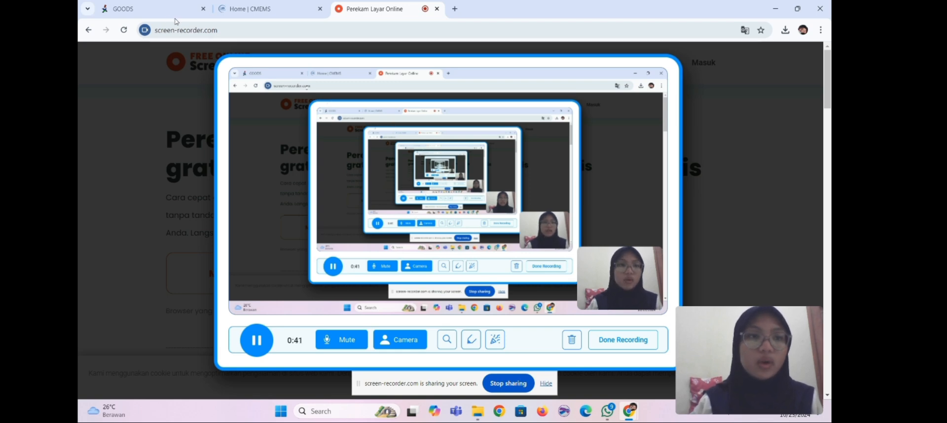
Step: In the GOODS coastline tool, select a rectangular subdomain in the Strait of Malacca, about latitude 4.48 to 5.49 and longitude 98.75 to 99.48
{"action": "left_click", "coordinate": [151, 10]}
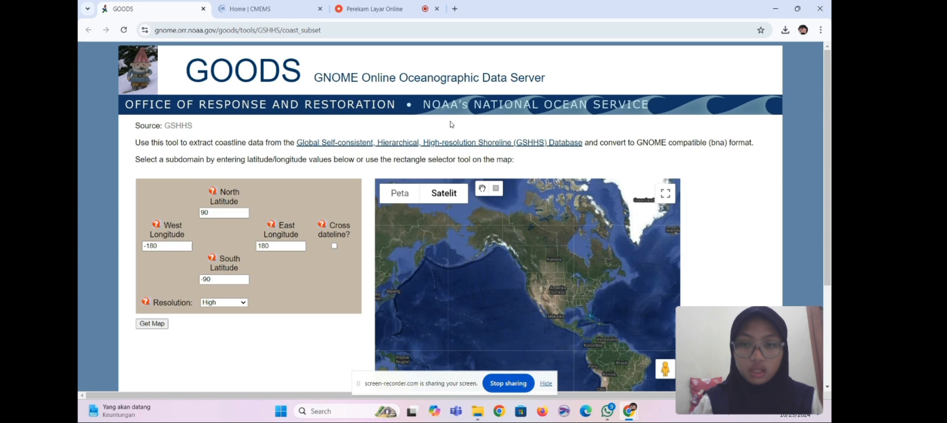
{"action": "left_click_drag", "start_coordinate": [457, 293], "coordinate": [408, 302]}
{"action": "left_click_drag", "start_coordinate": [542, 324], "coordinate": [452, 292]}
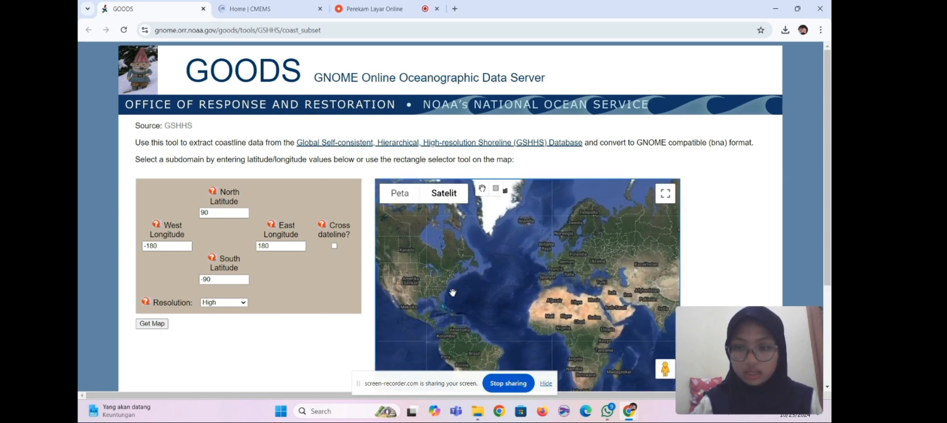
{"action": "left_click_drag", "start_coordinate": [517, 306], "coordinate": [405, 271]}
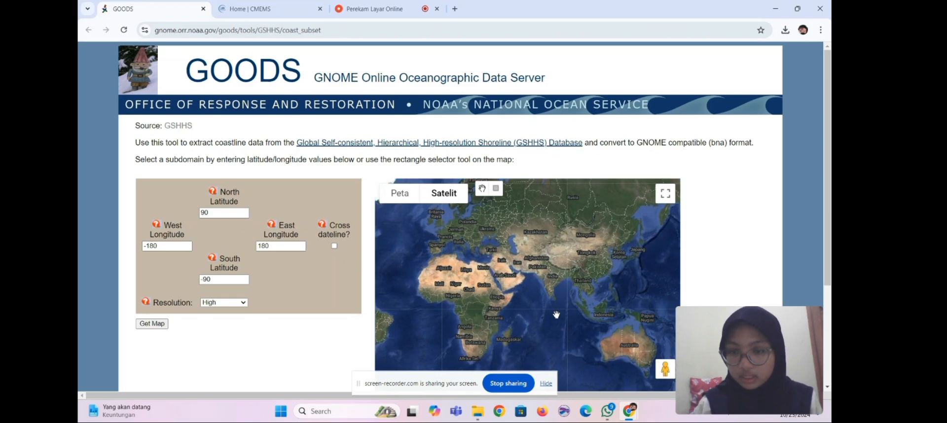
{"action": "left_click_drag", "start_coordinate": [556, 314], "coordinate": [483, 296]}
{"action": "scroll", "coordinate": [564, 283], "scroll_direction": "up", "scroll_amount": 1}
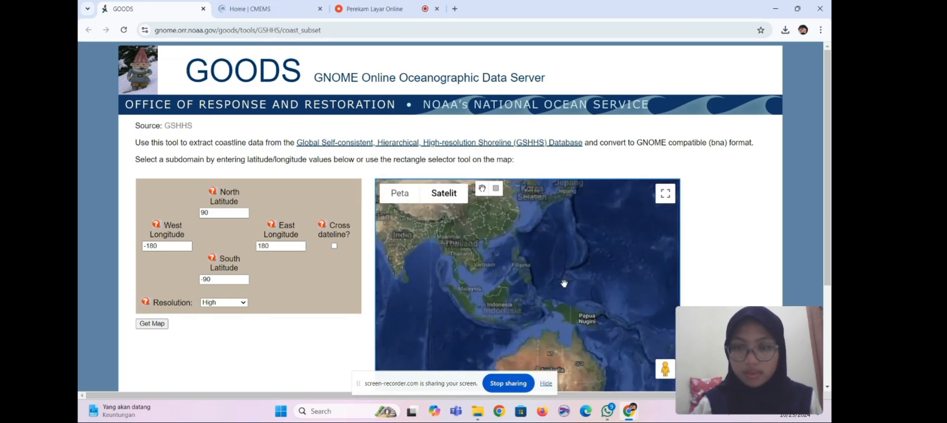
{"action": "scroll", "coordinate": [485, 284], "scroll_direction": "up", "scroll_amount": 1}
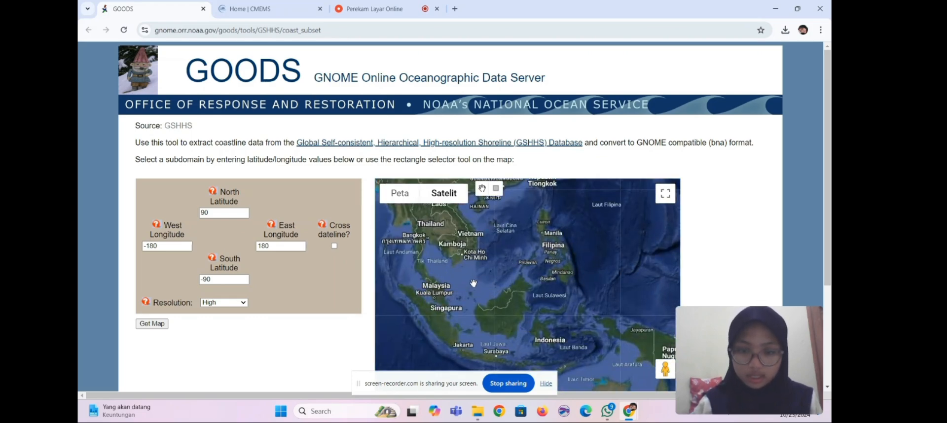
{"action": "scroll", "coordinate": [473, 284], "scroll_direction": "up", "scroll_amount": 3}
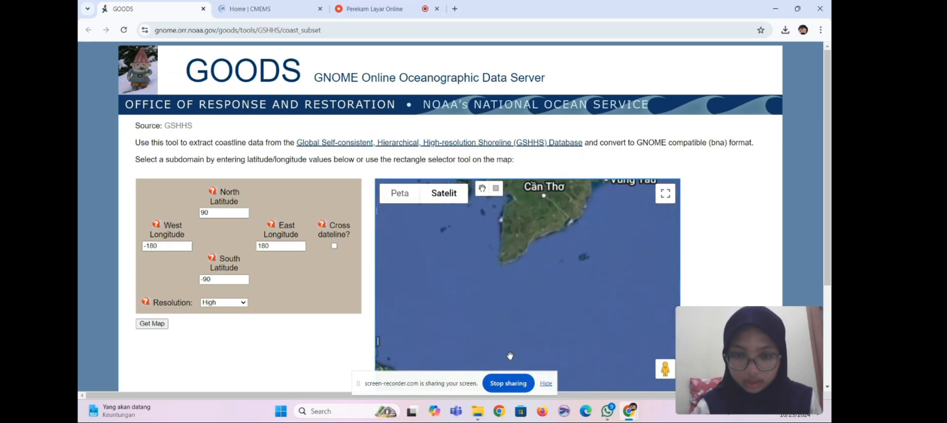
{"action": "left_click_drag", "start_coordinate": [510, 356], "coordinate": [606, 224]}
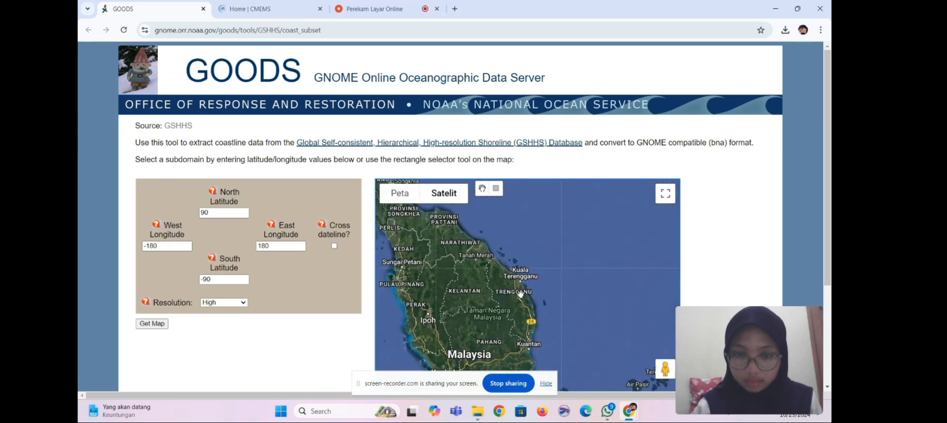
{"action": "left_click_drag", "start_coordinate": [520, 294], "coordinate": [637, 267]}
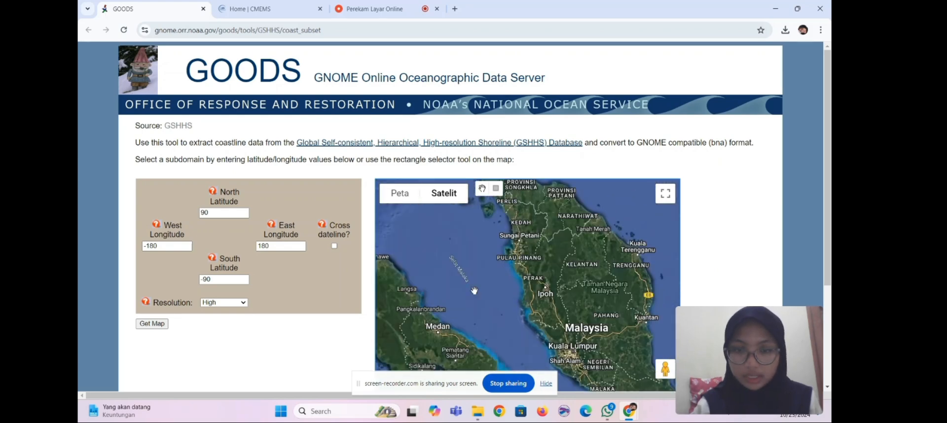
{"action": "left_click", "coordinate": [498, 190]}
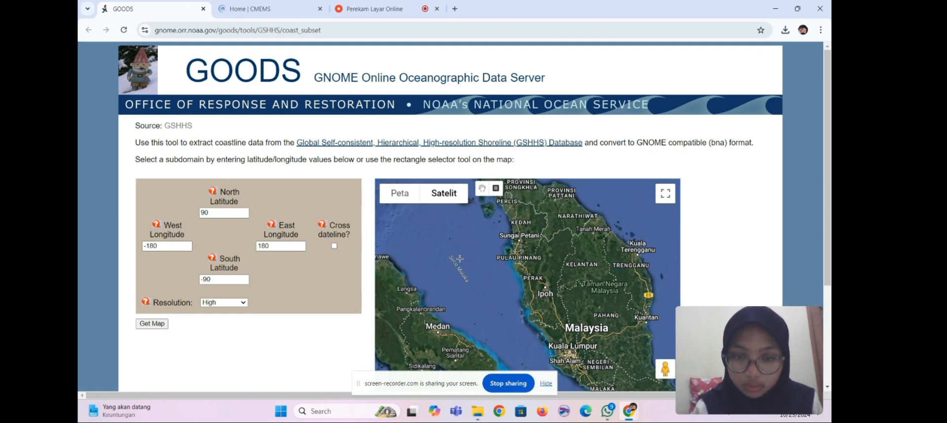
{"action": "mouse_move", "coordinate": [469, 251]}
{"action": "left_mouse_down"}
{"action": "mouse_move", "coordinate": [439, 281]}
{"action": "mouse_move", "coordinate": [477, 293]}
{"action": "left_mouse_up"}
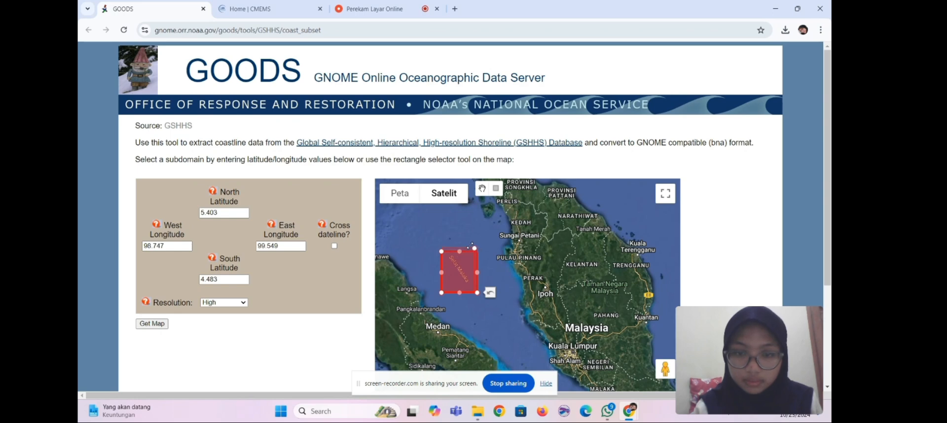
{"action": "left_click_drag", "start_coordinate": [472, 244], "coordinate": [473, 246]}
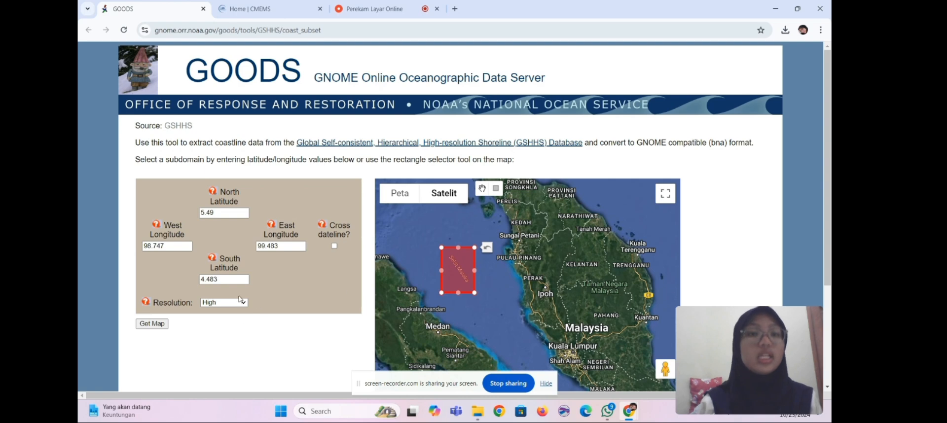
Step: Switch to the Copernicus Marine Service site and open the Marine Data Store by way of its registration page
{"action": "left_click", "coordinate": [259, 4]}
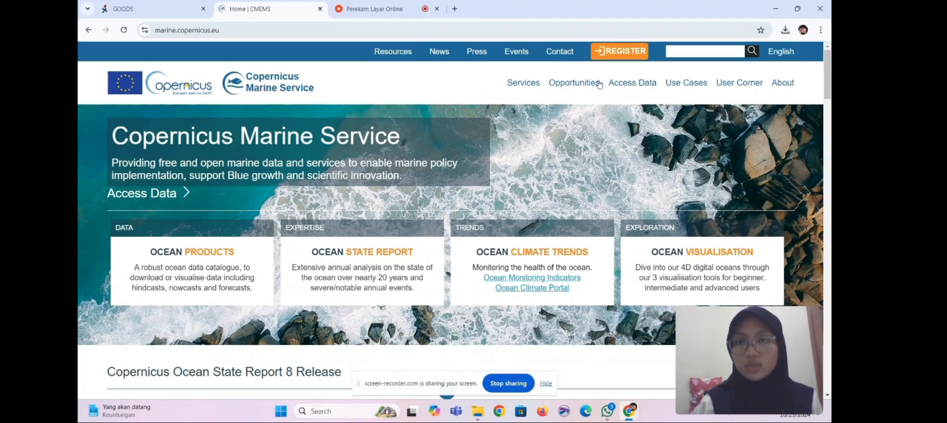
{"action": "left_click", "coordinate": [624, 62]}
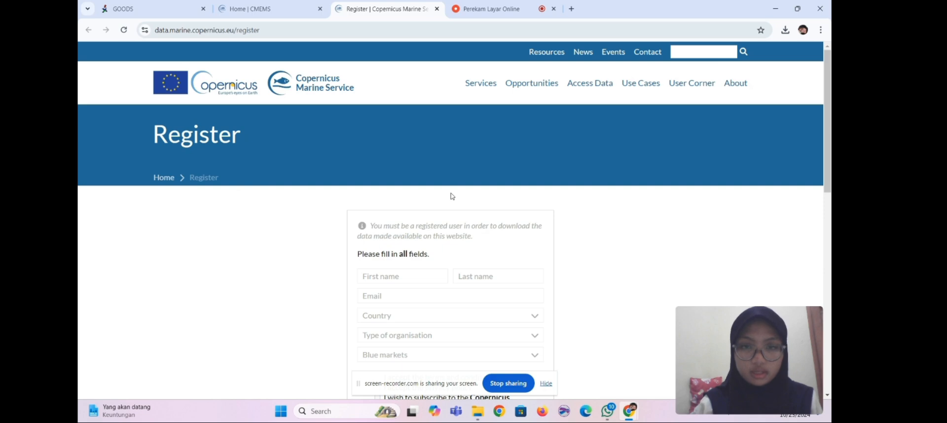
{"action": "scroll", "coordinate": [451, 195], "scroll_direction": "down", "scroll_amount": 3}
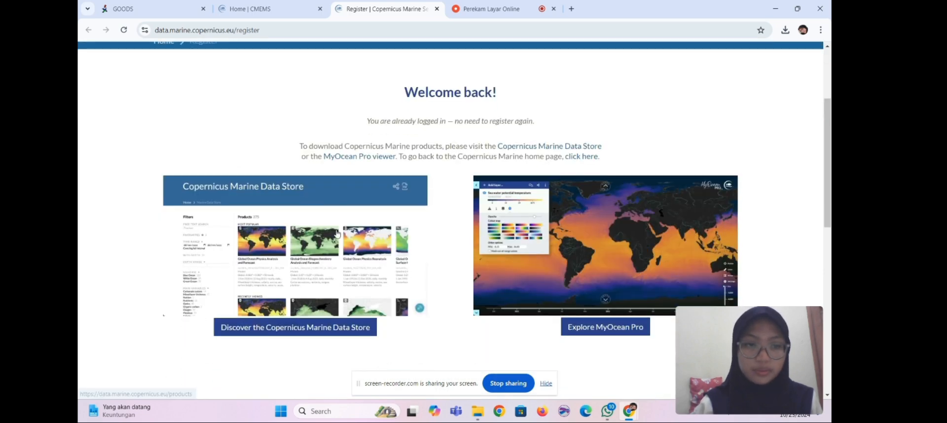
{"action": "left_click", "coordinate": [336, 233]}
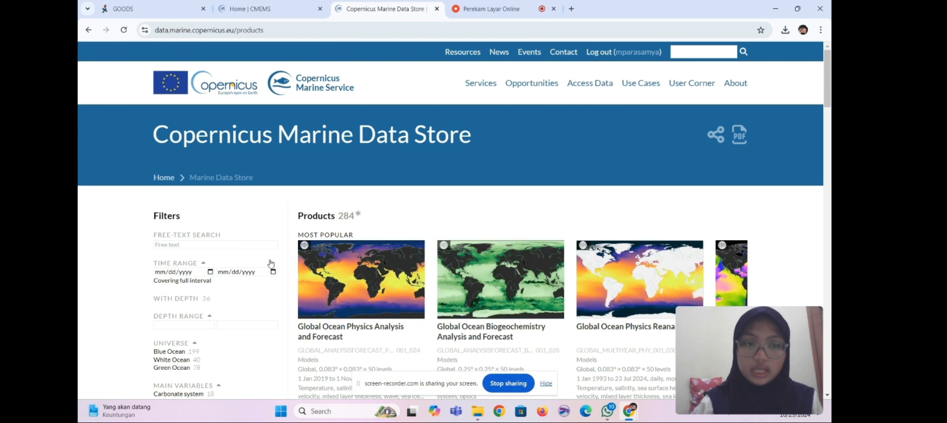
Step: Filter the products by the Wave variable and open the download form of Global Ocean Physics Analysis and Forecast
{"action": "scroll", "coordinate": [270, 264], "scroll_direction": "down", "scroll_amount": 3}
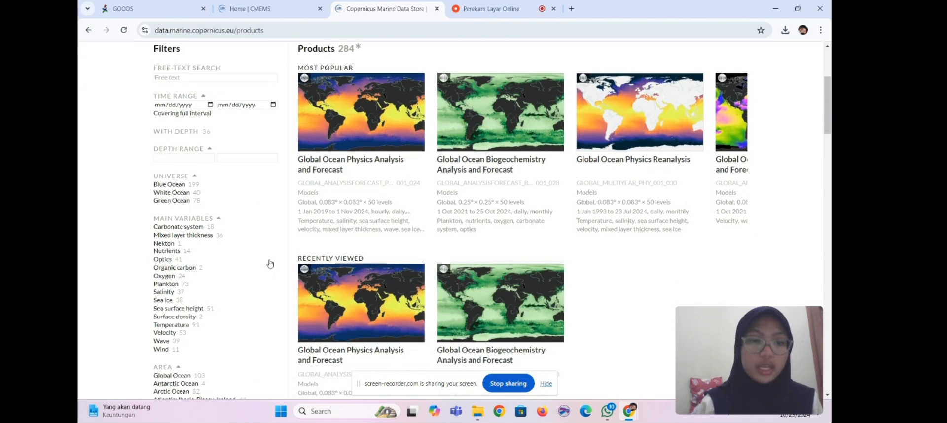
{"action": "left_click", "coordinate": [161, 341]}
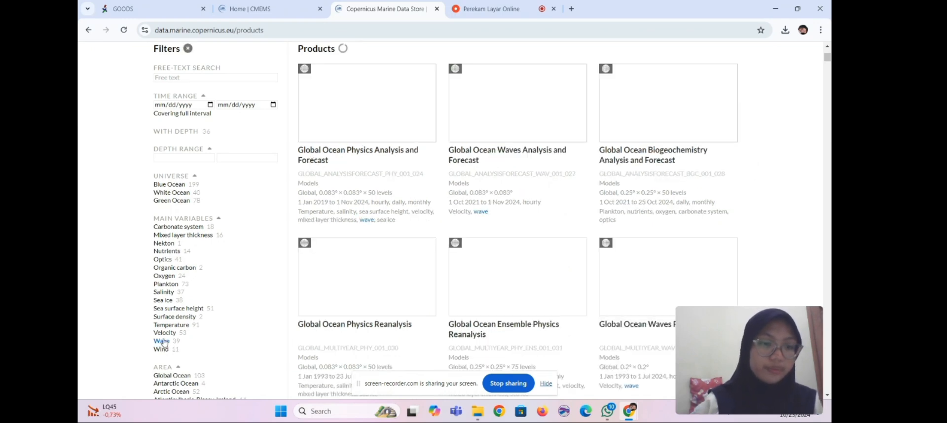
{"action": "left_click", "coordinate": [375, 120]}
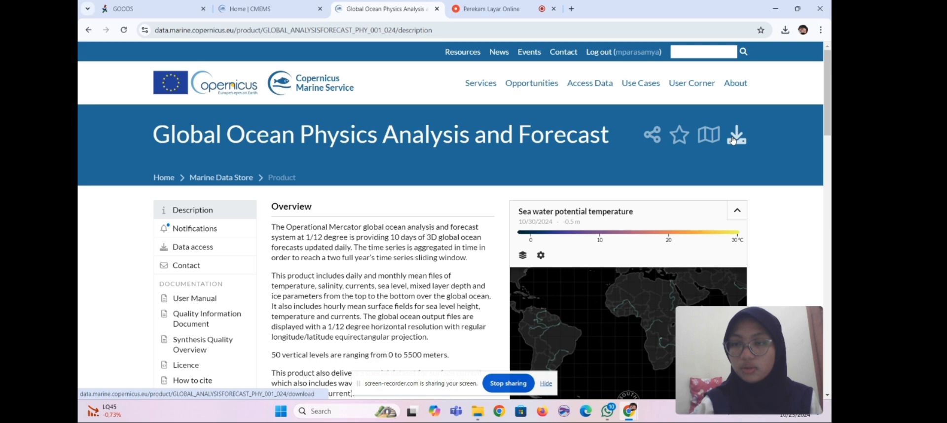
{"action": "left_click", "coordinate": [735, 137]}
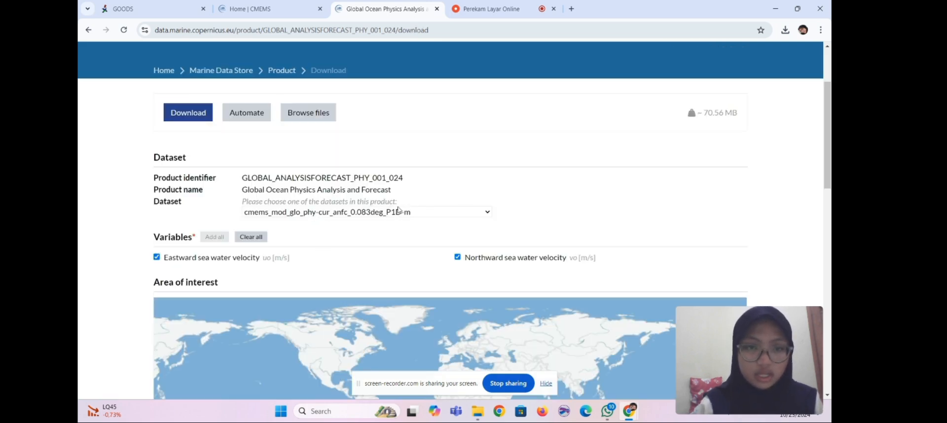
Step: Set the northern limit of the download's area of interest to 5.49, the north latitude from GOODS
{"action": "scroll", "coordinate": [355, 249], "scroll_direction": "down", "scroll_amount": 4}
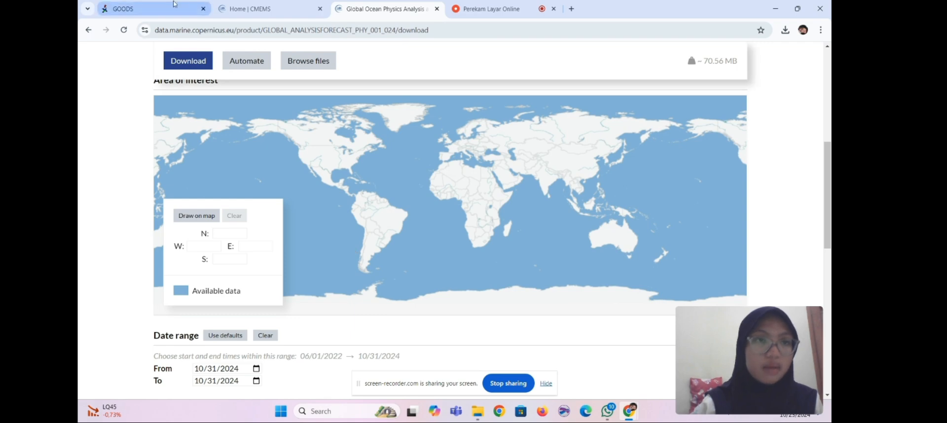
{"action": "left_click", "coordinate": [173, 6]}
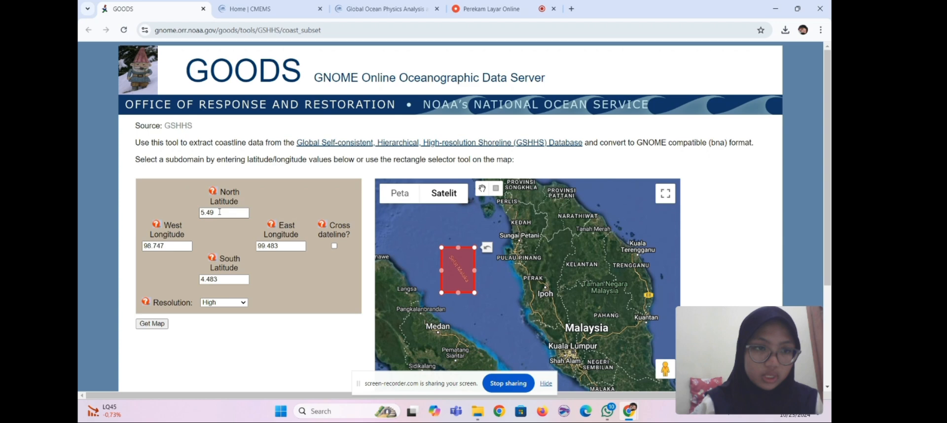
{"action": "left_click", "coordinate": [387, 9]}
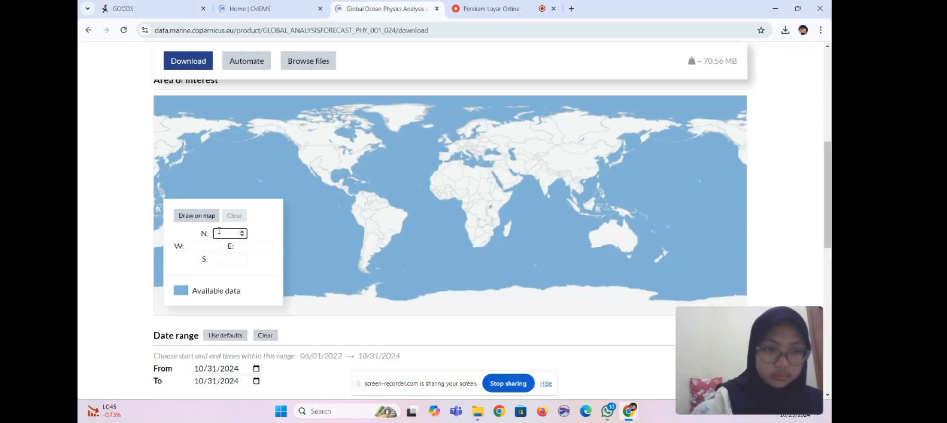
{"action": "type", "text": "5.49"}
Step: Copy the east longitude 99.483 from GOODS into the eastern limit of the Copernicus area of interest
{"action": "left_click", "coordinate": [111, 10]}
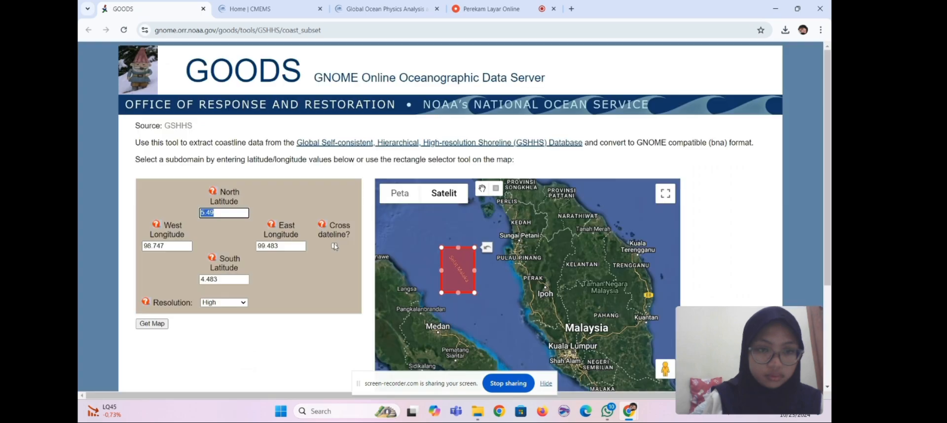
{"action": "left_click", "coordinate": [272, 248]}
{"action": "double_click", "coordinate": [272, 249]}
{"action": "key", "text": "ctrl+c"}
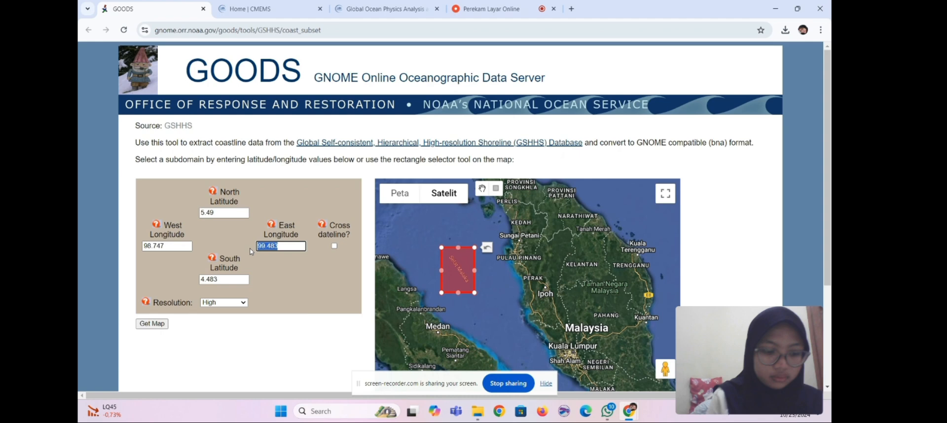
{"action": "left_click", "coordinate": [387, 9]}
{"action": "key", "text": "ctrl+v"}
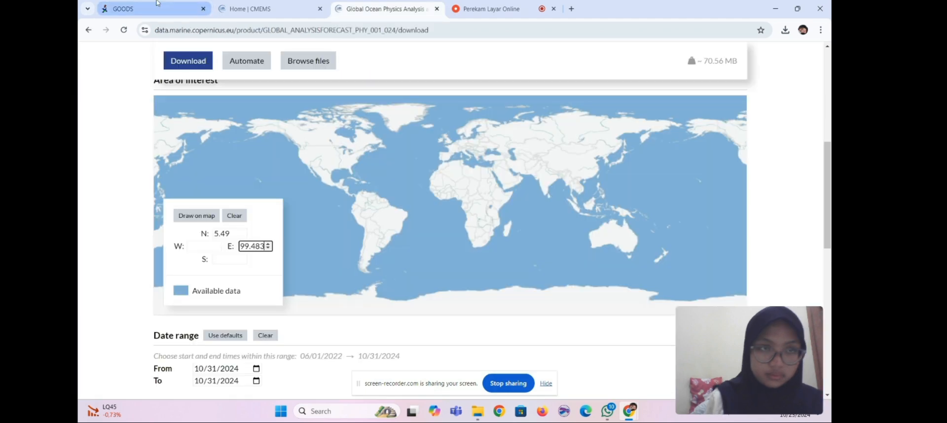
Step: Copy the west longitude 98.747 from GOODS into the western limit of the Copernicus area of interest
{"action": "left_click", "coordinate": [123, 9]}
{"action": "double_click", "coordinate": [163, 245]}
{"action": "key", "text": "ctrl+c"}
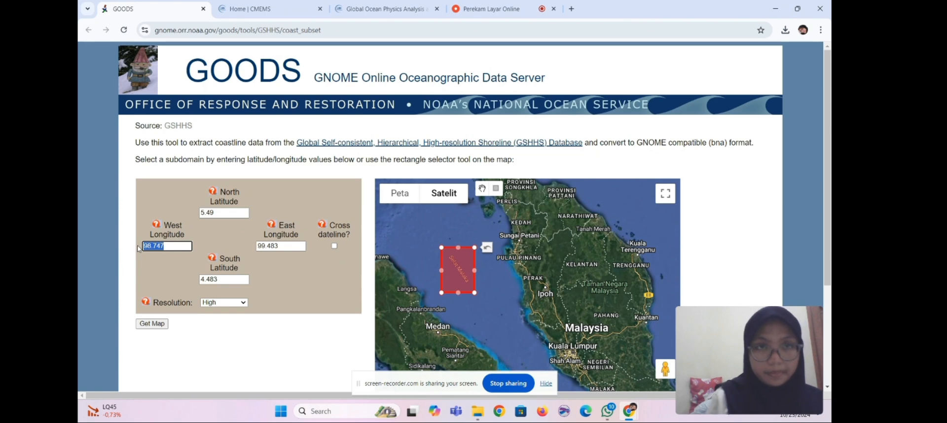
{"action": "left_click", "coordinate": [387, 9]}
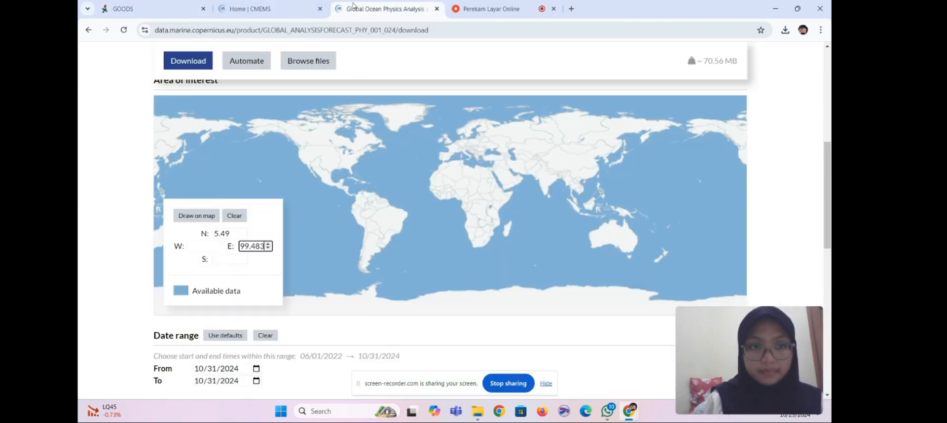
{"action": "left_click", "coordinate": [202, 248]}
{"action": "key", "text": "ctrl+v"}
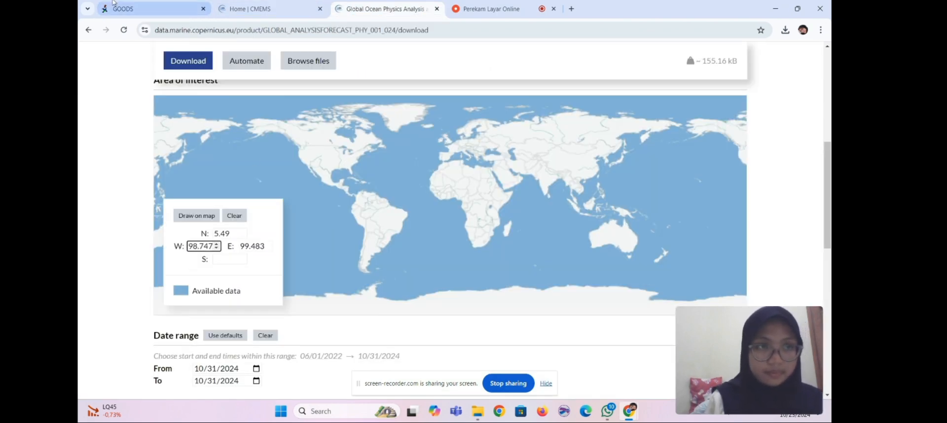
Step: Check the south latitude in GOODS and set the southern limit of the Copernicus area of interest to -7
{"action": "left_click", "coordinate": [123, 9]}
{"action": "left_click_drag", "start_coordinate": [221, 279], "coordinate": [197, 282]}
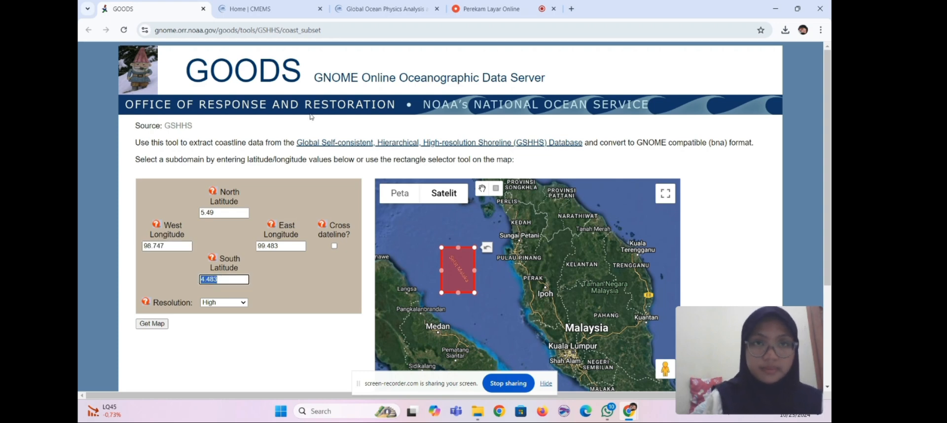
{"action": "left_click", "coordinate": [373, 8]}
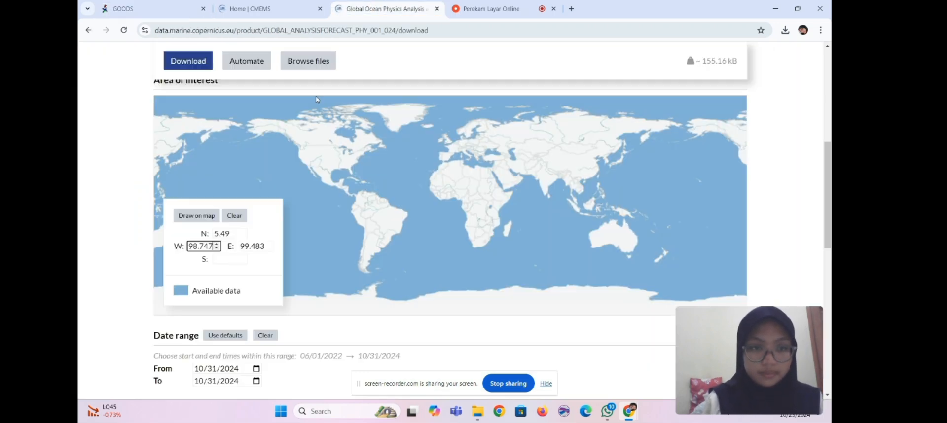
{"action": "left_click", "coordinate": [230, 259]}
{"action": "type", "text": "-7"}
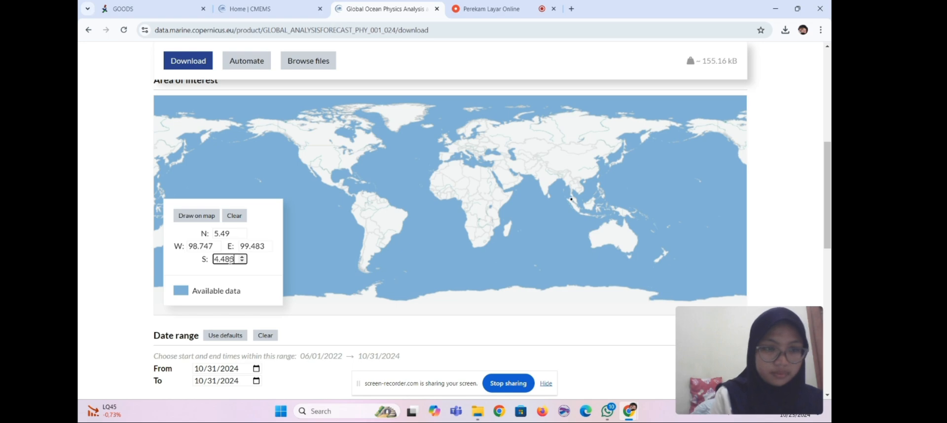
Step: Set the start of the download's date range to 01/01/2023
{"action": "scroll", "coordinate": [341, 299], "scroll_direction": "down", "scroll_amount": 1}
{"action": "scroll", "coordinate": [342, 298], "scroll_direction": "down", "scroll_amount": 2}
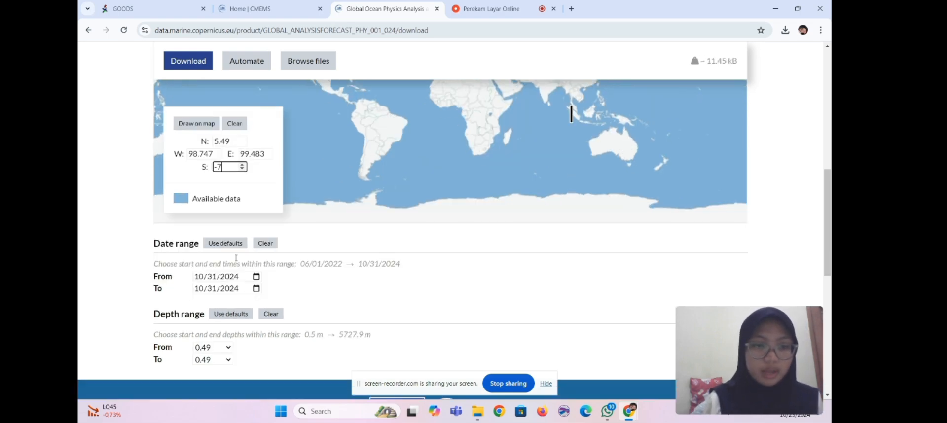
{"action": "left_click", "coordinate": [256, 277]}
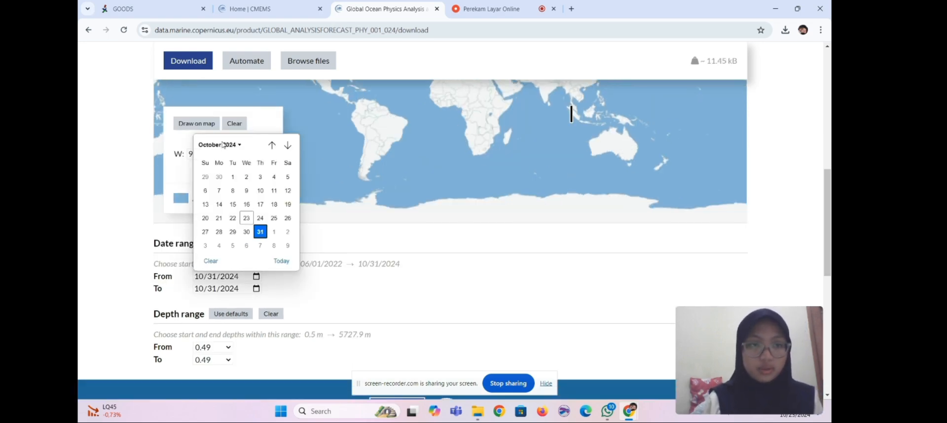
{"action": "left_click", "coordinate": [226, 146]}
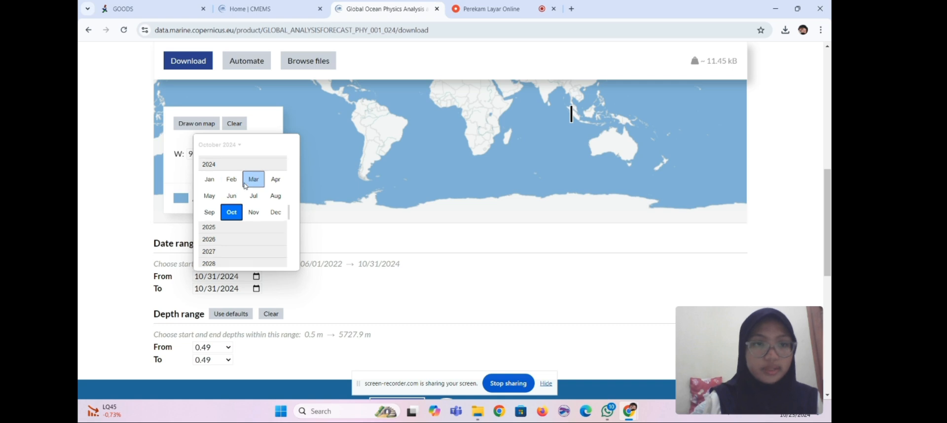
{"action": "scroll", "coordinate": [245, 161], "scroll_direction": "up", "scroll_amount": 1}
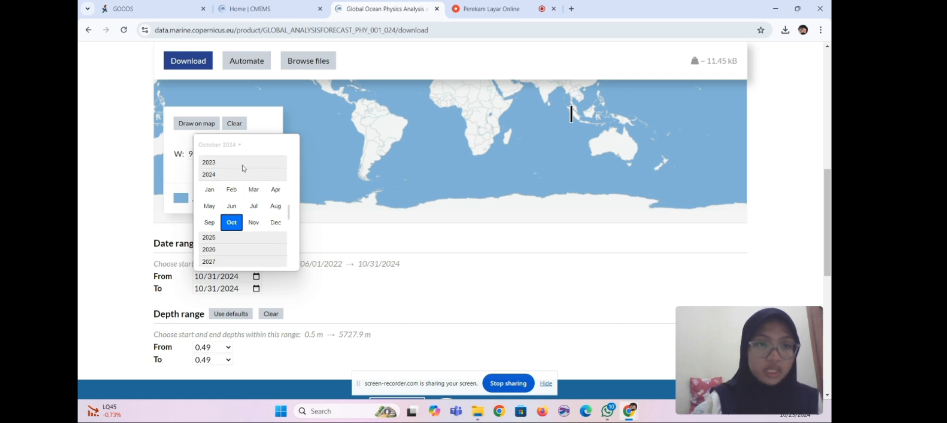
{"action": "left_click", "coordinate": [243, 162]}
{"action": "left_click", "coordinate": [210, 176]}
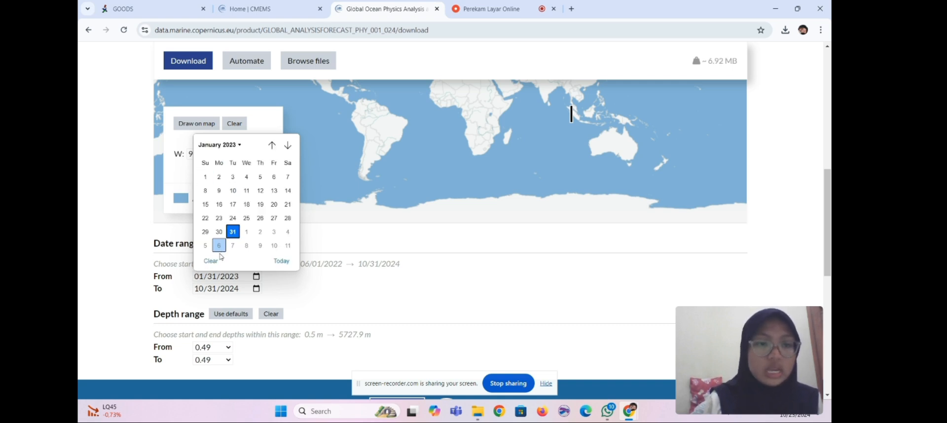
{"action": "left_click", "coordinate": [204, 178]}
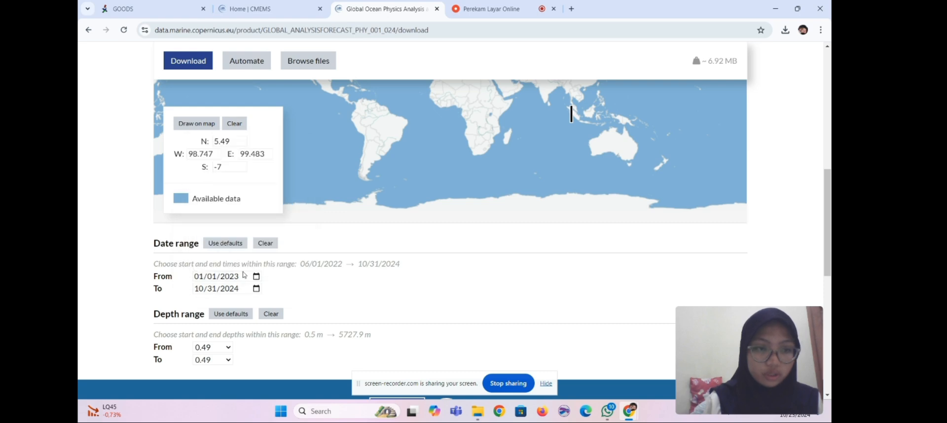
Step: Set the end of the download's date range to 01/31/2023
{"action": "left_click", "coordinate": [256, 289]}
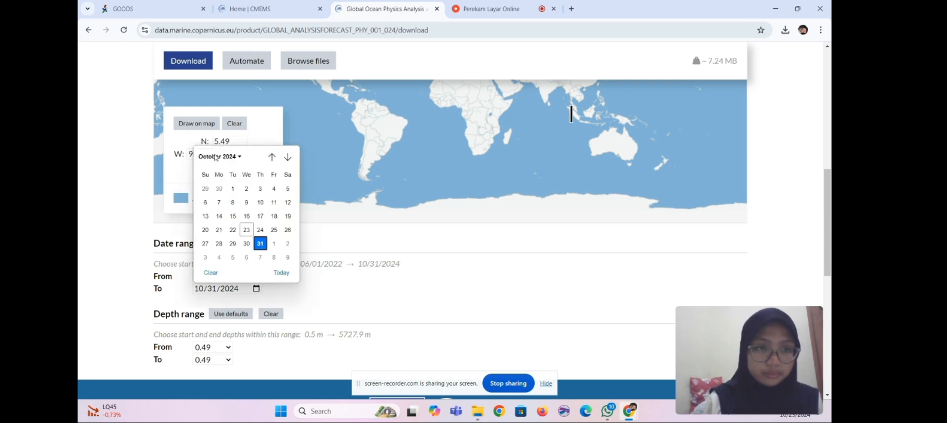
{"action": "left_click", "coordinate": [215, 157]}
{"action": "scroll", "coordinate": [230, 178], "scroll_direction": "up", "scroll_amount": 2}
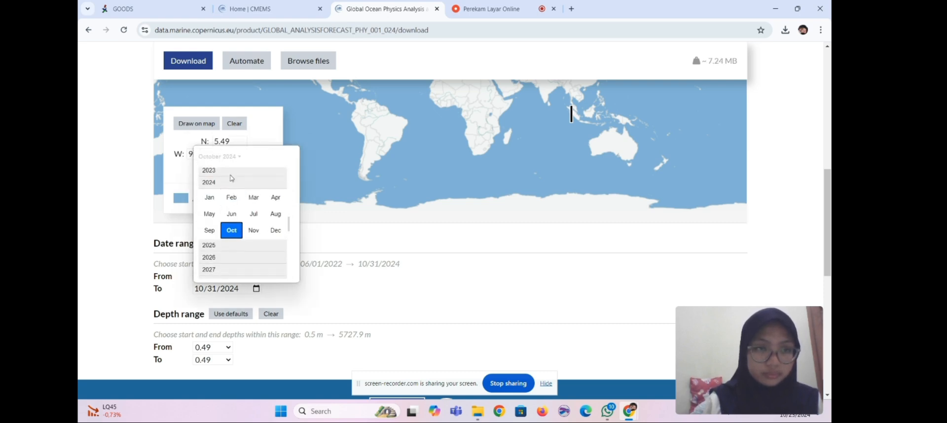
{"action": "left_click", "coordinate": [238, 165]}
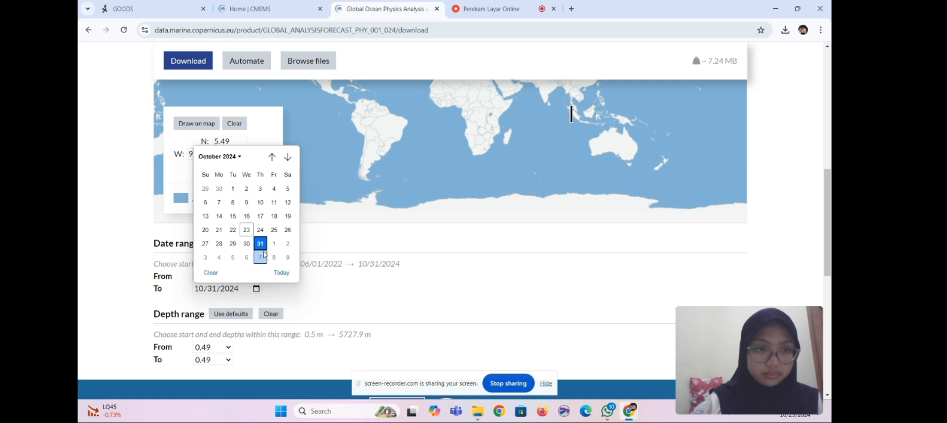
{"action": "left_click", "coordinate": [220, 157]}
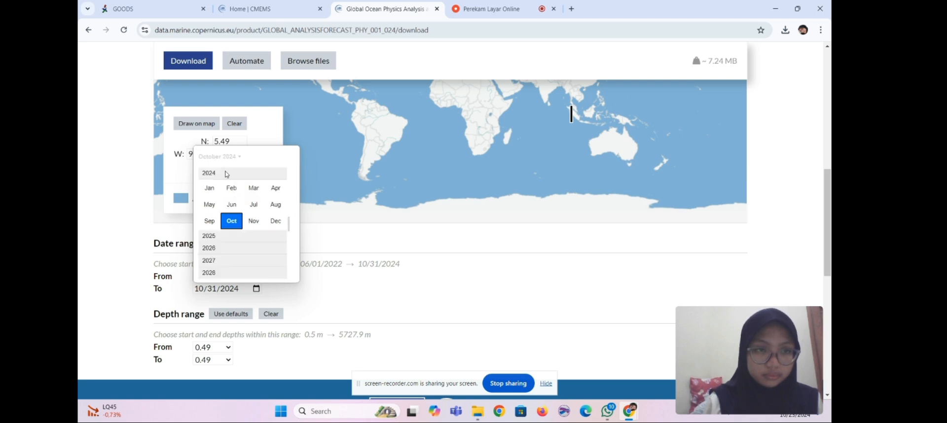
{"action": "scroll", "coordinate": [237, 180], "scroll_direction": "up", "scroll_amount": 1}
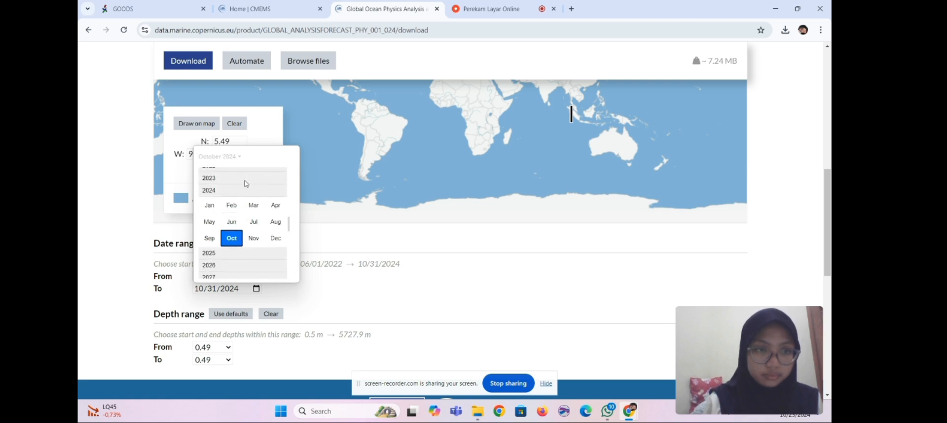
{"action": "left_click", "coordinate": [246, 184]}
{"action": "left_click", "coordinate": [207, 185]}
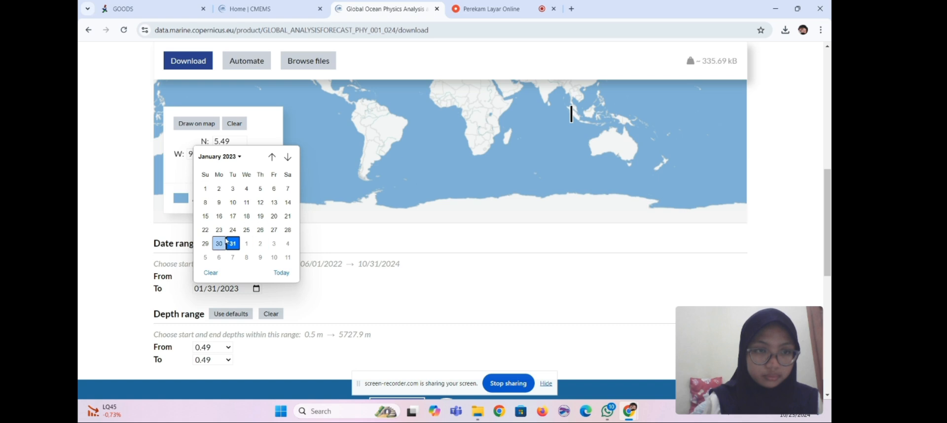
{"action": "left_click", "coordinate": [232, 243]}
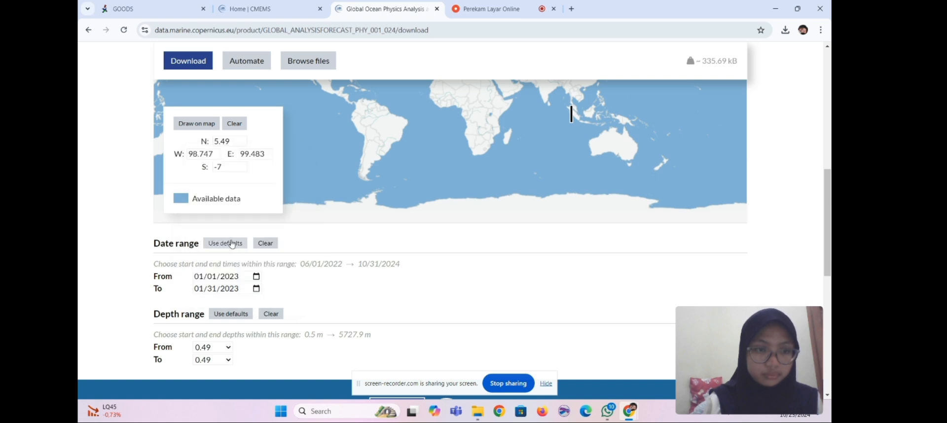
Step: Set the lower end of the download's depth range to 34.43 m
{"action": "scroll", "coordinate": [254, 285], "scroll_direction": "down", "scroll_amount": 1}
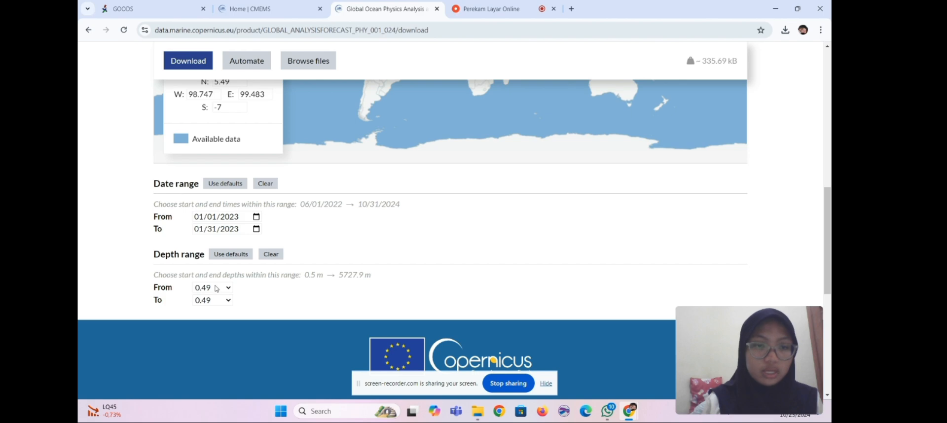
{"action": "left_click", "coordinate": [228, 299]}
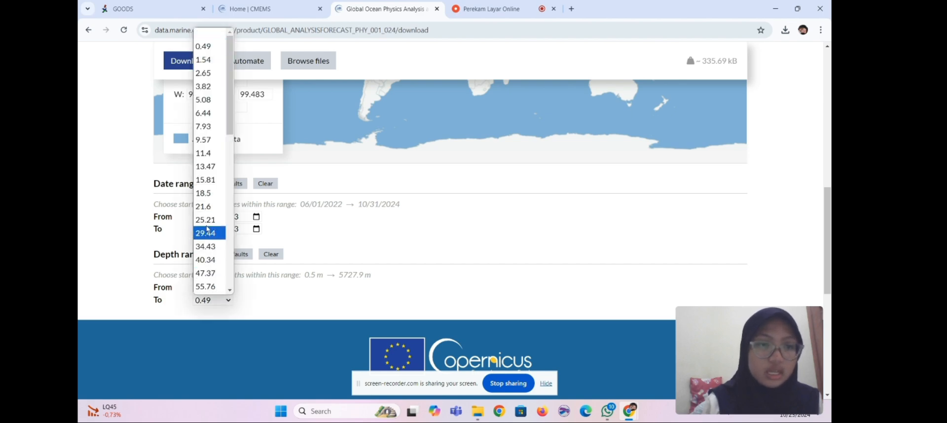
{"action": "left_click", "coordinate": [207, 246]}
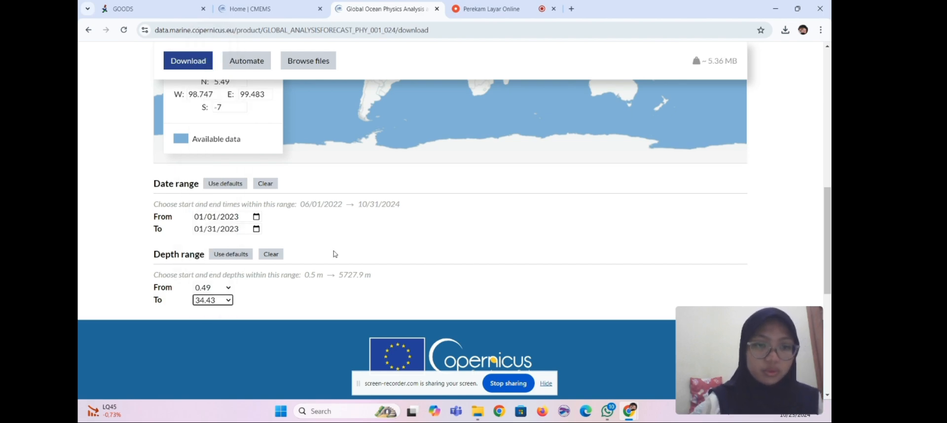
Step: Recheck the south latitude in GOODS and set the southern limit of the Copernicus area of interest to 4.483
{"action": "scroll", "coordinate": [332, 254], "scroll_direction": "up", "scroll_amount": 3}
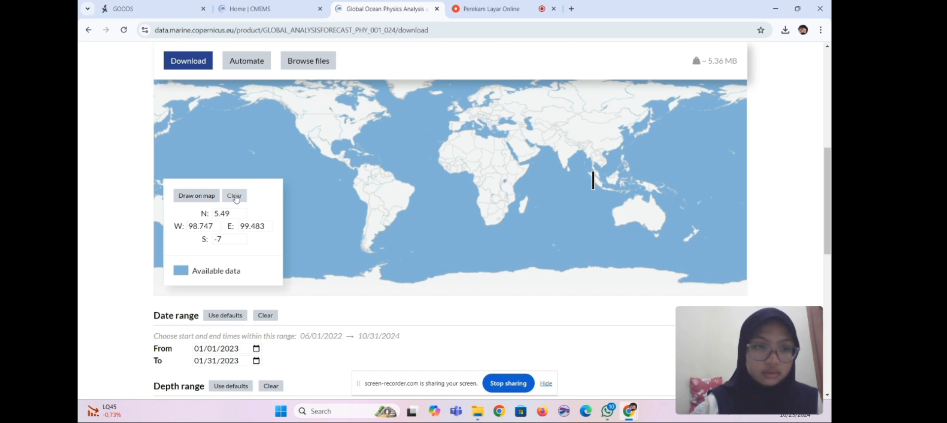
{"action": "left_click", "coordinate": [163, 9]}
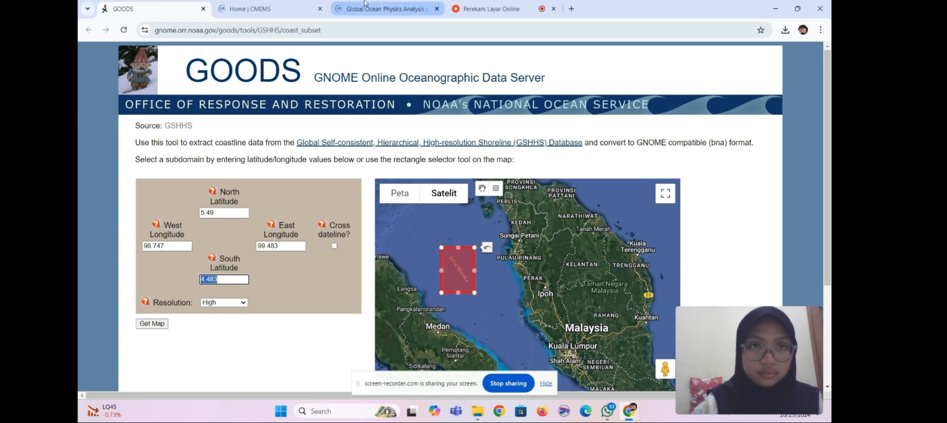
{"action": "left_click", "coordinate": [467, 10]}
{"action": "left_click", "coordinate": [394, 9]}
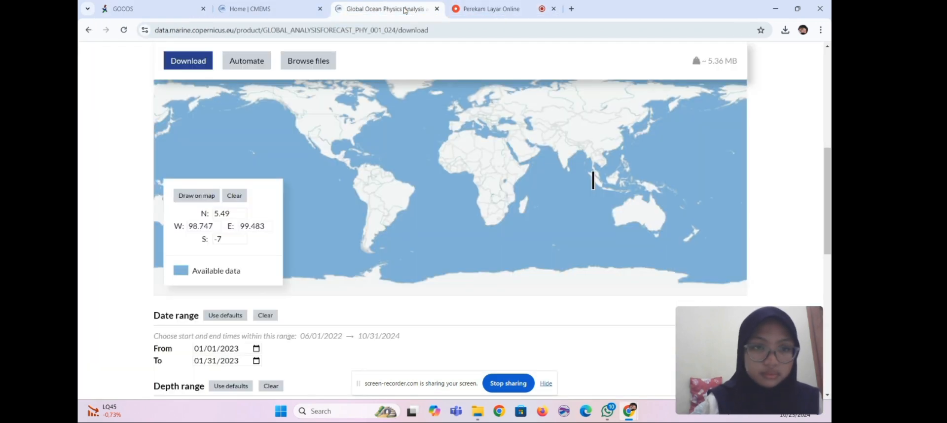
{"action": "left_click_drag", "start_coordinate": [225, 241], "coordinate": [208, 240]}
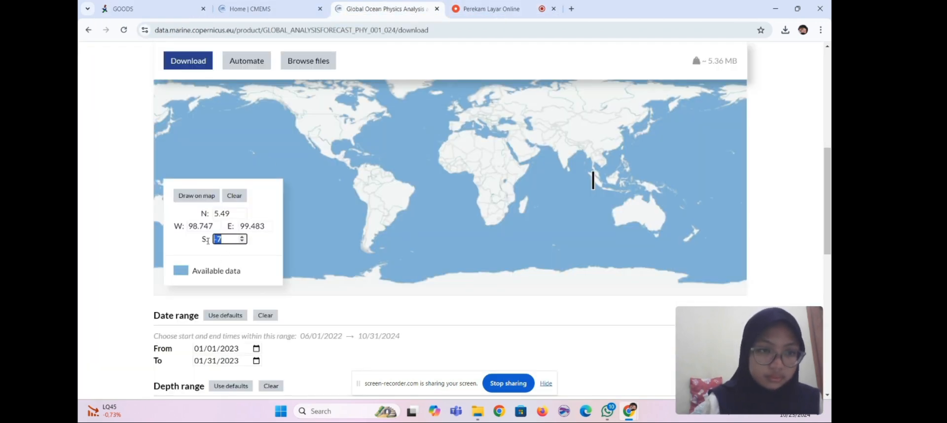
{"action": "type", "text": "4.483"}
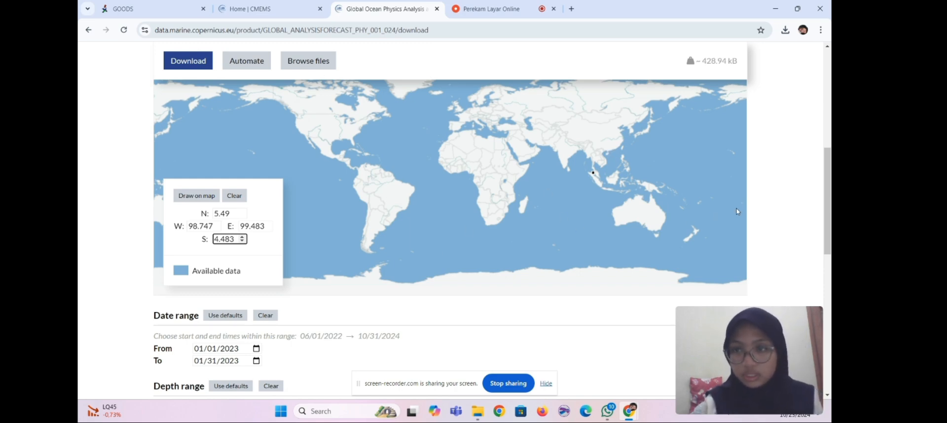
{"action": "left_click", "coordinate": [787, 199]}
Step: Review the dataset settings and download the ocean current data for the selected area, dates and depths
{"action": "scroll", "coordinate": [786, 200], "scroll_direction": "down", "scroll_amount": 2}
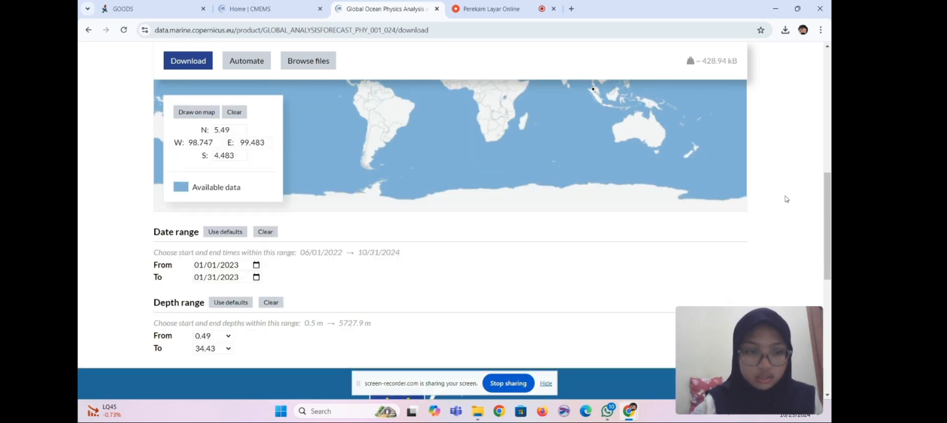
{"action": "scroll", "coordinate": [786, 199], "scroll_direction": "up", "scroll_amount": 6}
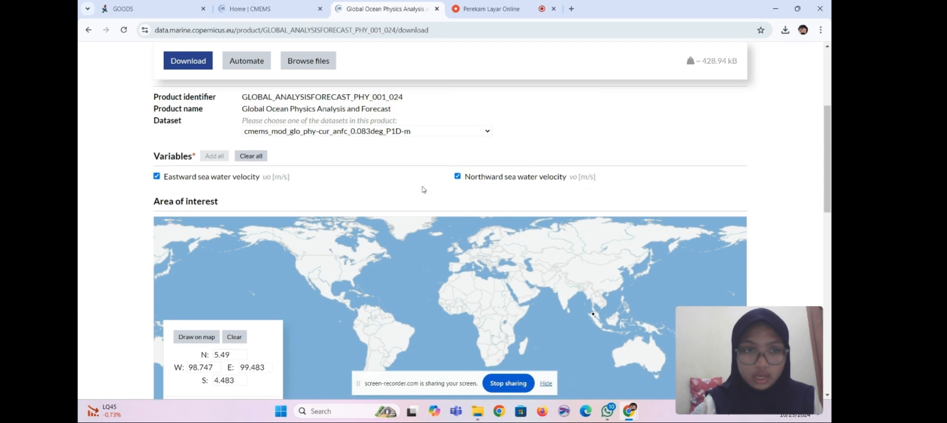
{"action": "left_click", "coordinate": [195, 76]}
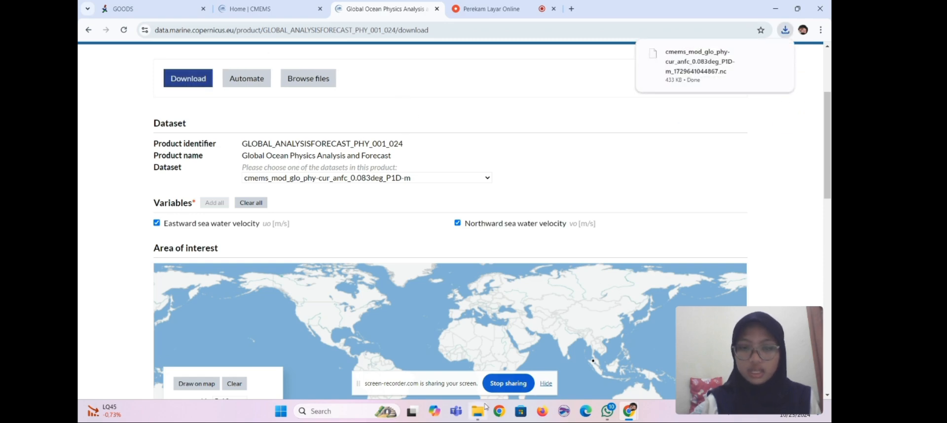
Step: Switch to the Downloads folder in File Explorer and rename the newly downloaded NC file as Arus Januari 2023.nc
{"action": "left_click", "coordinate": [466, 362]}
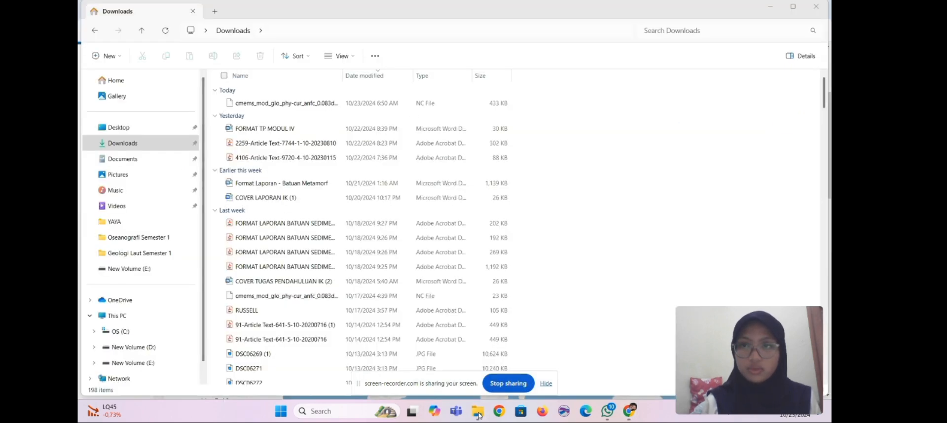
{"action": "left_click", "coordinate": [361, 104]}
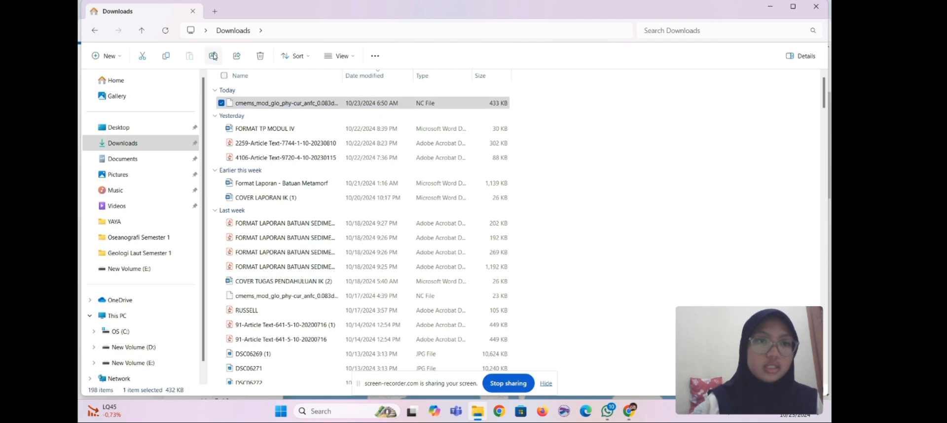
{"action": "left_click", "coordinate": [213, 56]}
{"action": "type", "text": "Arus "}
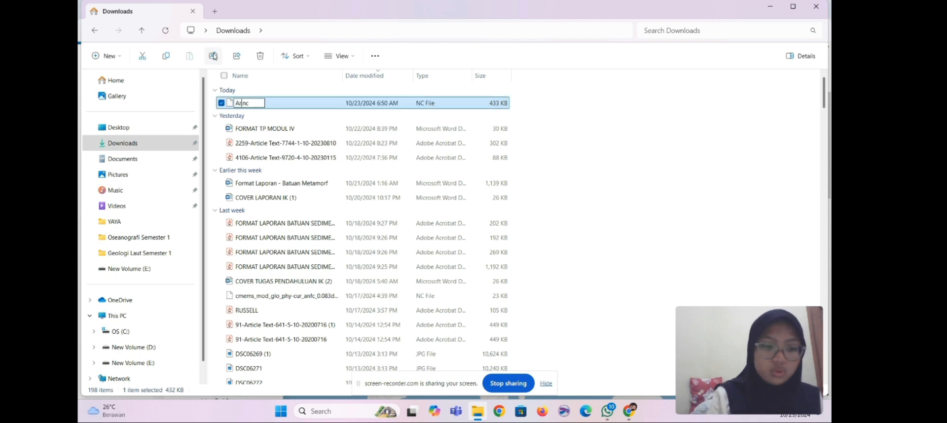
{"action": "type", "text": "Januari 202"}
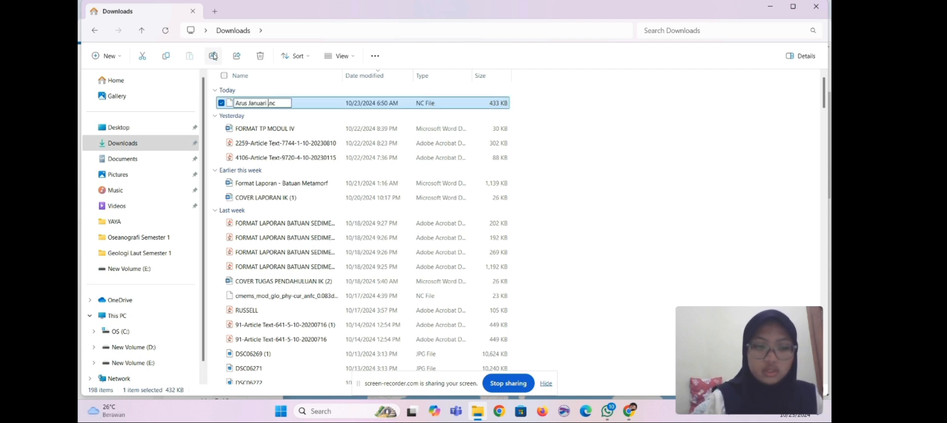
{"action": "type", "text": "3"}
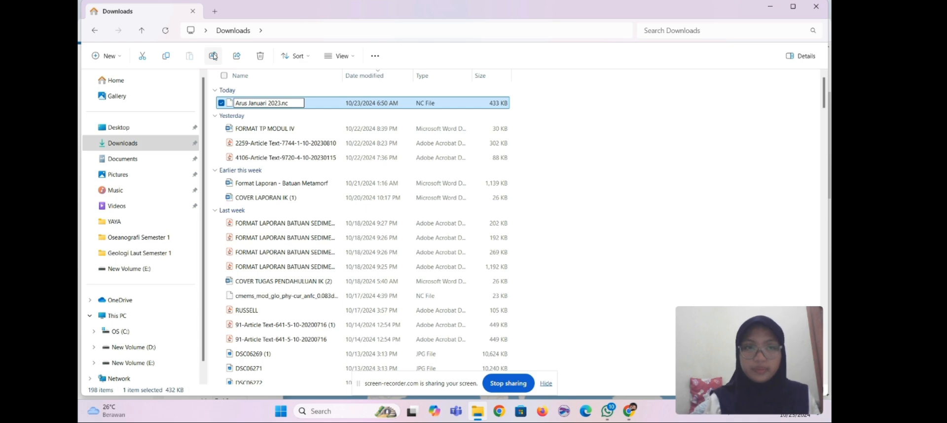
{"action": "key", "text": "Return"}
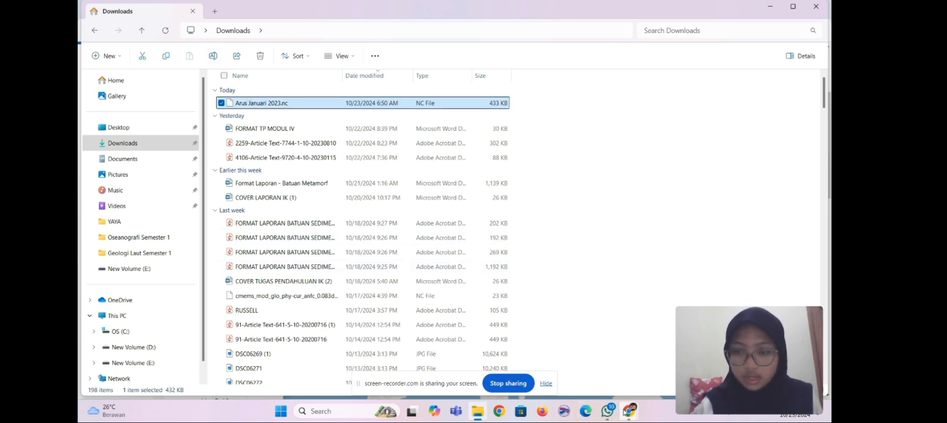
Step: Switch back to the Copernicus download page in Chrome and set the end of the date range to 06/30/2023
{"action": "mouse_move", "coordinate": [629, 410]}
{"action": "left_click", "coordinate": [572, 359]}
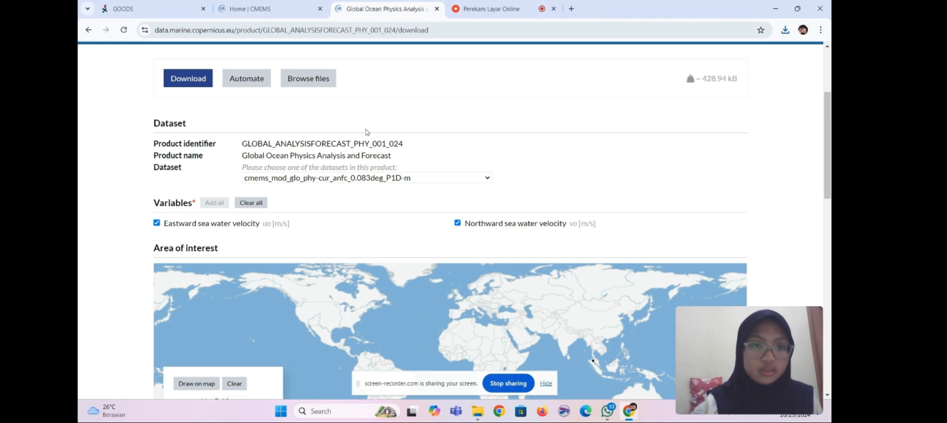
{"action": "scroll", "coordinate": [364, 134], "scroll_direction": "up", "scroll_amount": 1}
{"action": "scroll", "coordinate": [365, 132], "scroll_direction": "down", "scroll_amount": 7}
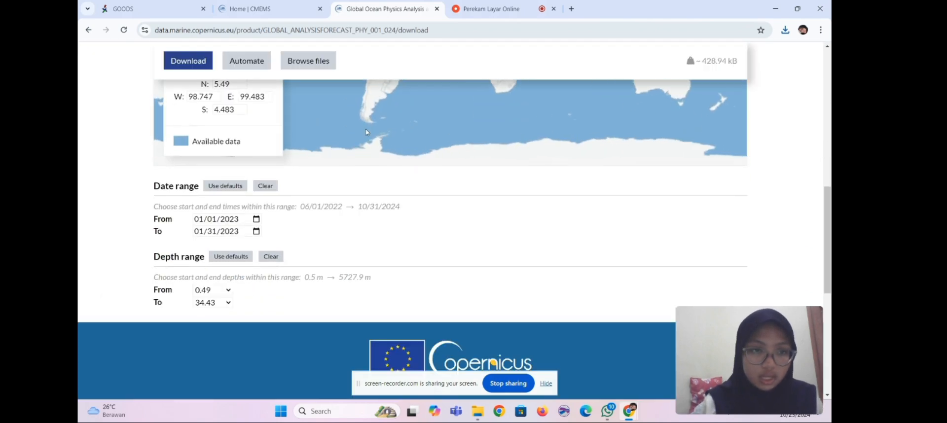
{"action": "scroll", "coordinate": [320, 207], "scroll_direction": "up", "scroll_amount": 1}
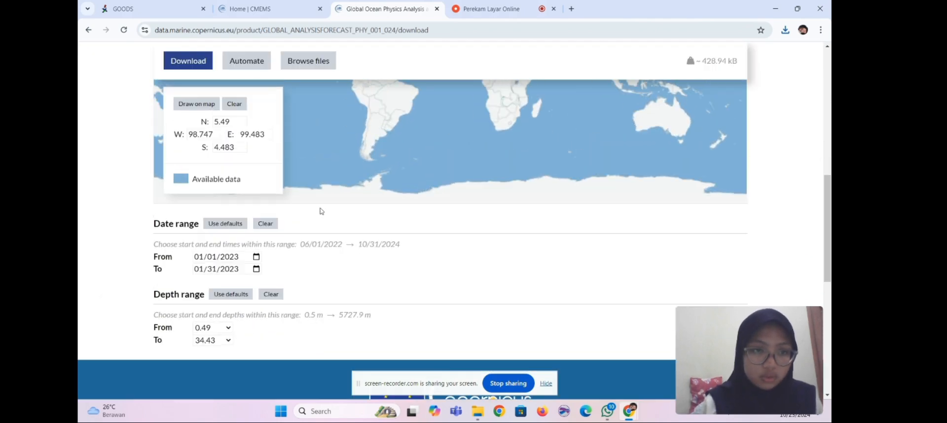
{"action": "left_click", "coordinate": [256, 270]}
{"action": "left_click", "coordinate": [287, 137]}
{"action": "left_click", "coordinate": [288, 137]}
{"action": "left_click", "coordinate": [288, 137]}
{"action": "left_click", "coordinate": [287, 138]}
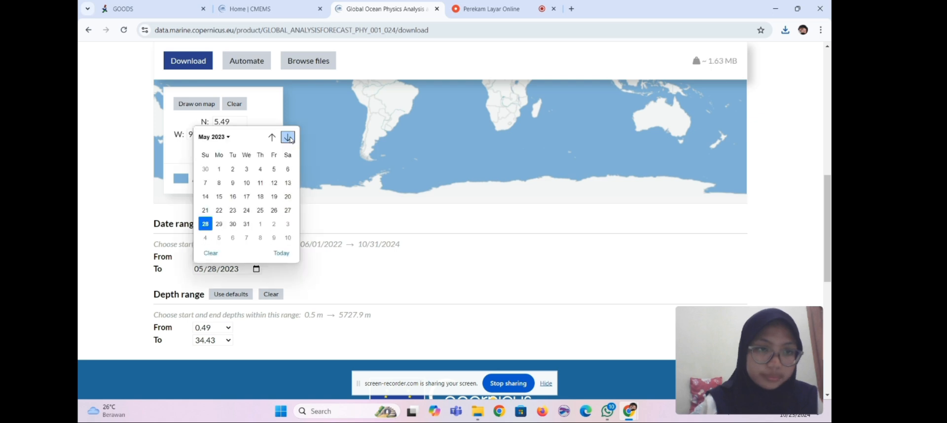
{"action": "left_click", "coordinate": [287, 137]}
{"action": "left_click", "coordinate": [274, 222]}
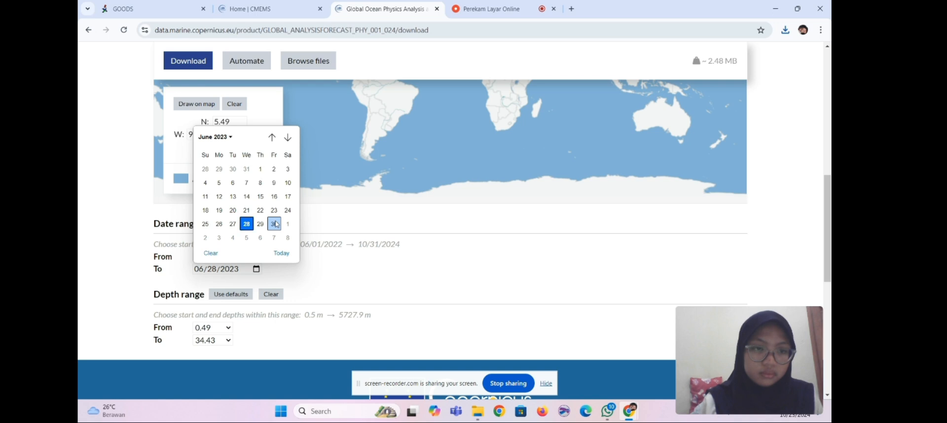
Step: Set the start of the Copernicus date range to 06/01/2023
{"action": "left_click", "coordinate": [255, 257]}
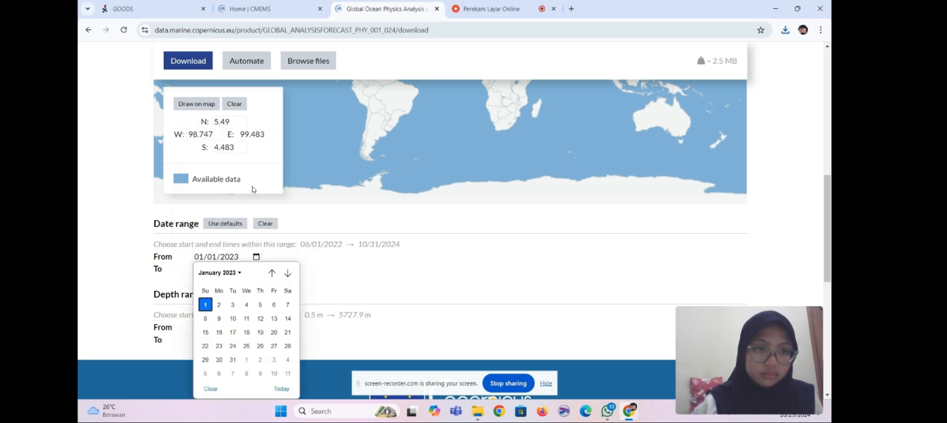
{"action": "left_click", "coordinate": [285, 274]}
{"action": "left_click", "coordinate": [285, 273]}
{"action": "left_click", "coordinate": [285, 274]}
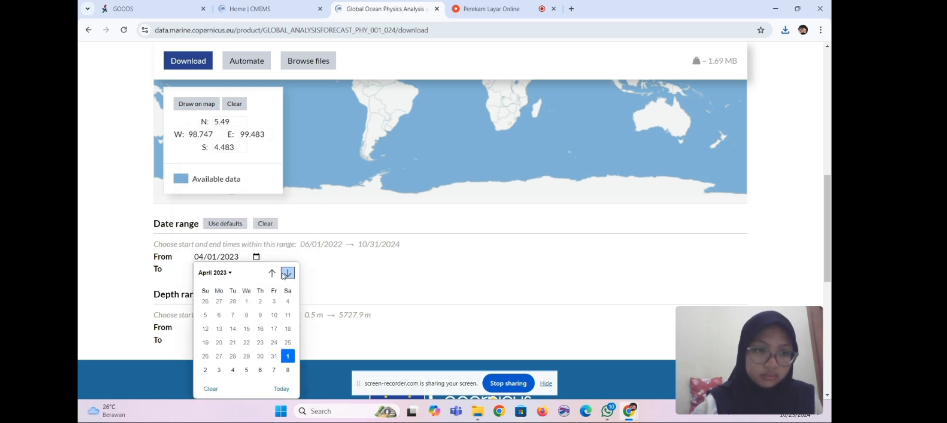
{"action": "left_click", "coordinate": [285, 273]}
{"action": "left_click", "coordinate": [285, 274]}
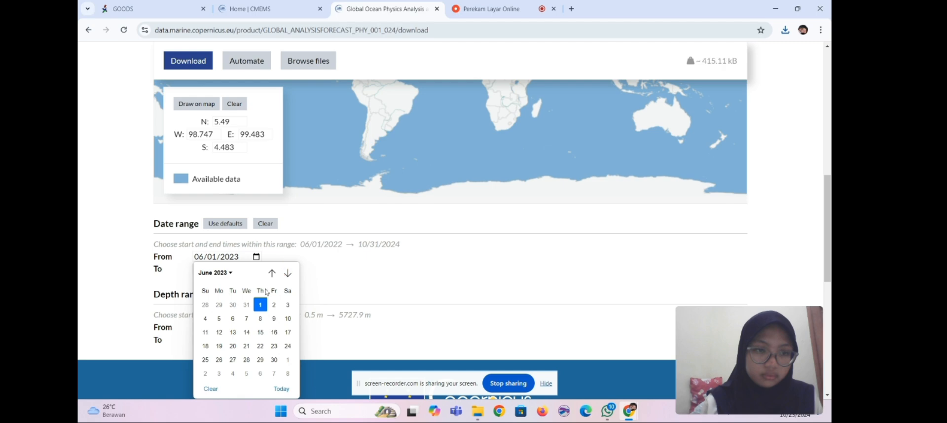
{"action": "left_click", "coordinate": [261, 305]}
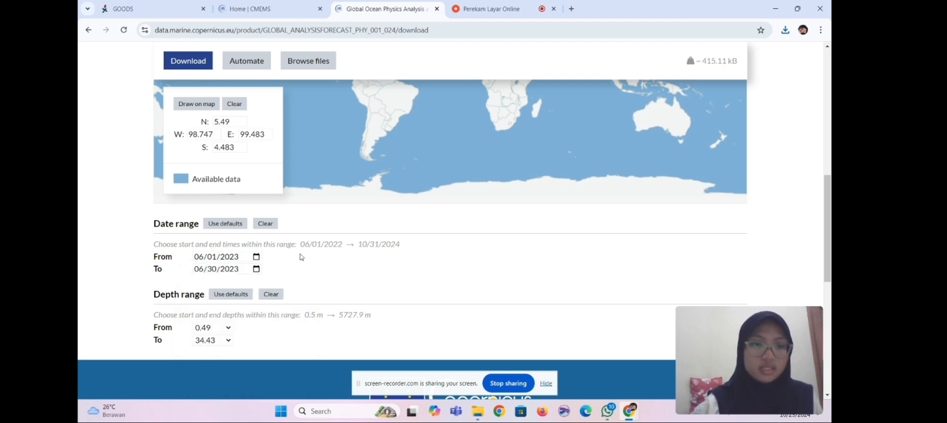
Step: Review the area and dataset settings and download the June 2023 ocean current data
{"action": "scroll", "coordinate": [348, 279], "scroll_direction": "up", "scroll_amount": 2}
{"action": "scroll", "coordinate": [348, 279], "scroll_direction": "up", "scroll_amount": 1}
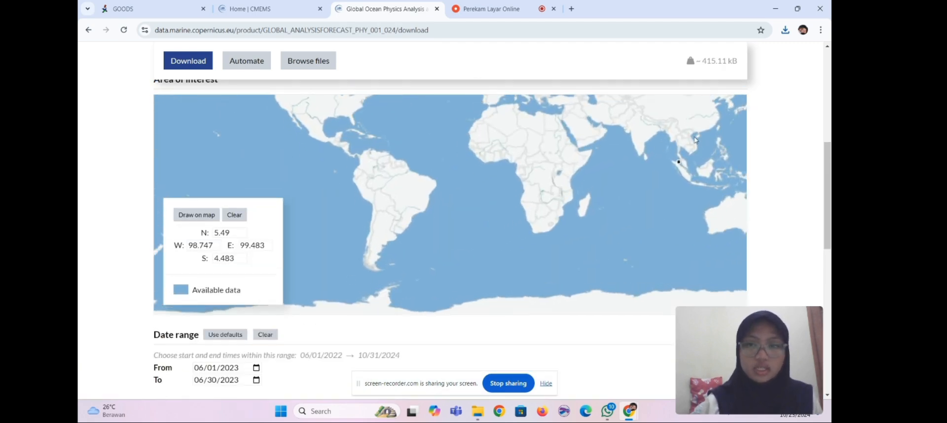
{"action": "scroll", "coordinate": [754, 149], "scroll_direction": "up", "scroll_amount": 4}
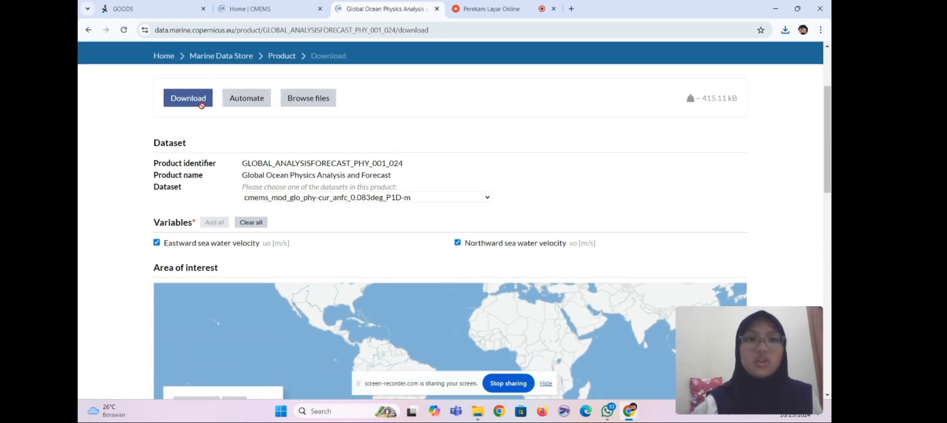
{"action": "left_click", "coordinate": [202, 105]}
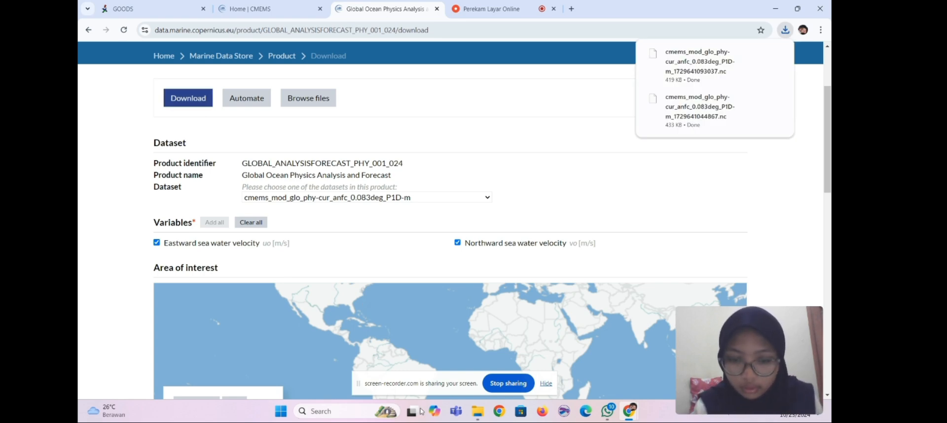
Step: Switch to the Downloads folder in File Explorer and rename the new cmems NC file as Arus Juni 2023.nc
{"action": "left_click", "coordinate": [470, 416]}
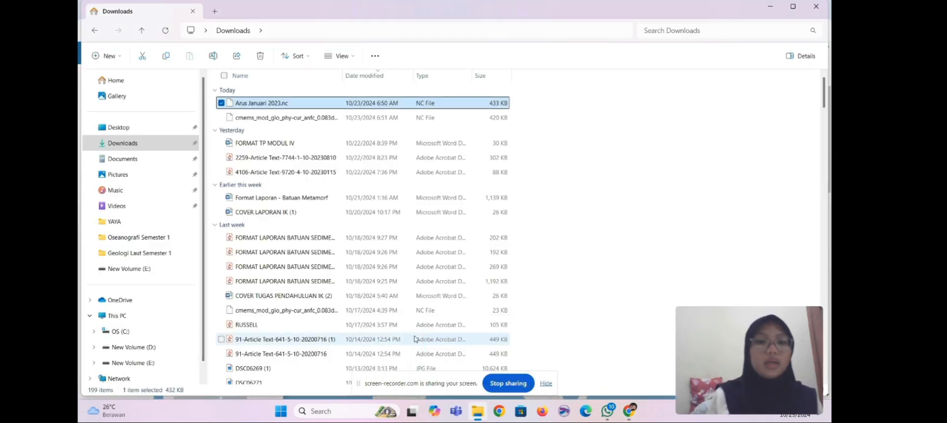
{"action": "left_click", "coordinate": [268, 121]}
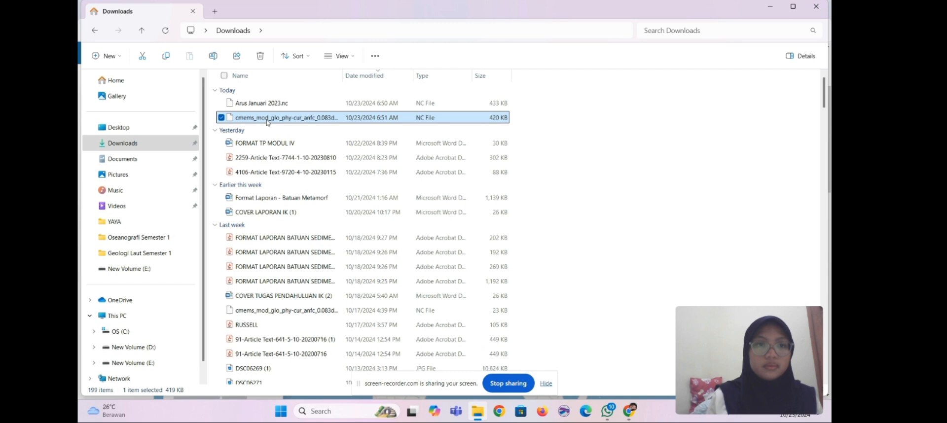
{"action": "left_click", "coordinate": [213, 58]}
{"action": "type", "text": "Arus Jun"}
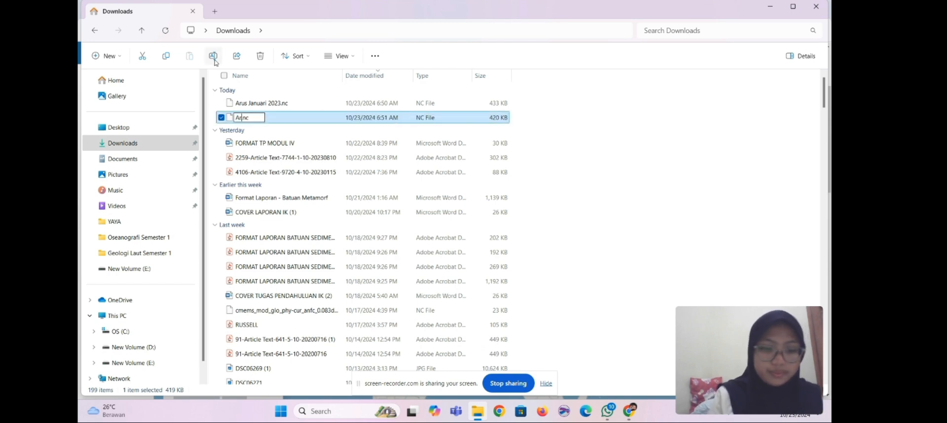
{"action": "type", "text": "i 2023"}
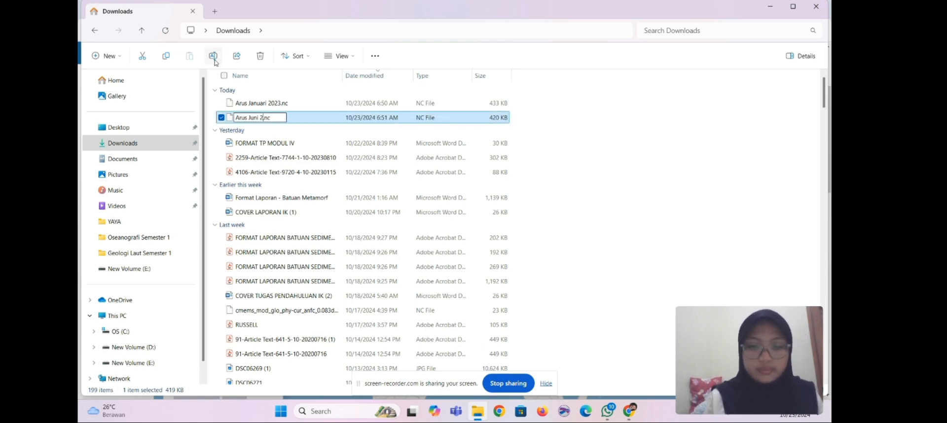
{"action": "key", "text": "Return"}
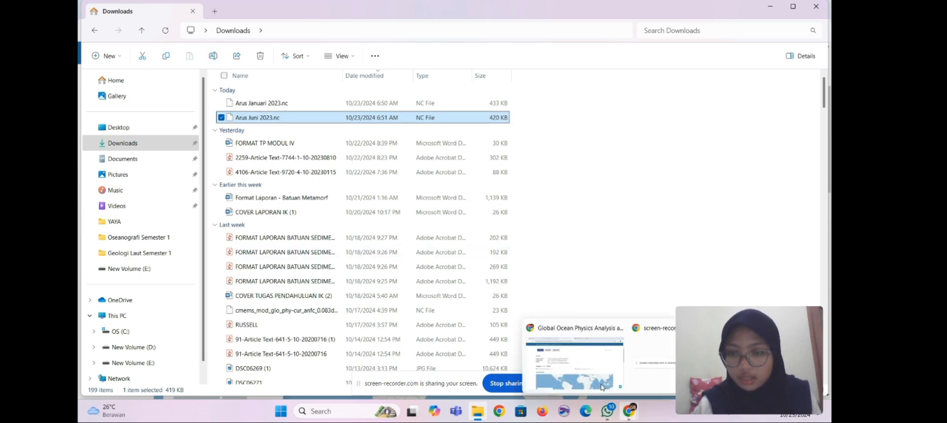
Step: Return to Chrome, clear the Marine Data Store filters and open the download page of Global Ocean Physics Analysis and Forecast
{"action": "left_click", "coordinate": [600, 386]}
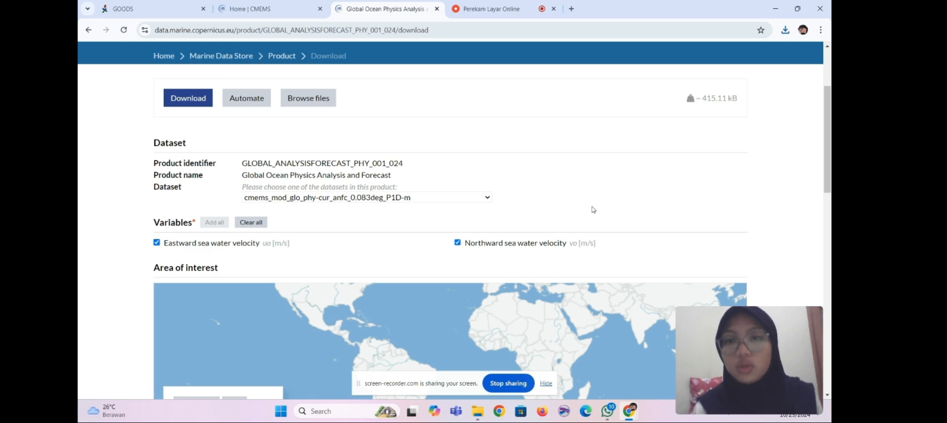
{"action": "scroll", "coordinate": [593, 210], "scroll_direction": "up", "scroll_amount": 3}
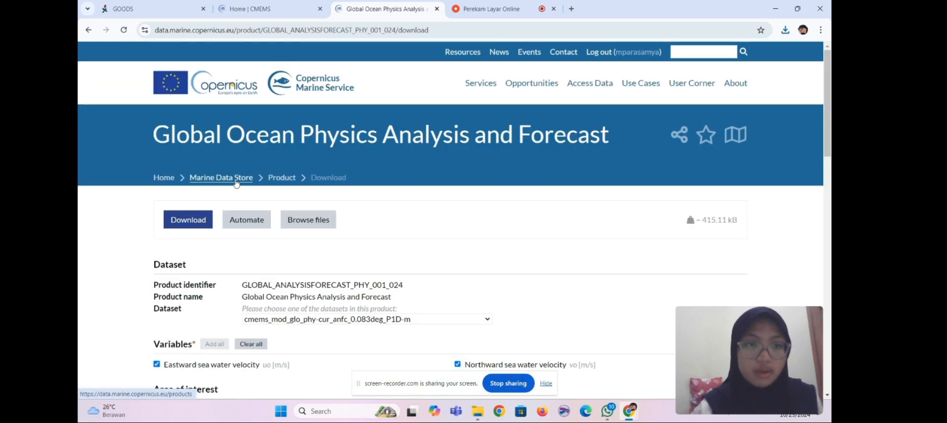
{"action": "left_click", "coordinate": [236, 181]}
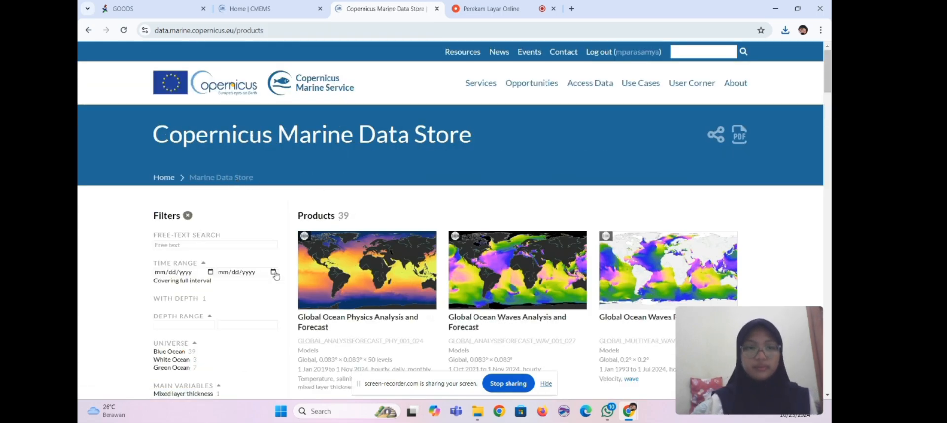
{"action": "left_click", "coordinate": [188, 219]}
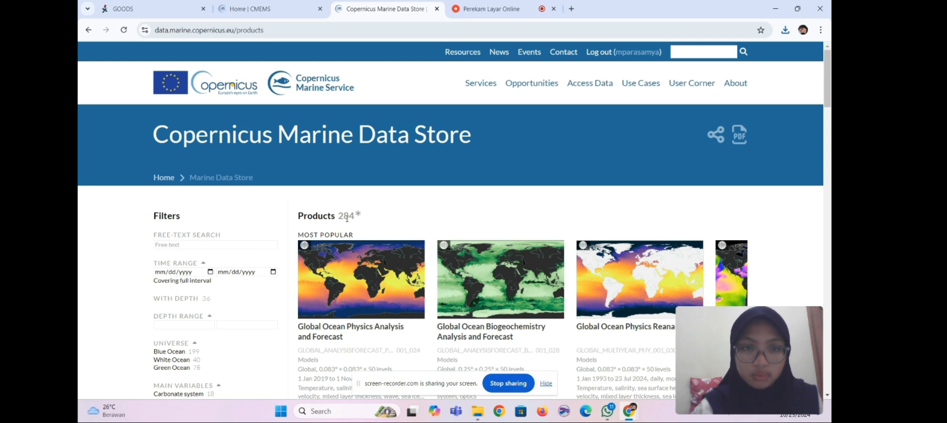
{"action": "left_click", "coordinate": [373, 286]}
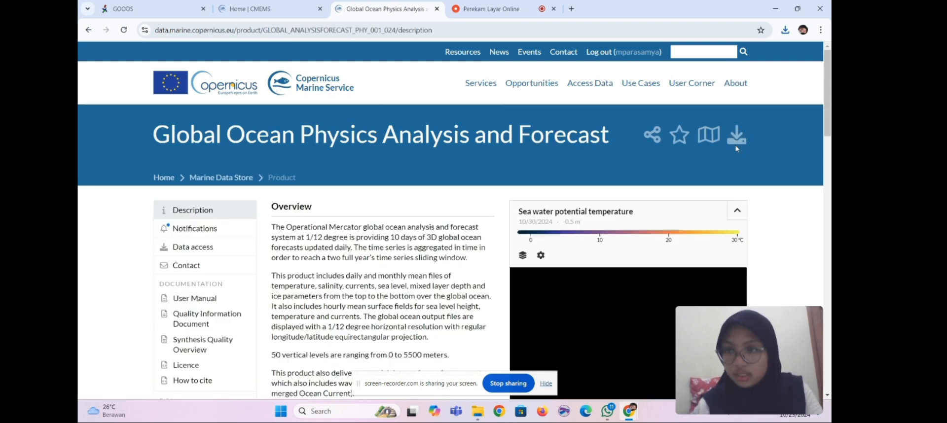
{"action": "left_click", "coordinate": [737, 138]}
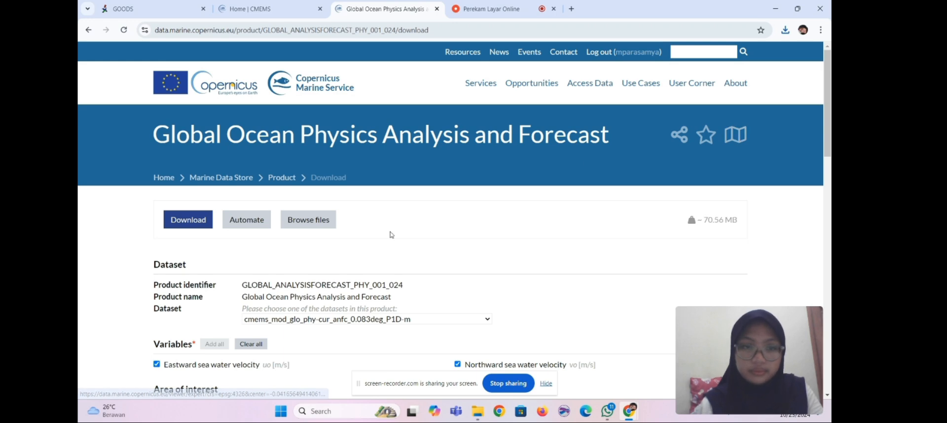
Step: Choose the daily salinity dataset cmems_mod_glo_phy-so_anfc_0.083deg_P1D-m for the download
{"action": "scroll", "coordinate": [390, 231], "scroll_direction": "down", "scroll_amount": 2}
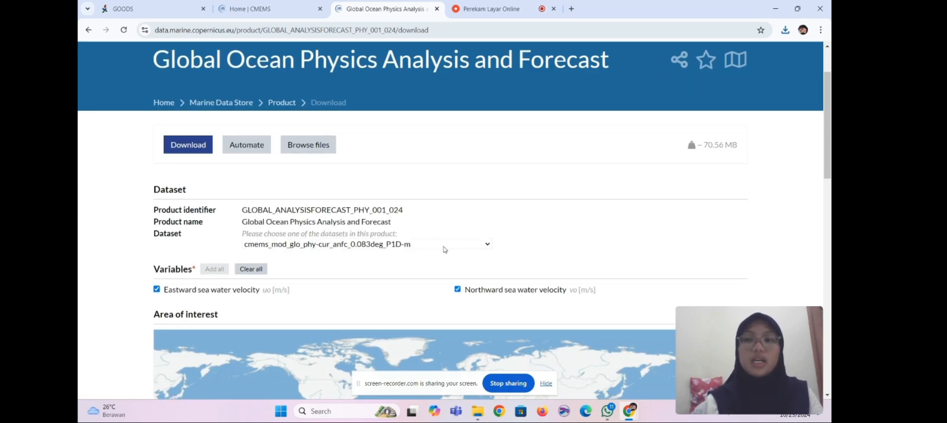
{"action": "left_click", "coordinate": [444, 249]}
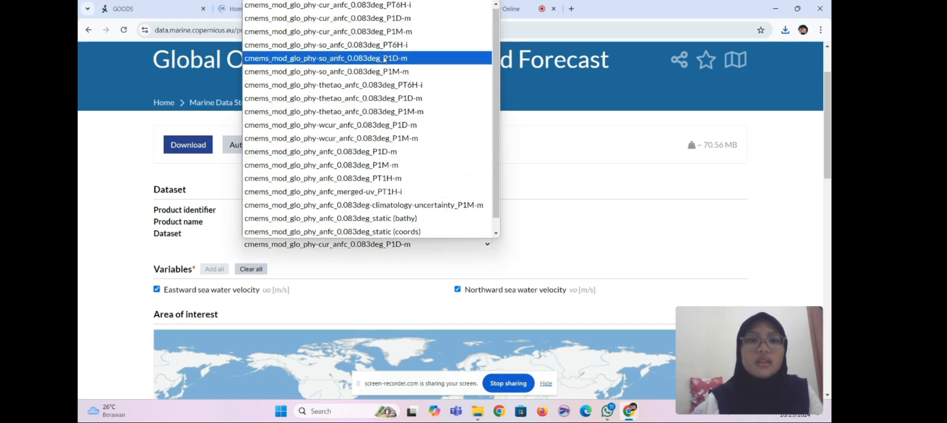
{"action": "left_click", "coordinate": [385, 60]}
Step: Take the north latitude from GOODS and set the northern limit of the Copernicus area of interest to 5.49
{"action": "scroll", "coordinate": [324, 308], "scroll_direction": "down", "scroll_amount": 5}
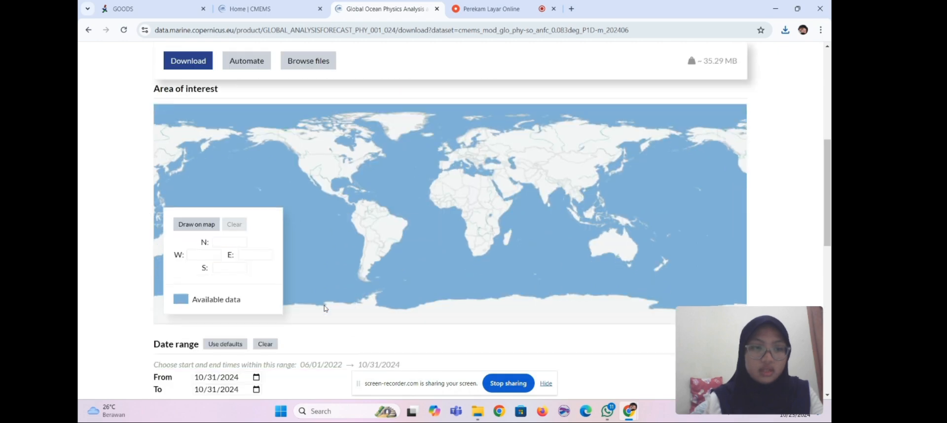
{"action": "left_click", "coordinate": [148, 9]}
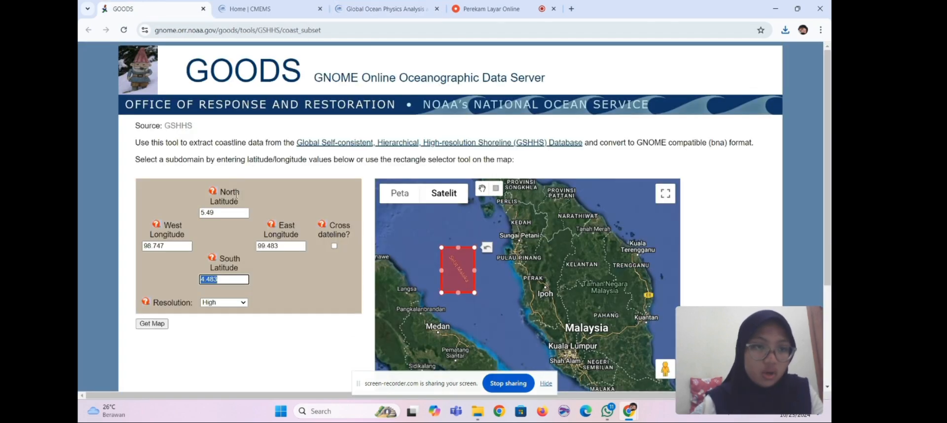
{"action": "left_click", "coordinate": [219, 213]}
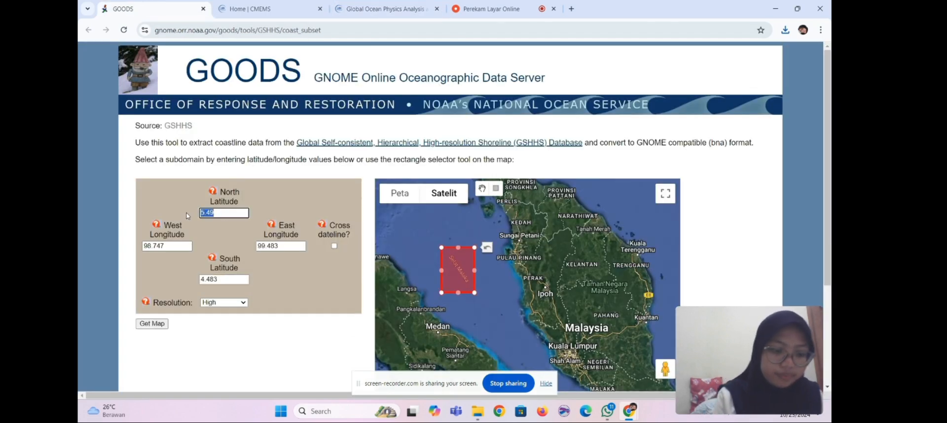
{"action": "left_click", "coordinate": [372, 6]}
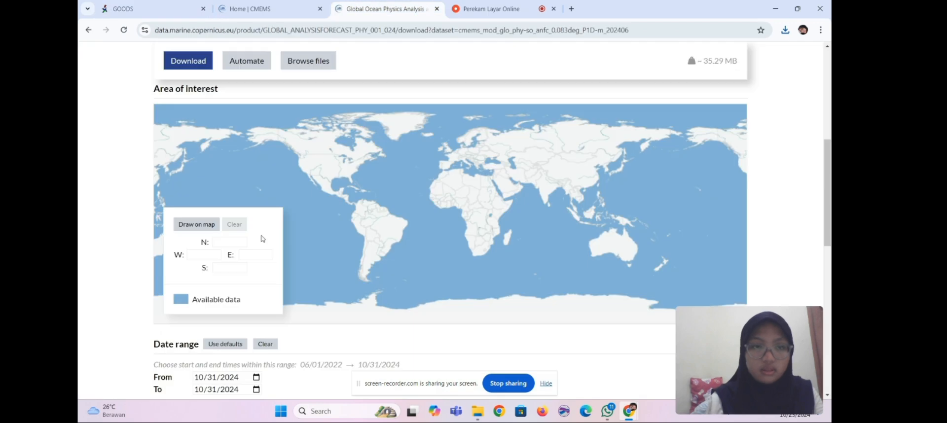
{"action": "left_click", "coordinate": [235, 243]}
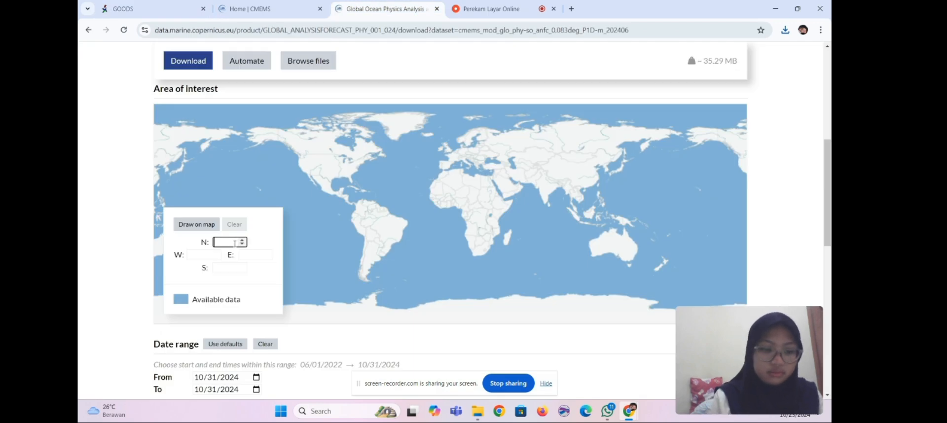
{"action": "type", "text": "5.49"}
Step: Copy the east longitude from GOODS and set the eastern limit of the Copernicus area of interest to 99.483
{"action": "left_click", "coordinate": [136, 3]}
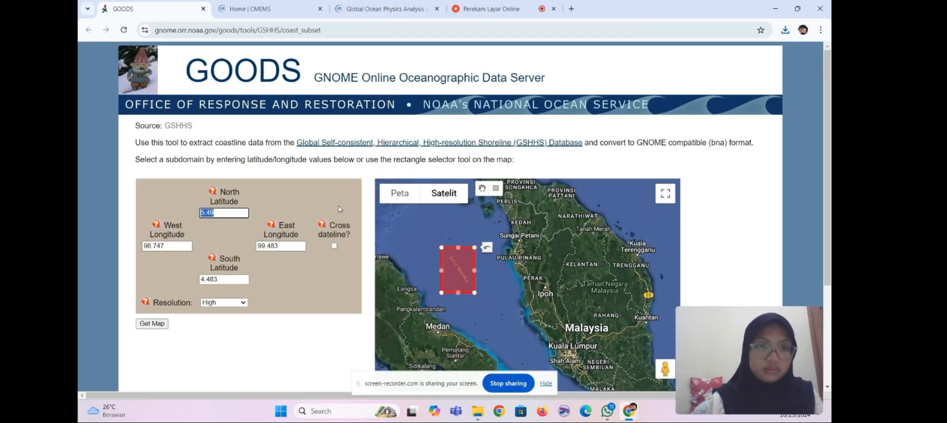
{"action": "left_click_drag", "start_coordinate": [291, 245], "coordinate": [253, 250]}
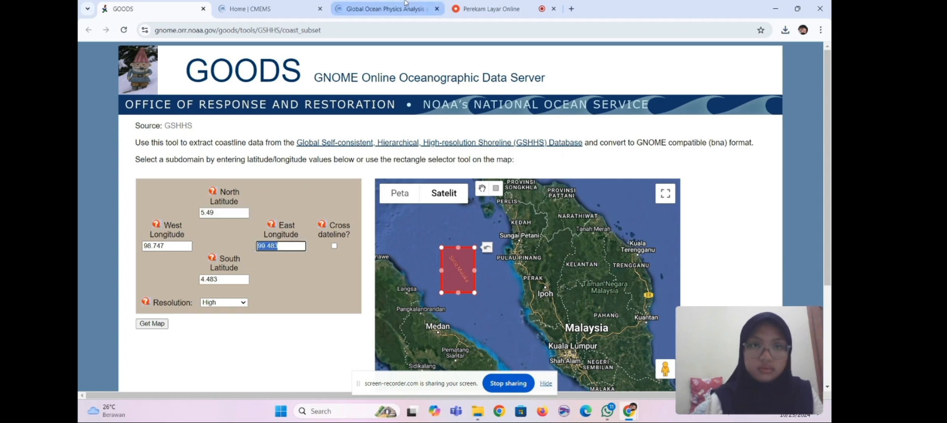
{"action": "left_click", "coordinate": [384, 9]}
{"action": "left_click", "coordinate": [257, 252]}
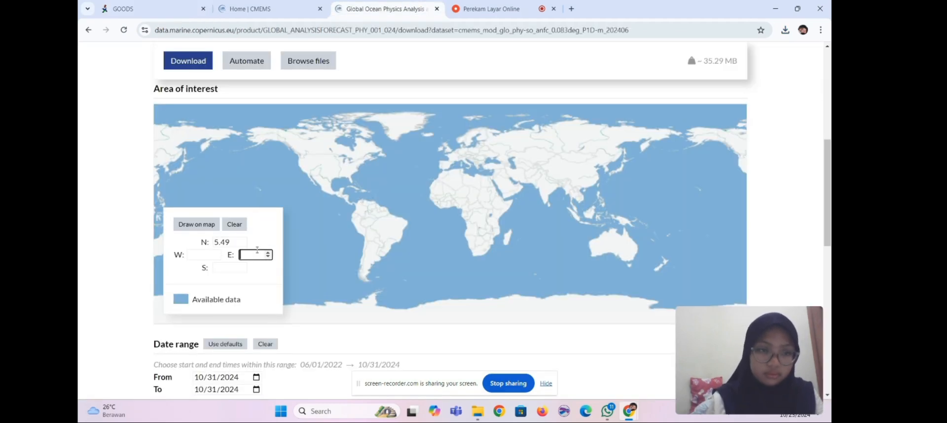
Step: Copy the west longitude from GOODS and set the western limit of the Copernicus area of interest to 98.747
{"action": "left_click", "coordinate": [119, 10]}
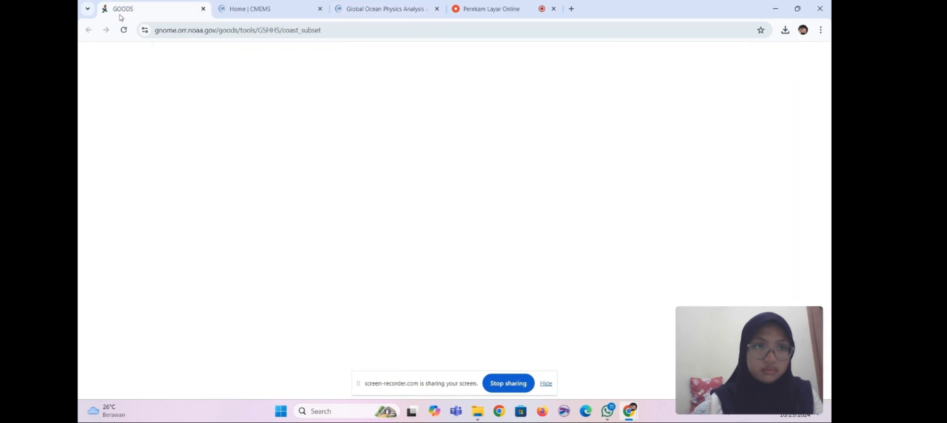
{"action": "left_click_drag", "start_coordinate": [174, 246], "coordinate": [145, 246]}
{"action": "key", "text": "ctrl+c"}
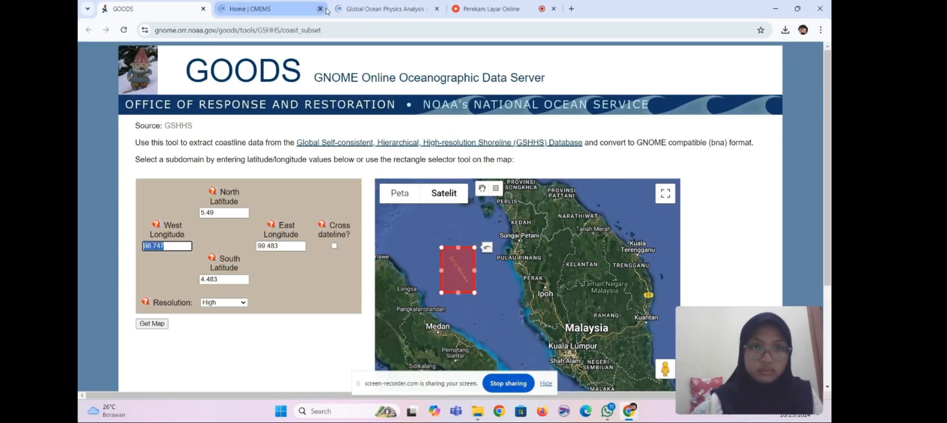
{"action": "left_click", "coordinate": [379, 9]}
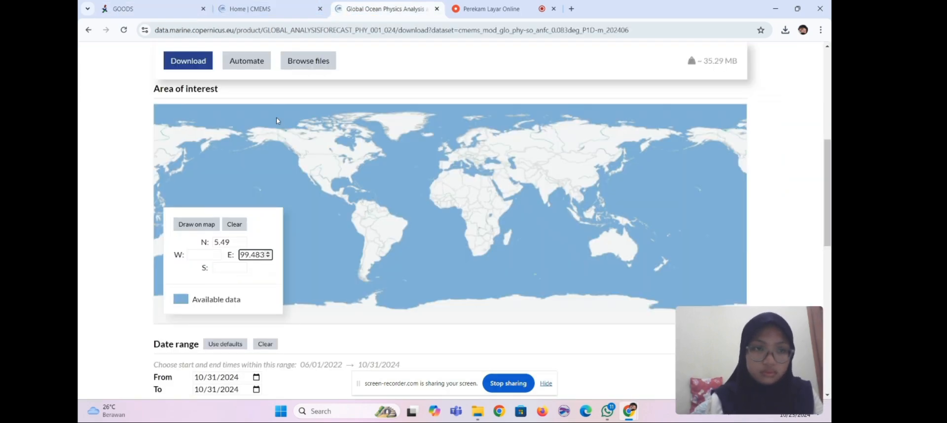
{"action": "left_click", "coordinate": [203, 253]}
{"action": "key", "text": "ctrl+v"}
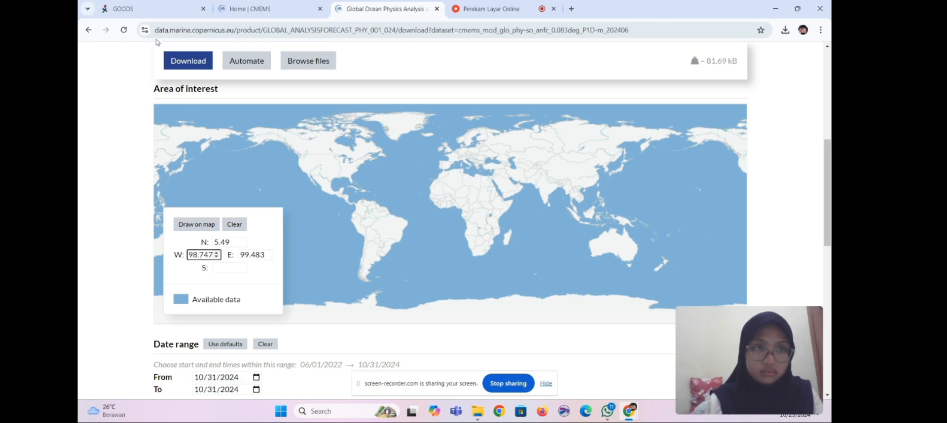
Step: Copy the south latitude from GOODS and set the southern limit of the Copernicus area of interest to 4.483
{"action": "left_click", "coordinate": [150, 15]}
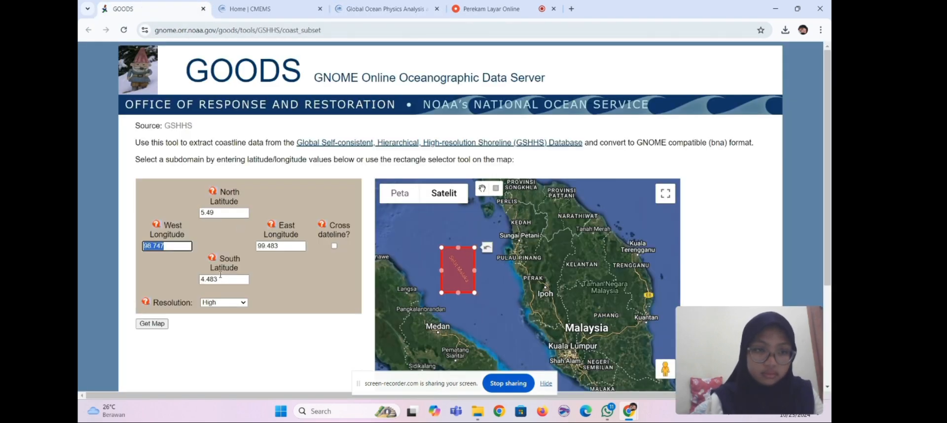
{"action": "left_click_drag", "start_coordinate": [221, 278], "coordinate": [198, 281]}
{"action": "key", "text": "ctrl+c"}
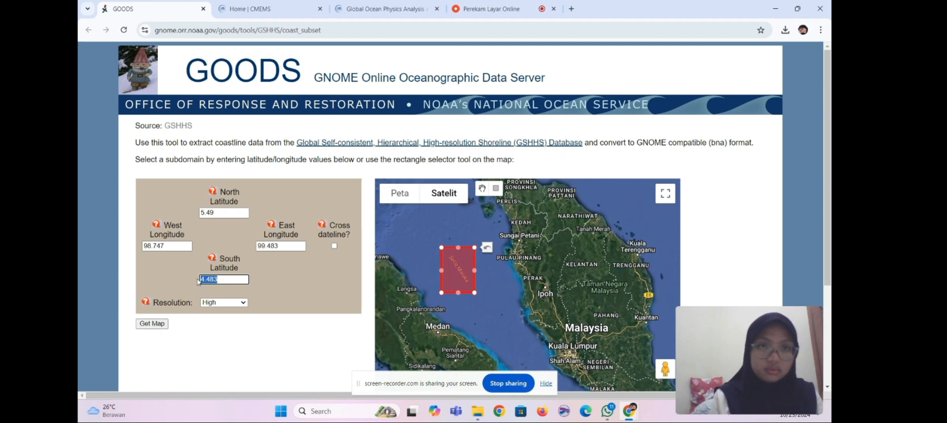
{"action": "left_click", "coordinate": [371, 2]}
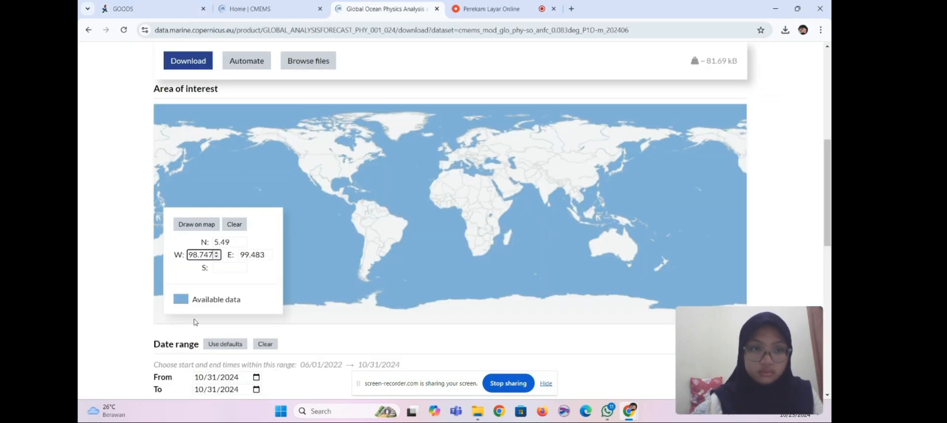
{"action": "left_click", "coordinate": [226, 268]}
{"action": "key", "text": "ctrl+v"}
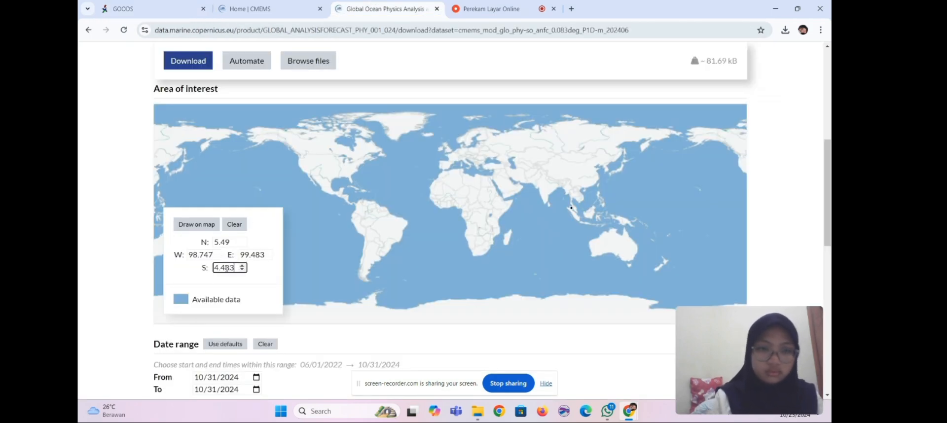
Step: Set the start date of the salinity download's date range to 01/01/2023
{"action": "scroll", "coordinate": [289, 308], "scroll_direction": "down", "scroll_amount": 2}
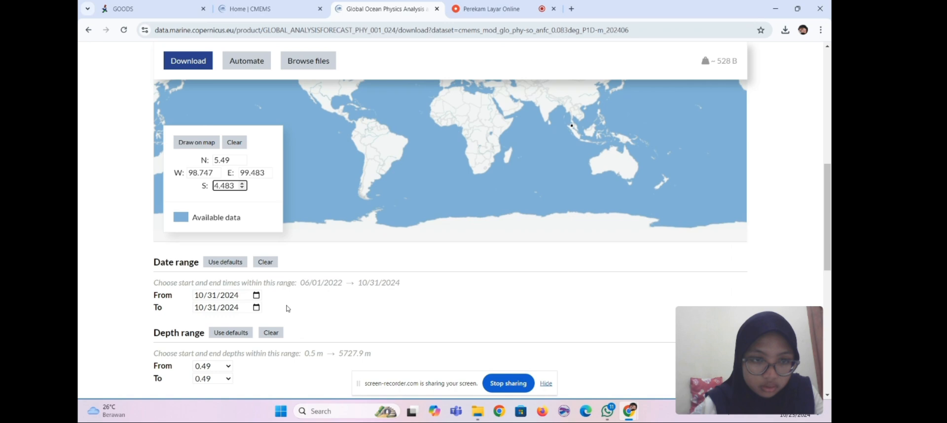
{"action": "left_click", "coordinate": [255, 296]}
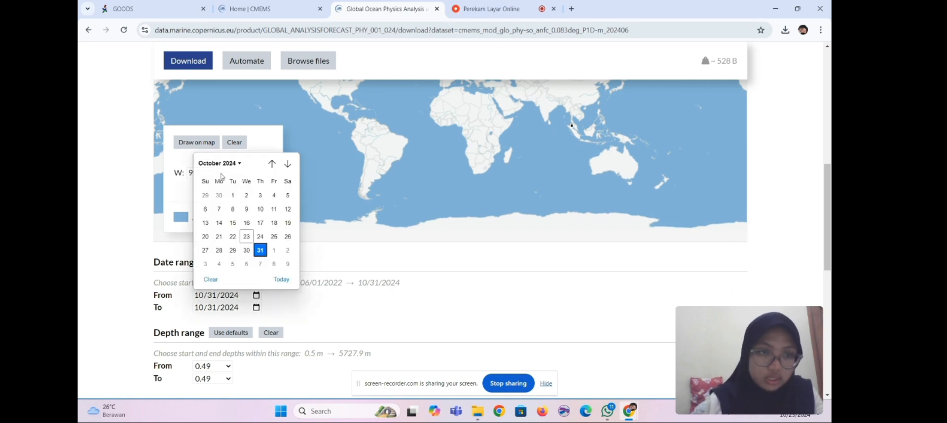
{"action": "left_click", "coordinate": [220, 165]}
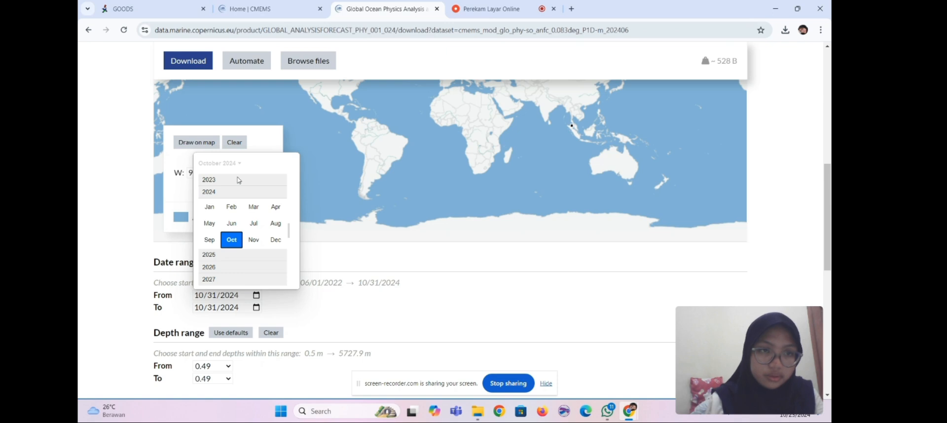
{"action": "left_click", "coordinate": [238, 180]}
{"action": "left_click", "coordinate": [206, 197]}
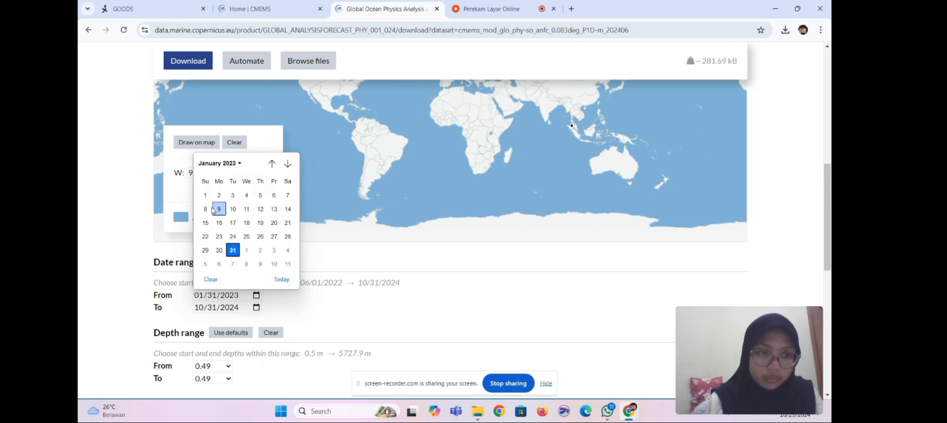
{"action": "left_click", "coordinate": [206, 195]}
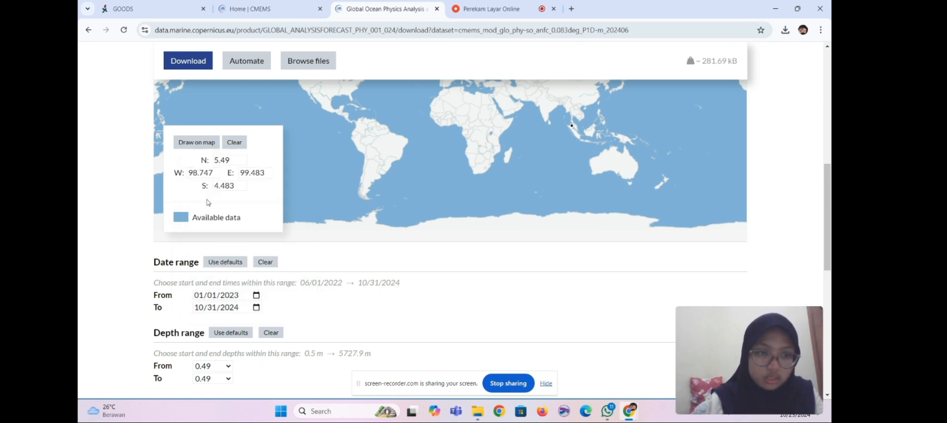
Step: Set the end date of the salinity download's date range to 01/31/2023
{"action": "left_click", "coordinate": [255, 308]}
{"action": "left_click", "coordinate": [238, 176]}
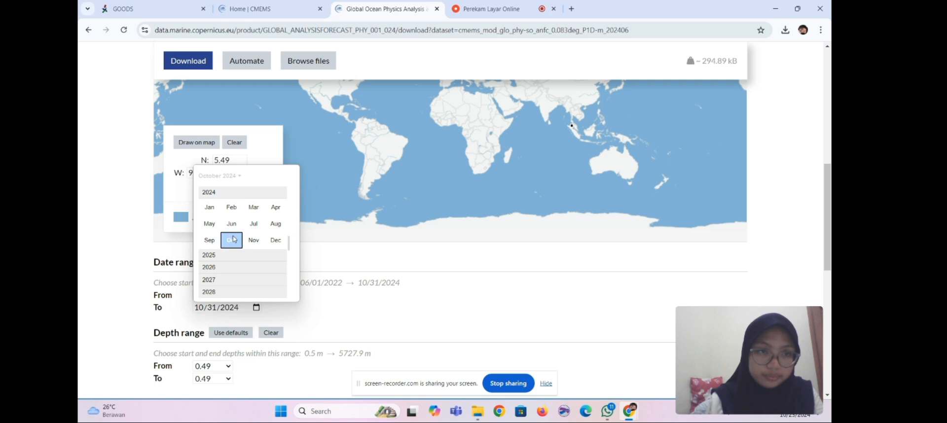
{"action": "scroll", "coordinate": [234, 239], "scroll_direction": "up", "scroll_amount": 2}
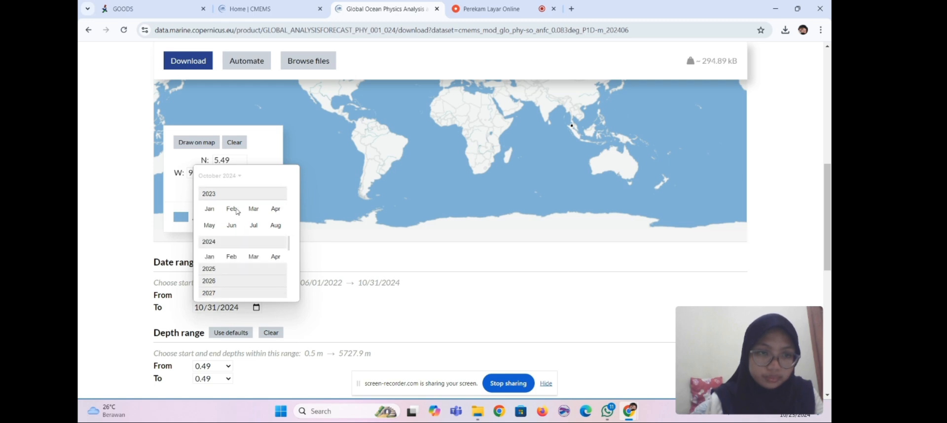
{"action": "left_click", "coordinate": [209, 207]}
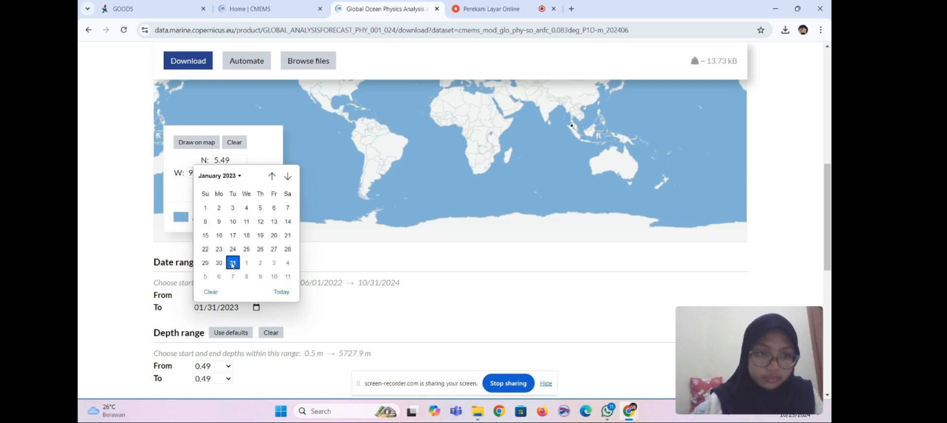
{"action": "left_click", "coordinate": [259, 276]}
Step: Set the lower end of the salinity download's depth range to 34.43 m
{"action": "scroll", "coordinate": [258, 305], "scroll_direction": "down", "scroll_amount": 1}
{"action": "scroll", "coordinate": [258, 305], "scroll_direction": "down", "scroll_amount": 2}
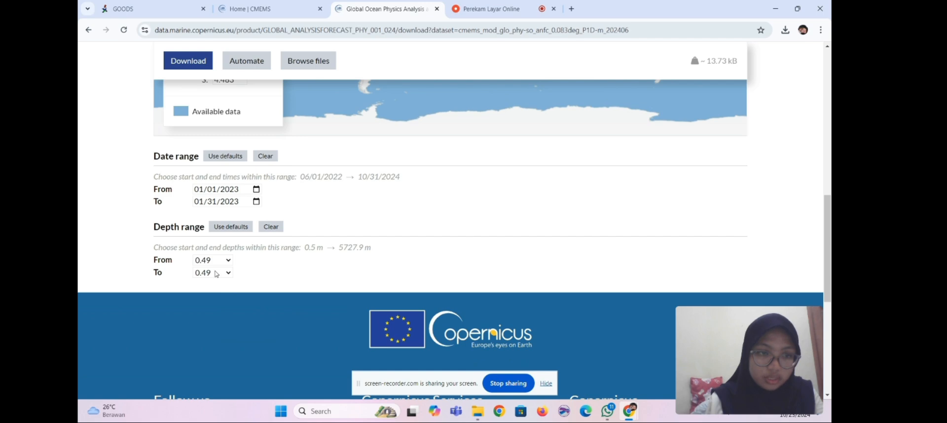
{"action": "left_click", "coordinate": [216, 275]}
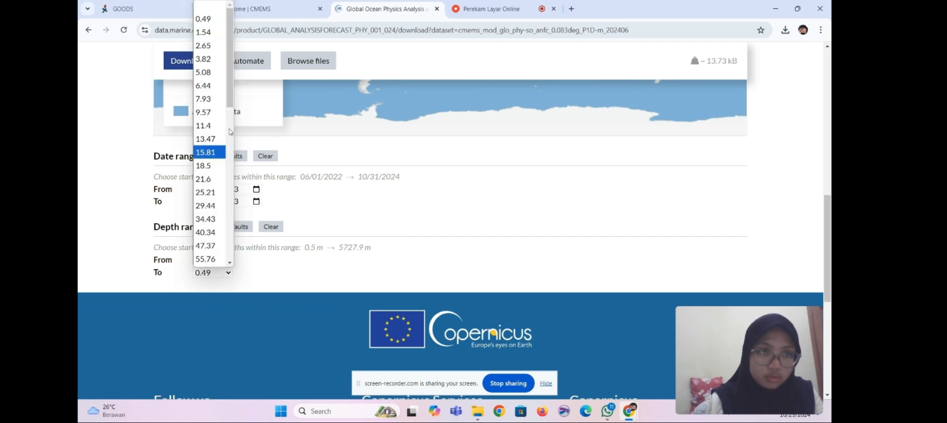
{"action": "left_click", "coordinate": [217, 219]}
Step: Check the selected area on the map and download the January 2023 salinity data
{"action": "scroll", "coordinate": [348, 221], "scroll_direction": "up", "scroll_amount": 4}
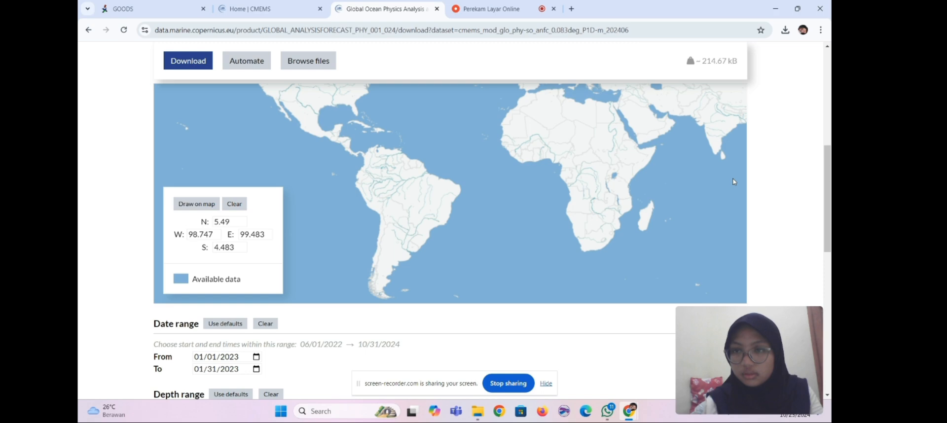
{"action": "scroll", "coordinate": [733, 182], "scroll_direction": "down", "scroll_amount": 2}
{"action": "left_click_drag", "start_coordinate": [734, 182], "coordinate": [563, 211]}
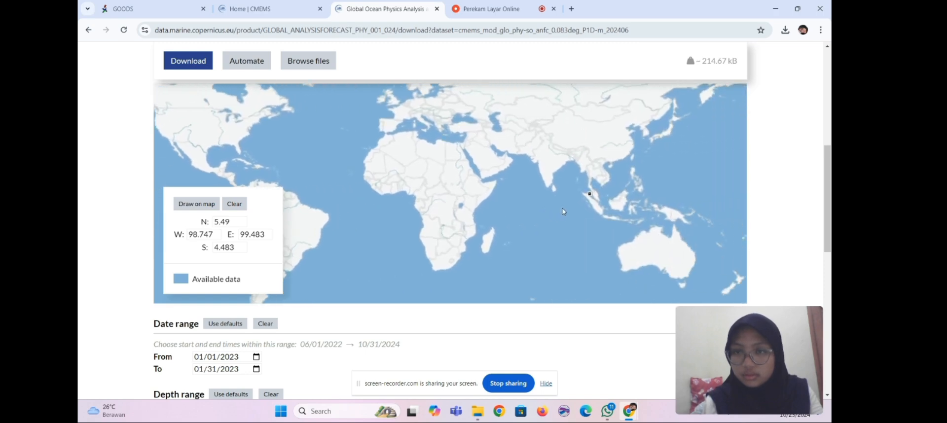
{"action": "scroll", "coordinate": [780, 186], "scroll_direction": "up", "scroll_amount": 2}
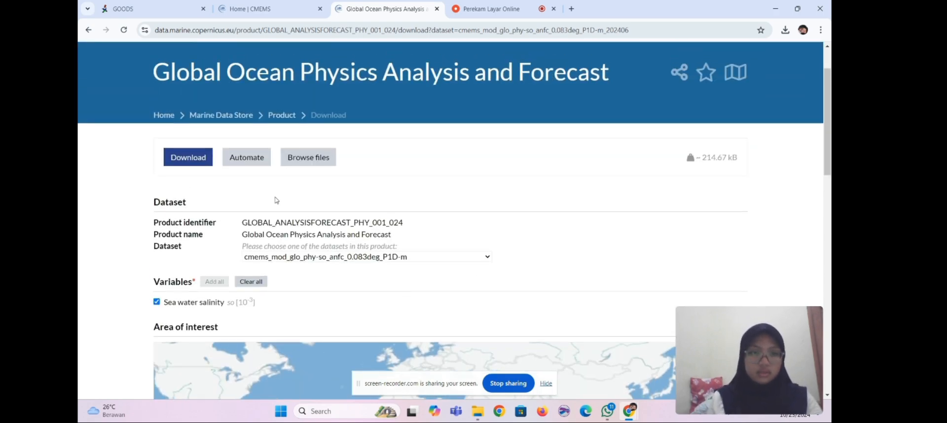
{"action": "left_click", "coordinate": [196, 163]}
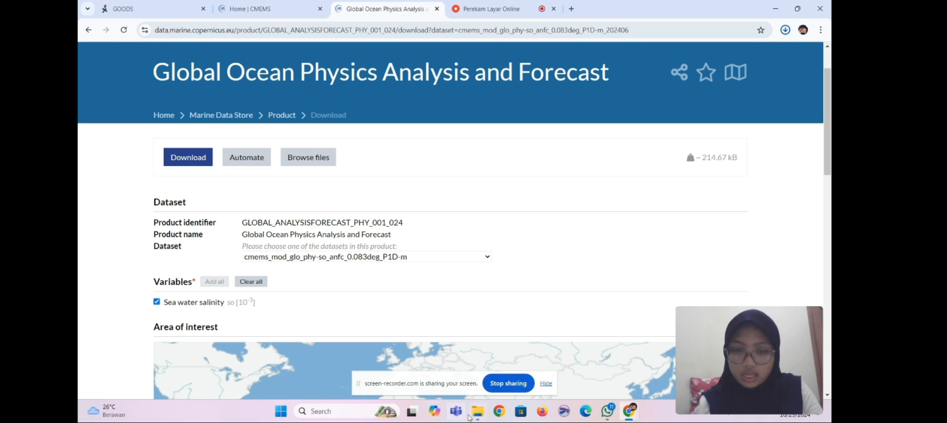
Step: Switch to File Explorer and rename the newly downloaded salinity file in Downloads as Salinitas Januari 2023.nc
{"action": "left_click", "coordinate": [477, 411]}
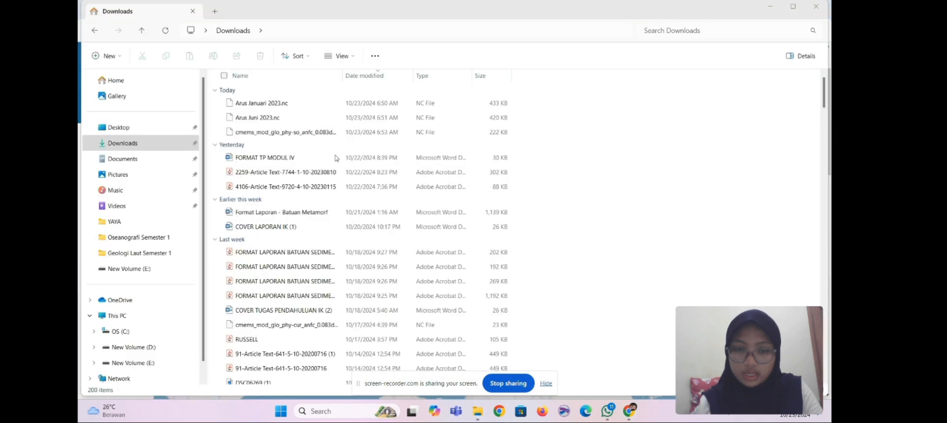
{"action": "left_click", "coordinate": [321, 132]}
{"action": "left_click", "coordinate": [213, 56]}
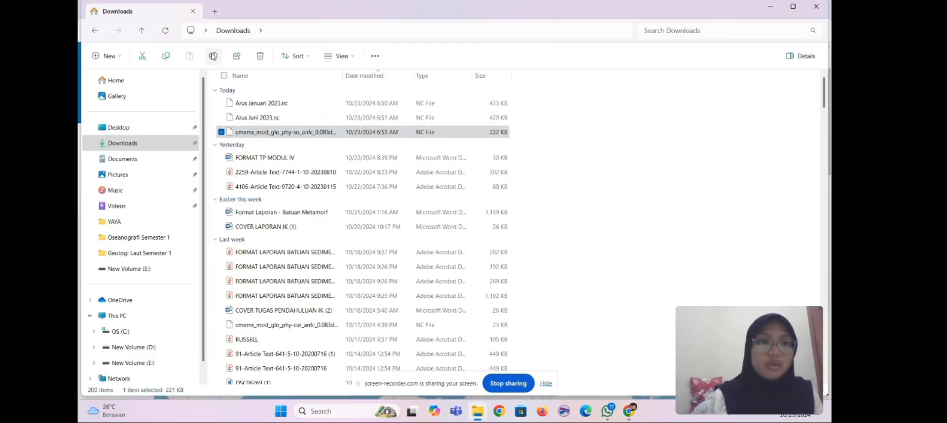
{"action": "type", "text": "Sali"}
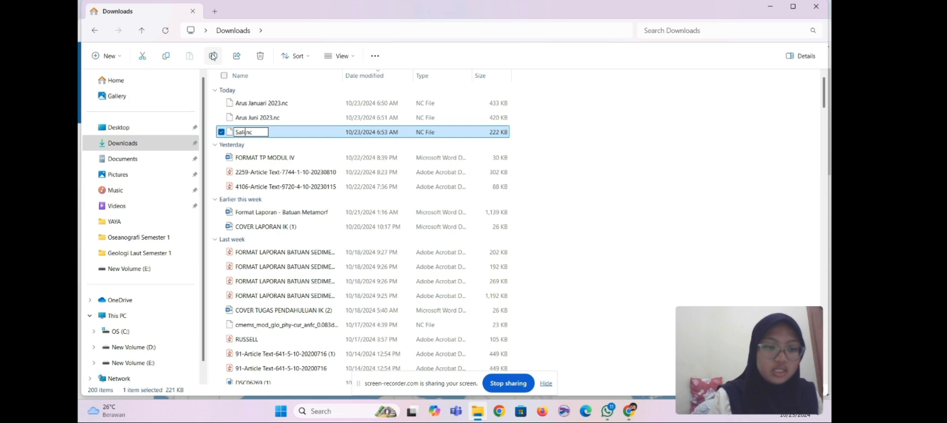
{"action": "type", "text": "nitas"}
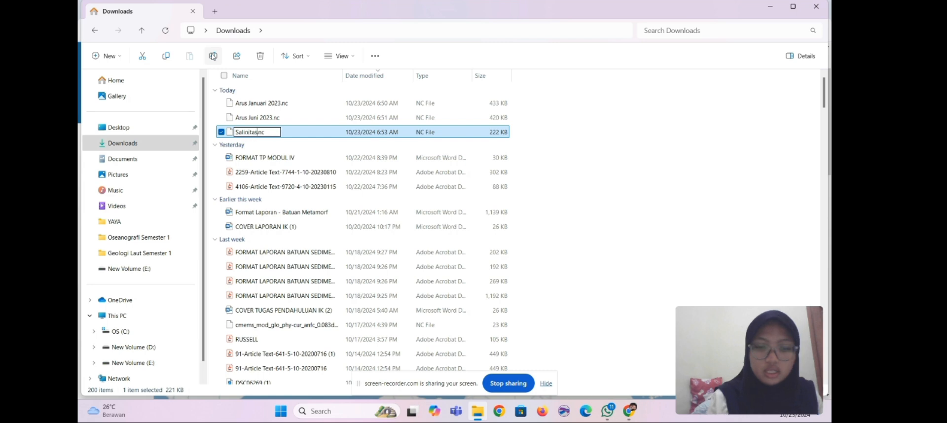
{"action": "type", "text": " Januari 2023"}
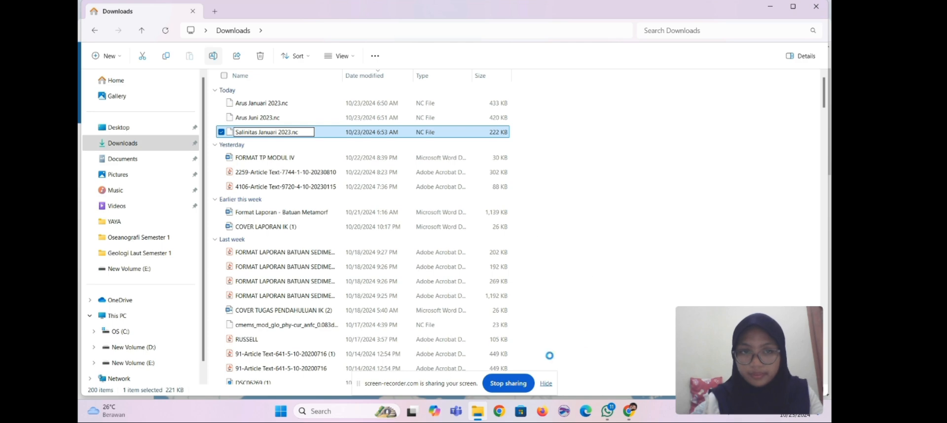
{"action": "key", "text": "Return"}
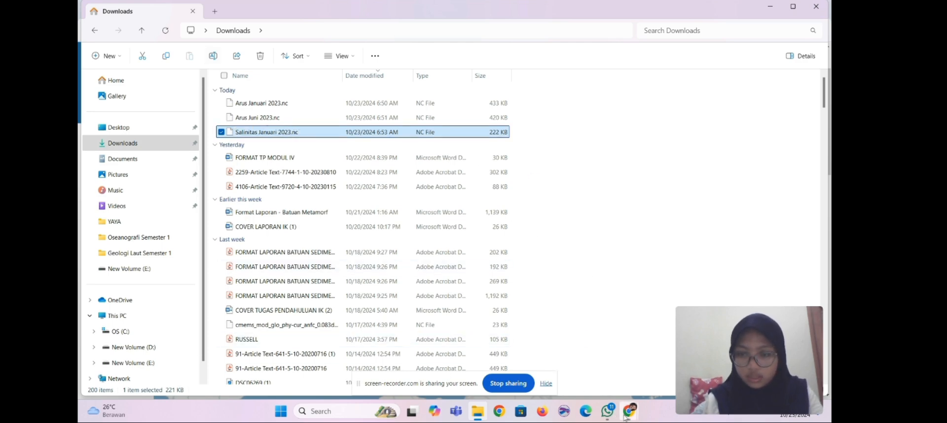
Step: Return to the Copernicus download page in Chrome and set the end date of the date range to 06/30/2023
{"action": "mouse_move", "coordinate": [629, 412]}
{"action": "left_click", "coordinate": [605, 386]}
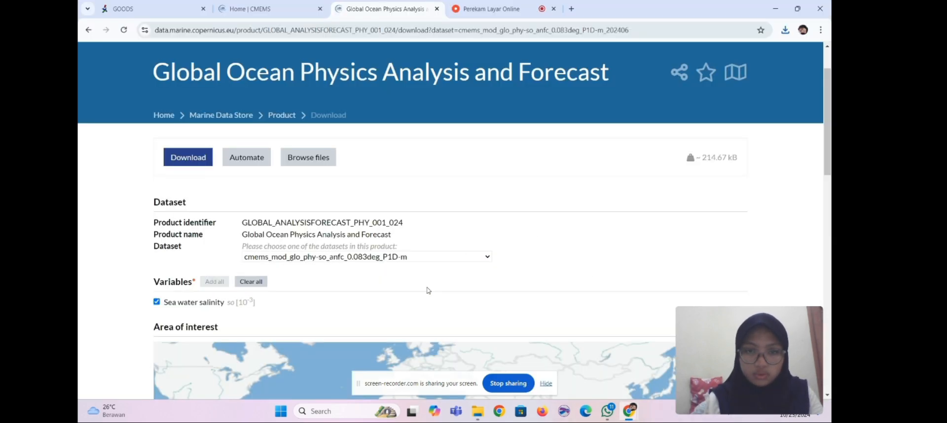
{"action": "scroll", "coordinate": [428, 291], "scroll_direction": "down", "scroll_amount": 10}
{"action": "scroll", "coordinate": [428, 291], "scroll_direction": "up", "scroll_amount": 1}
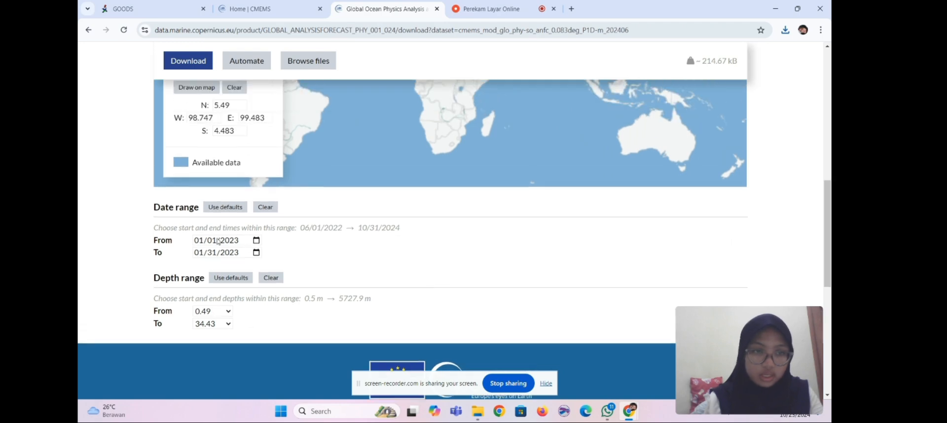
{"action": "left_click", "coordinate": [256, 253]}
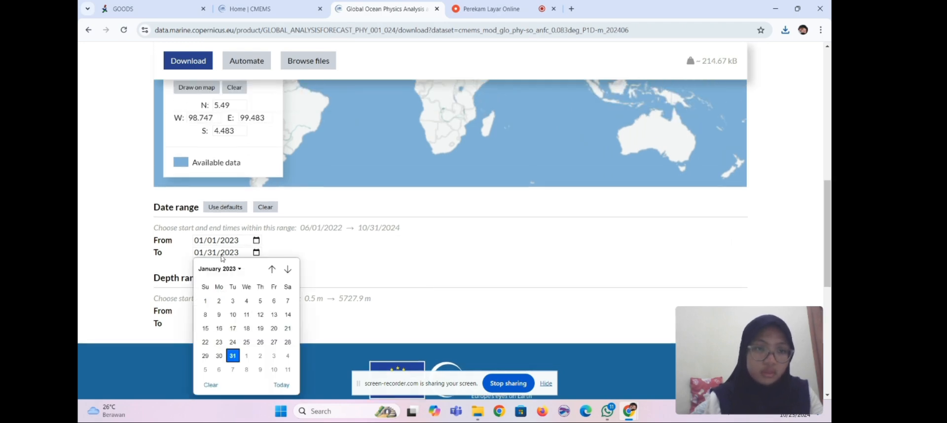
{"action": "left_click", "coordinate": [287, 269]}
{"action": "left_click", "coordinate": [287, 269]}
{"action": "left_click", "coordinate": [287, 269]}
{"action": "left_click", "coordinate": [288, 269]}
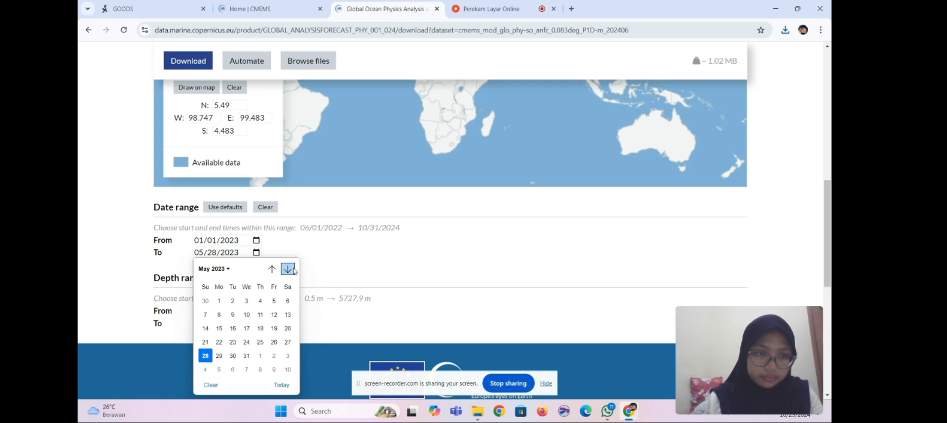
{"action": "left_click", "coordinate": [287, 269]}
{"action": "left_click", "coordinate": [273, 356]}
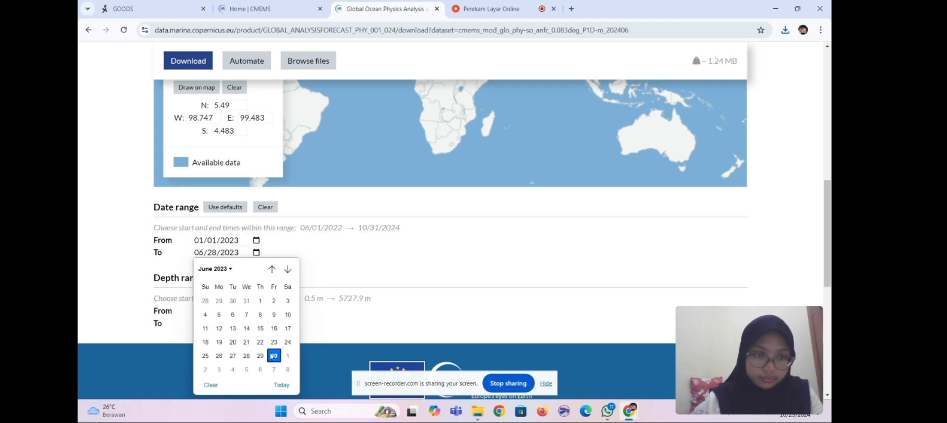
Step: Set the start date of the salinity download's date range to 06/01/2023
{"action": "left_click", "coordinate": [255, 242]}
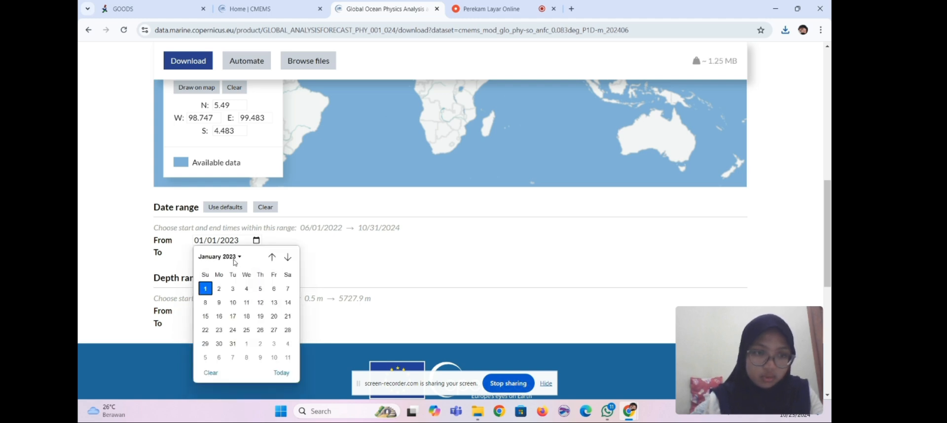
{"action": "left_click", "coordinate": [288, 260]}
{"action": "left_click", "coordinate": [288, 260]}
{"action": "left_click", "coordinate": [288, 258]}
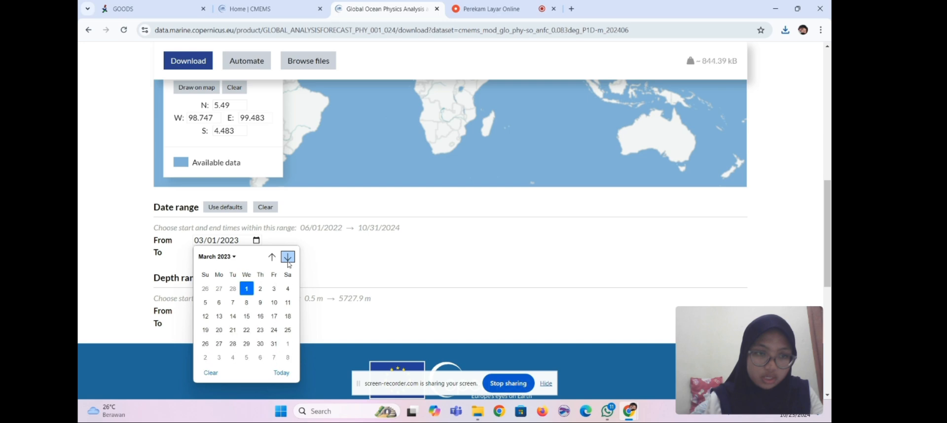
{"action": "left_click", "coordinate": [288, 258]}
{"action": "left_click", "coordinate": [288, 258]}
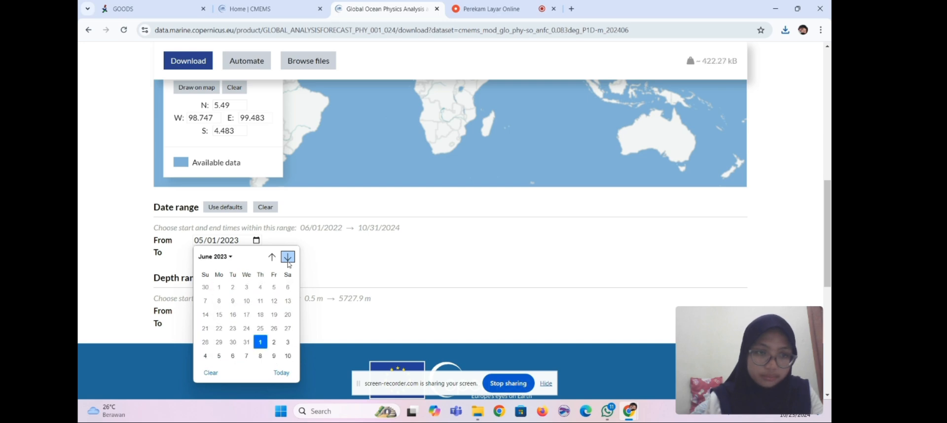
{"action": "left_click", "coordinate": [261, 288]}
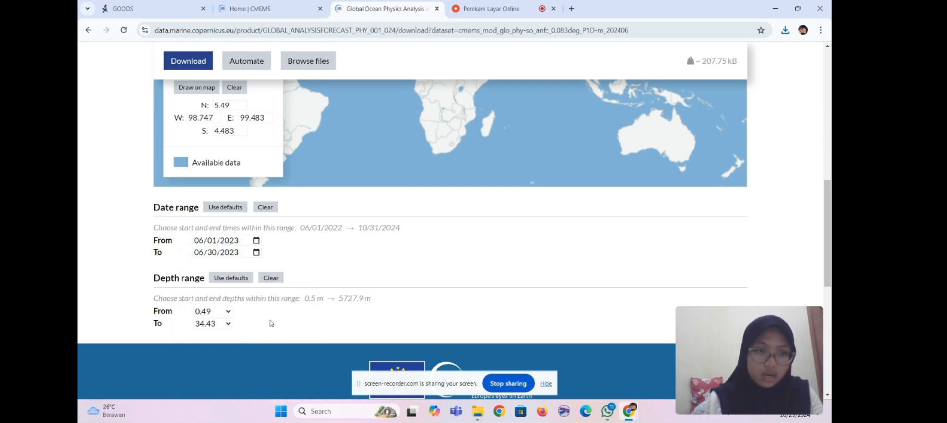
Step: Download the June 2023 sea water salinity data for the selected area
{"action": "scroll", "coordinate": [402, 254], "scroll_direction": "up", "scroll_amount": 5}
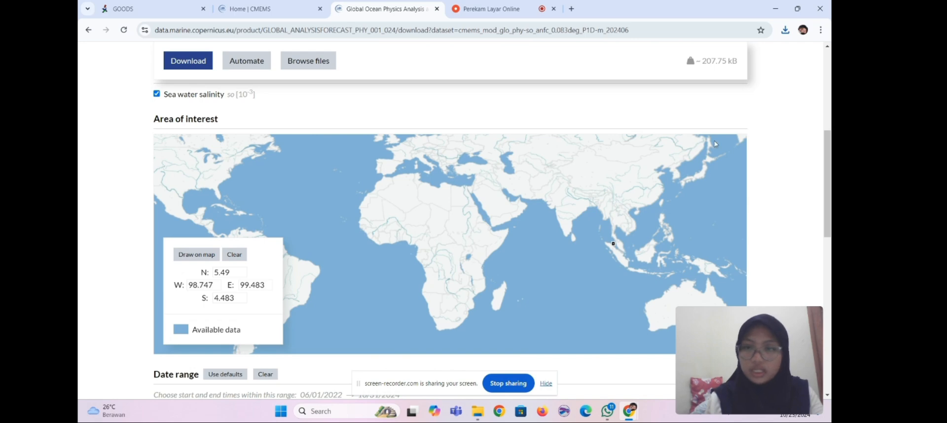
{"action": "scroll", "coordinate": [752, 144], "scroll_direction": "up", "scroll_amount": 3}
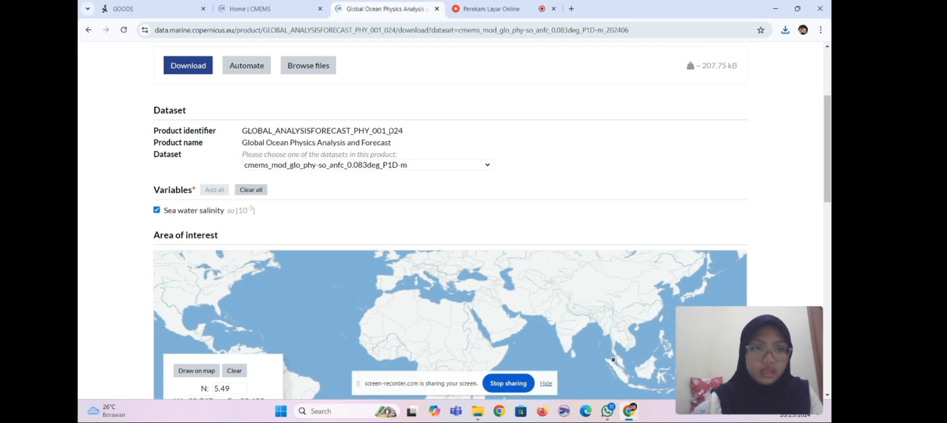
{"action": "left_click", "coordinate": [205, 71]}
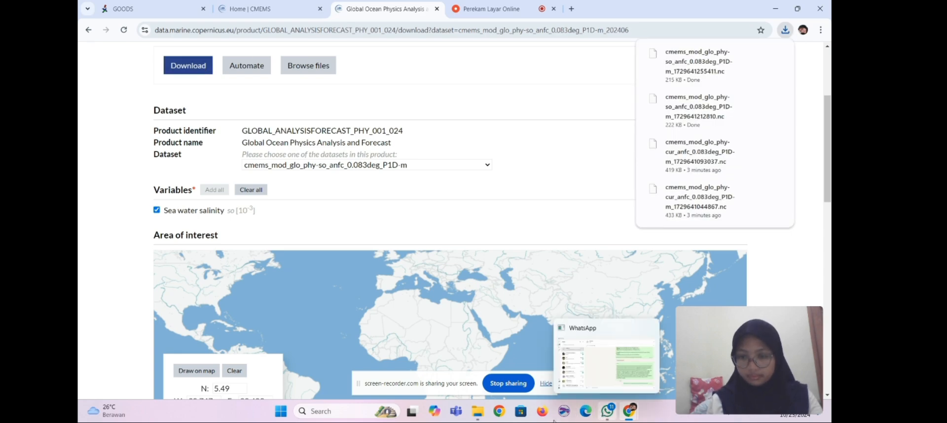
Step: Switch to File Explorer and rename the newly downloaded salinity file in Downloads as Salinitas Juni 2023.nc
{"action": "left_click", "coordinate": [477, 419]}
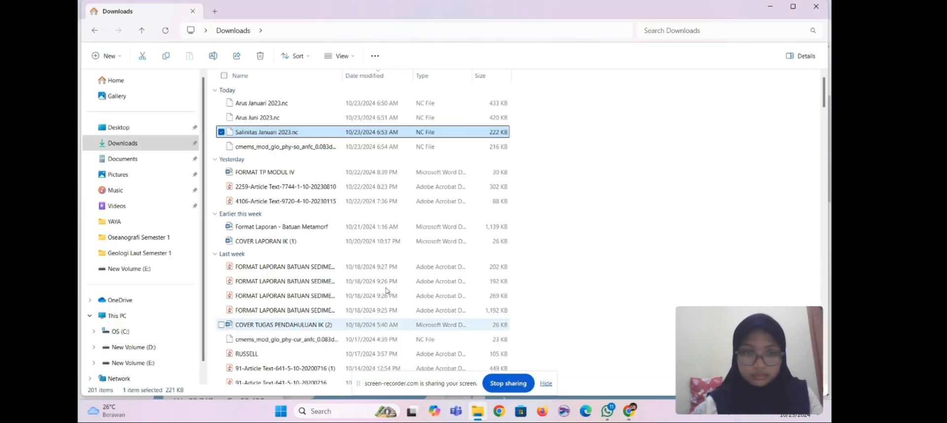
{"action": "left_click", "coordinate": [341, 144]}
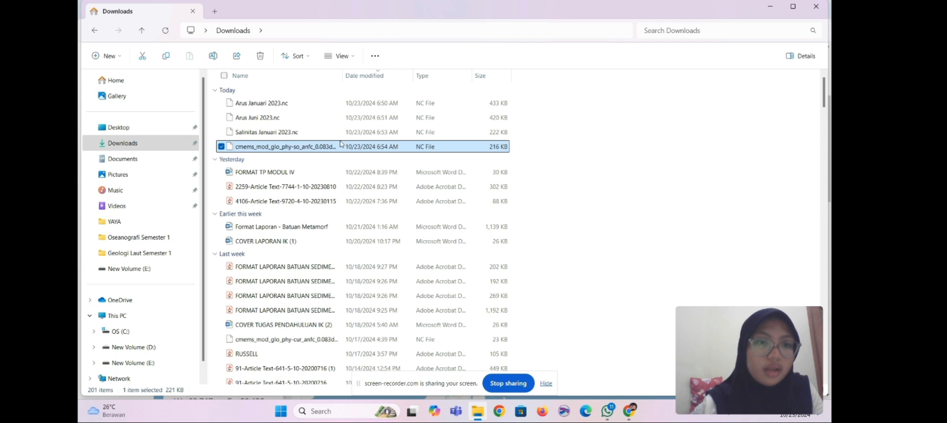
{"action": "left_click", "coordinate": [213, 55]}
{"action": "type", "text": "Salinit"}
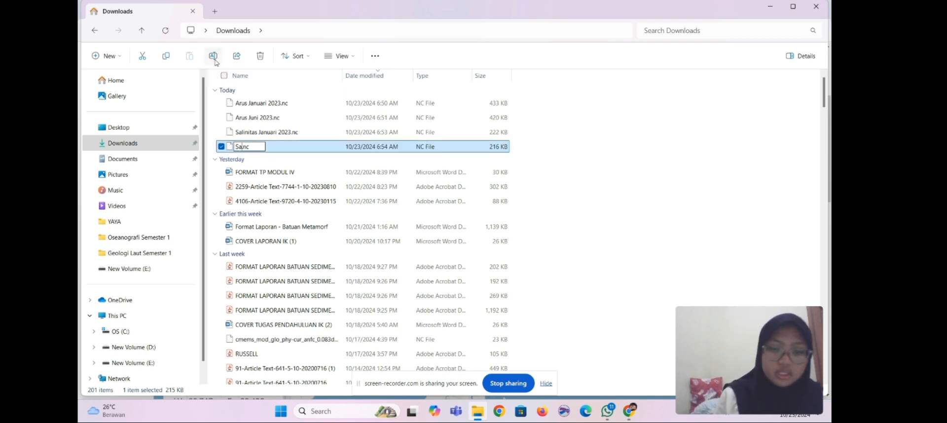
{"action": "type", "text": "as"}
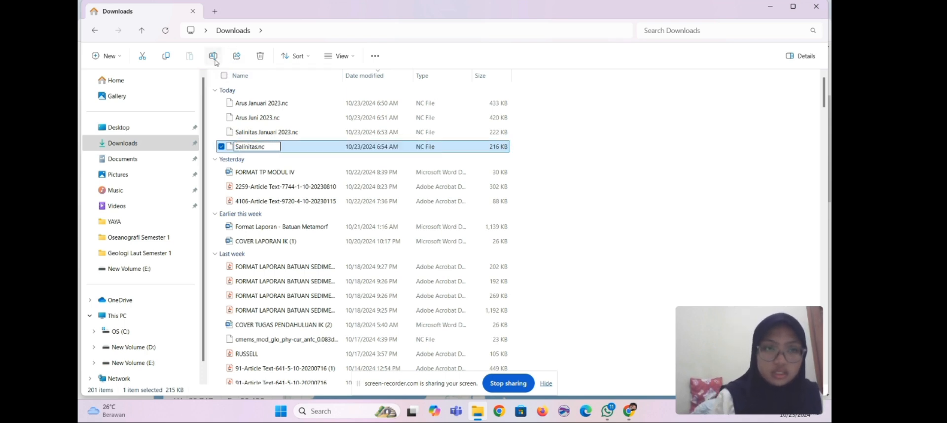
{"action": "type", "text": " Juni"}
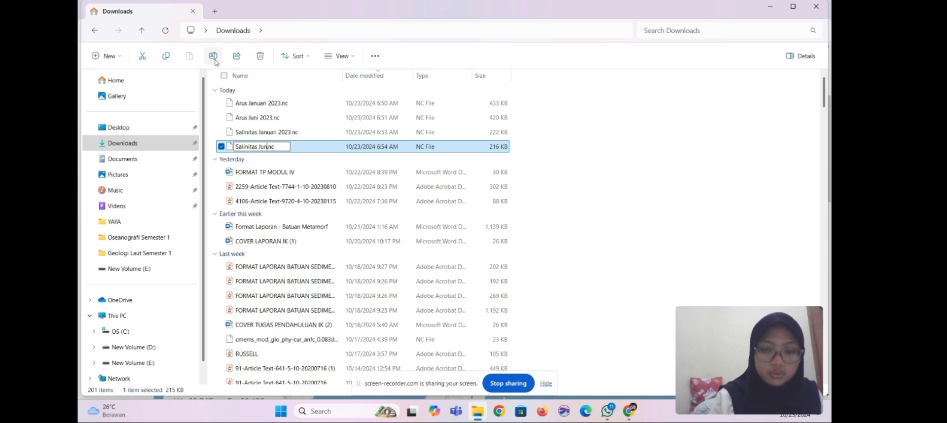
{"action": "type", "text": " 2023"}
{"action": "key", "text": "Return"}
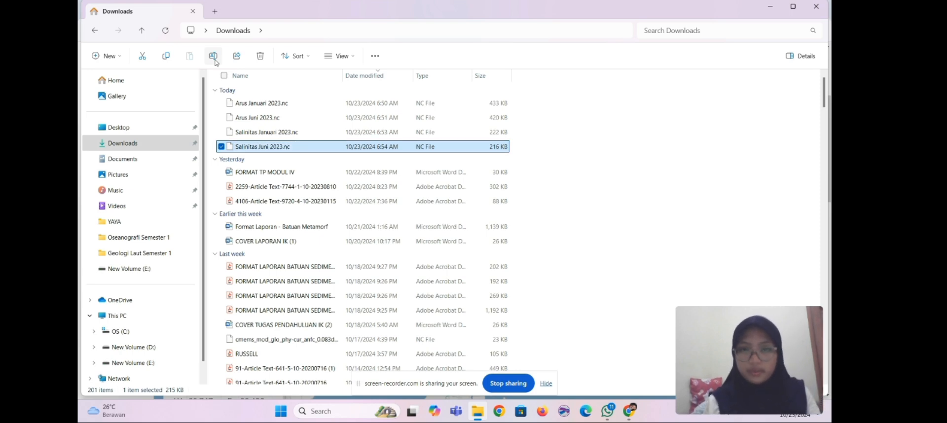
Step: Return to the Copernicus download page in Chrome and choose the dataset cmems_mod_glo_phy-thetao_anfc_0.083deg_P1D-m
{"action": "mouse_move", "coordinate": [629, 410]}
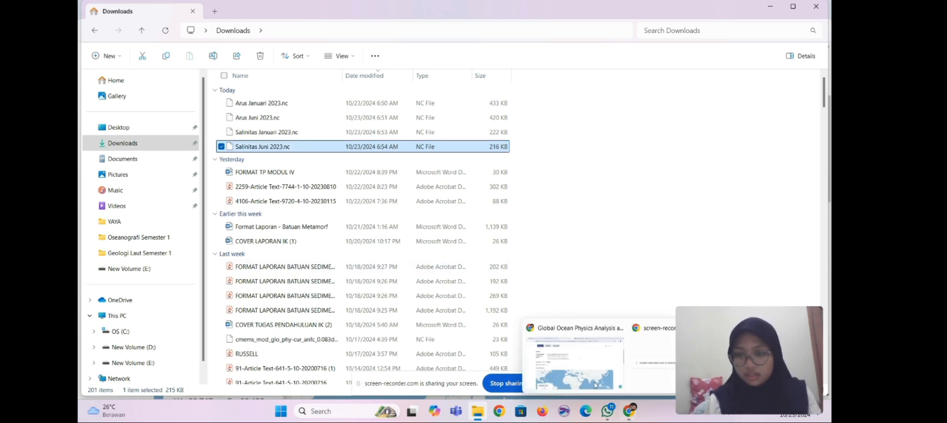
{"action": "left_click", "coordinate": [586, 378]}
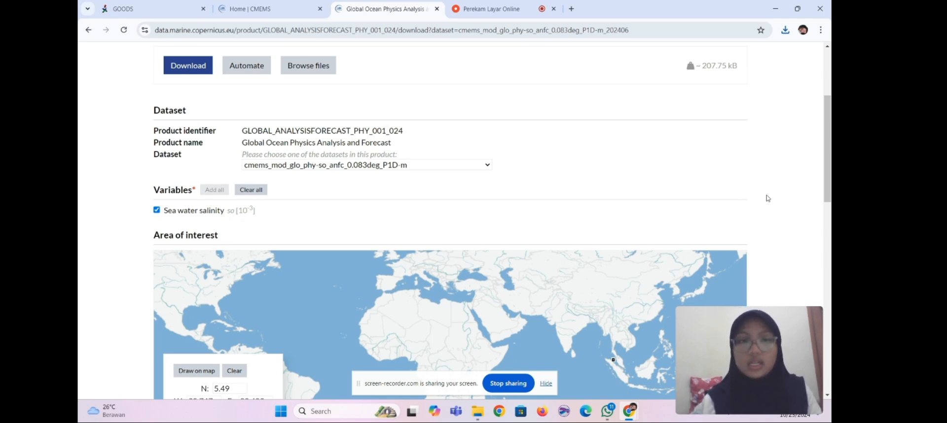
{"action": "scroll", "coordinate": [767, 198], "scroll_direction": "up", "scroll_amount": 2}
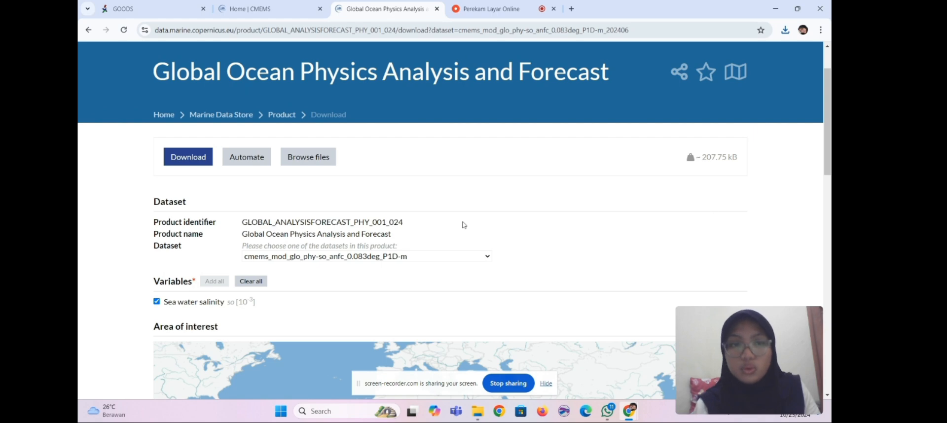
{"action": "left_click", "coordinate": [467, 256]}
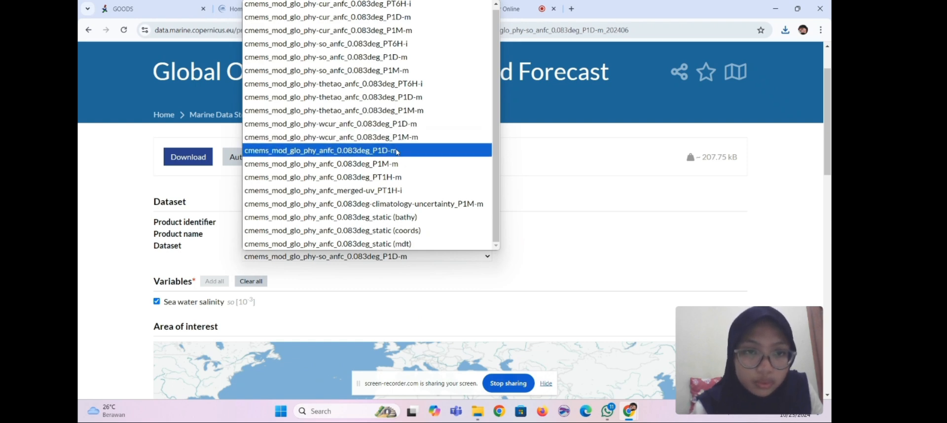
{"action": "left_click", "coordinate": [412, 98]}
Step: Set the start date of the temperature download's date range to 01/01/2023
{"action": "scroll", "coordinate": [386, 322], "scroll_direction": "down", "scroll_amount": 4}
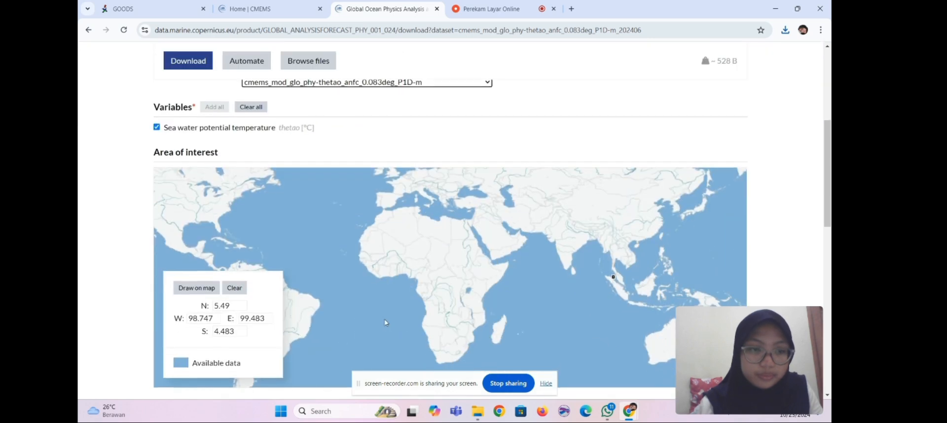
{"action": "scroll", "coordinate": [766, 212], "scroll_direction": "down", "scroll_amount": 3}
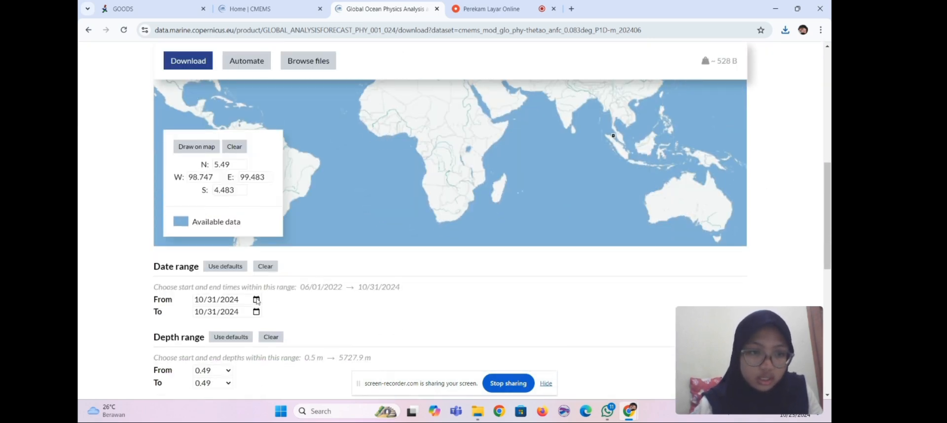
{"action": "left_click", "coordinate": [256, 300]}
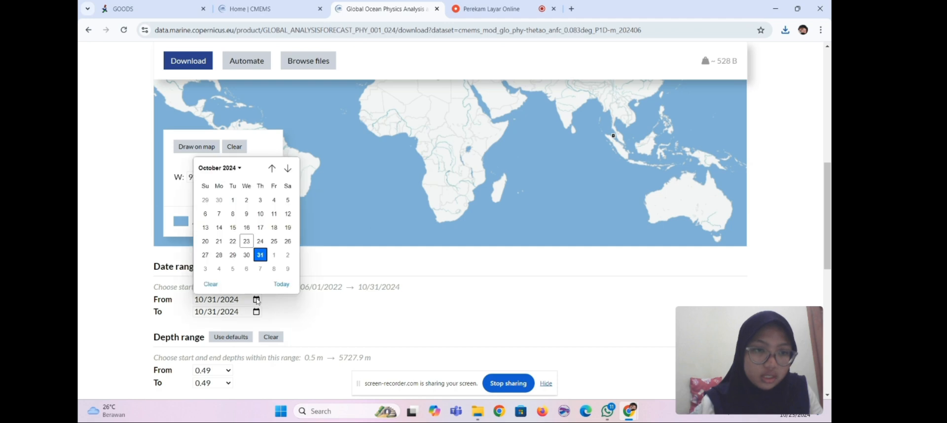
{"action": "left_click", "coordinate": [229, 169]}
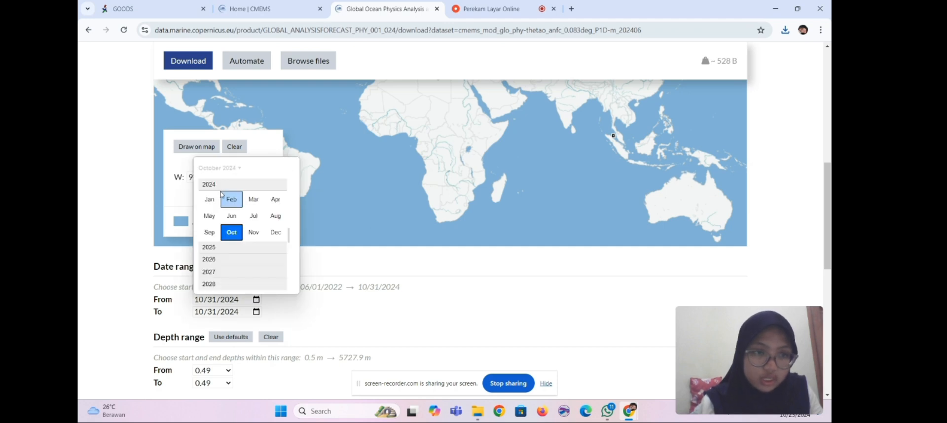
{"action": "scroll", "coordinate": [223, 192], "scroll_direction": "up", "scroll_amount": 1}
{"action": "left_click", "coordinate": [222, 188]}
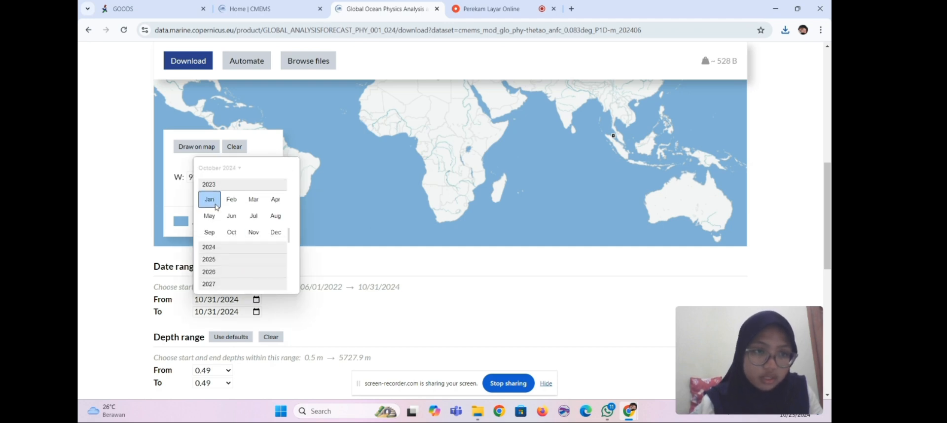
{"action": "left_click", "coordinate": [211, 196]}
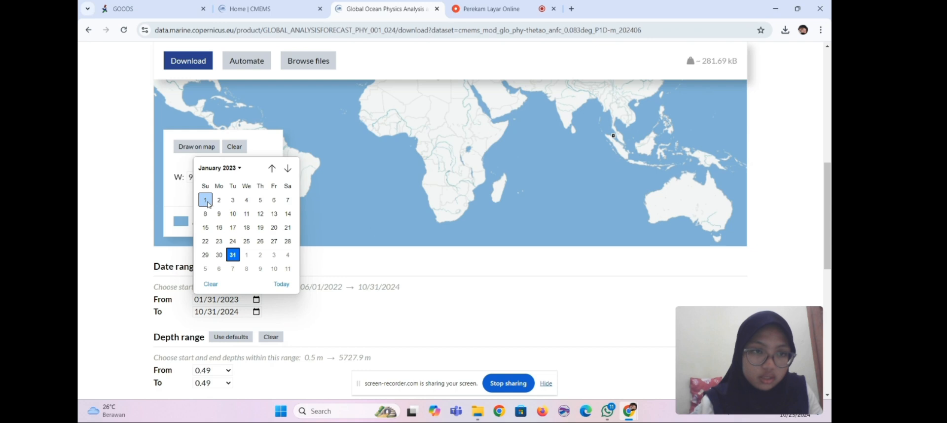
{"action": "left_click", "coordinate": [206, 200]}
Step: Set the end date of the temperature download's date range to 01/31/2023
{"action": "left_click", "coordinate": [255, 311]}
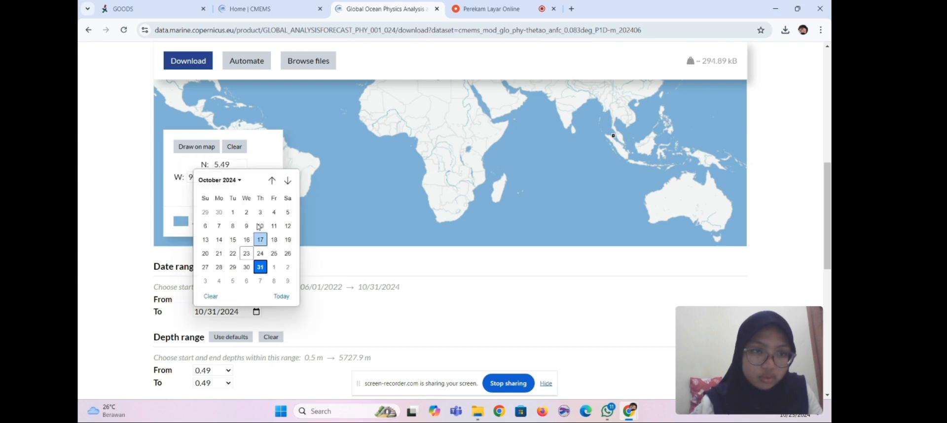
{"action": "left_click", "coordinate": [224, 181]}
{"action": "scroll", "coordinate": [250, 217], "scroll_direction": "up", "scroll_amount": 1}
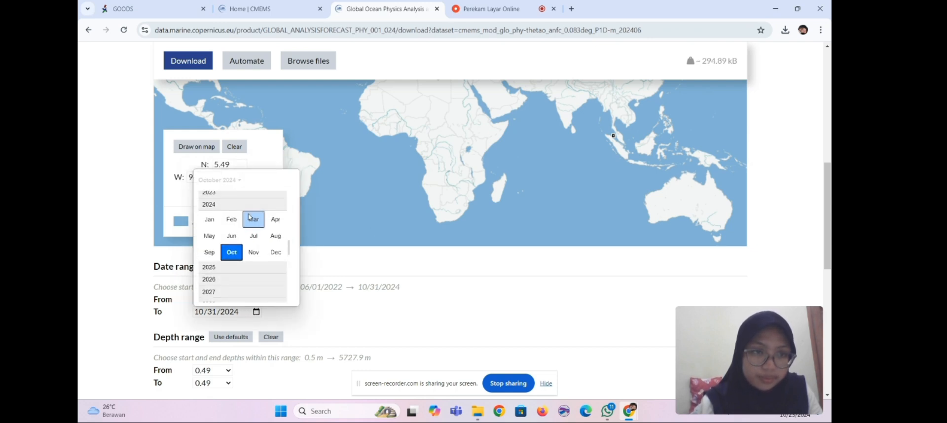
{"action": "left_click", "coordinate": [266, 197]}
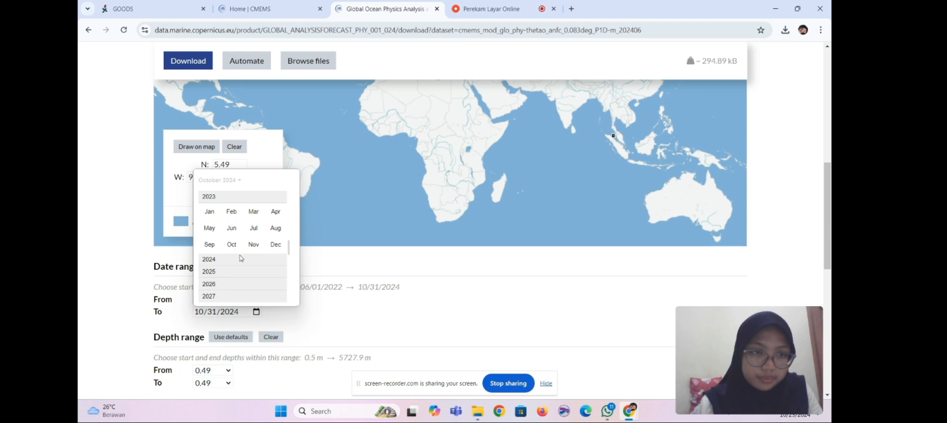
{"action": "left_click", "coordinate": [209, 213]}
{"action": "left_click", "coordinate": [232, 254]}
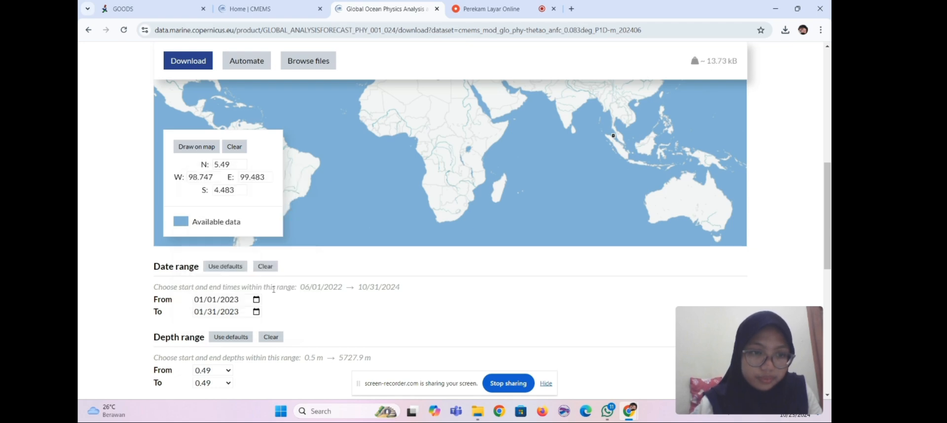
Step: Set the end of the depth range to 34.43 and download the January 2023 sea water potential temperature data
{"action": "scroll", "coordinate": [304, 322], "scroll_direction": "down", "scroll_amount": 1}
{"action": "left_click", "coordinate": [225, 301]}
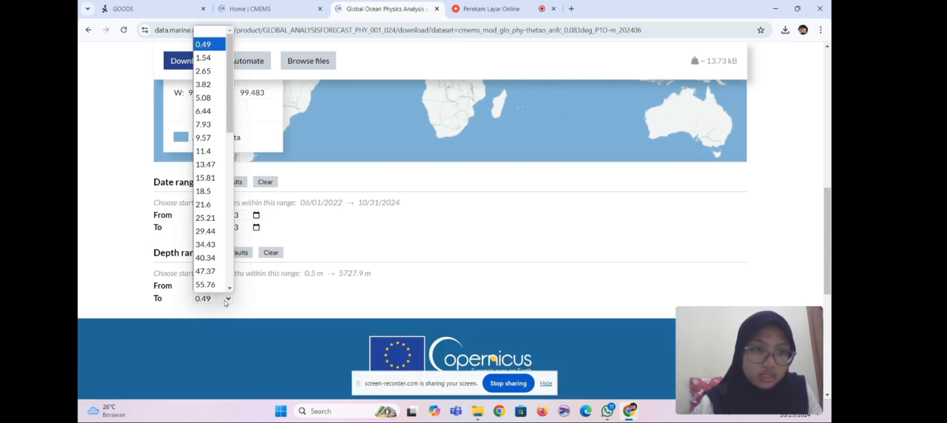
{"action": "left_click", "coordinate": [214, 233]}
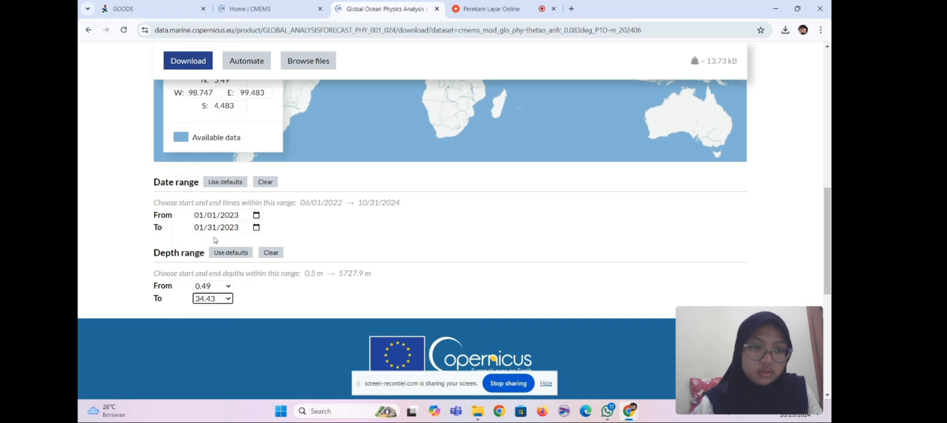
{"action": "scroll", "coordinate": [312, 253], "scroll_direction": "up", "scroll_amount": 4}
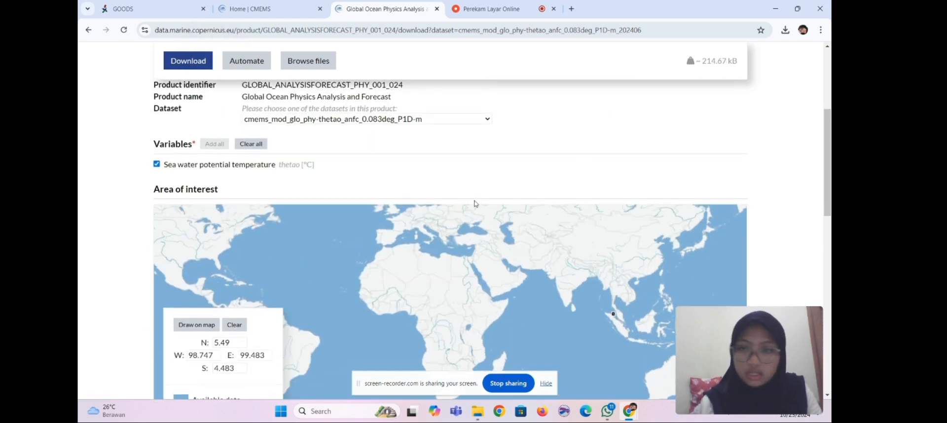
{"action": "left_click", "coordinate": [186, 64]}
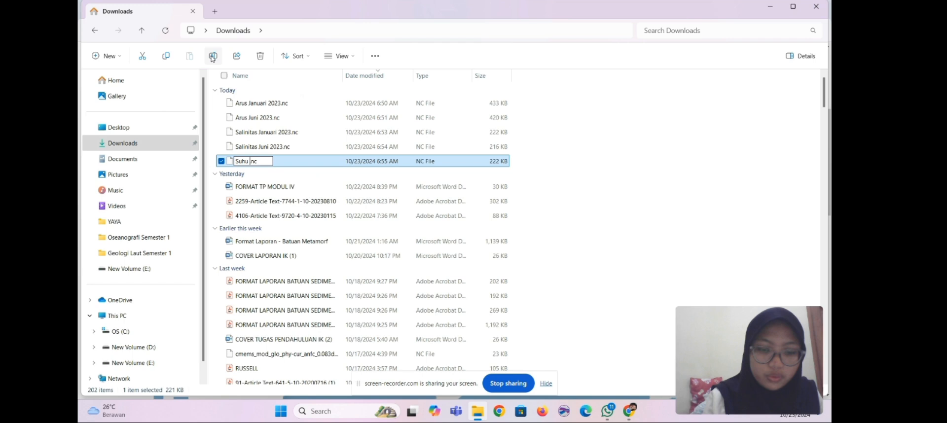
Step: Rename the newly downloaded temperature file in Downloads as Suhu Januari 2023.nc
{"action": "type", "text": "Jana.nc"}
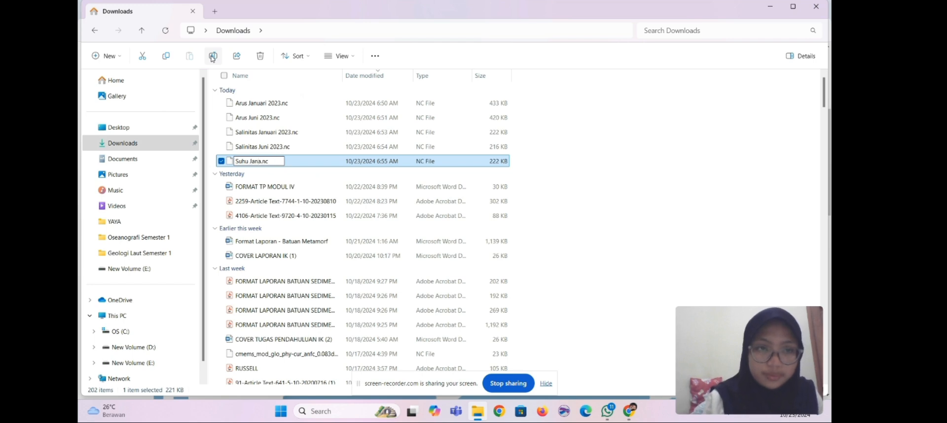
{"action": "key", "text": "BackSpace"}
{"action": "type", "text": "uari 2"}
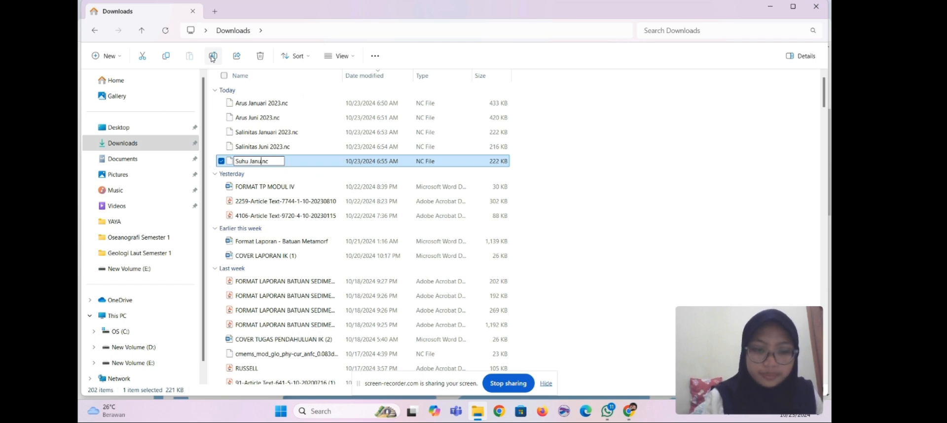
{"action": "type", "text": "023"}
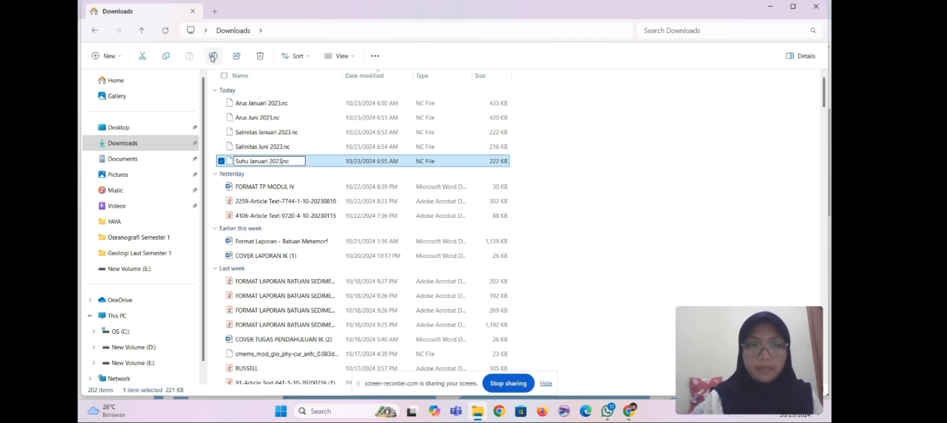
{"action": "key", "text": "Return"}
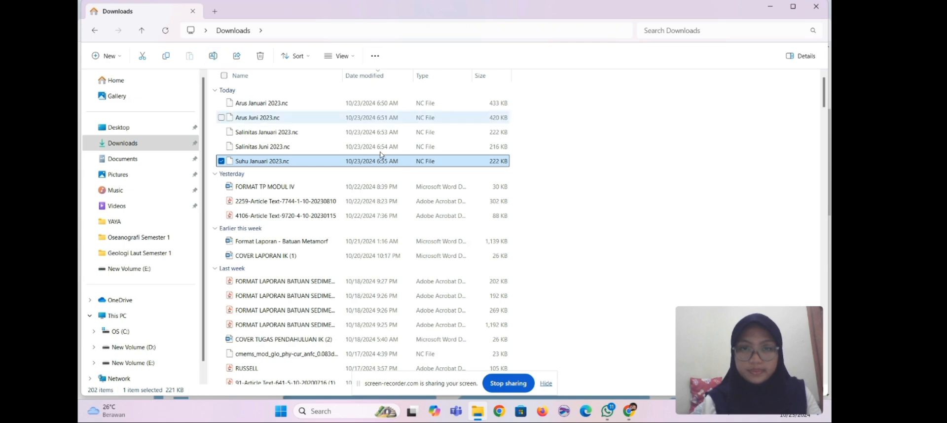
Step: Return to the Copernicus temperature download in Chrome and set the date range's end date to 06/30/2023
{"action": "mouse_move", "coordinate": [630, 419]}
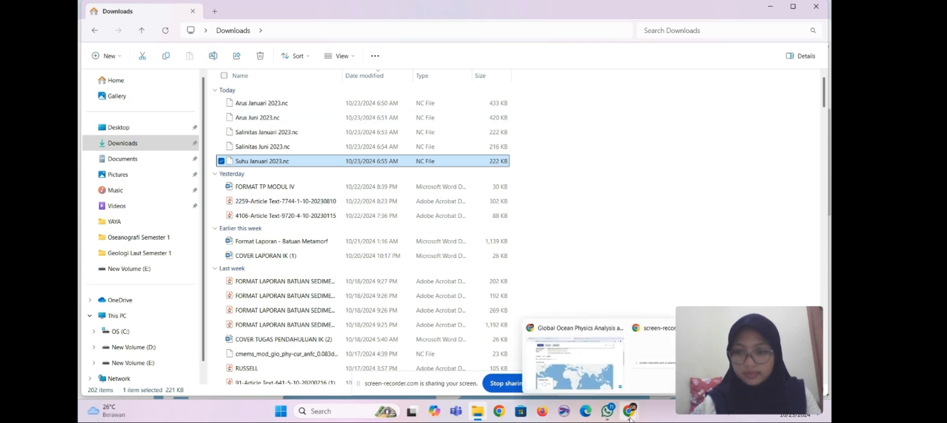
{"action": "left_click", "coordinate": [586, 358]}
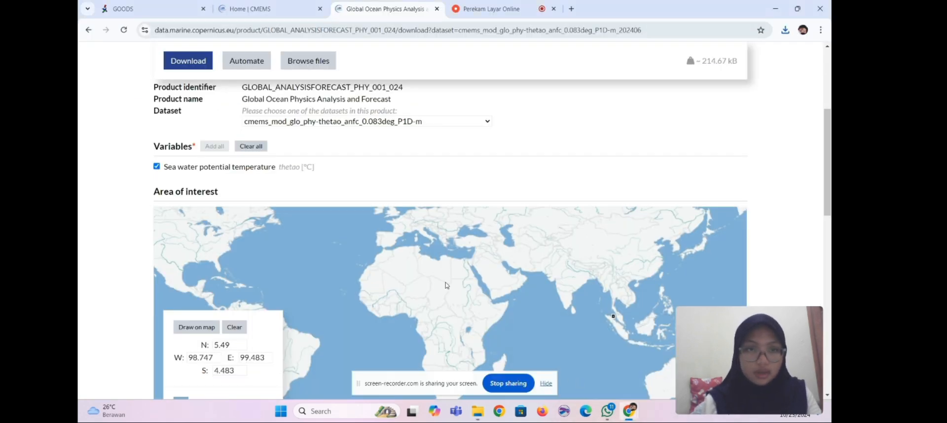
{"action": "scroll", "coordinate": [446, 285], "scroll_direction": "down", "scroll_amount": 3}
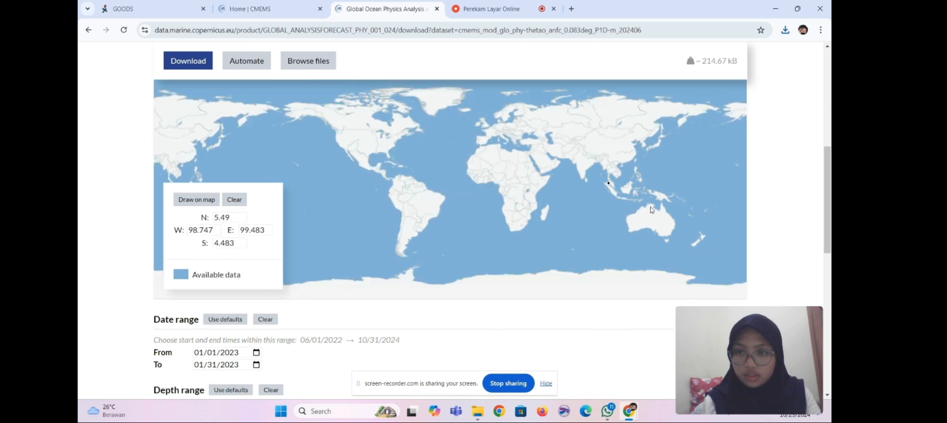
{"action": "scroll", "coordinate": [373, 372], "scroll_direction": "down", "scroll_amount": 1}
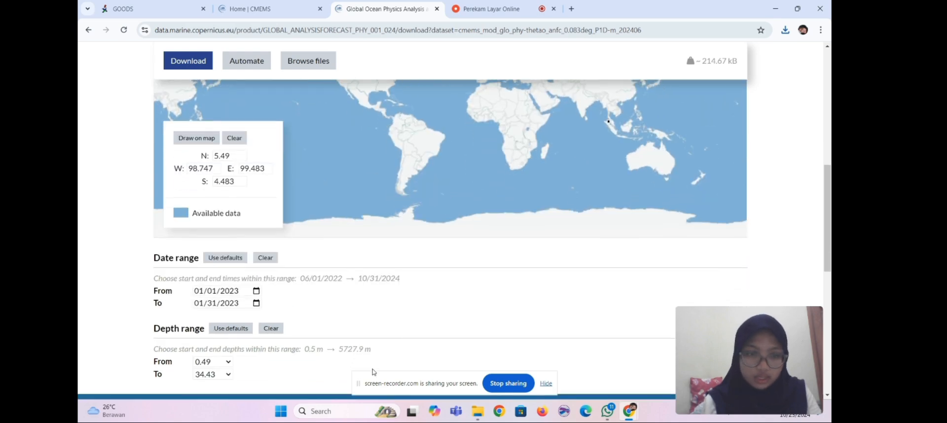
{"action": "left_click", "coordinate": [258, 303]}
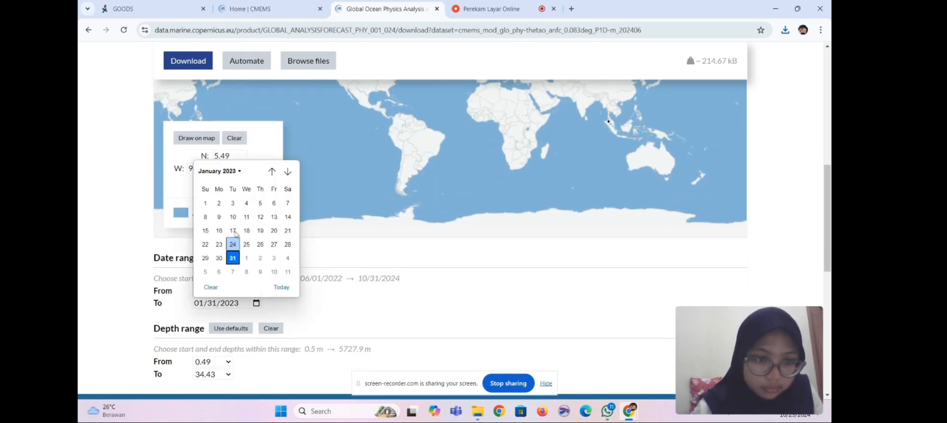
{"action": "left_click", "coordinate": [285, 172]}
{"action": "left_click", "coordinate": [285, 172]}
{"action": "left_click", "coordinate": [286, 173]}
{"action": "left_click", "coordinate": [286, 172]}
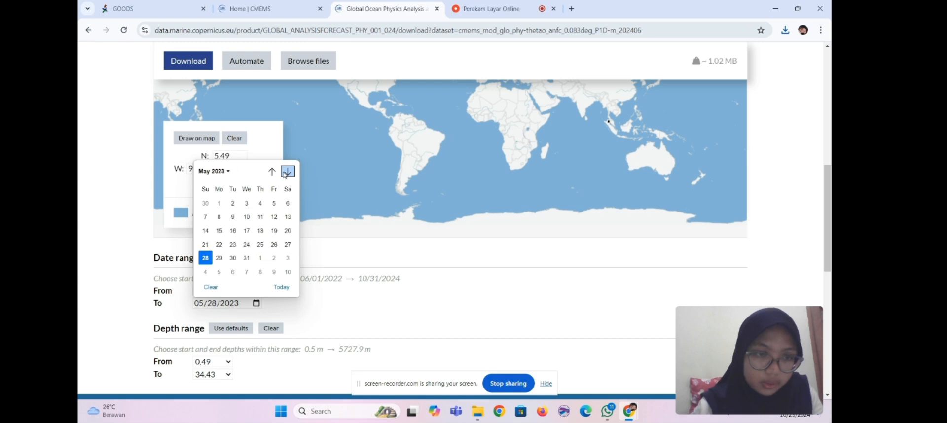
{"action": "left_click", "coordinate": [285, 173]}
{"action": "left_click", "coordinate": [274, 258]}
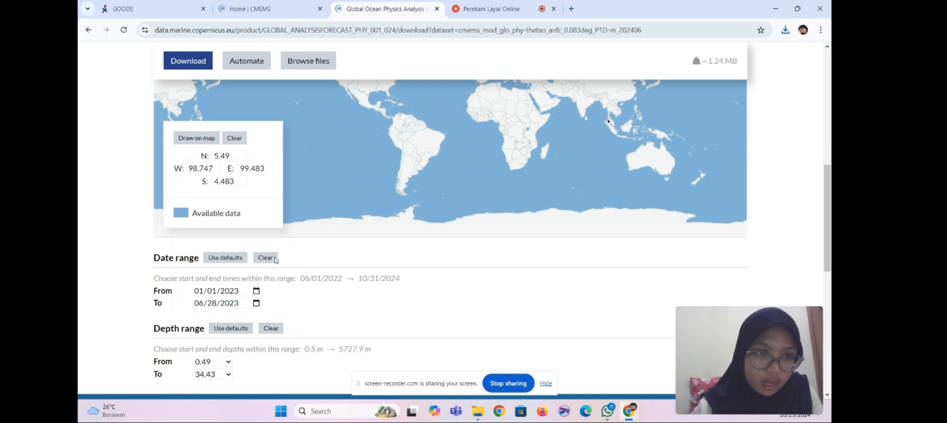
Step: Set the date range's start date to 06/01/2023 and download the June 2023 sea water potential temperature data
{"action": "left_click", "coordinate": [256, 290]}
{"action": "left_click", "coordinate": [288, 158]}
{"action": "left_click", "coordinate": [287, 159]}
{"action": "left_click", "coordinate": [287, 159]}
{"action": "left_click", "coordinate": [288, 159]}
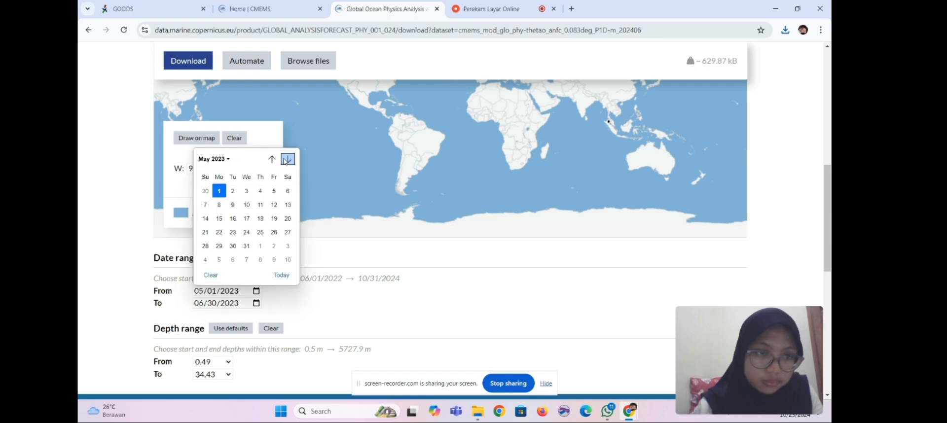
{"action": "left_click", "coordinate": [288, 159]}
{"action": "left_click", "coordinate": [260, 191]}
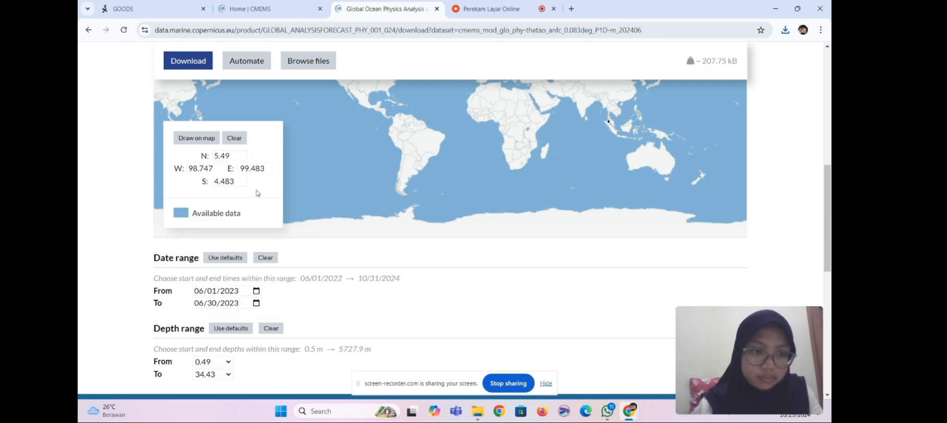
{"action": "scroll", "coordinate": [490, 271], "scroll_direction": "up", "scroll_amount": 5}
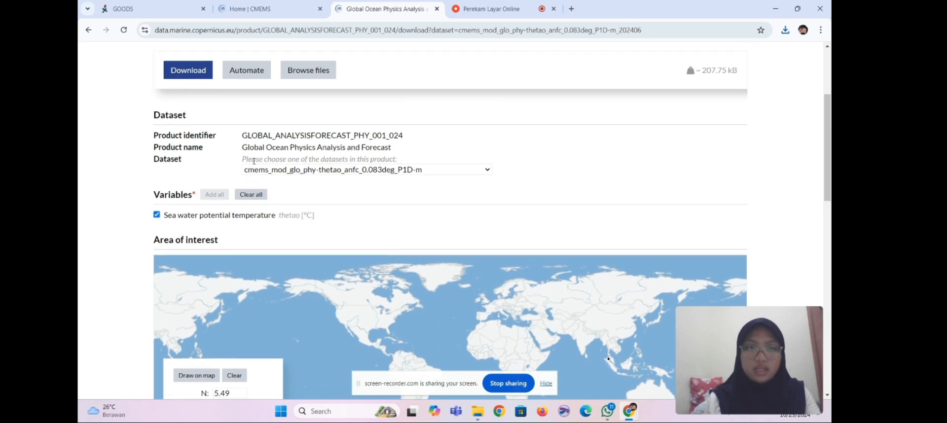
{"action": "left_click", "coordinate": [185, 75]}
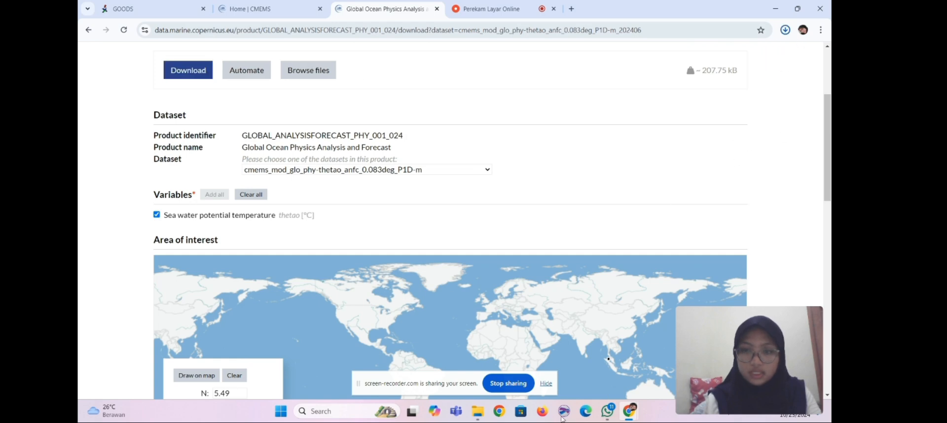
Step: Rename the newly downloaded June temperature file in the Downloads folder in File Explorer as Suhu Juni 2023.nc
{"action": "left_click", "coordinate": [477, 410]}
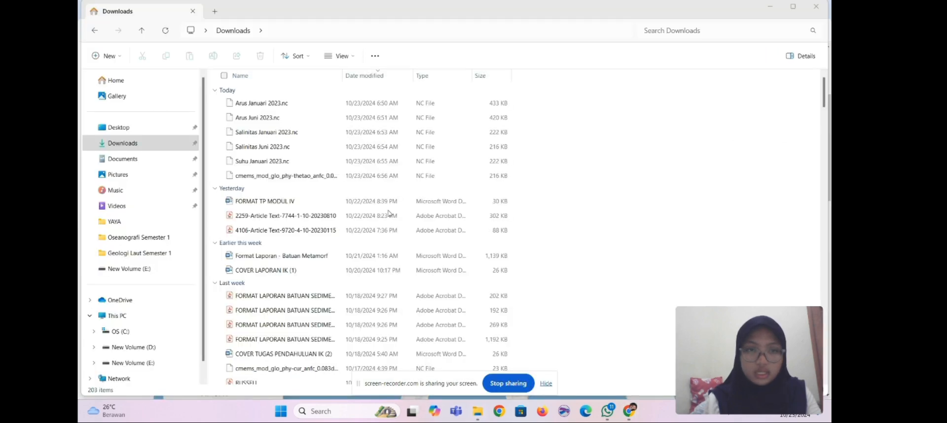
{"action": "left_click", "coordinate": [352, 176]}
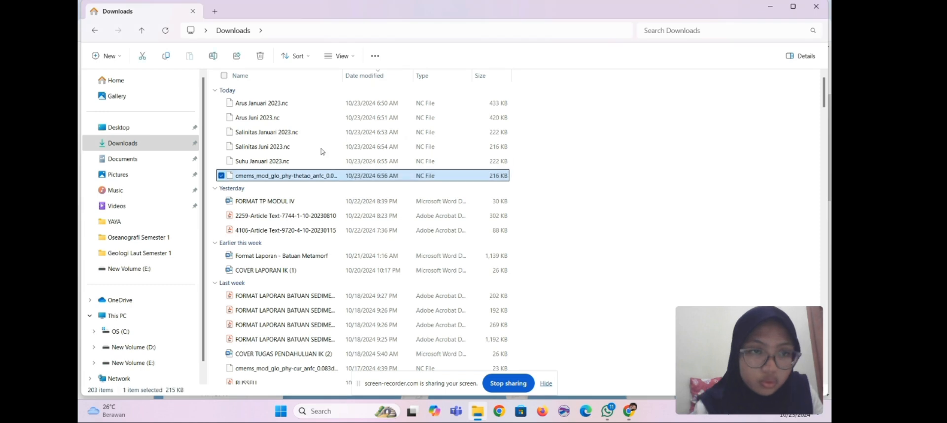
{"action": "left_click", "coordinate": [213, 57]}
{"action": "type", "text": "Suhu J"}
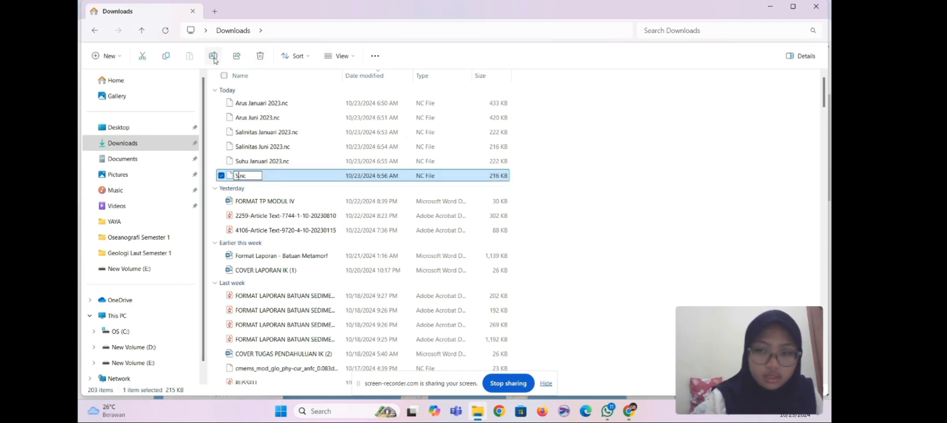
{"action": "type", "text": "uni 2023"}
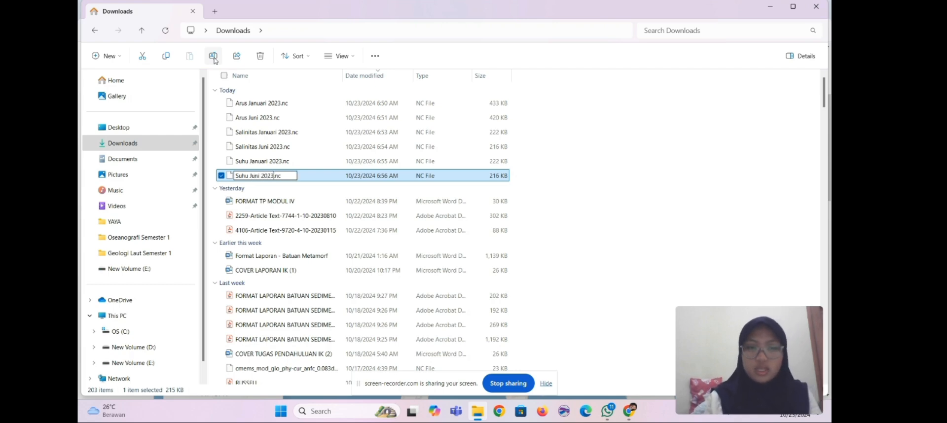
{"action": "key", "text": "Return"}
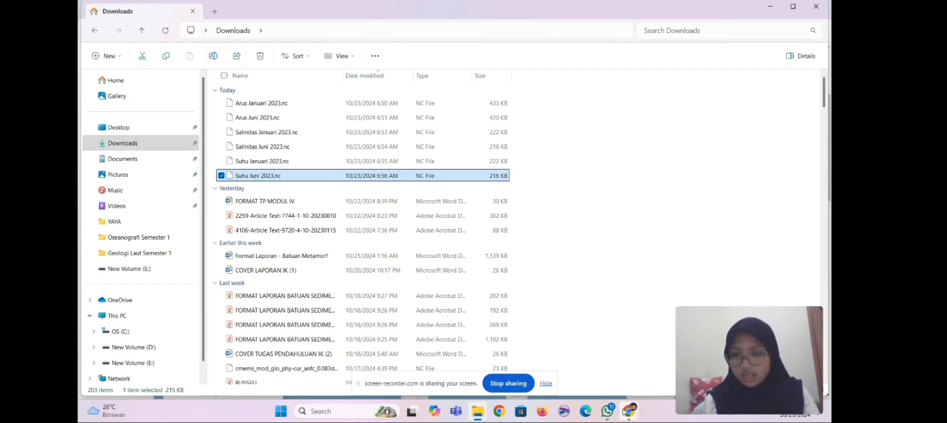
Step: Return to Chrome, go back to the Marine Data Store and filter the products by the Nutrients main variable
{"action": "mouse_move", "coordinate": [628, 412]}
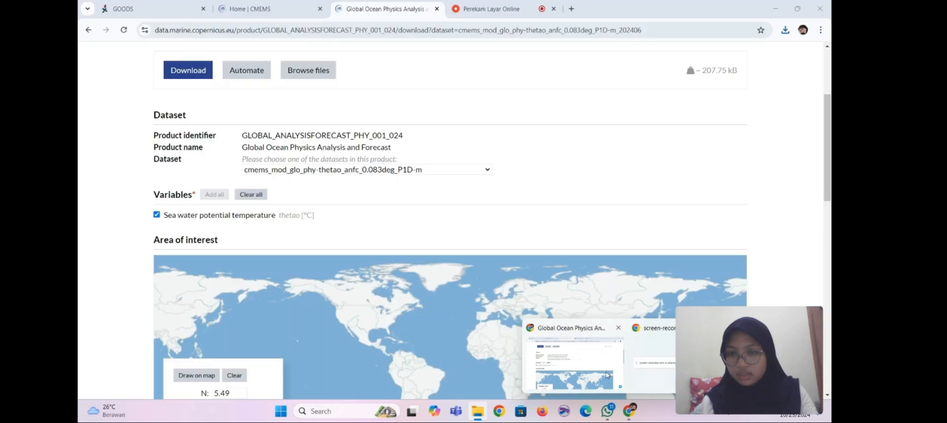
{"action": "left_click", "coordinate": [606, 374]}
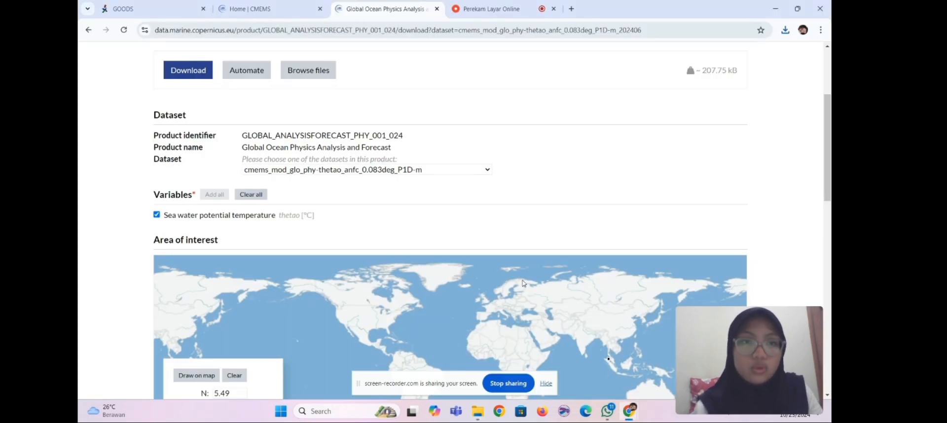
{"action": "scroll", "coordinate": [521, 176], "scroll_direction": "up", "scroll_amount": 2}
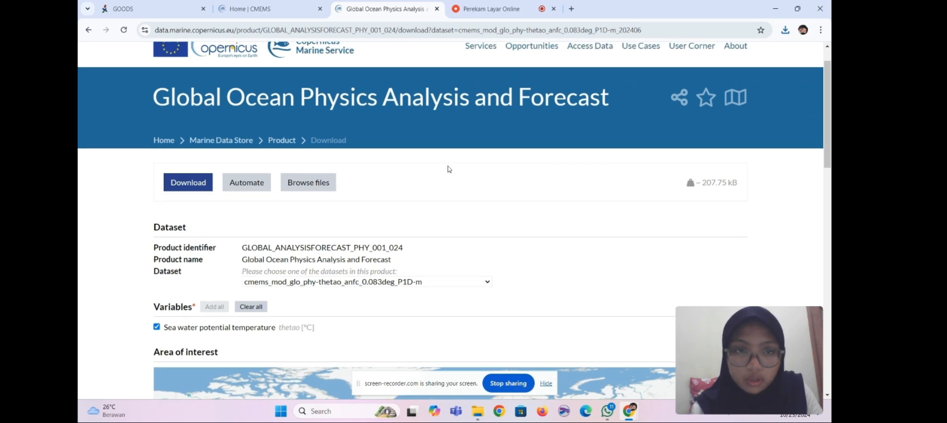
{"action": "left_click", "coordinate": [218, 143]}
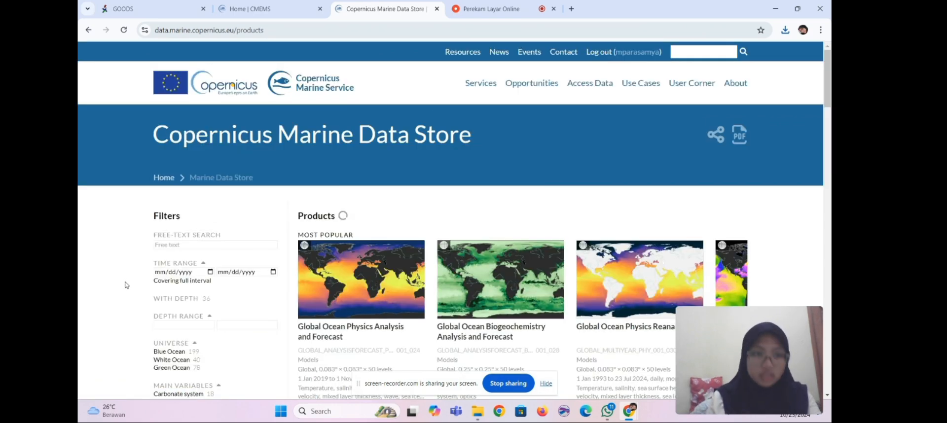
{"action": "scroll", "coordinate": [123, 282], "scroll_direction": "down", "scroll_amount": 4}
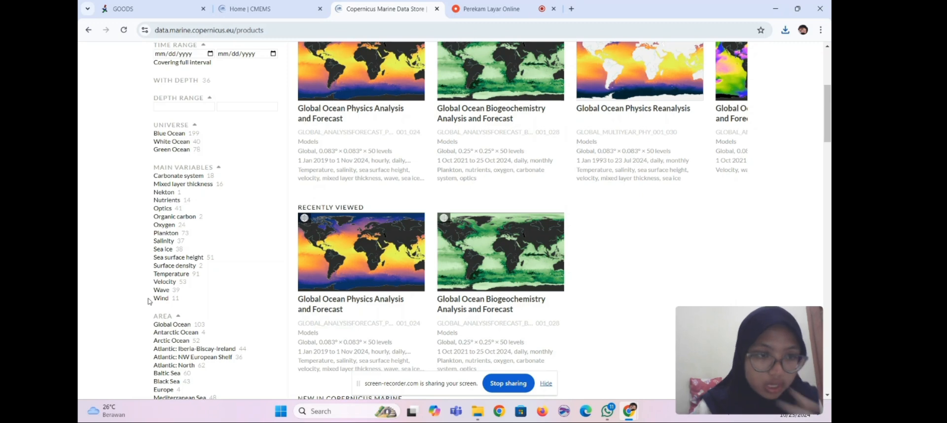
{"action": "left_click", "coordinate": [167, 200]}
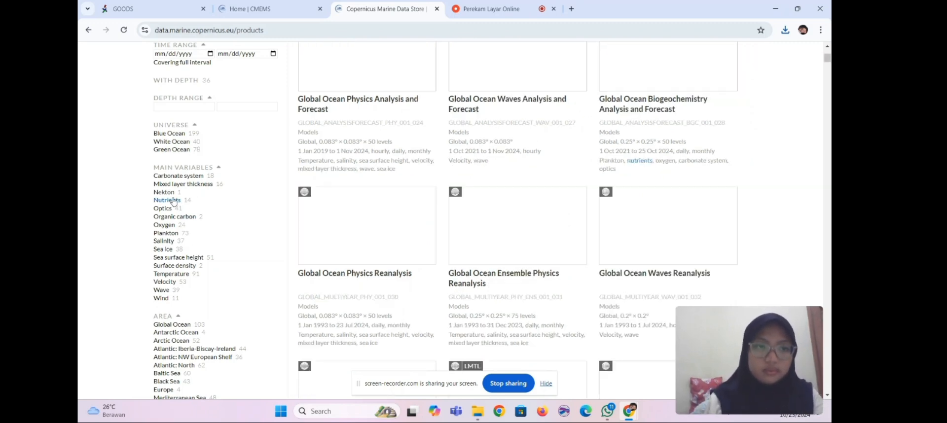
Step: Open the Global Ocean Biogeochemistry Analysis and Forecast product and go to its data download page
{"action": "scroll", "coordinate": [358, 181], "scroll_direction": "up", "scroll_amount": 2}
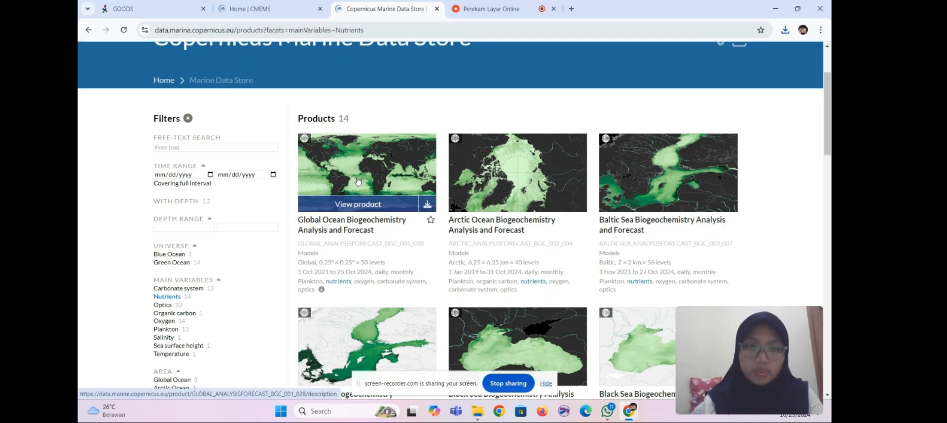
{"action": "right_click", "coordinate": [357, 181]}
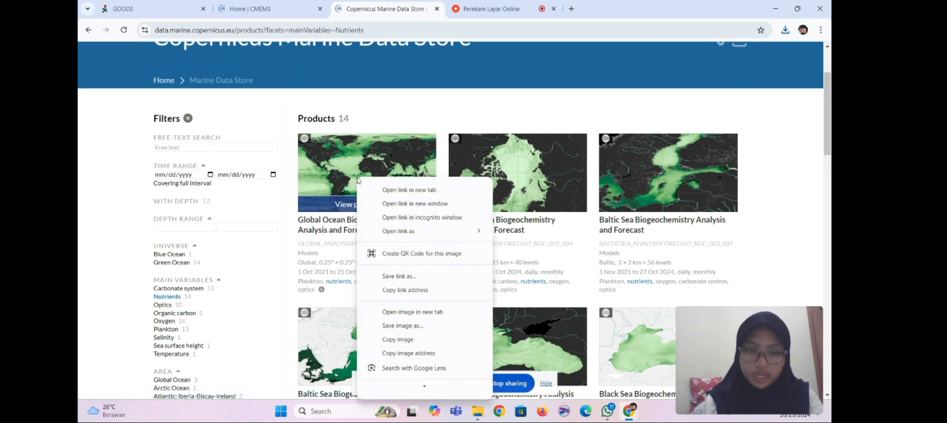
{"action": "left_click", "coordinate": [358, 181]}
{"action": "left_click", "coordinate": [729, 130]}
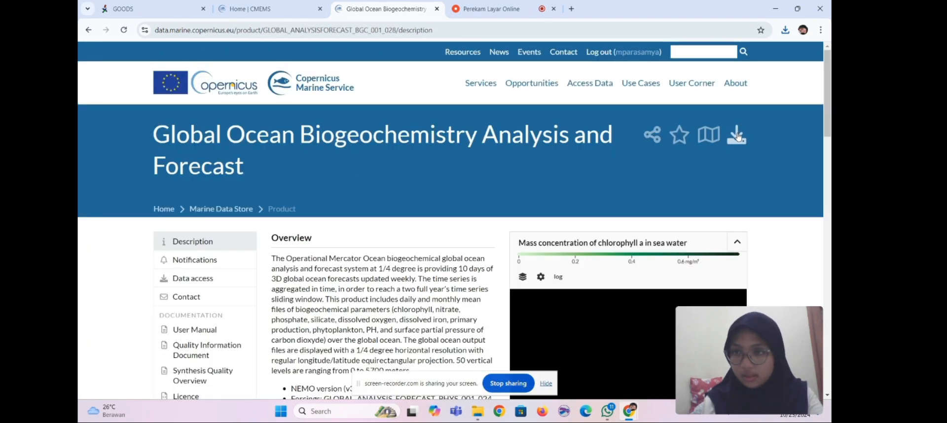
Step: Choose the cmems_mod_glo_bgc-pft_anfc_0.25deg_P1D-m dataset for the biogeochemistry download
{"action": "scroll", "coordinate": [363, 295], "scroll_direction": "down", "scroll_amount": 2}
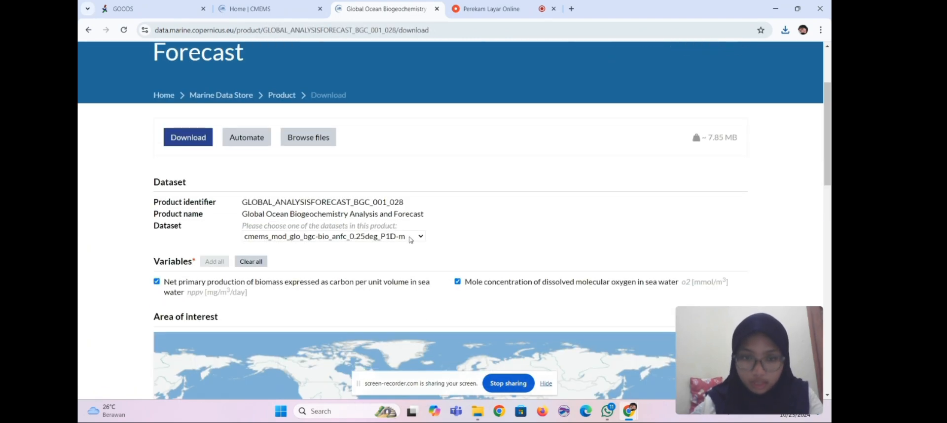
{"action": "left_click", "coordinate": [410, 238]}
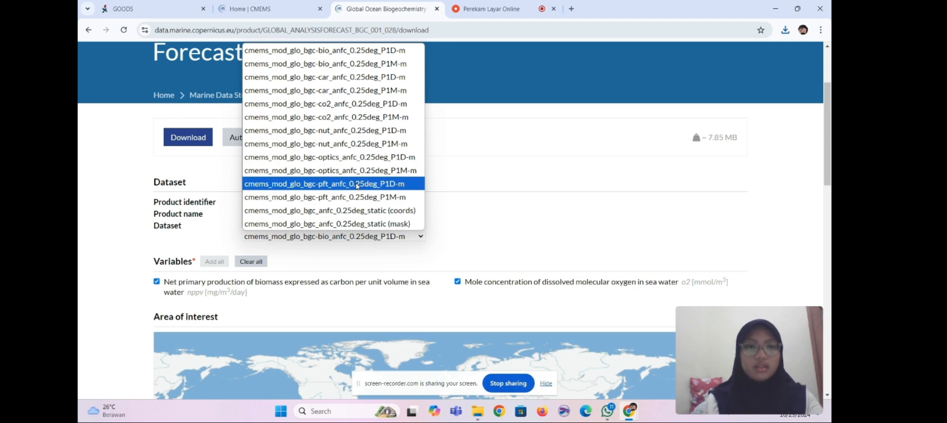
{"action": "left_click", "coordinate": [357, 184]}
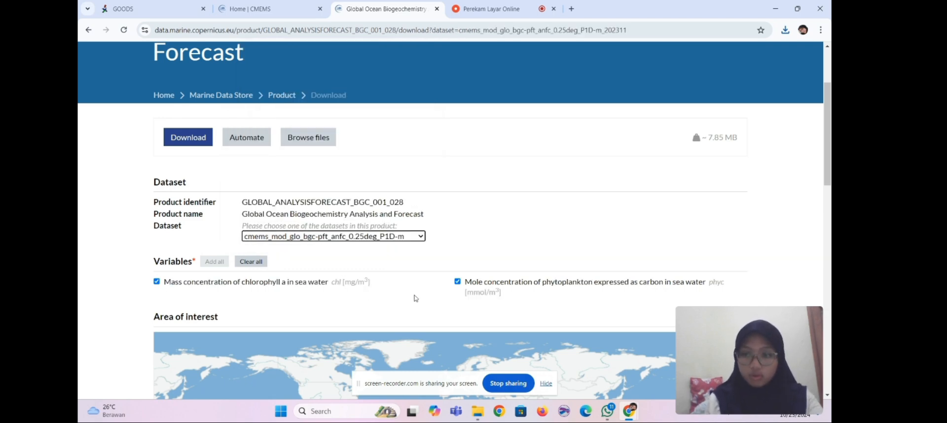
Step: Copy the north latitude 5.49 from GOODS into the north bound of the biogeochemistry download's area of interest
{"action": "scroll", "coordinate": [416, 298], "scroll_direction": "down", "scroll_amount": 4}
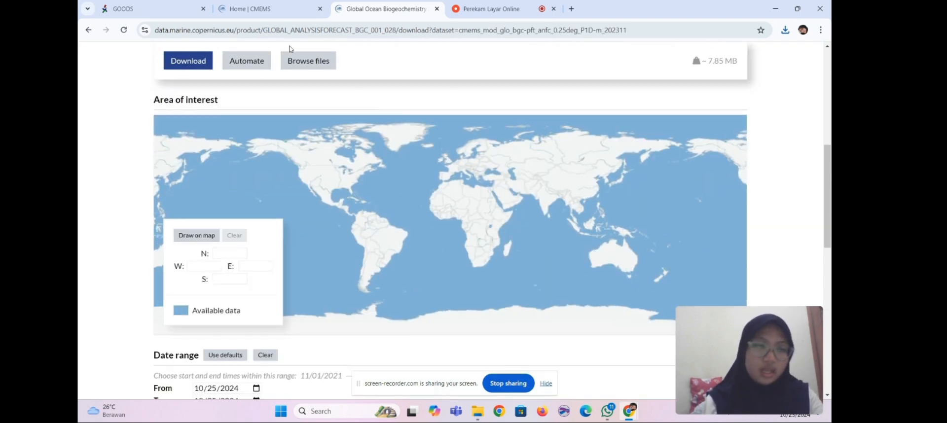
{"action": "left_click", "coordinate": [175, 10]}
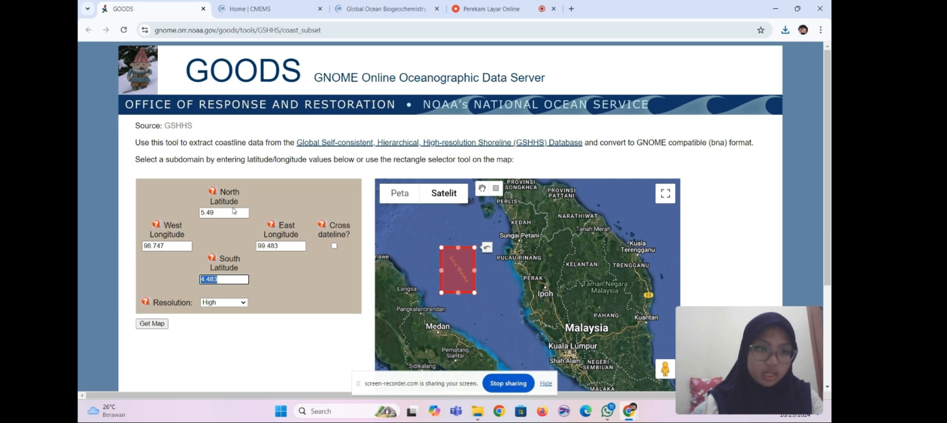
{"action": "left_click", "coordinate": [224, 212]}
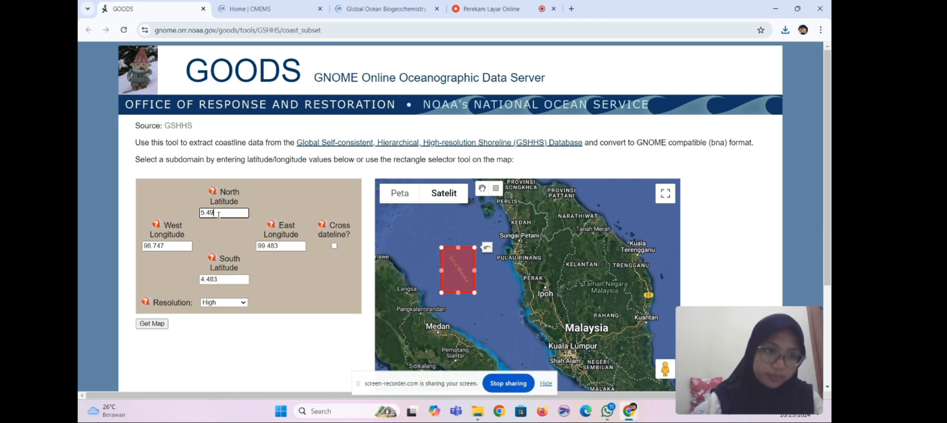
{"action": "left_click_drag", "start_coordinate": [219, 214], "coordinate": [197, 217]}
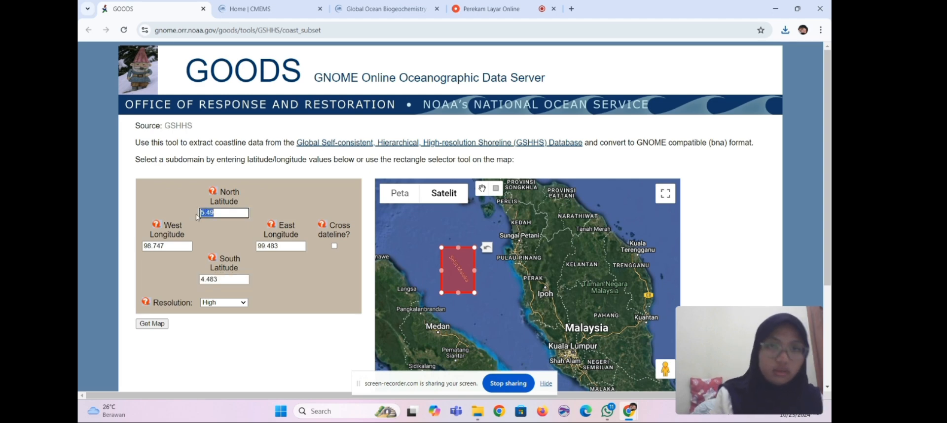
{"action": "left_click", "coordinate": [360, 4]}
{"action": "left_click", "coordinate": [228, 254]}
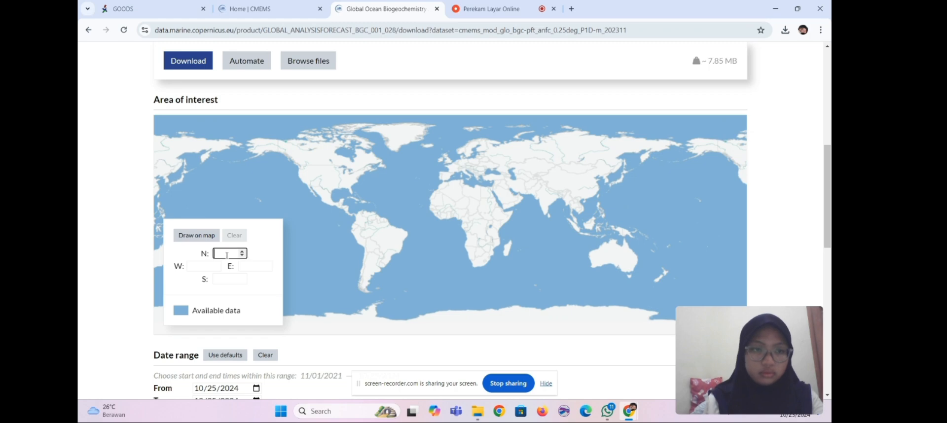
{"action": "type", "text": "5.49"}
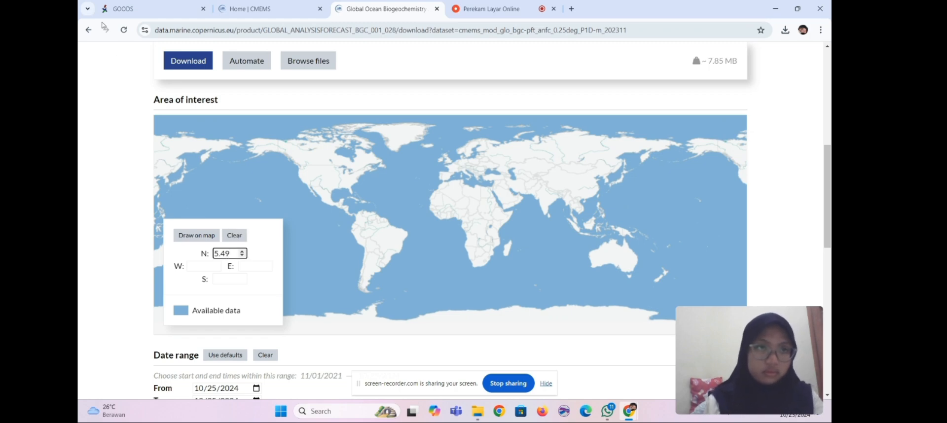
Step: Copy the east longitude 99.483 from GOODS into the east bound of the biogeochemistry download's area of interest
{"action": "left_click", "coordinate": [119, 9]}
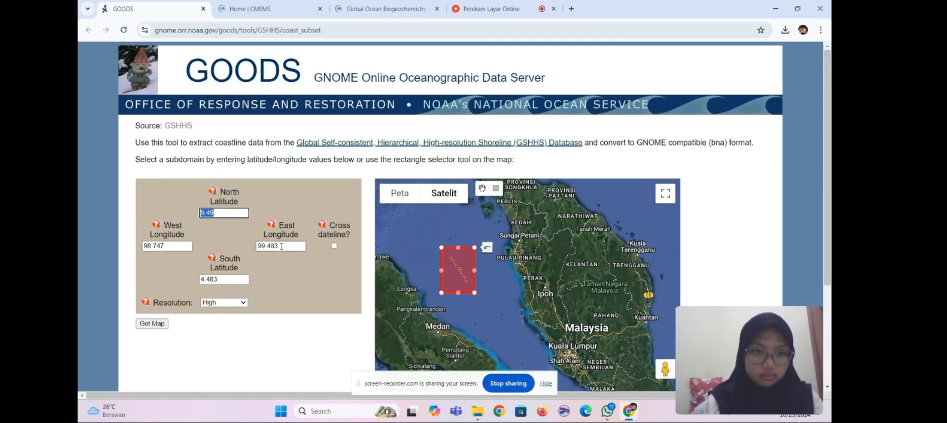
{"action": "left_click_drag", "start_coordinate": [281, 246], "coordinate": [257, 248]}
{"action": "key", "text": "ctrl+c"}
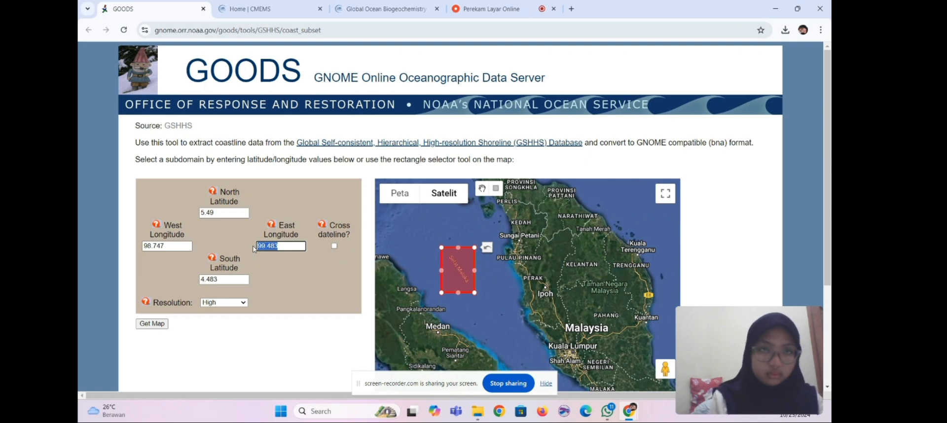
{"action": "left_click", "coordinate": [385, 8]}
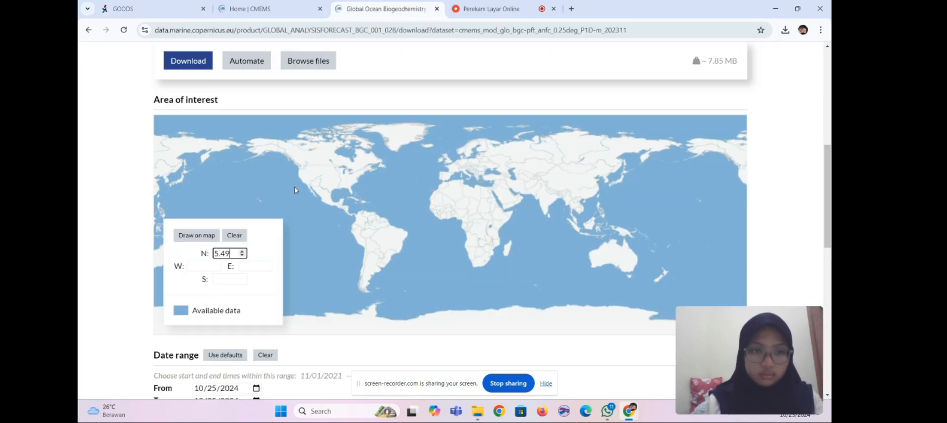
{"action": "left_click", "coordinate": [259, 265]}
{"action": "key", "text": "ctrl+v"}
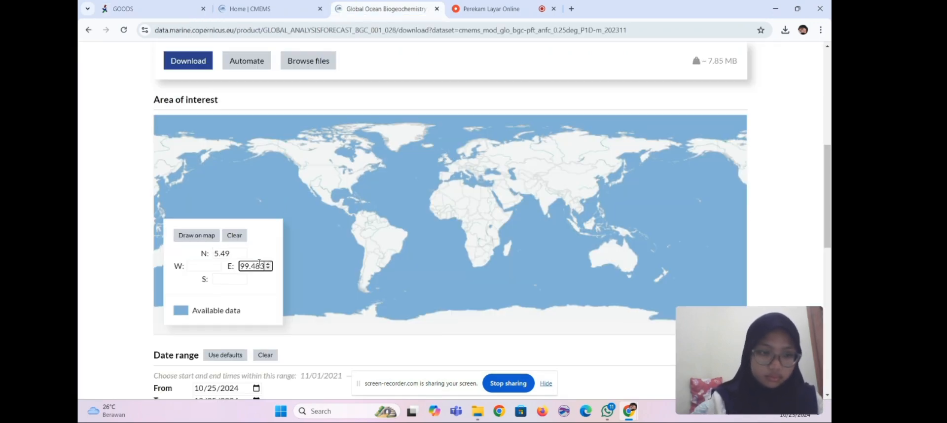
Step: Copy the west longitude 98.747 from GOODS into the west bound of the download's area of interest
{"action": "left_click", "coordinate": [148, 9]}
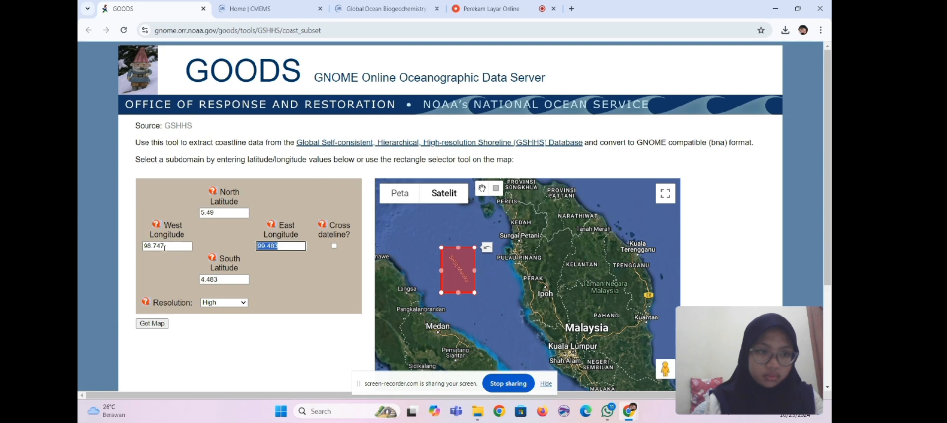
{"action": "left_click_drag", "start_coordinate": [191, 246], "coordinate": [147, 248]}
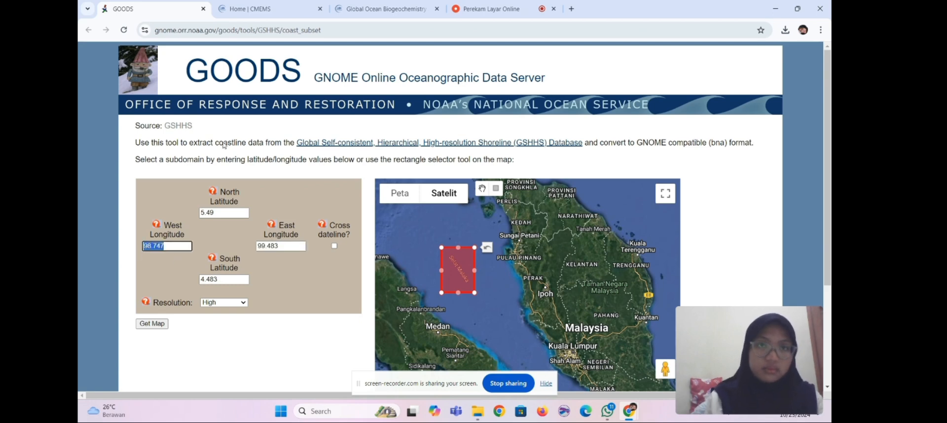
{"action": "left_click", "coordinate": [384, 8]}
{"action": "left_click", "coordinate": [210, 264]}
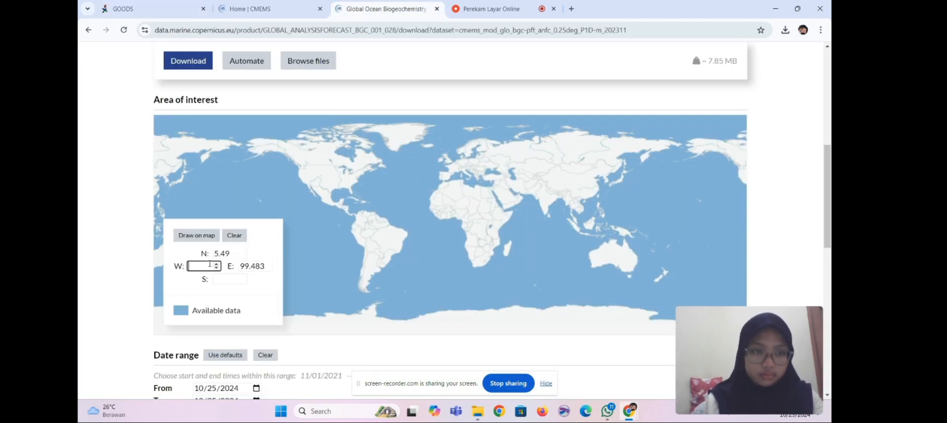
{"action": "type", "text": "98.747"}
Step: Select the south latitude in GOODS, return to the biogeochemistry download and set its south bound to -7
{"action": "left_click", "coordinate": [140, 4]}
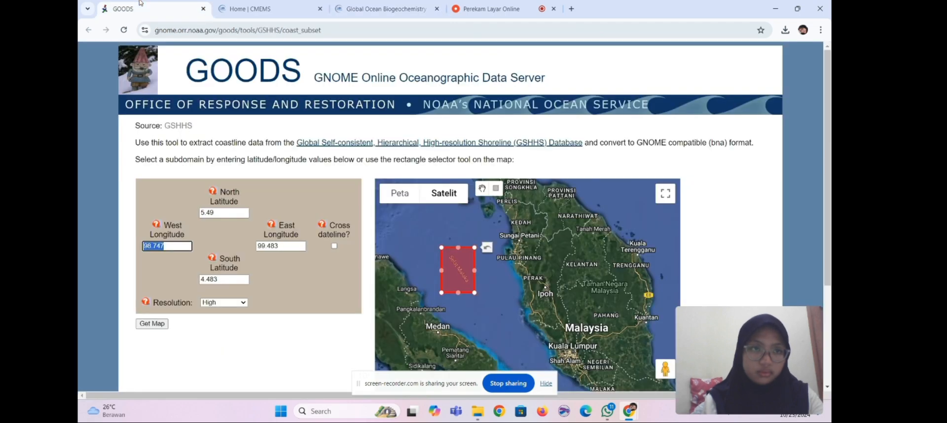
{"action": "left_click_drag", "start_coordinate": [223, 280], "coordinate": [191, 283]}
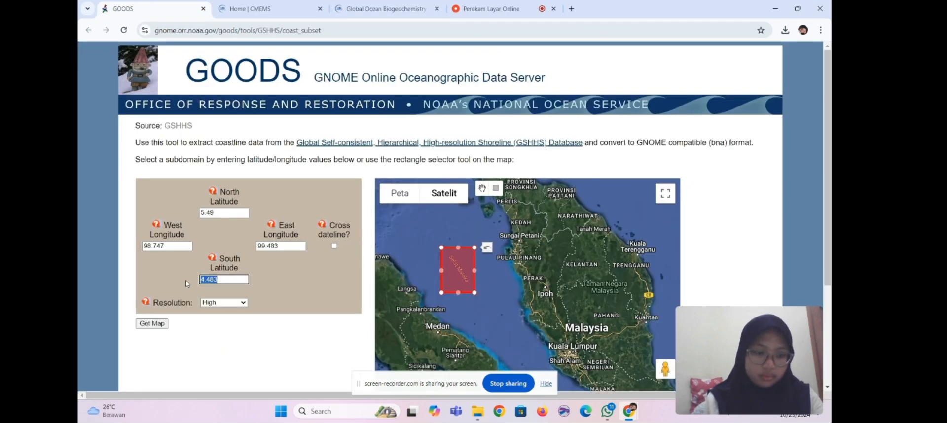
{"action": "left_click", "coordinate": [394, 7]}
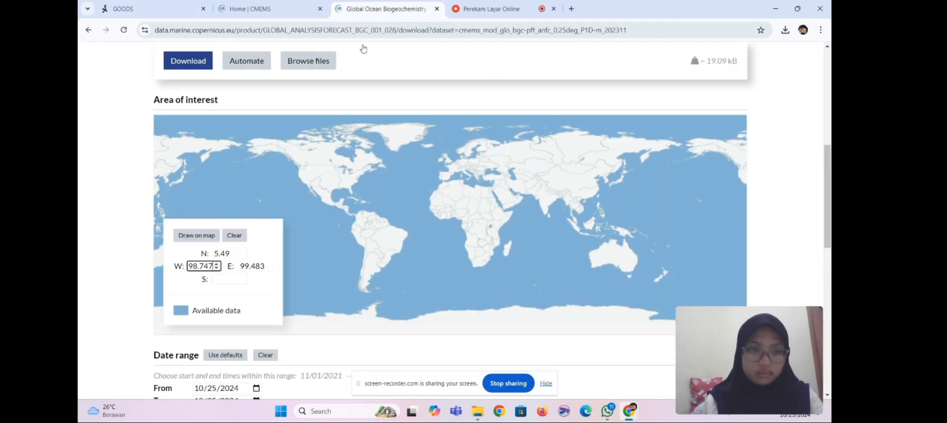
{"action": "left_click", "coordinate": [232, 280]}
{"action": "type", "text": "-7"}
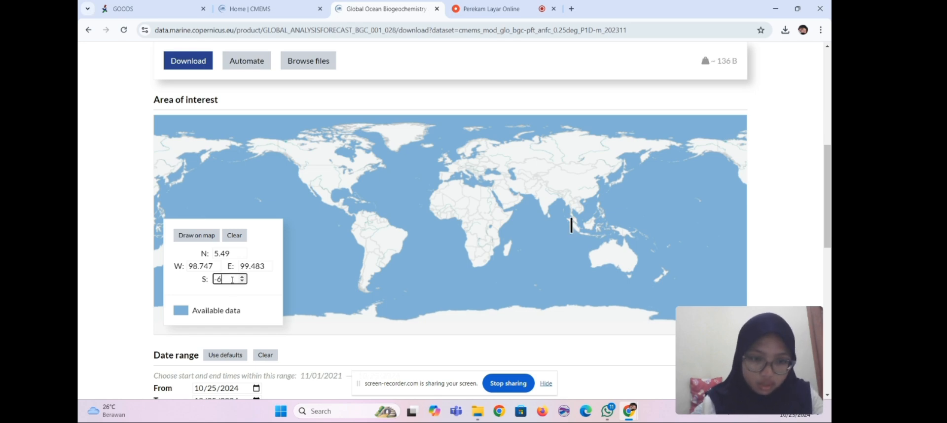
Step: Set the start date of the biogeochemistry download's date range to 01/01/2023
{"action": "scroll", "coordinate": [326, 343], "scroll_direction": "down", "scroll_amount": 2}
{"action": "left_click", "coordinate": [256, 303]}
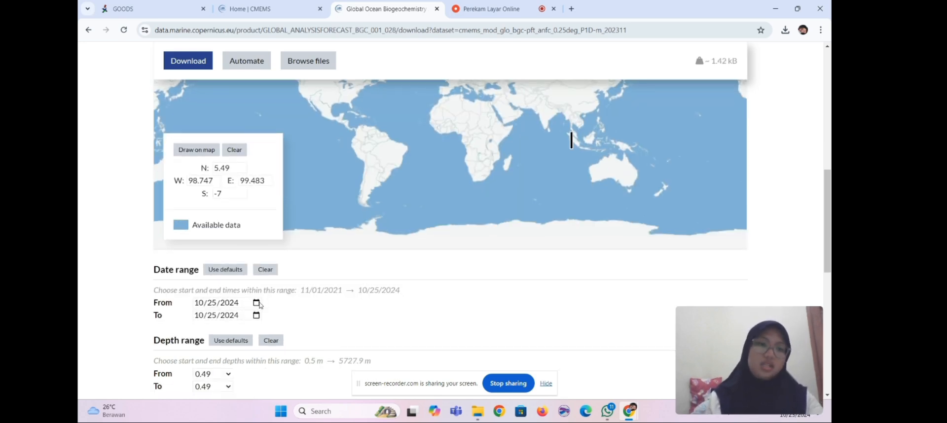
{"action": "left_click", "coordinate": [219, 171]}
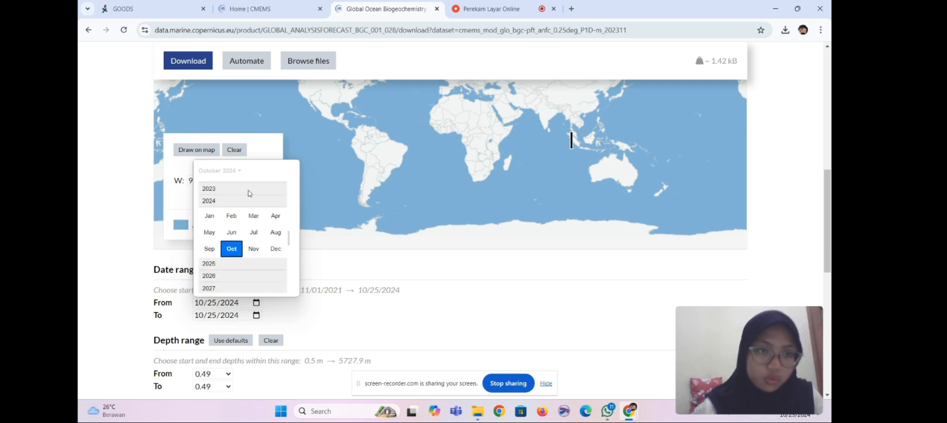
{"action": "left_click", "coordinate": [249, 190]}
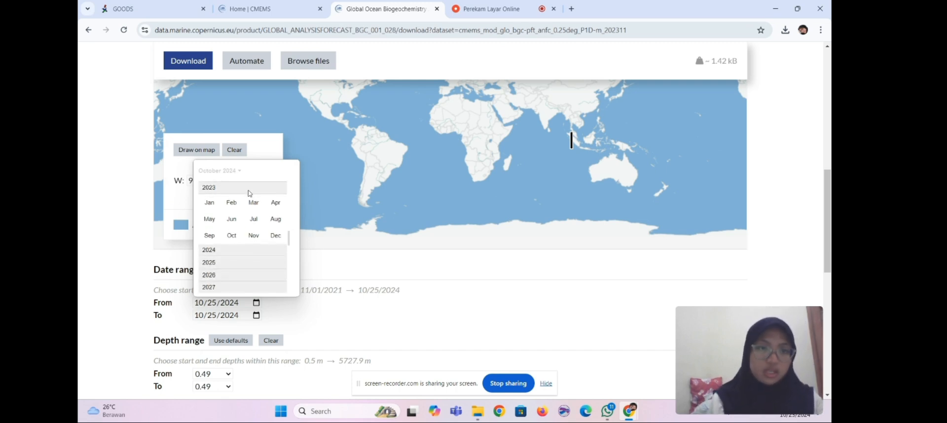
{"action": "left_click", "coordinate": [205, 206]}
{"action": "left_click", "coordinate": [205, 202]}
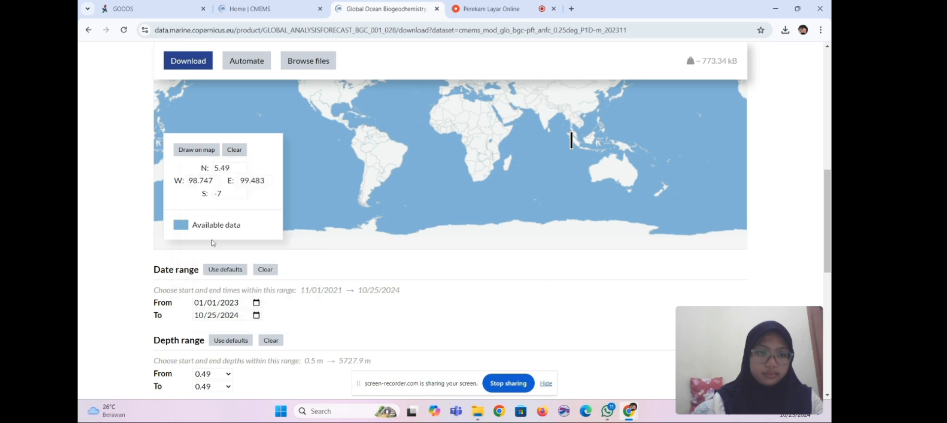
Step: Set the end date of the biogeochemistry download's date range to 01/31/2023
{"action": "left_click", "coordinate": [256, 315]}
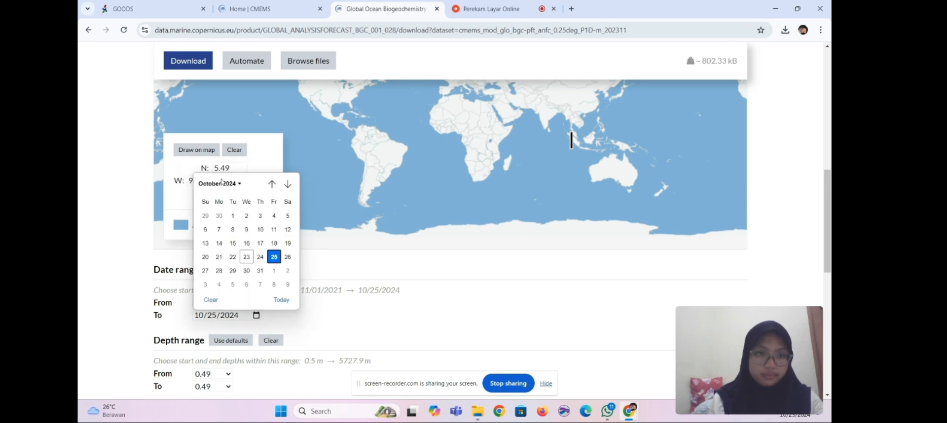
{"action": "left_click", "coordinate": [219, 183]}
{"action": "scroll", "coordinate": [225, 219], "scroll_direction": "up", "scroll_amount": 1}
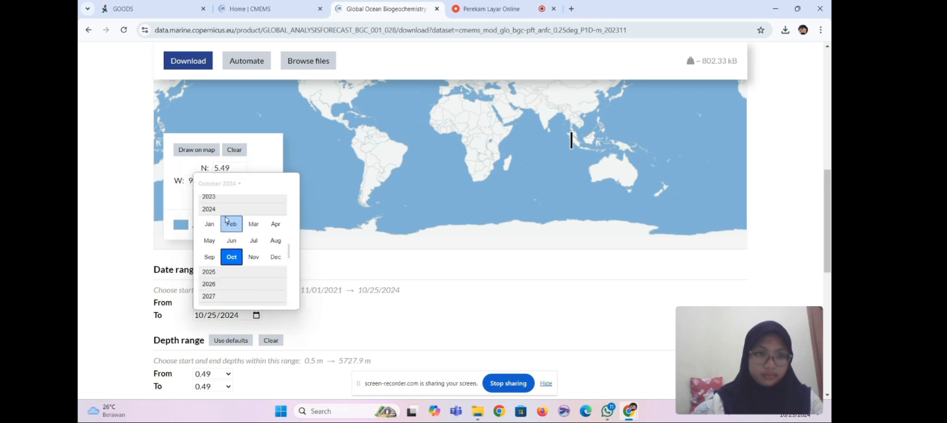
{"action": "left_click", "coordinate": [245, 199]}
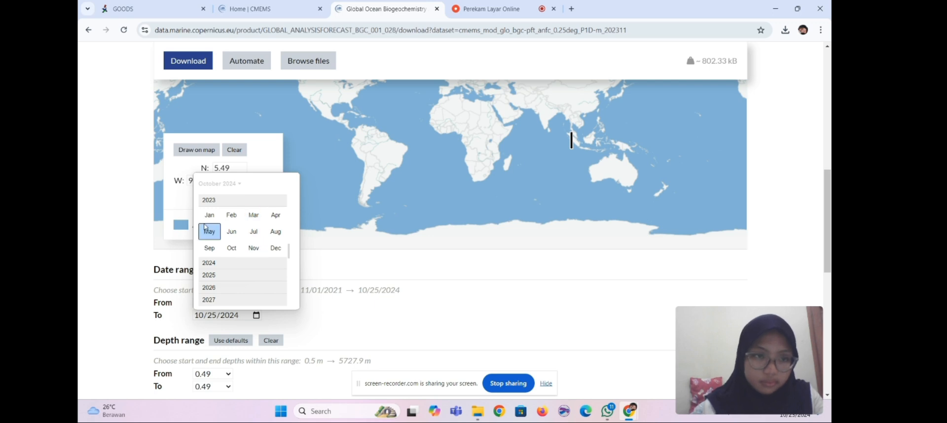
{"action": "left_click", "coordinate": [209, 217]}
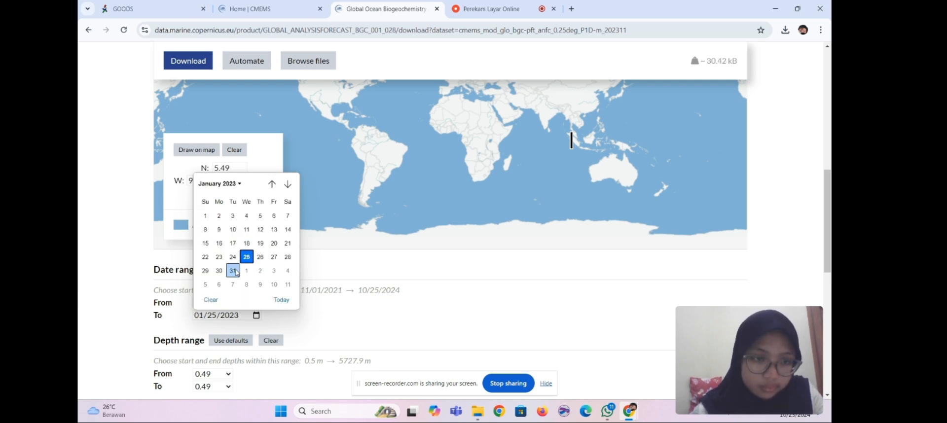
{"action": "left_click", "coordinate": [234, 271]}
Step: Set the lower limit of the depth range to 34.43 m
{"action": "scroll", "coordinate": [241, 306], "scroll_direction": "down", "scroll_amount": 2}
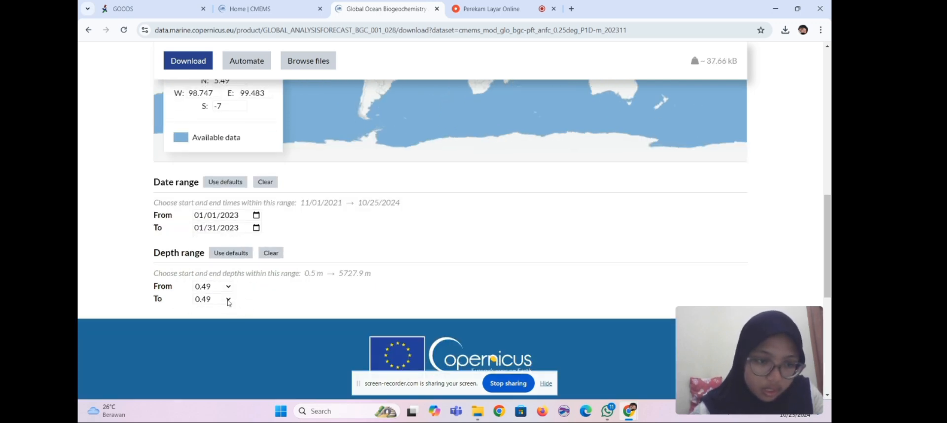
{"action": "left_click", "coordinate": [228, 301]}
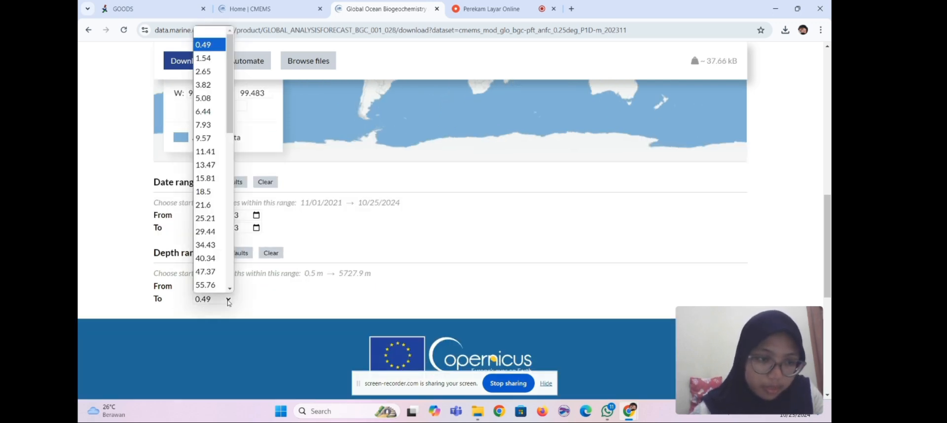
{"action": "left_click", "coordinate": [205, 244]}
Step: Copy the south latitude 4.483 from GOODS and replace the south bound of the download's area of interest with it
{"action": "scroll", "coordinate": [464, 238], "scroll_direction": "up", "scroll_amount": 3}
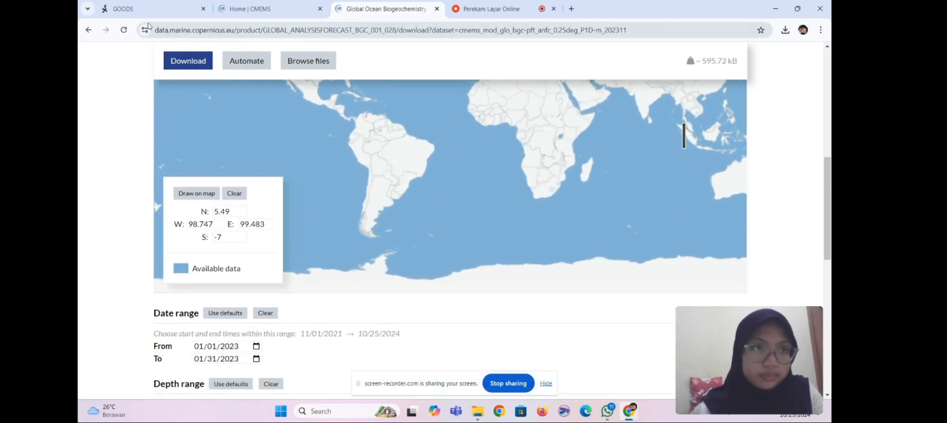
{"action": "left_click", "coordinate": [123, 8]}
{"action": "left_click_drag", "start_coordinate": [228, 286], "coordinate": [231, 286]}
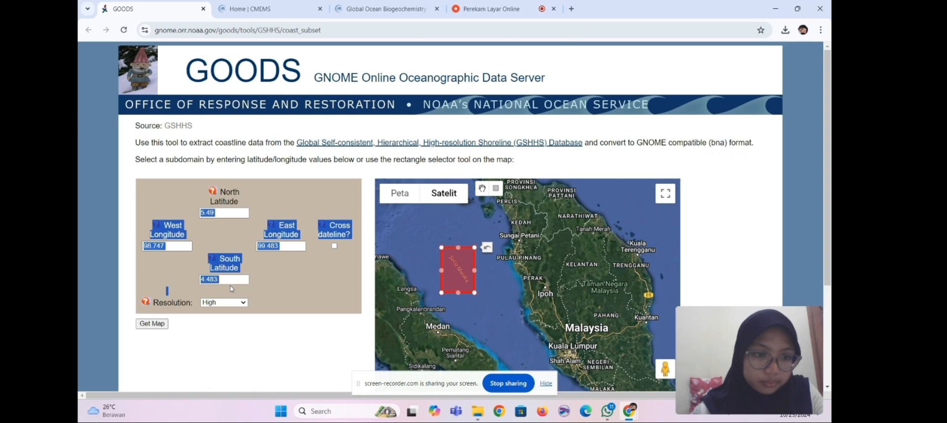
{"action": "left_click", "coordinate": [226, 281]}
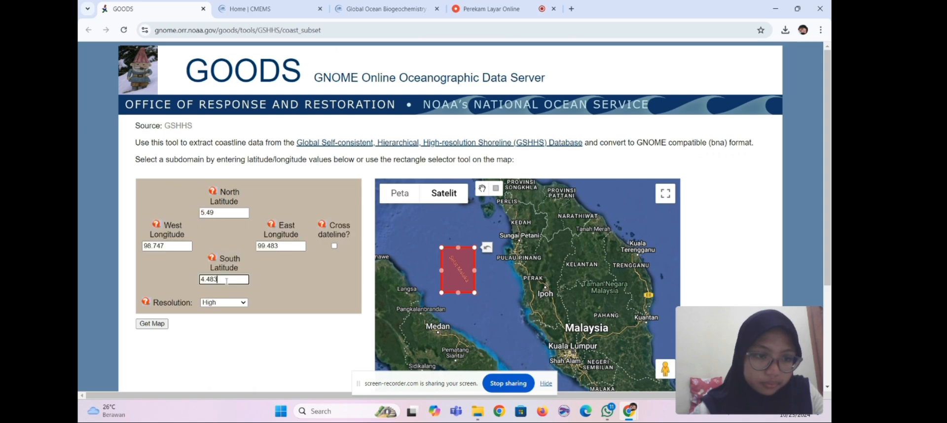
{"action": "double_click", "coordinate": [217, 279]}
{"action": "key", "text": "ctrl+c"}
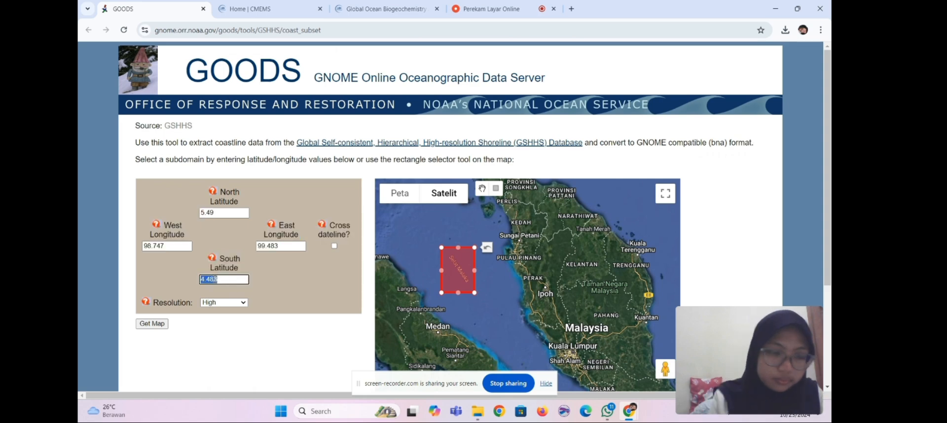
{"action": "left_click", "coordinate": [356, 10]}
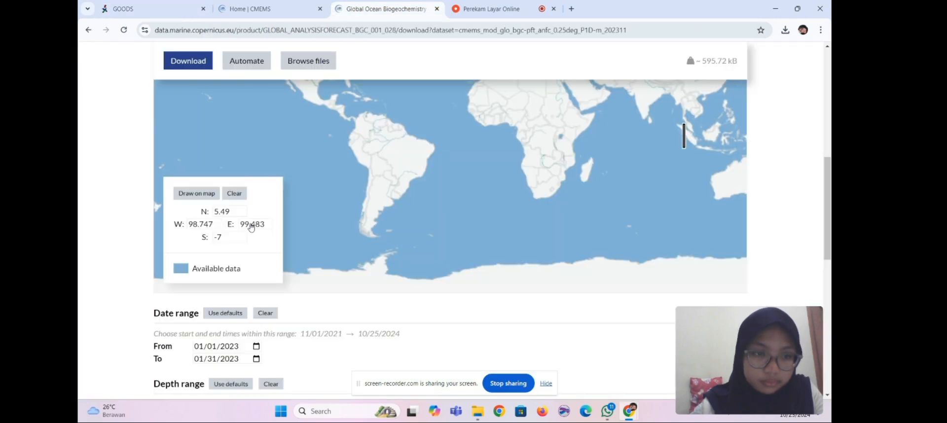
{"action": "left_click_drag", "start_coordinate": [231, 236], "coordinate": [210, 241]}
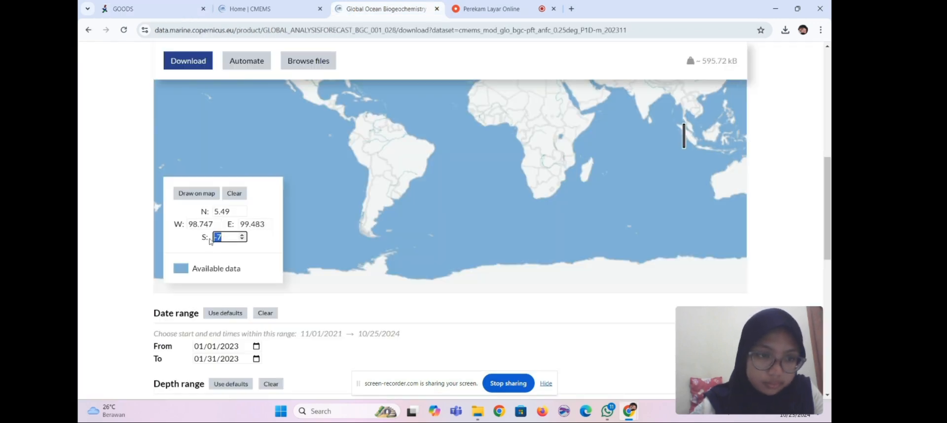
{"action": "key", "text": "ctrl+v"}
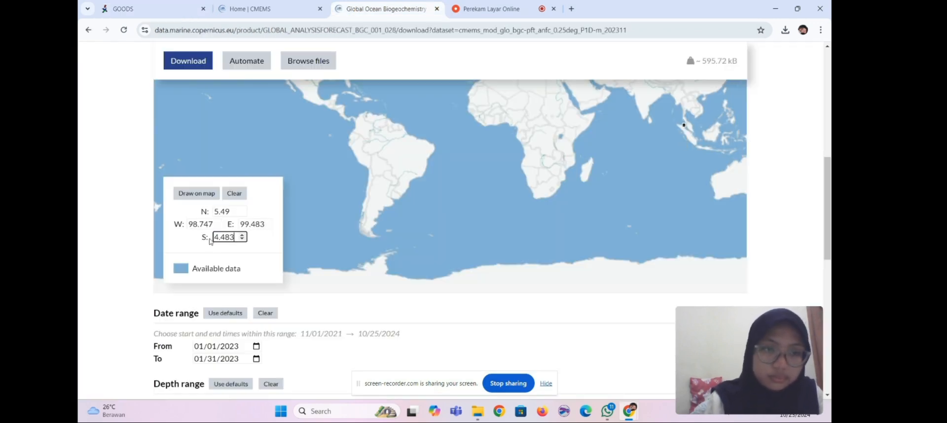
Step: Download the January 2023 biogeochemistry subset with both the chlorophyll and phytoplankton variables included
{"action": "scroll", "coordinate": [801, 153], "scroll_direction": "up", "scroll_amount": 2}
{"action": "scroll", "coordinate": [801, 152], "scroll_direction": "up", "scroll_amount": 1}
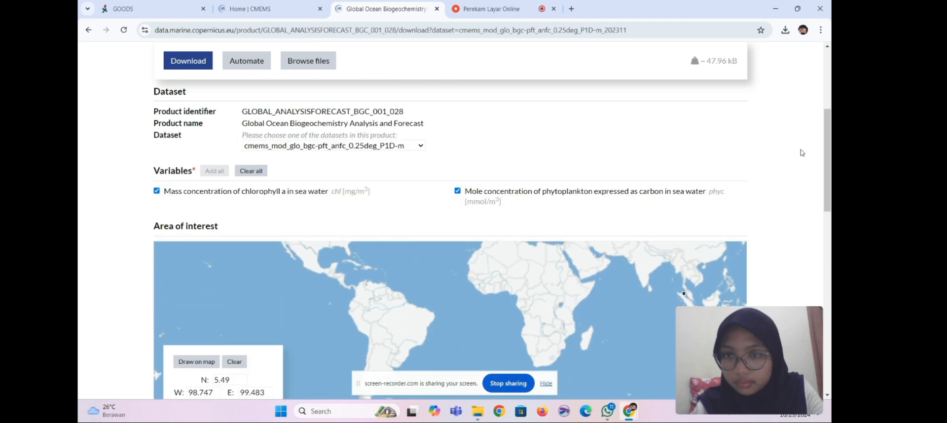
{"action": "left_click", "coordinate": [197, 62]}
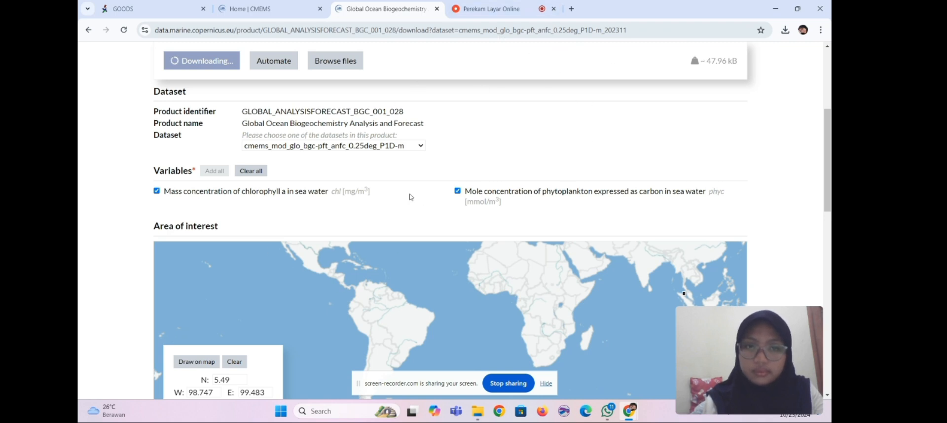
{"action": "scroll", "coordinate": [409, 197], "scroll_direction": "down", "scroll_amount": 3}
{"action": "scroll", "coordinate": [422, 270], "scroll_direction": "down", "scroll_amount": 2}
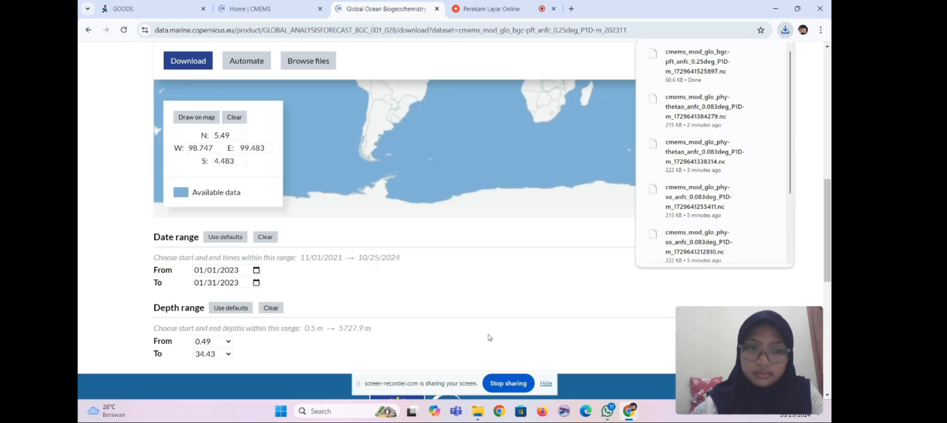
Step: Switch to File Explorer and rename the newly downloaded biogeochemistry file in Downloads as Klorofil Januari 2023.nc
{"action": "left_click", "coordinate": [482, 415]}
{"action": "left_click", "coordinate": [276, 190]}
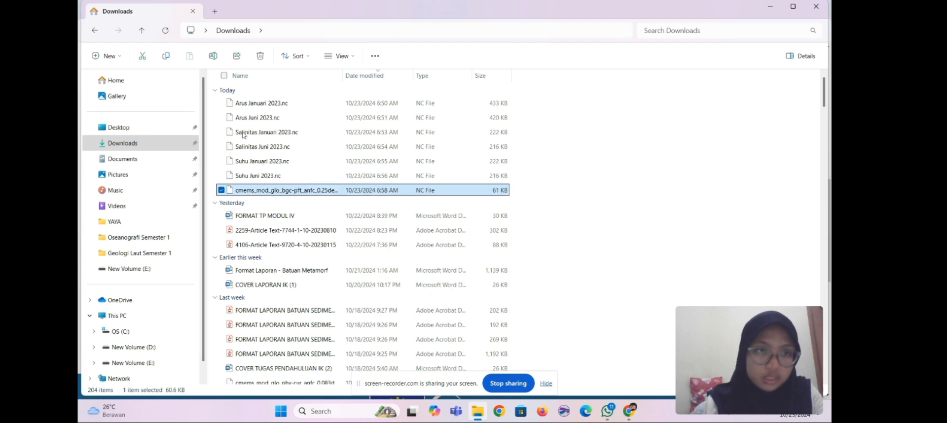
{"action": "left_click", "coordinate": [213, 57]}
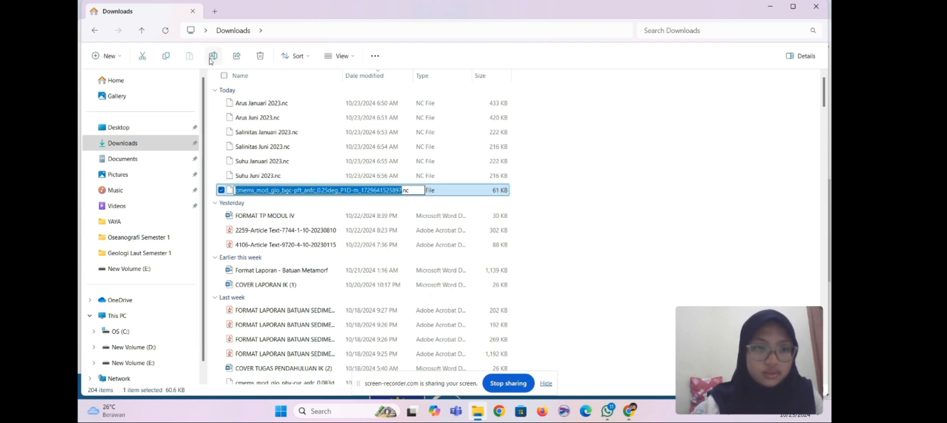
{"action": "type", "text": "Klorofi"}
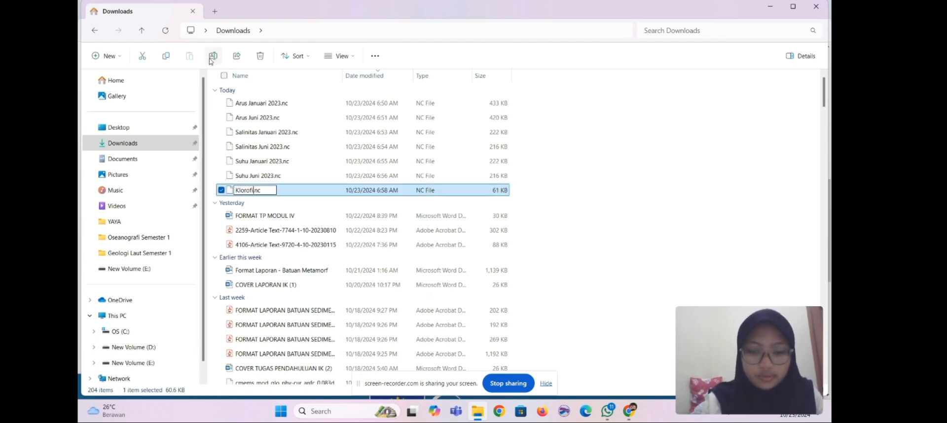
{"action": "type", "text": "l Janua"}
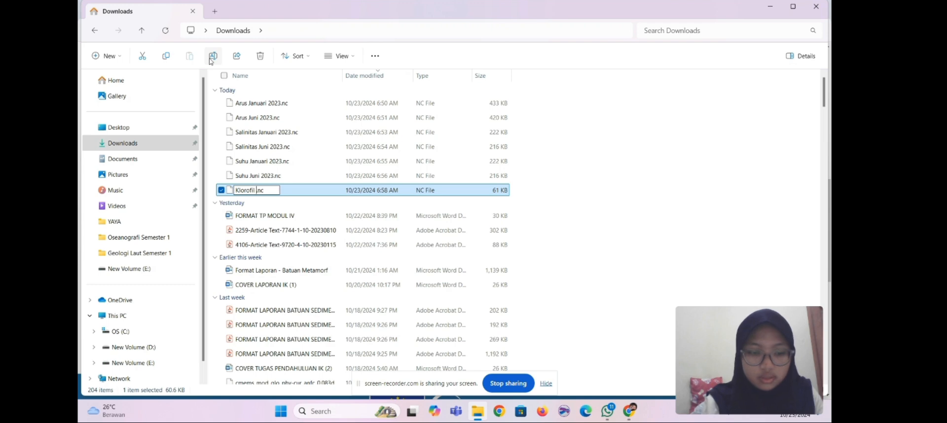
{"action": "type", "text": "ri 2023"}
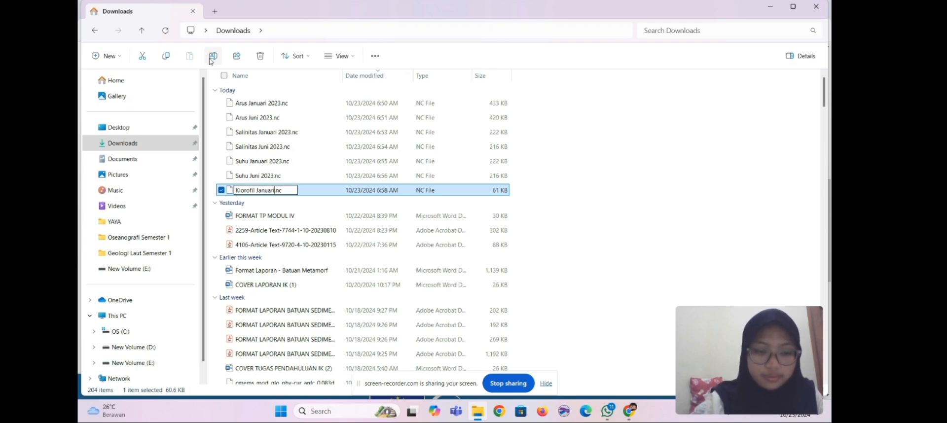
{"action": "key", "text": "Return"}
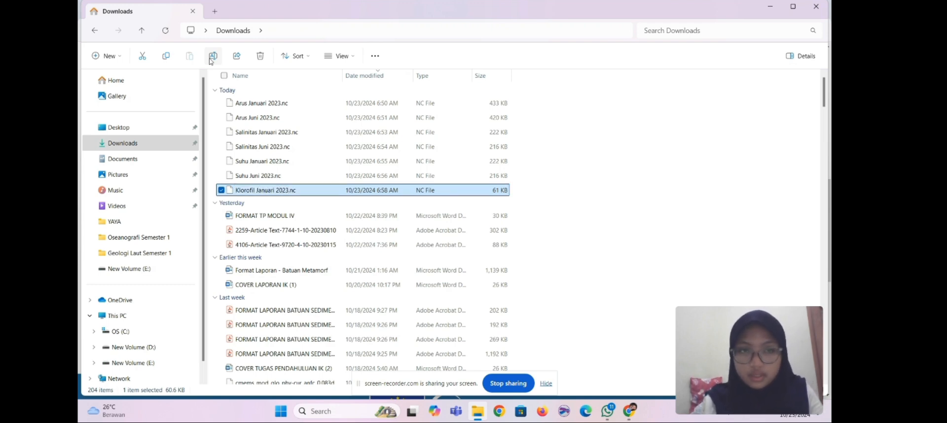
Step: Switch back to the Copernicus download page in Chrome and set the end date of the date range to 06/30/2023
{"action": "mouse_move", "coordinate": [629, 411]}
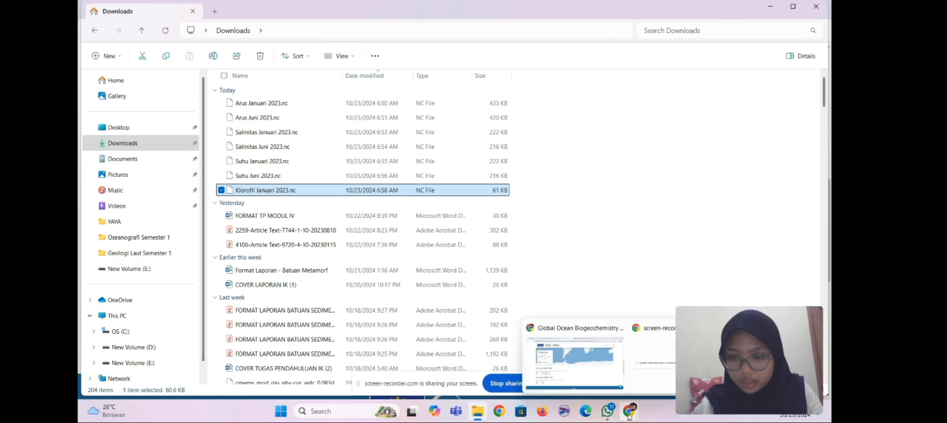
{"action": "left_click", "coordinate": [572, 355]}
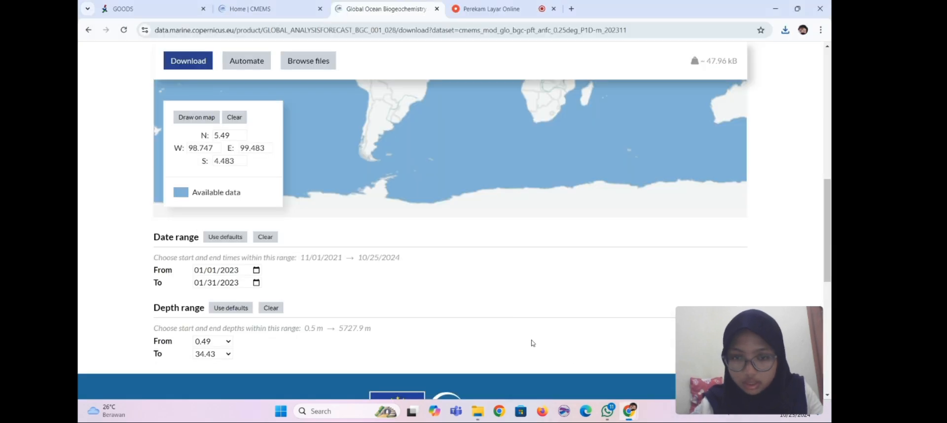
{"action": "left_click", "coordinate": [257, 282]}
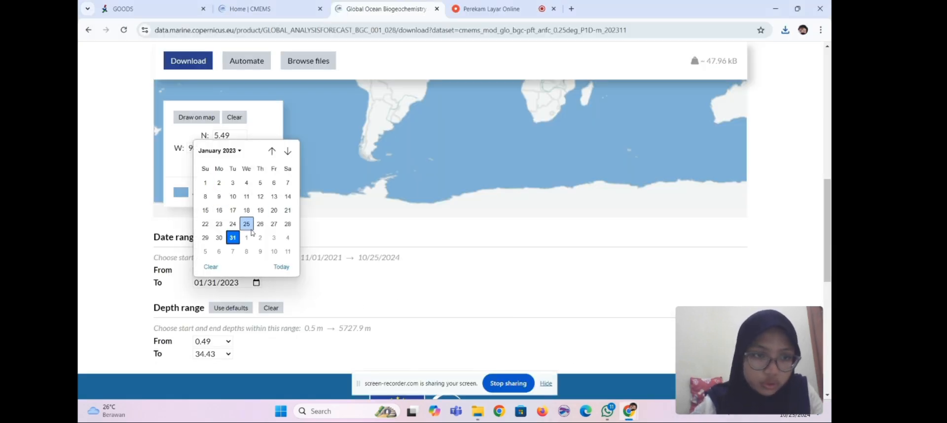
{"action": "left_click", "coordinate": [286, 151]}
{"action": "left_click", "coordinate": [286, 152]}
{"action": "left_click", "coordinate": [286, 152]}
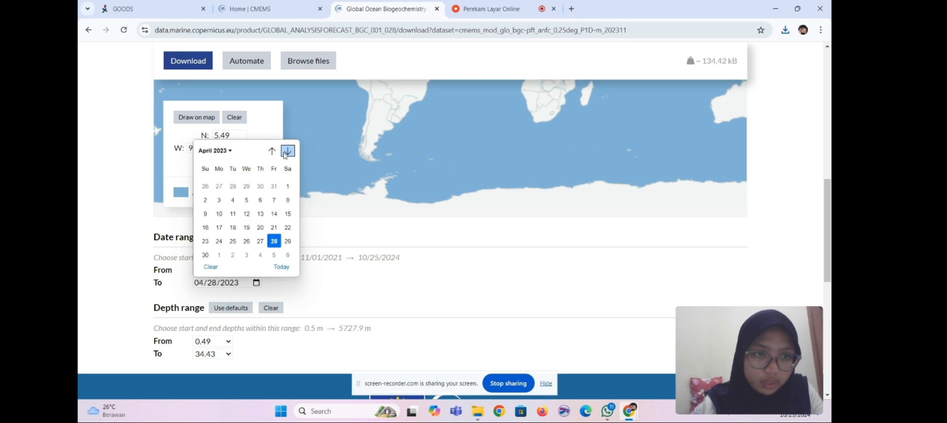
{"action": "left_click", "coordinate": [286, 151]}
{"action": "left_click", "coordinate": [286, 152]}
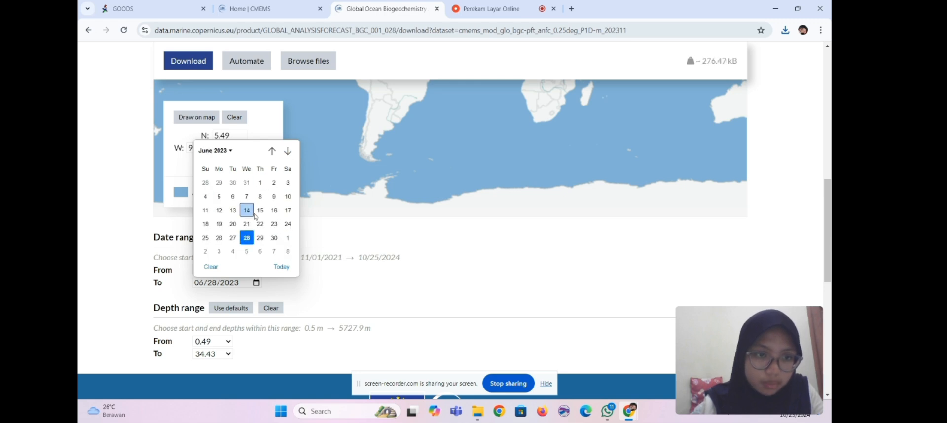
{"action": "left_click", "coordinate": [275, 237]}
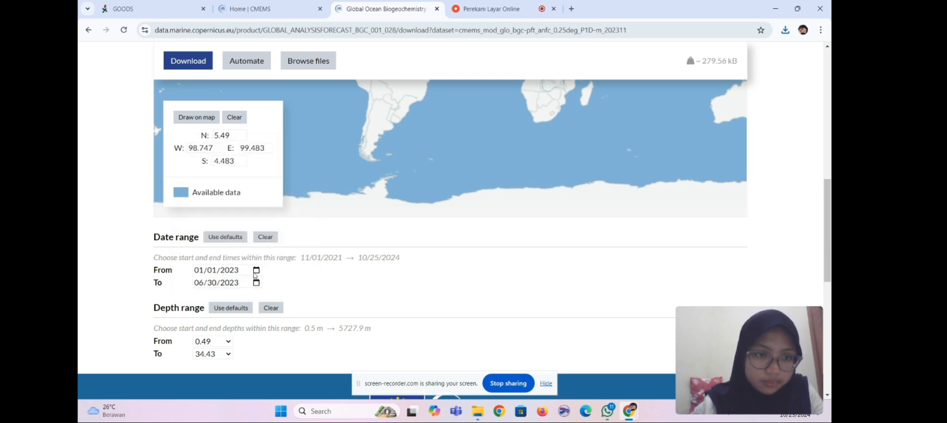
Step: Set the start date of the biogeochemistry download's date range to 06/01/2023
{"action": "left_click", "coordinate": [255, 271]}
{"action": "left_click", "coordinate": [287, 139]}
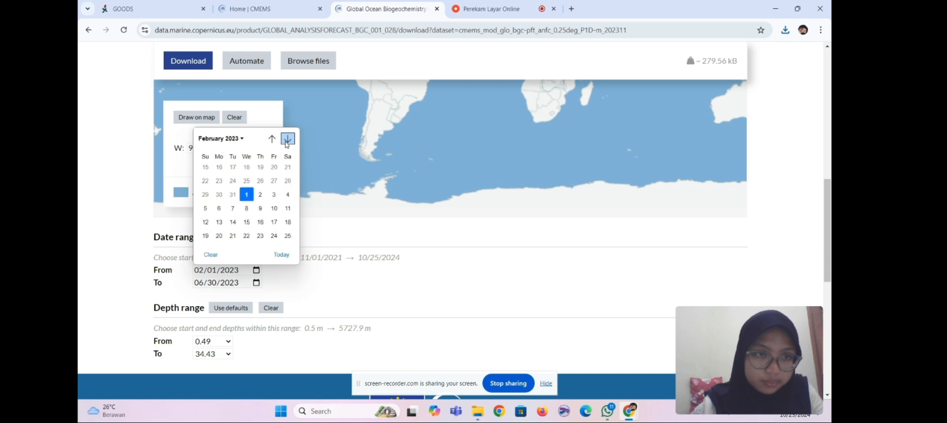
{"action": "left_click", "coordinate": [288, 139]}
{"action": "left_click", "coordinate": [287, 139]}
{"action": "left_click", "coordinate": [287, 139]}
{"action": "left_click", "coordinate": [288, 139]}
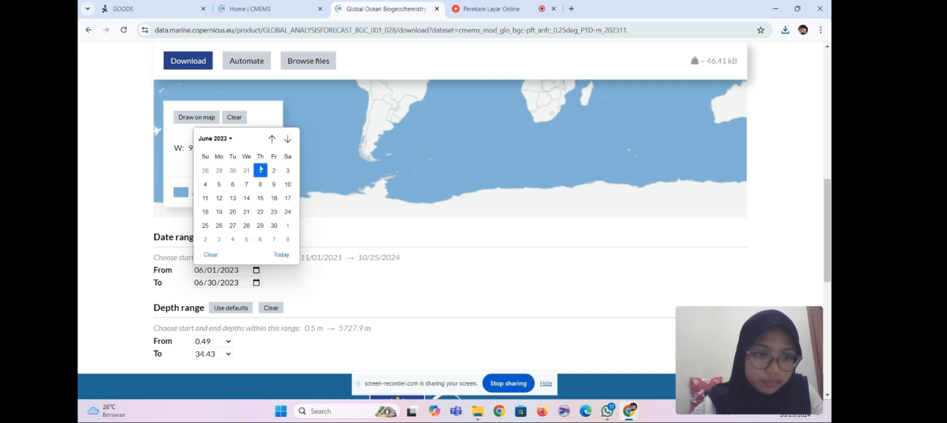
{"action": "left_click", "coordinate": [261, 169]}
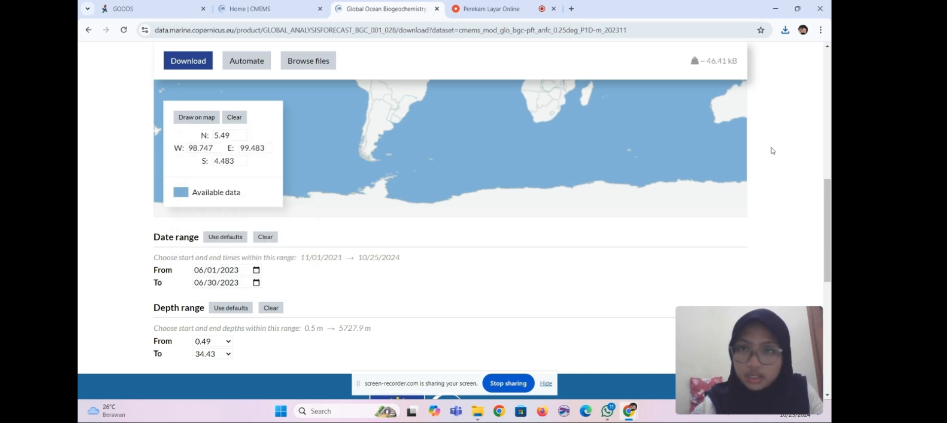
Step: Download the June 2023 biogeochemistry subset with the chlorophyll and phytoplankton variables
{"action": "scroll", "coordinate": [771, 150], "scroll_direction": "up", "scroll_amount": 4}
{"action": "scroll", "coordinate": [771, 150], "scroll_direction": "up", "scroll_amount": 1}
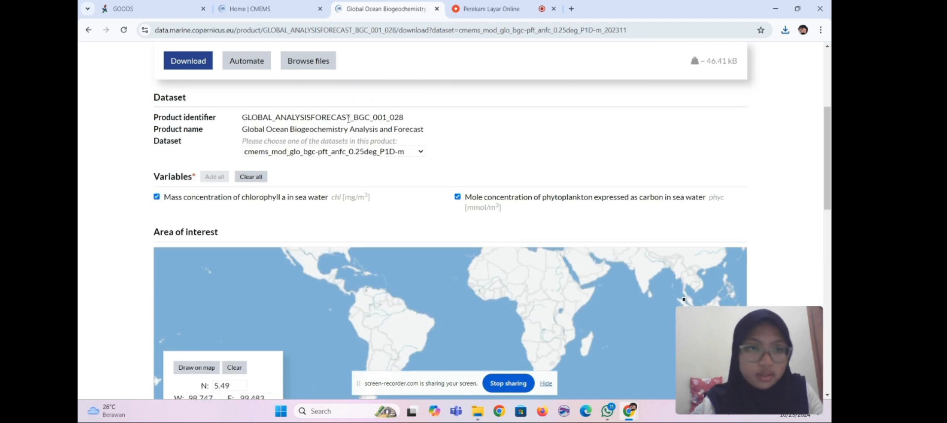
{"action": "left_click", "coordinate": [201, 62]}
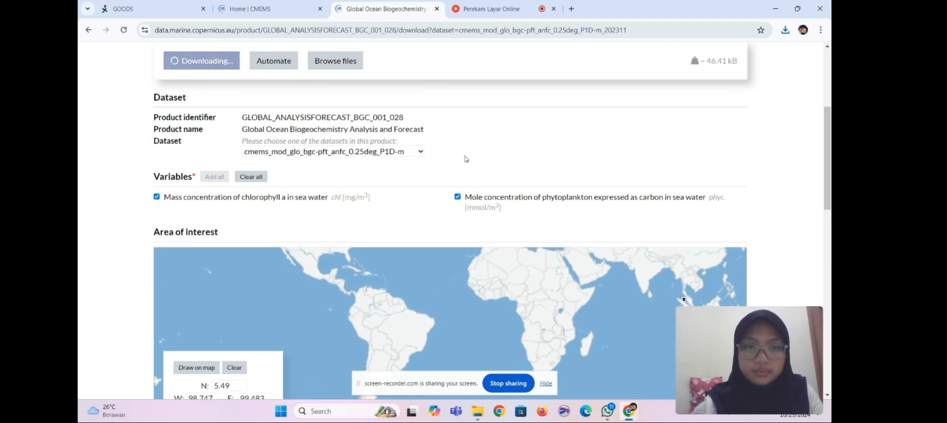
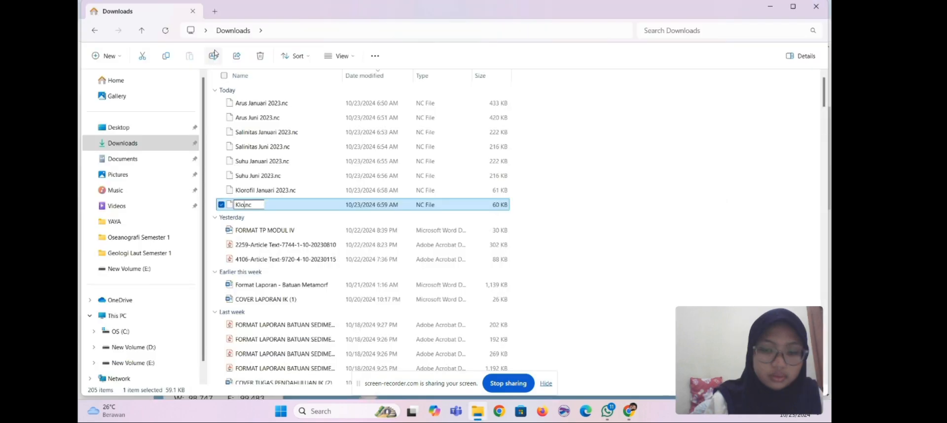
Step: Rename the June biogeochemistry file in Downloads as Klorofil Juni 2023.nc
{"action": "type", "text": "il "}
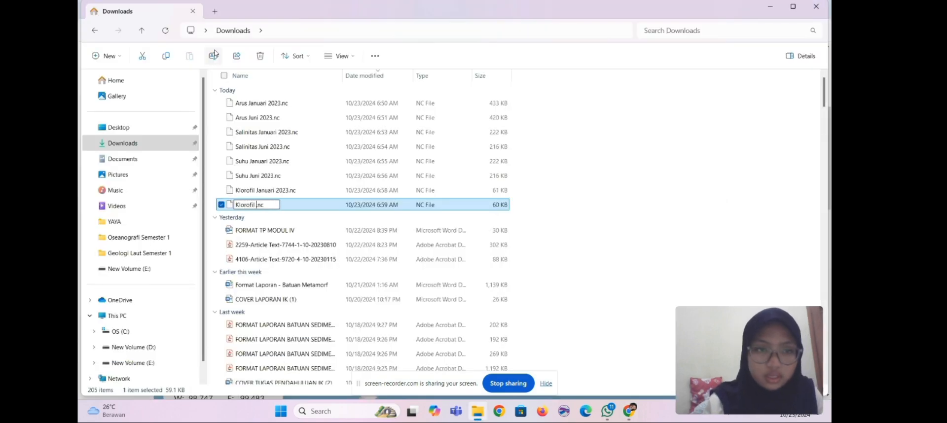
{"action": "type", "text": "Juni 202"}
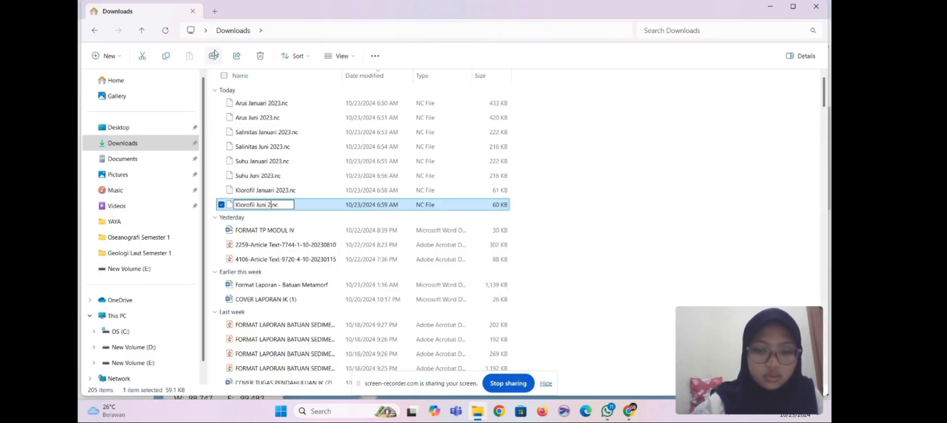
{"action": "type", "text": "3"}
{"action": "key", "text": "Return"}
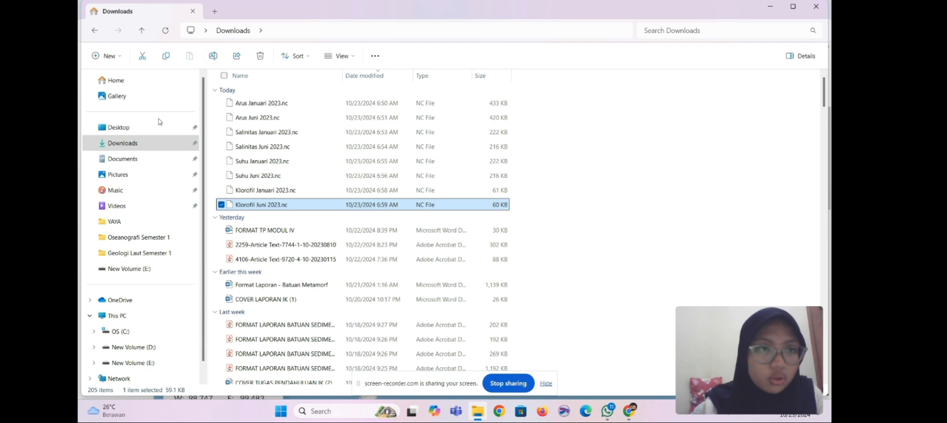
Step: Create a folder named "Data untuk ODV" in Downloads and move the eight renamed .nc files into it
{"action": "left_click", "coordinate": [112, 55]}
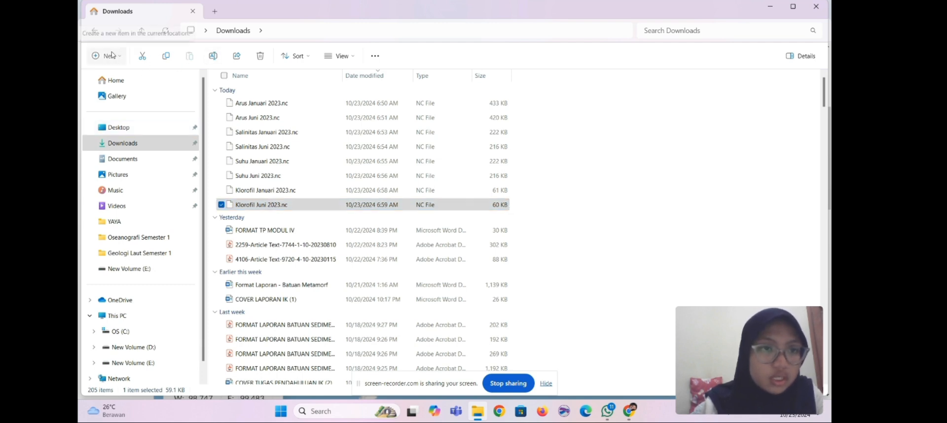
{"action": "left_click", "coordinate": [145, 79]}
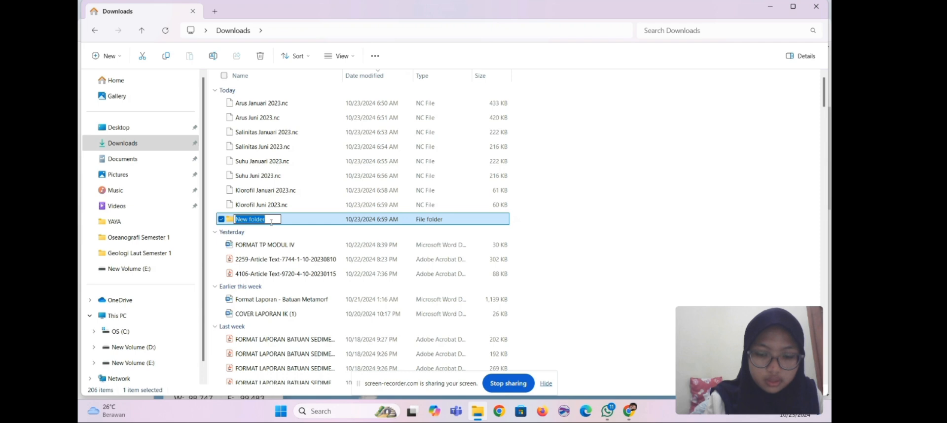
{"action": "type", "text": "Data"}
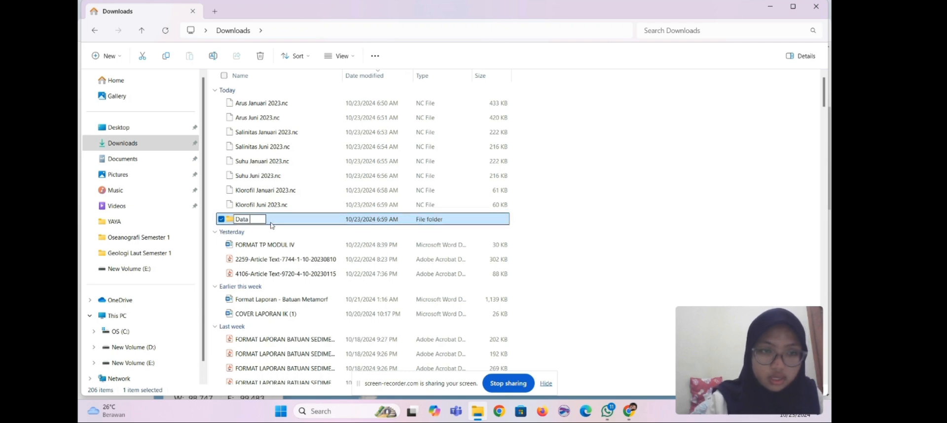
{"action": "type", "text": " untuk"}
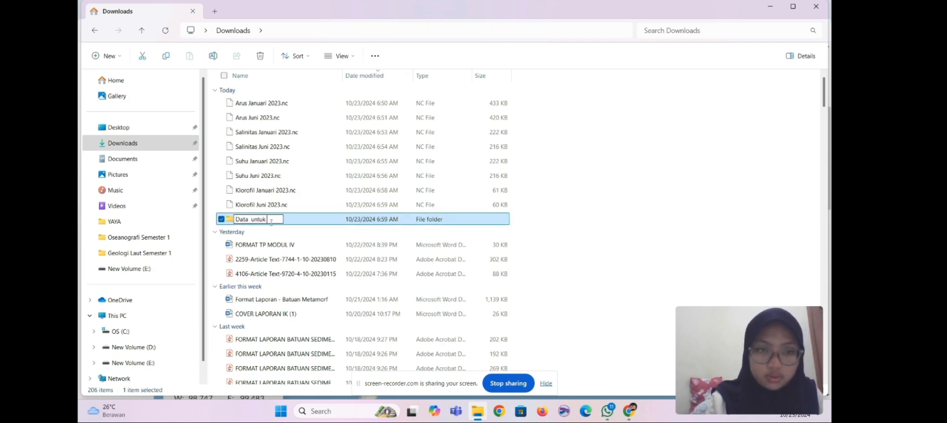
{"action": "type", "text": " O"}
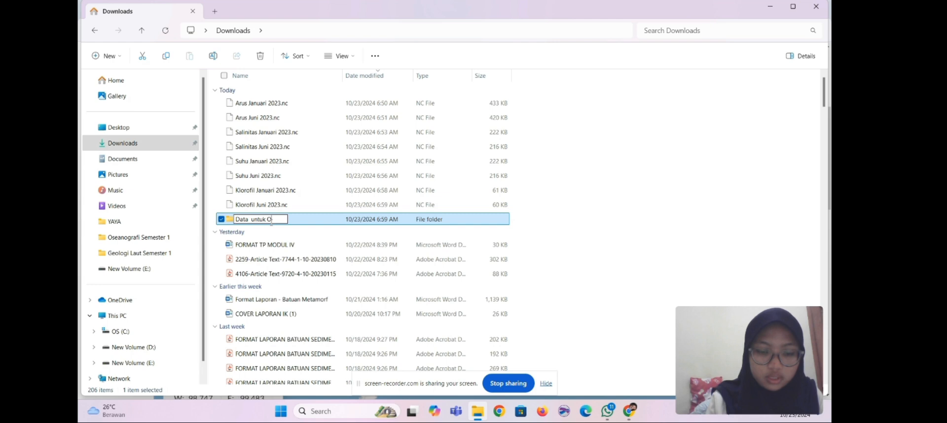
{"action": "type", "text": "DV"}
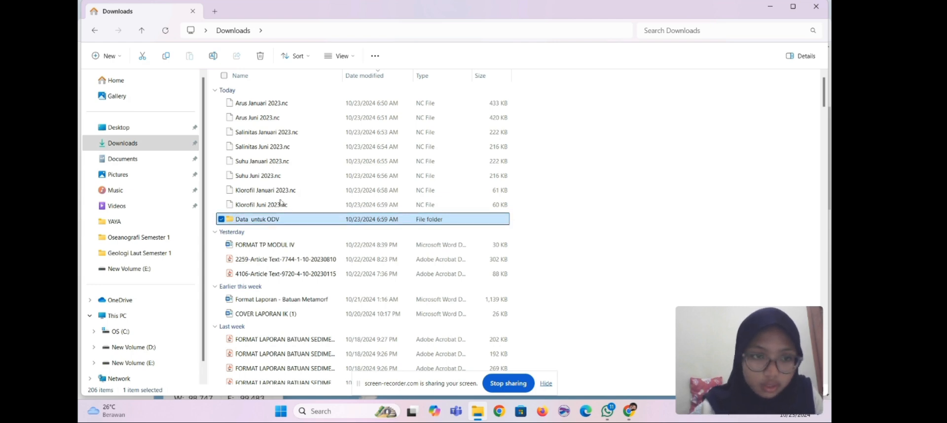
{"action": "left_click_drag", "start_coordinate": [274, 103], "coordinate": [260, 219]}
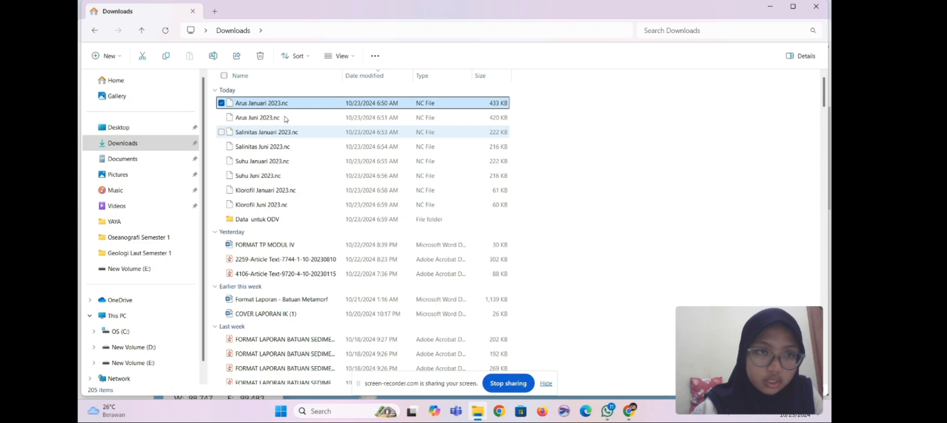
{"action": "left_click_drag", "start_coordinate": [299, 105], "coordinate": [280, 205]}
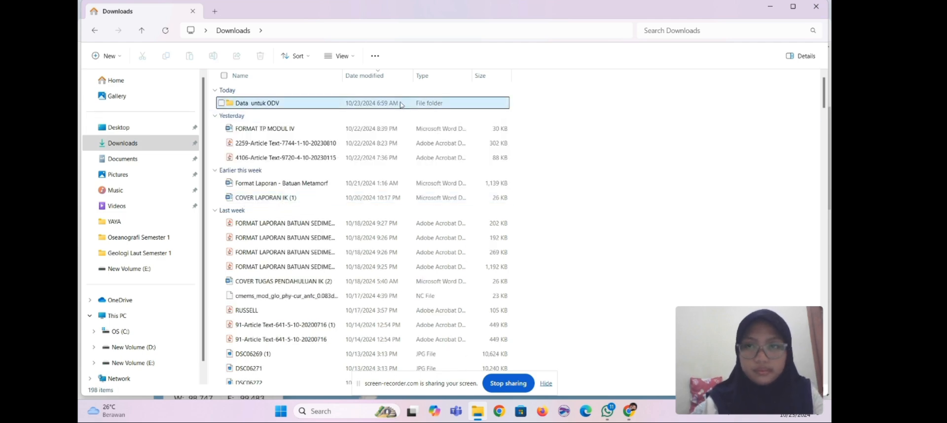
{"action": "left_click", "coordinate": [629, 411]}
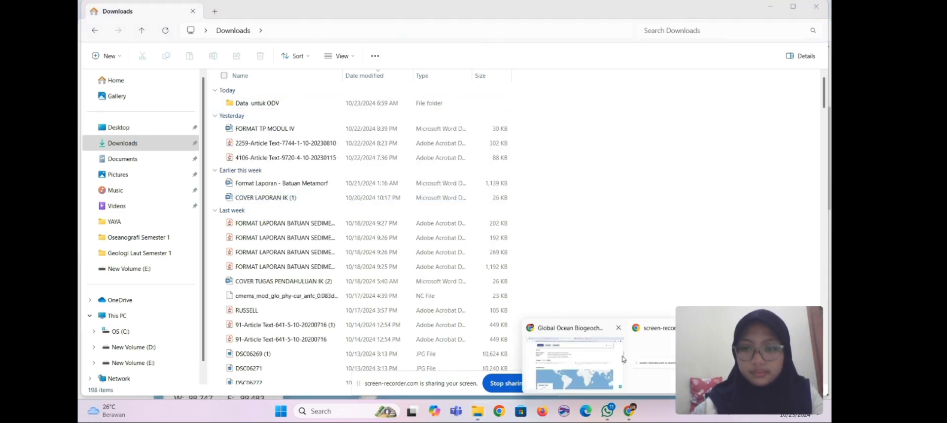
{"action": "left_click", "coordinate": [603, 363]}
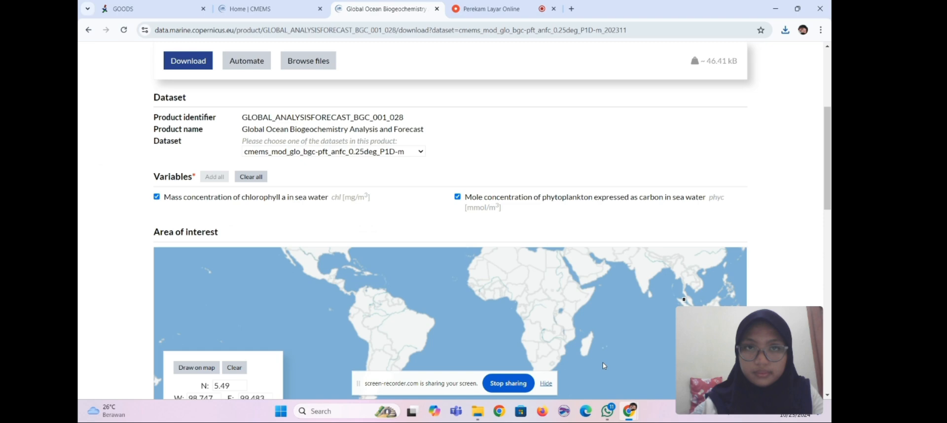
{"action": "left_click", "coordinate": [501, 4]}
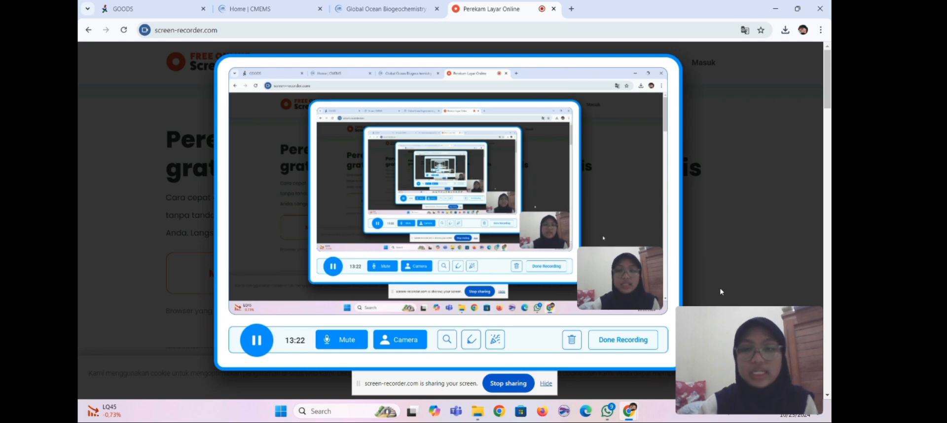
{"action": "left_click", "coordinate": [769, 11]}
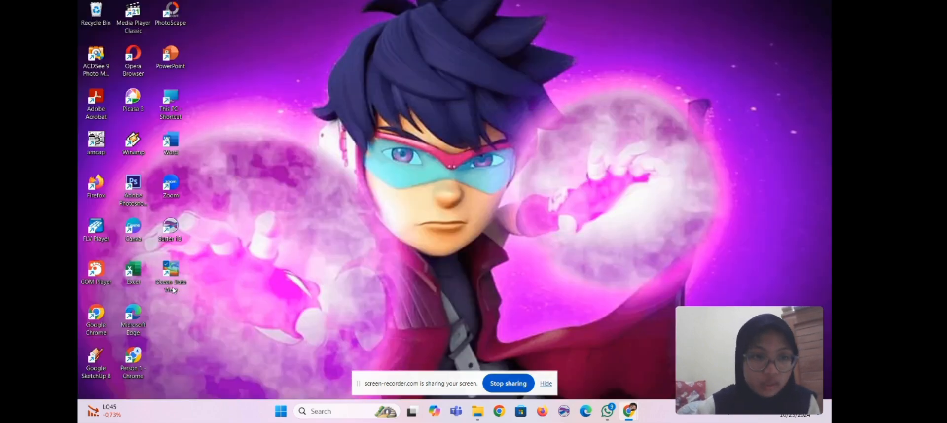
{"action": "double_click", "coordinate": [172, 276]}
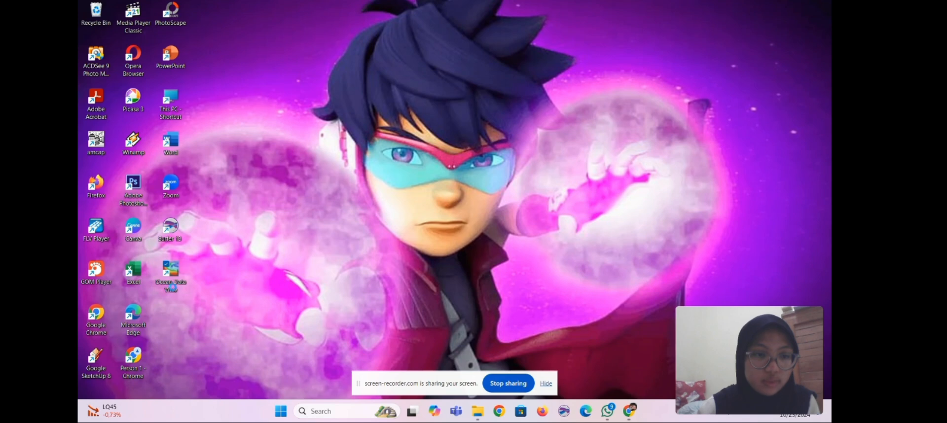
{"action": "left_click", "coordinate": [85, 17]}
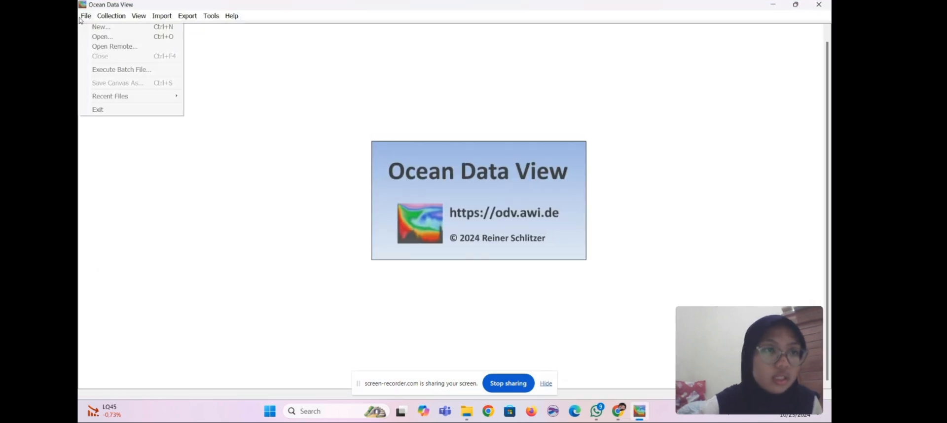
{"action": "left_click", "coordinate": [141, 37]}
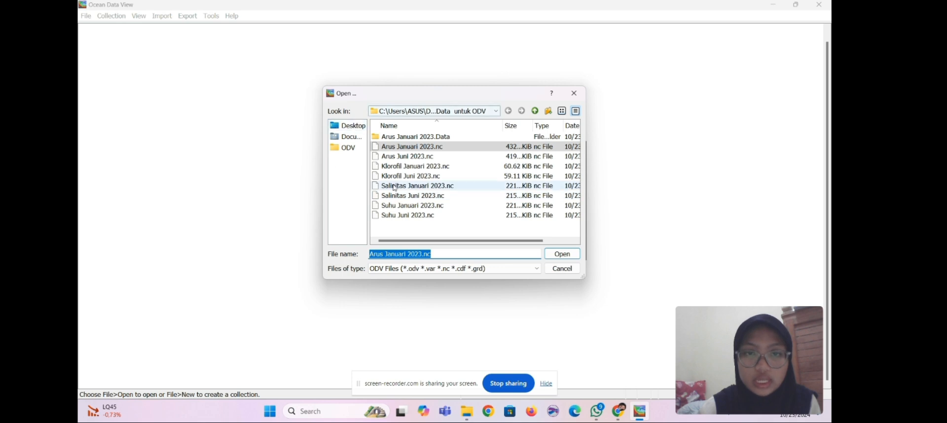
{"action": "left_click", "coordinate": [405, 148]}
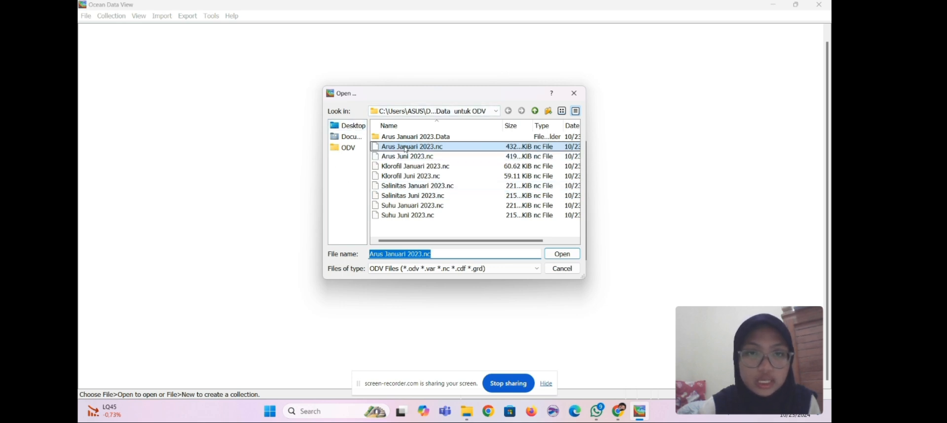
{"action": "double_click", "coordinate": [406, 147]}
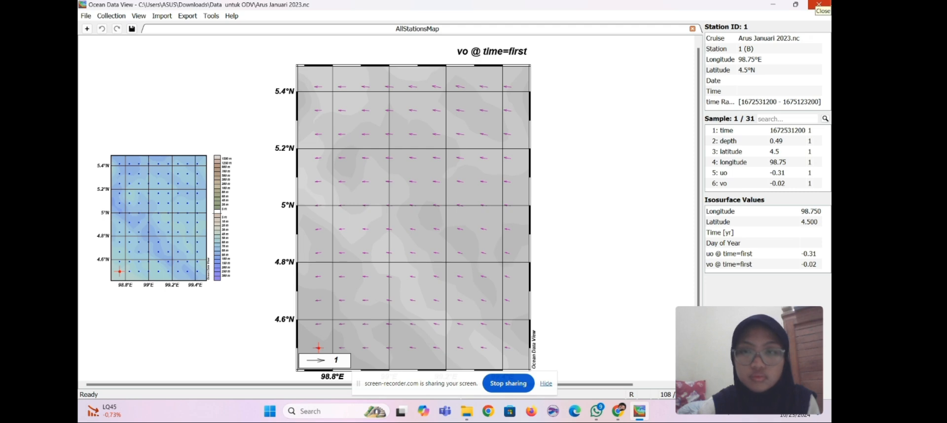
{"action": "left_click", "coordinate": [819, 5]}
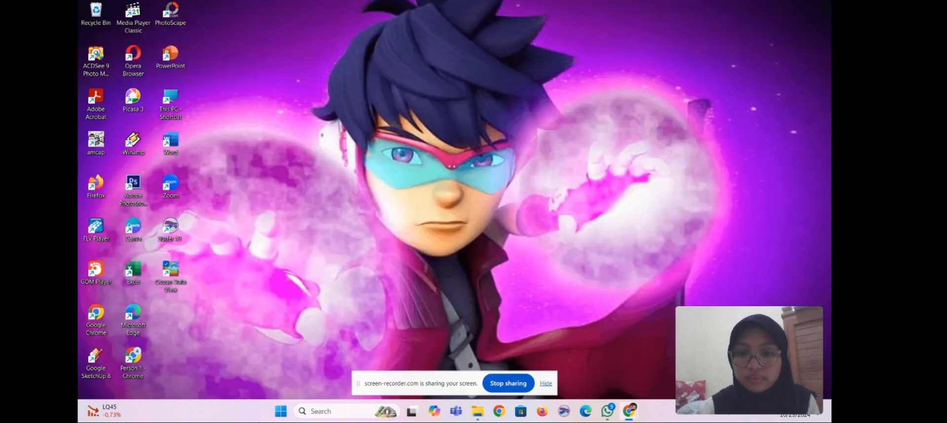
{"action": "mouse_move", "coordinate": [630, 412]}
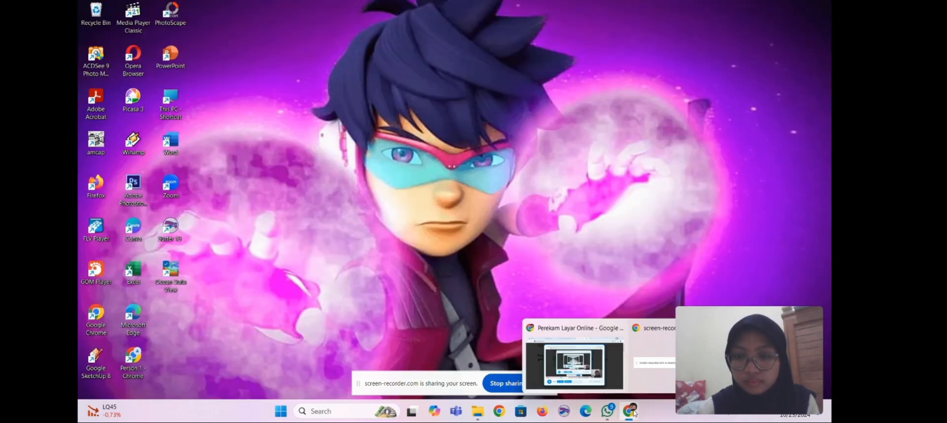
{"action": "left_click", "coordinate": [593, 359]}
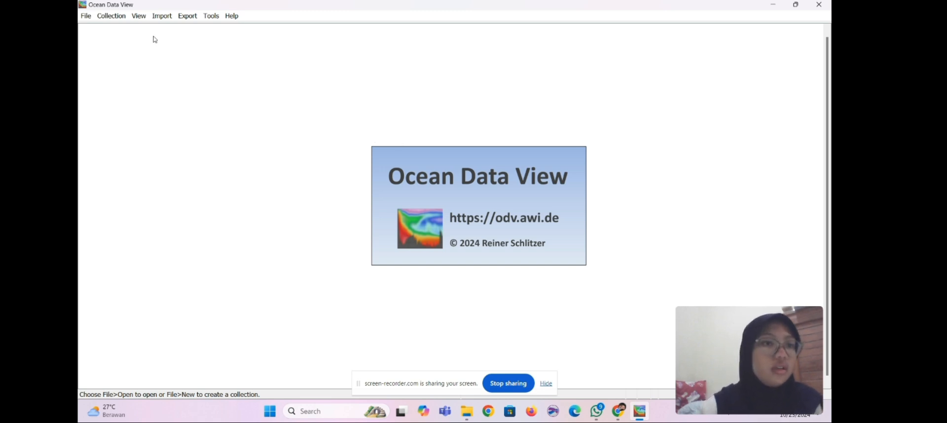
Step: Open Arus Januari 2023.nc from the "Data untuk ODV" folder and choose time as the primary variable in the NetCDF setup
{"action": "left_click", "coordinate": [86, 17]}
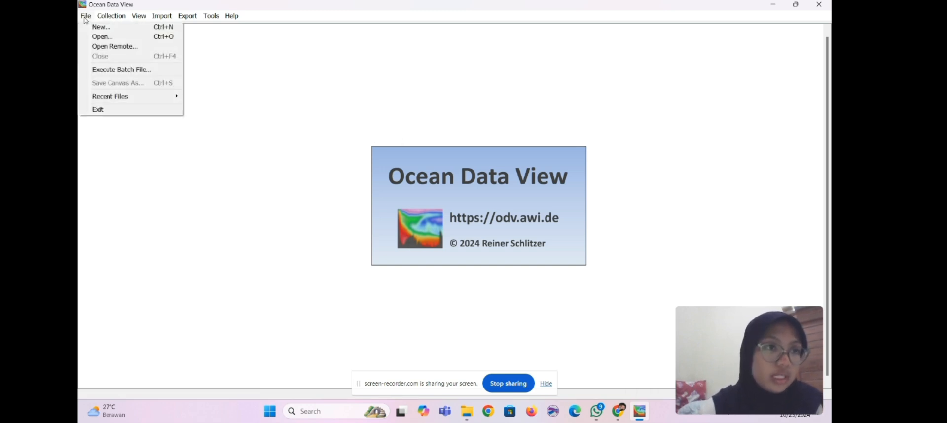
{"action": "left_click", "coordinate": [112, 38]}
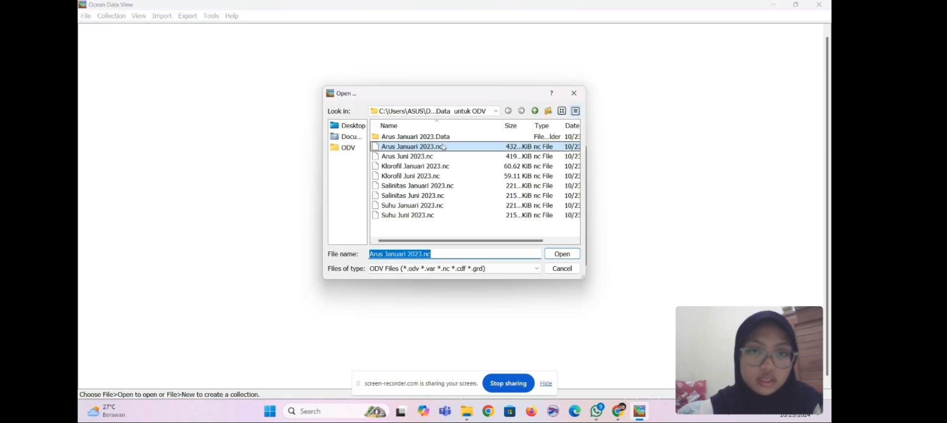
{"action": "double_click", "coordinate": [445, 148]}
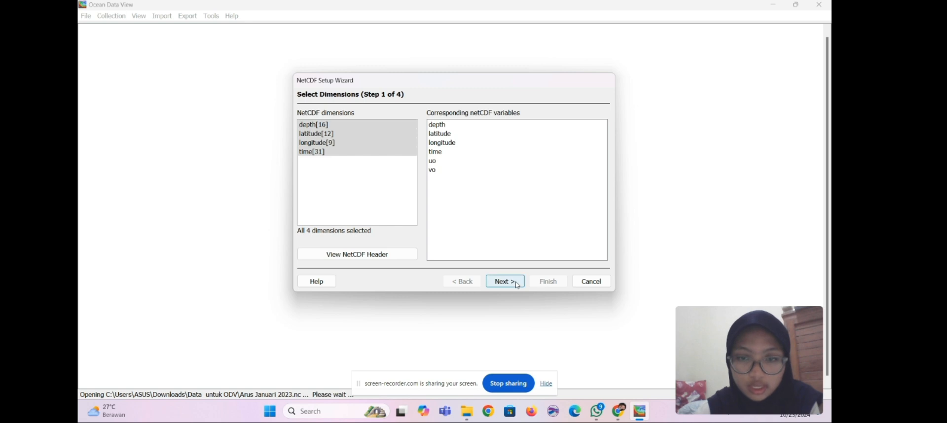
{"action": "left_click", "coordinate": [518, 280]}
{"action": "left_click", "coordinate": [517, 279]}
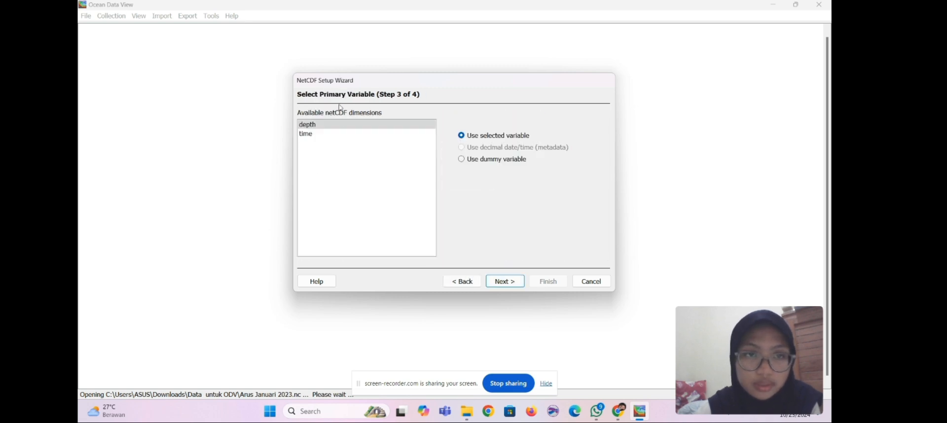
{"action": "left_click", "coordinate": [343, 134]}
{"action": "left_click", "coordinate": [509, 284]}
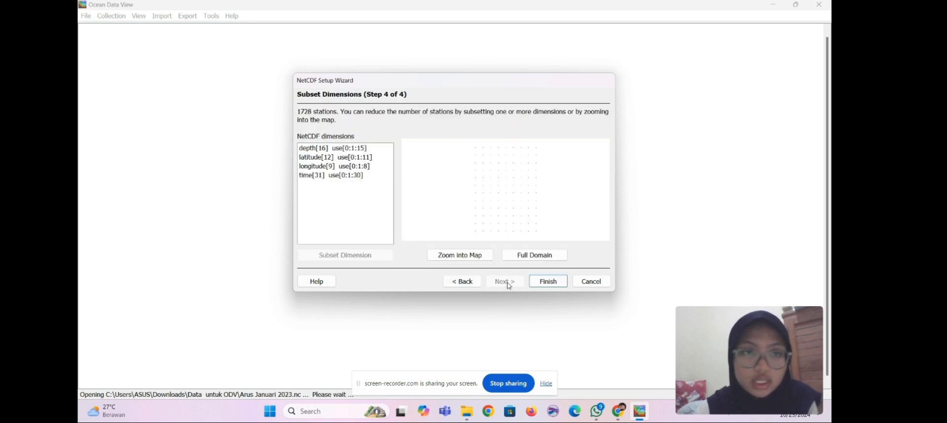
Step: Subset the depth dimension to the surface level only, with first and last index both 0
{"action": "left_click", "coordinate": [344, 150]}
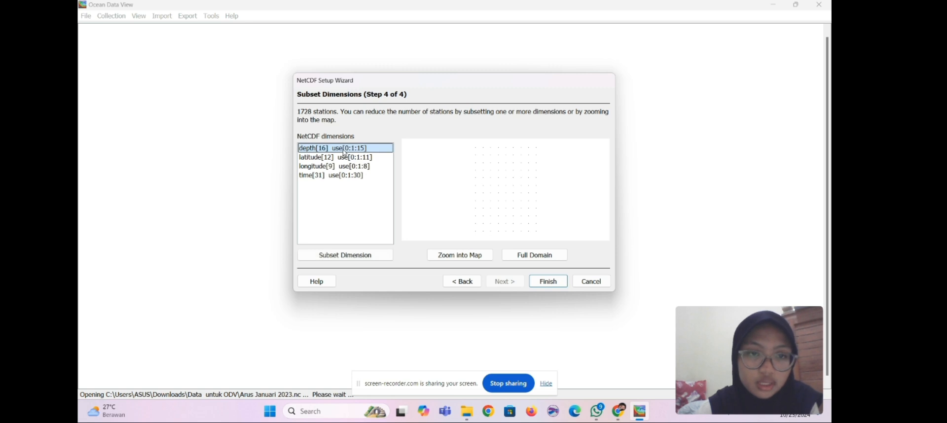
{"action": "left_click", "coordinate": [362, 260]}
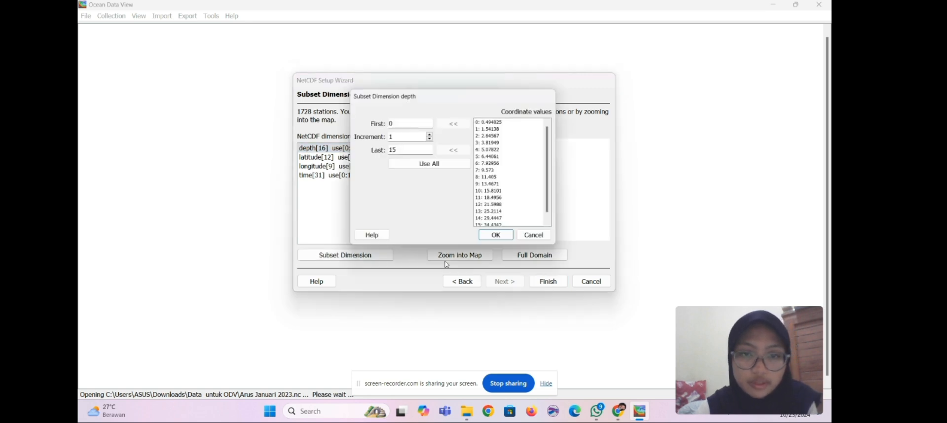
{"action": "left_click", "coordinate": [509, 126]}
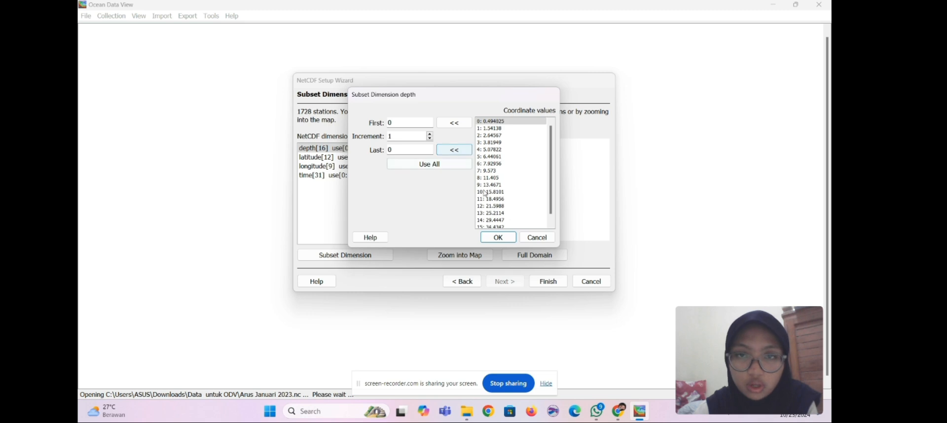
{"action": "left_click", "coordinate": [510, 237]}
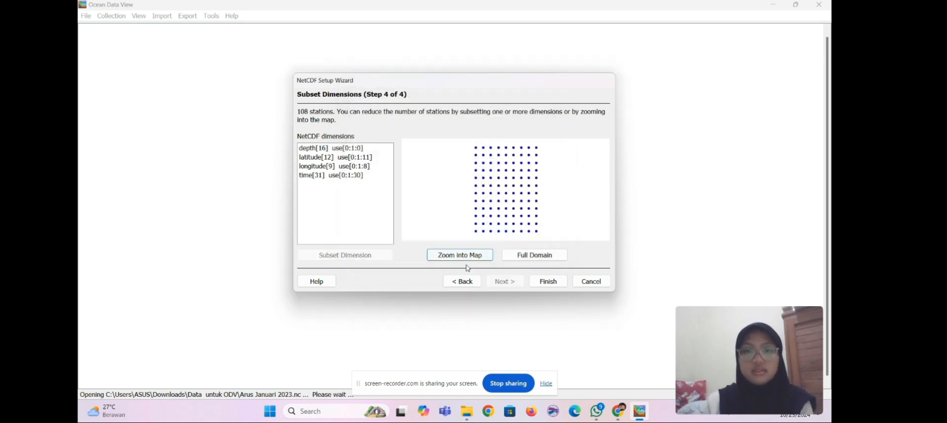
Step: Finish the NetCDF setup and save it under the name ARUS JANUARI
{"action": "left_click", "coordinate": [547, 280]}
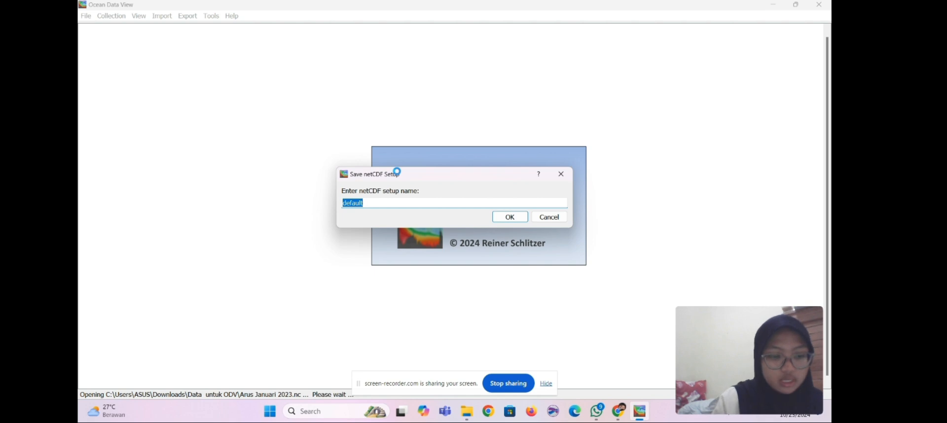
{"action": "type", "text": "ARUS "}
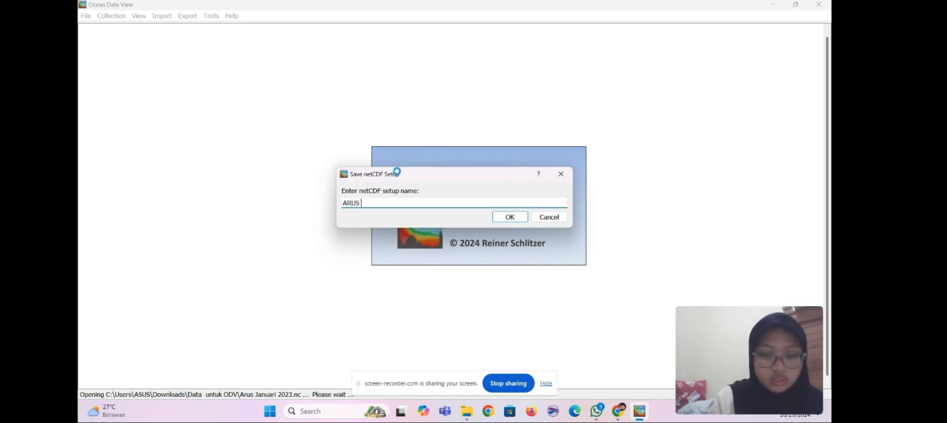
{"action": "type", "text": "JANUARI"}
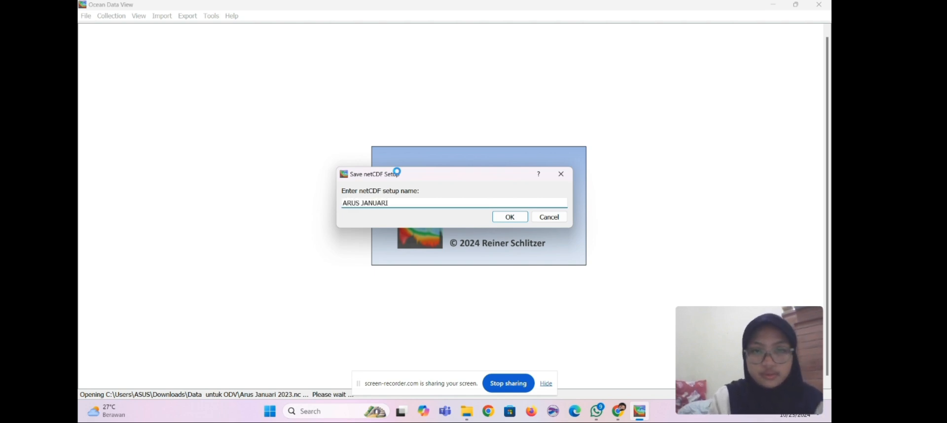
{"action": "left_click", "coordinate": [510, 217]}
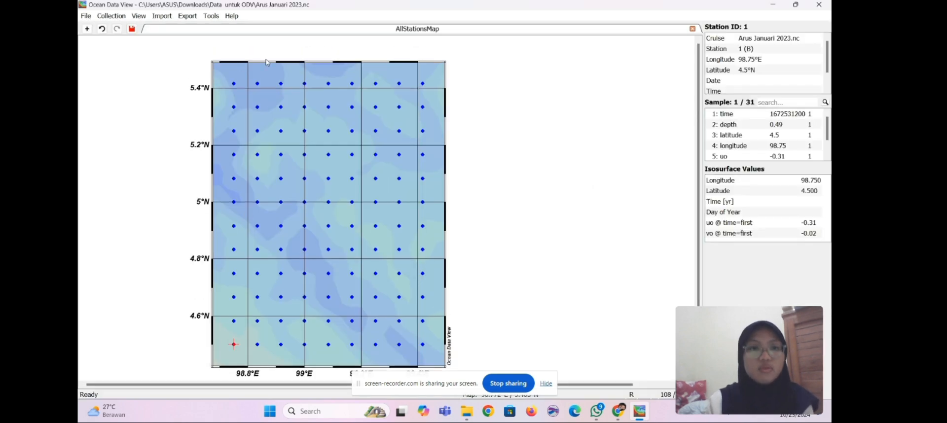
Step: Enable the land topography layer and the color bar in the station map's properties
{"action": "right_click", "coordinate": [322, 121]}
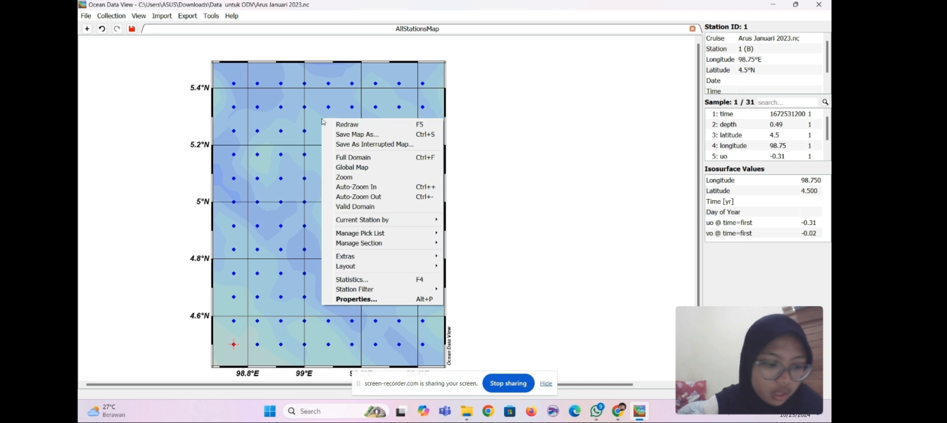
{"action": "left_click", "coordinate": [363, 299]}
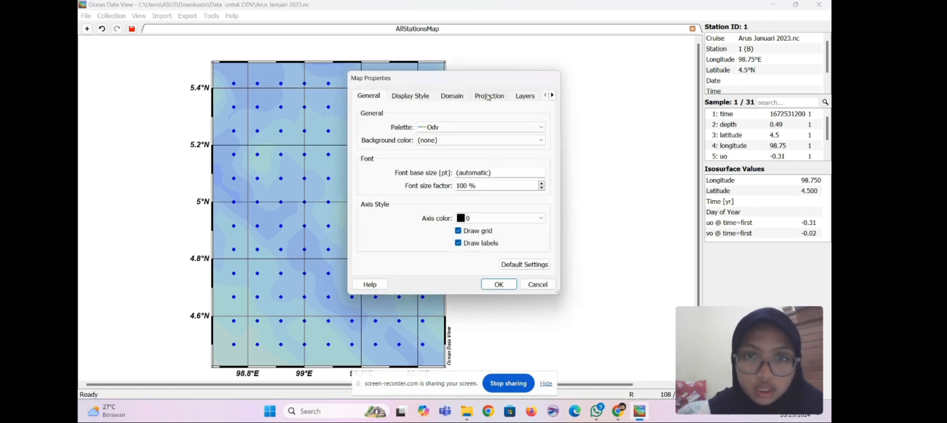
{"action": "left_click", "coordinate": [525, 96]}
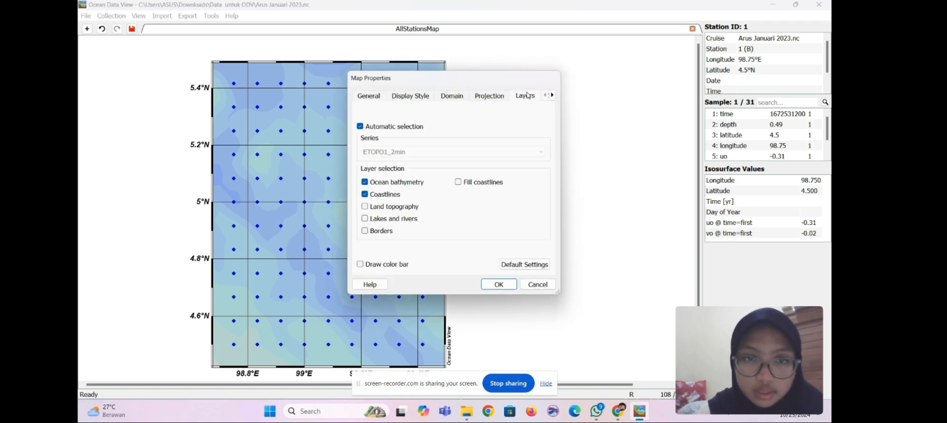
{"action": "left_click", "coordinate": [365, 207]}
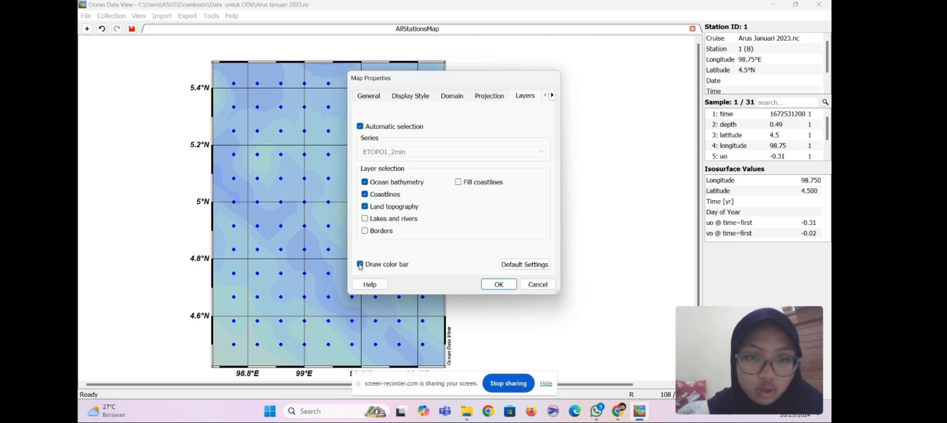
{"action": "left_click", "coordinate": [498, 285]}
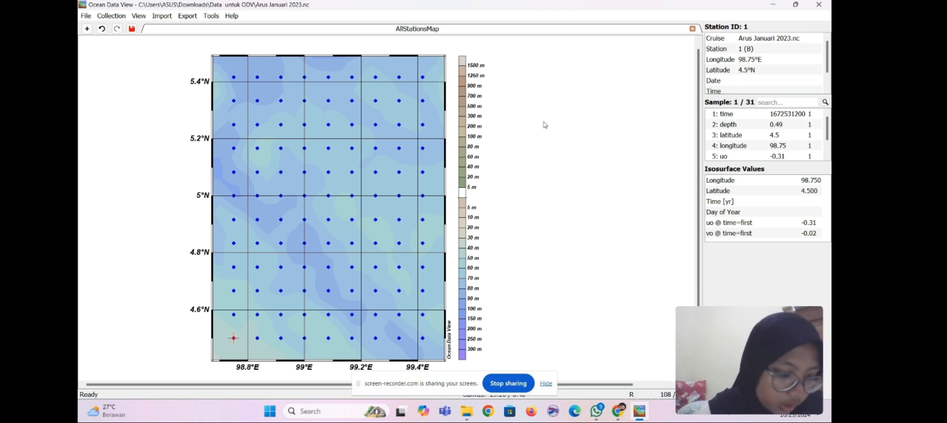
Step: Apply the 1 SURFACE Window layout template to the canvas
{"action": "right_click", "coordinate": [542, 206]}
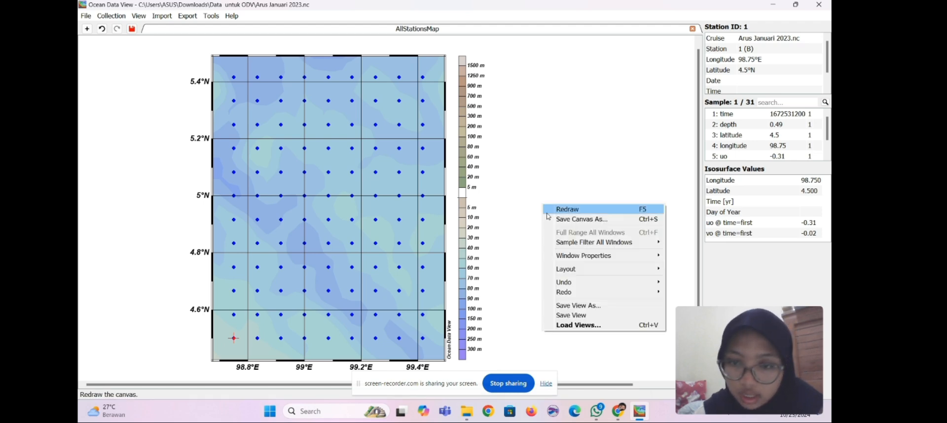
{"action": "mouse_move", "coordinate": [651, 269]}
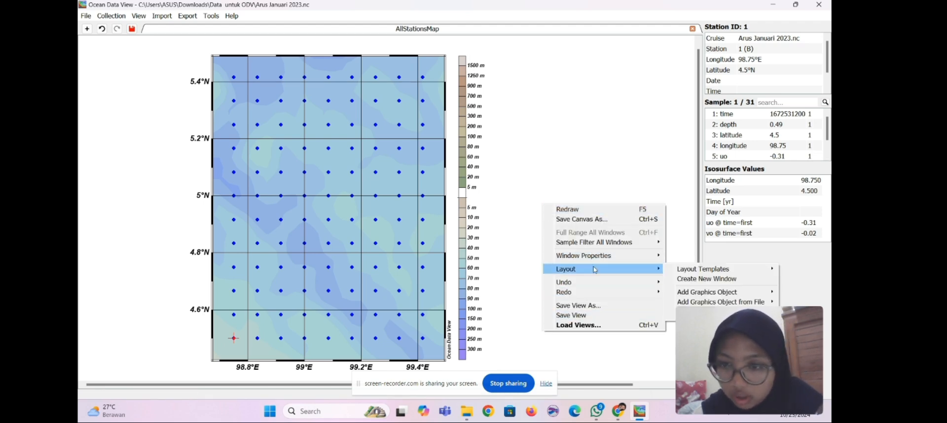
{"action": "mouse_move", "coordinate": [681, 270]}
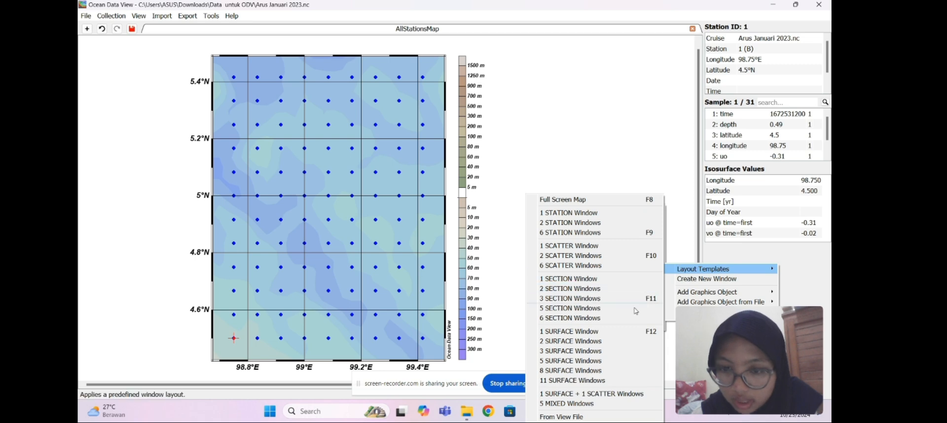
{"action": "left_click", "coordinate": [624, 336]}
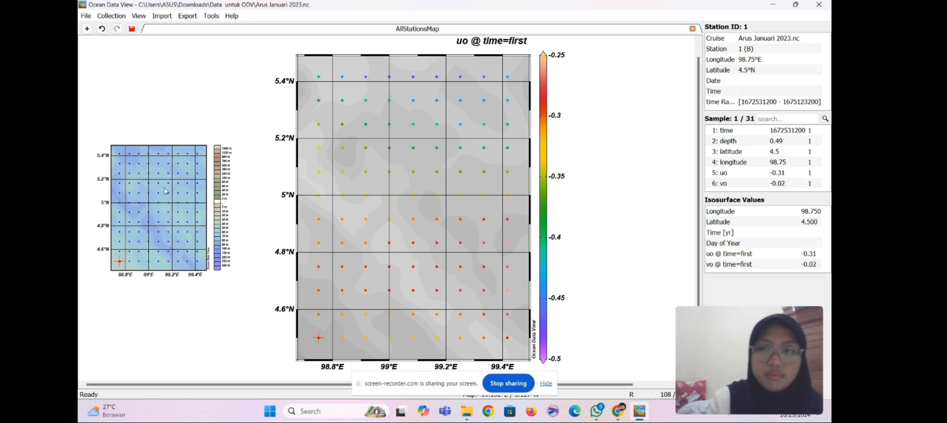
Step: Set the surface plot's Z-axis variable to vo @ time=first
{"action": "right_click", "coordinate": [387, 130]}
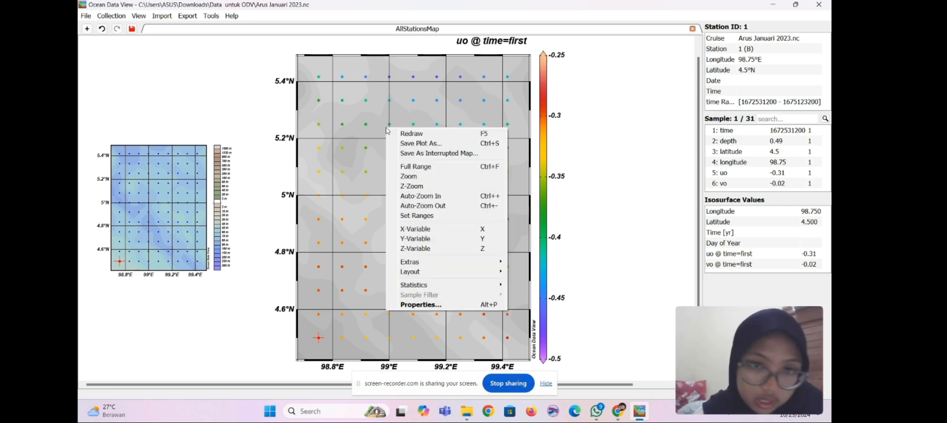
{"action": "left_click", "coordinate": [428, 248]}
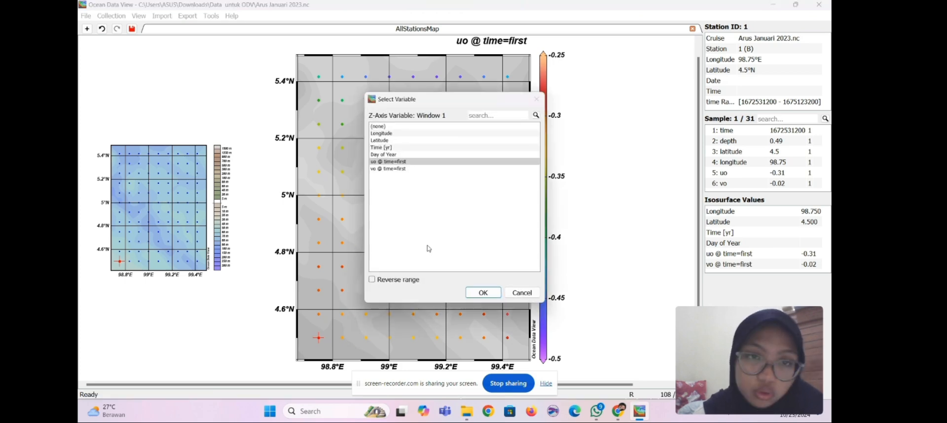
{"action": "left_click", "coordinate": [386, 169]}
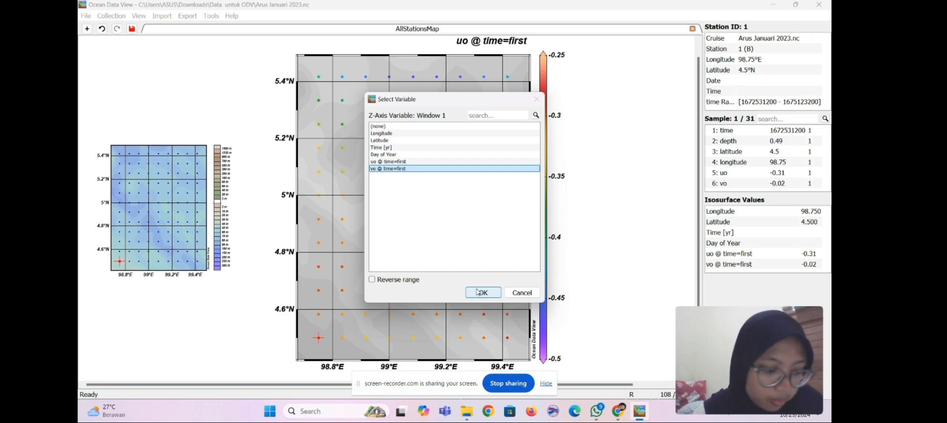
{"action": "left_click", "coordinate": [482, 293]}
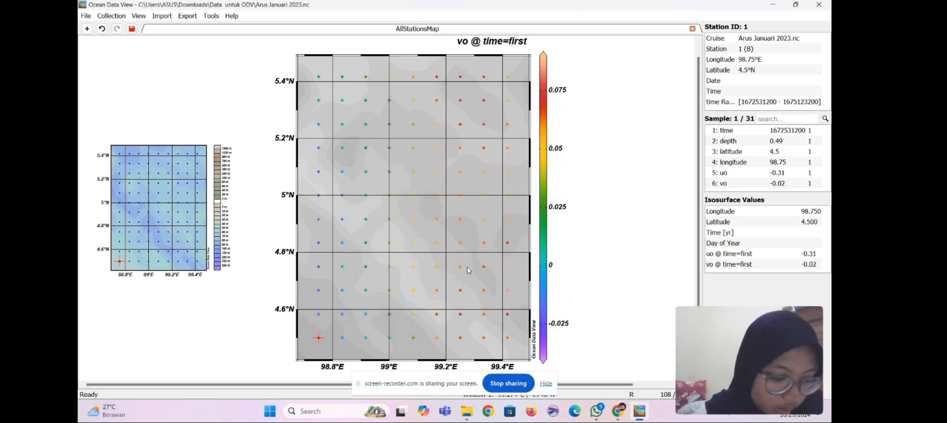
Step: Change the surface plot's original data display style from colored dots to Arrows
{"action": "right_click", "coordinate": [469, 271]}
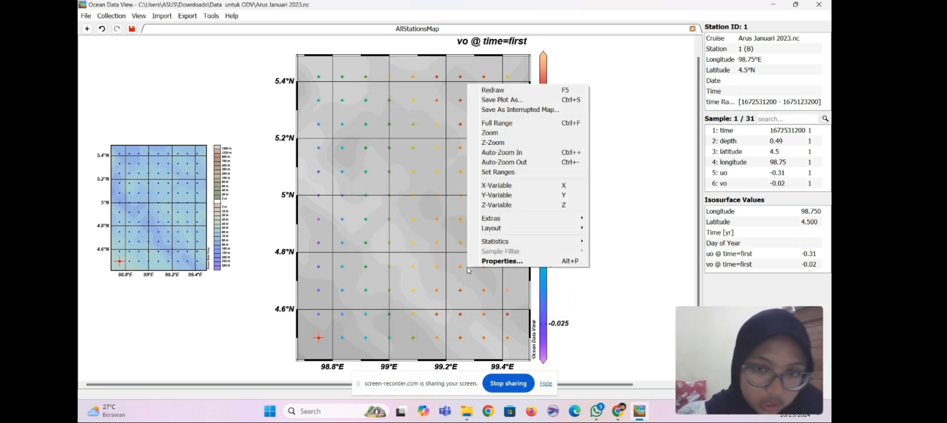
{"action": "left_click", "coordinate": [517, 261]}
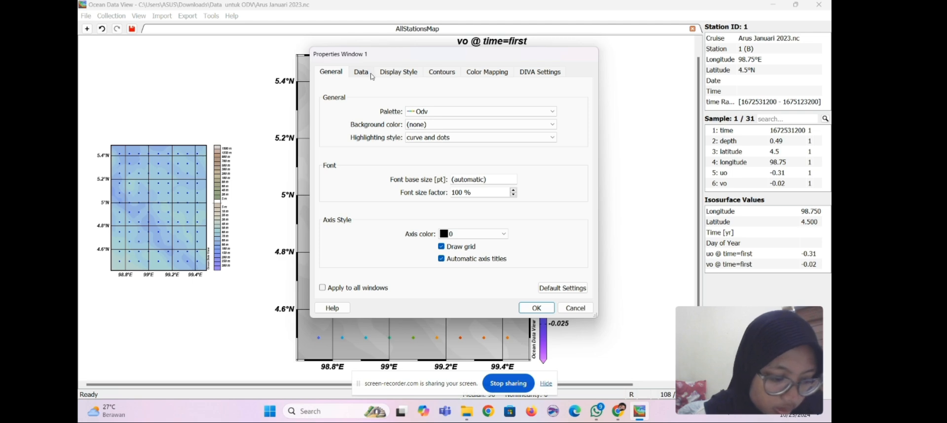
{"action": "left_click", "coordinate": [390, 74]}
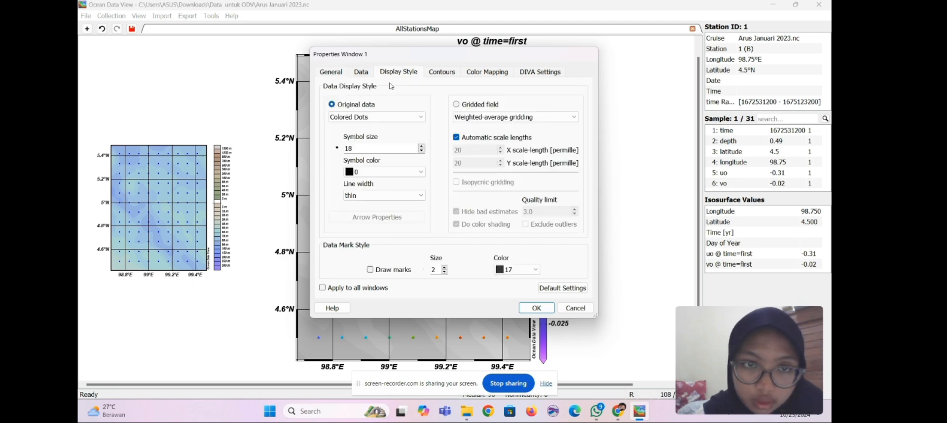
{"action": "left_click", "coordinate": [395, 118]}
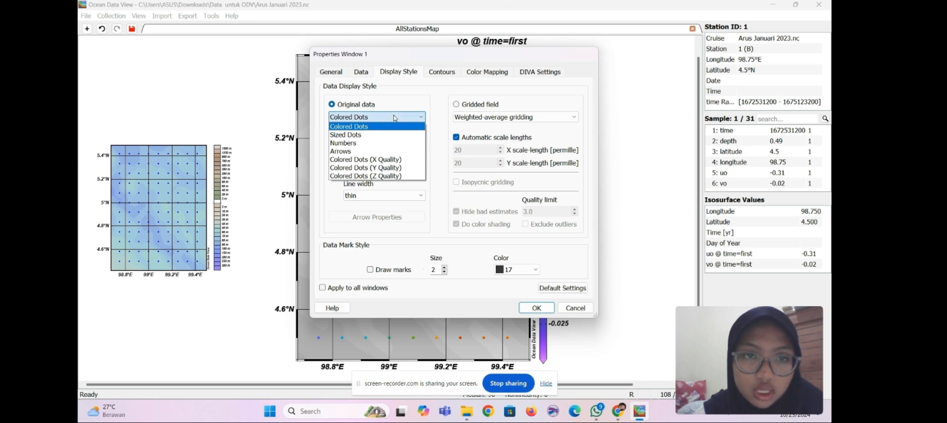
{"action": "left_click", "coordinate": [389, 152]}
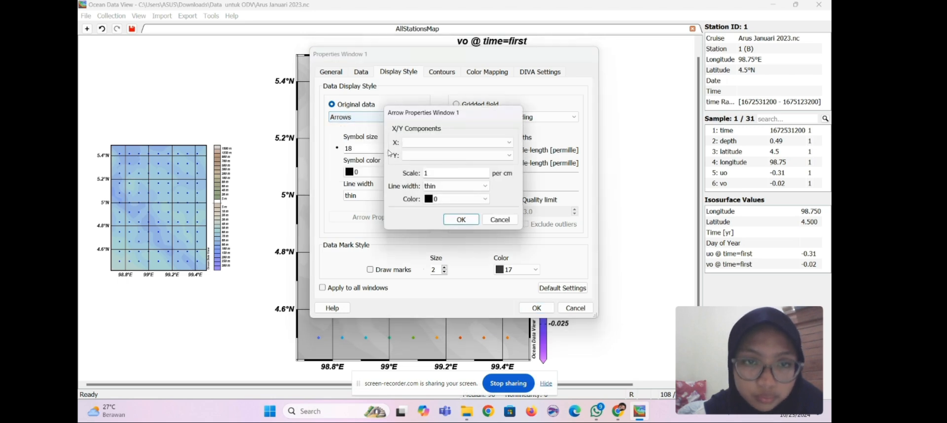
Step: Set the arrow components to uo @ time=first for X and vo @ time=first for Y, with arrow color 6, and apply the plot properties
{"action": "left_click", "coordinate": [419, 143]}
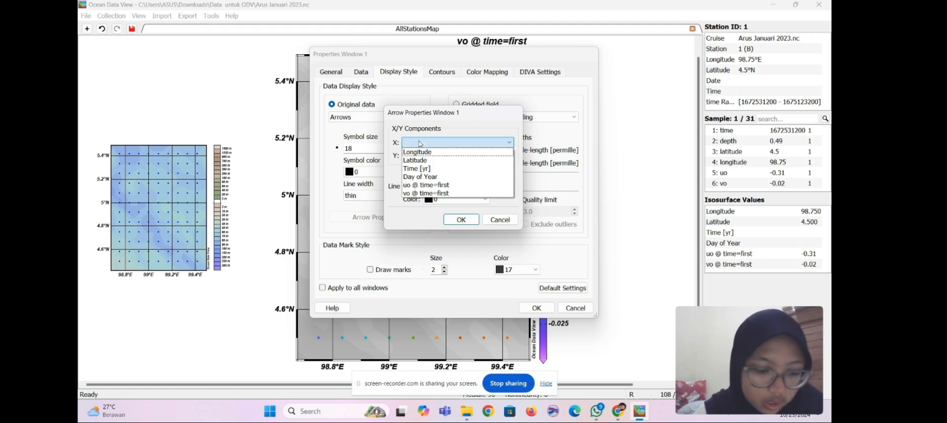
{"action": "left_click", "coordinate": [426, 185]}
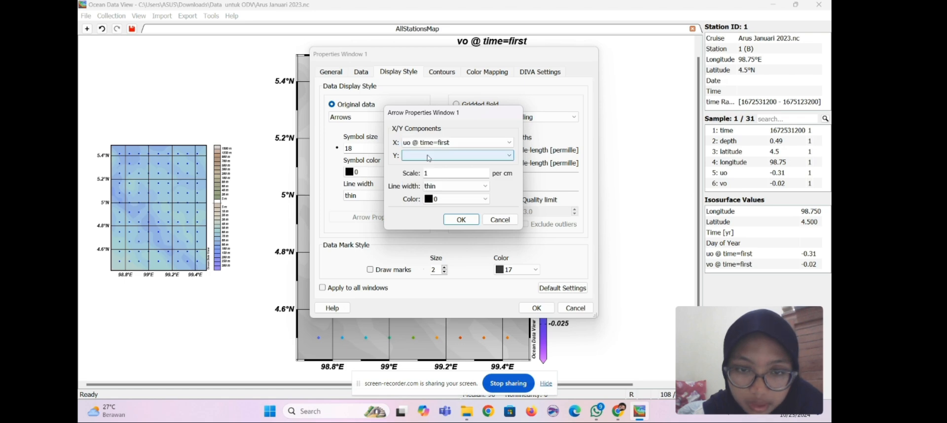
{"action": "left_click", "coordinate": [456, 198]}
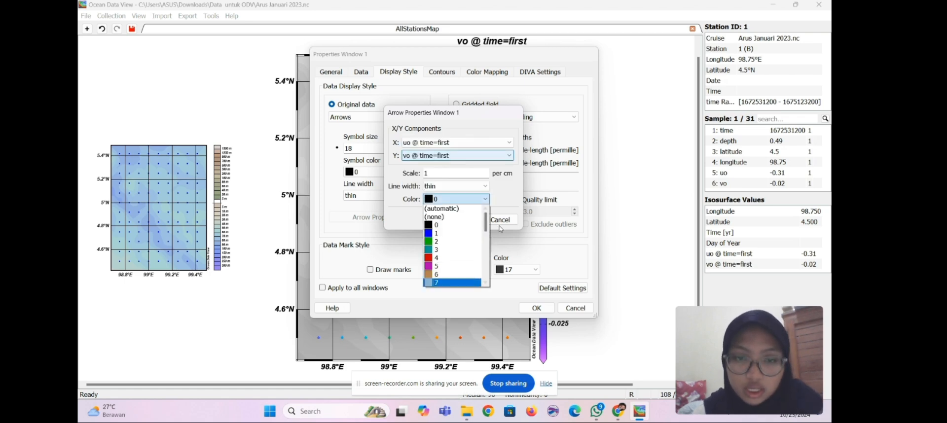
{"action": "left_click", "coordinate": [459, 275]}
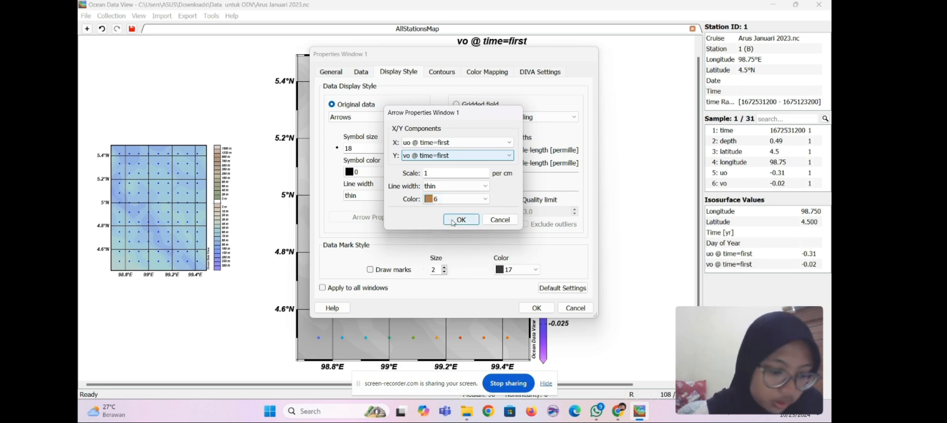
{"action": "left_click", "coordinate": [453, 222]}
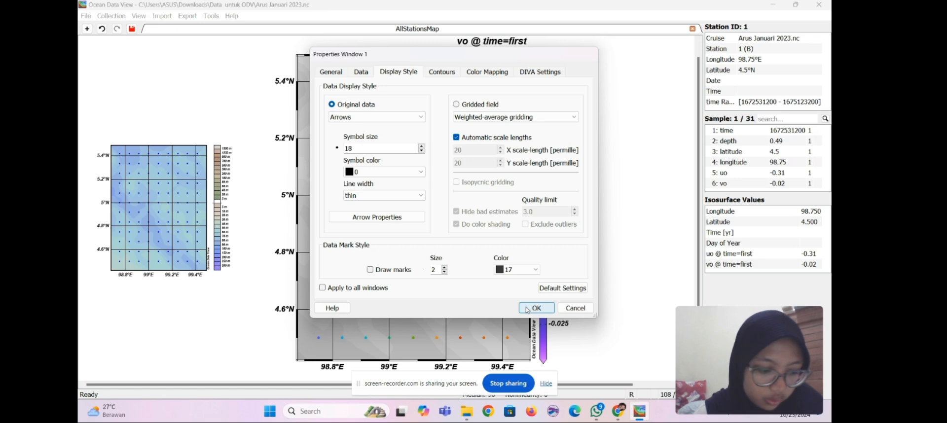
{"action": "left_click", "coordinate": [527, 309]}
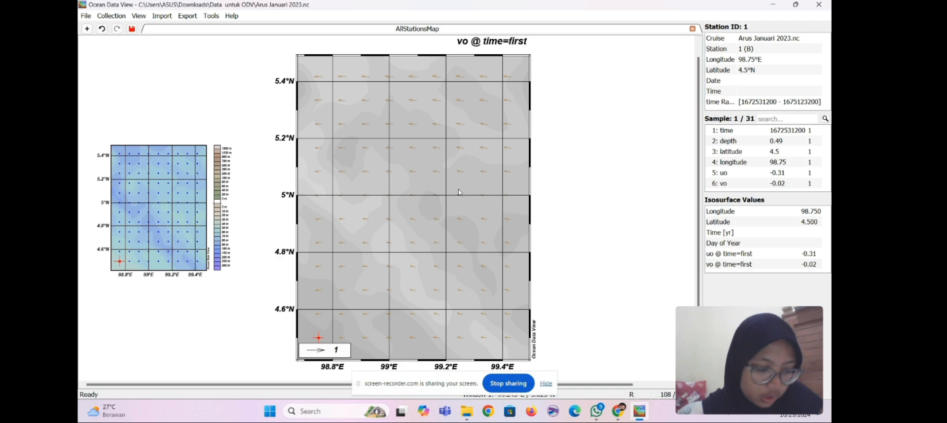
Step: Create an isosurface animation of the surface current plot over time, accepting the default start, step and frame settings
{"action": "right_click", "coordinate": [459, 193]}
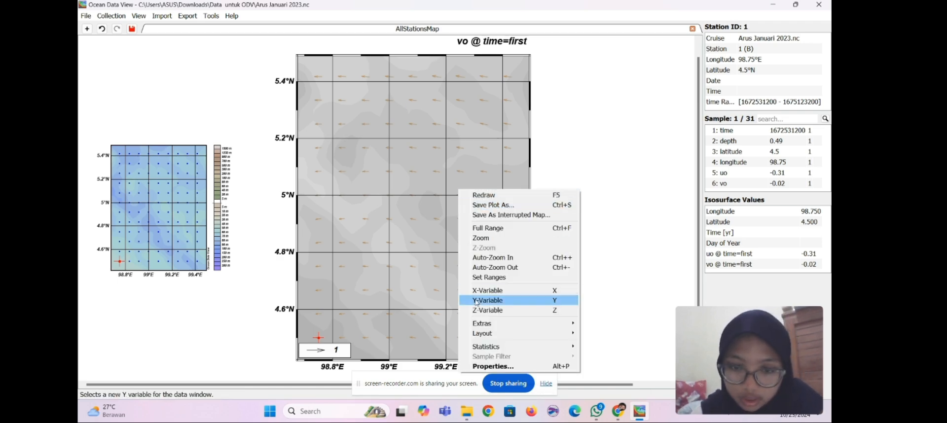
{"action": "mouse_move", "coordinate": [485, 324]}
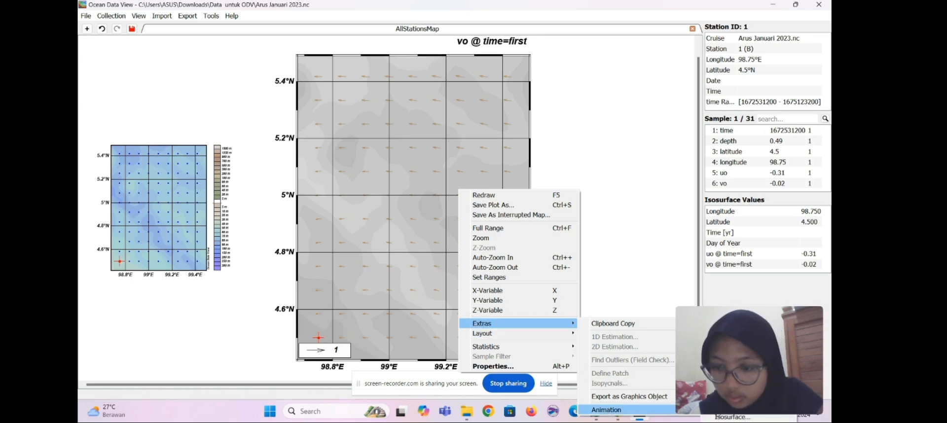
{"action": "left_click", "coordinate": [723, 420]}
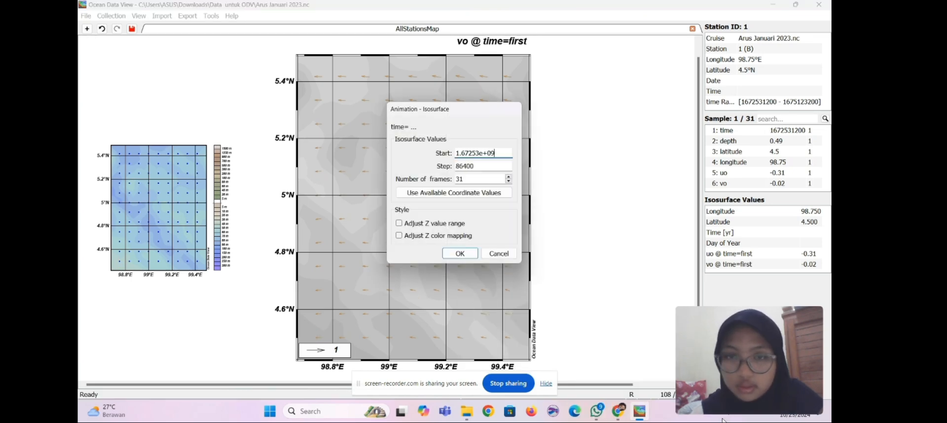
{"action": "left_click", "coordinate": [459, 254]}
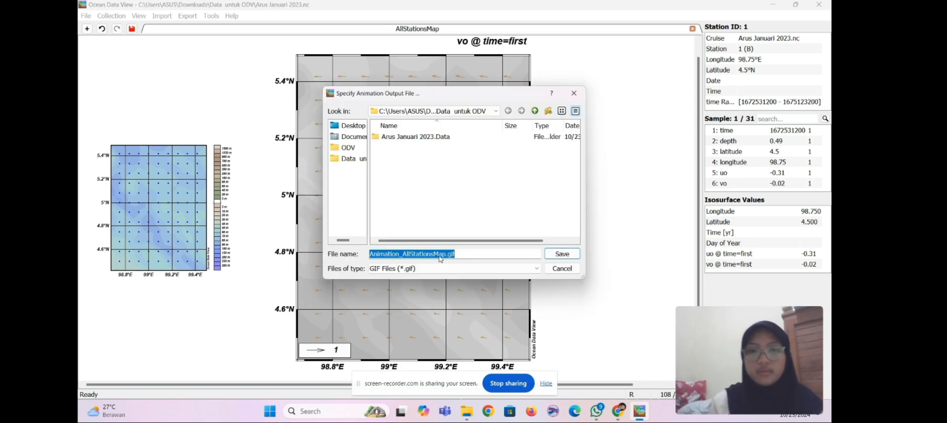
Step: Save the animation as ARUS JANUARI.gif in the Data untuk ODV folder
{"action": "left_click", "coordinate": [447, 254]}
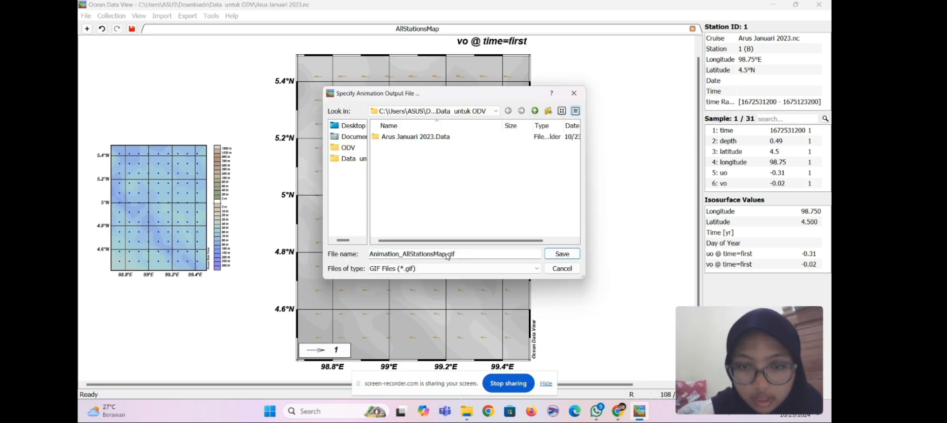
{"action": "key", "text": "BackSpace"}
{"action": "key", "text": "BackSpace"}
{"action": "key", "text": "BackSpace"}
{"action": "key", "text": "BackSpace"}
{"action": "key", "text": "BackSpace"}
{"action": "key", "text": "BackSpace"}
{"action": "key", "text": "BackSpace"}
{"action": "key", "text": "BackSpace"}
{"action": "key", "text": "BackSpace"}
{"action": "key", "text": "BackSpace"}
{"action": "key", "text": "BackSpace"}
{"action": "key", "text": "BackSpace"}
{"action": "key", "text": "BackSpace"}
{"action": "key", "text": "BackSpace"}
{"action": "key", "text": "BackSpace"}
{"action": "key", "text": "BackSpace"}
{"action": "key", "text": "BackSpace"}
{"action": "key", "text": "BackSpace"}
{"action": "key", "text": "BackSpace"}
{"action": "key", "text": "BackSpace"}
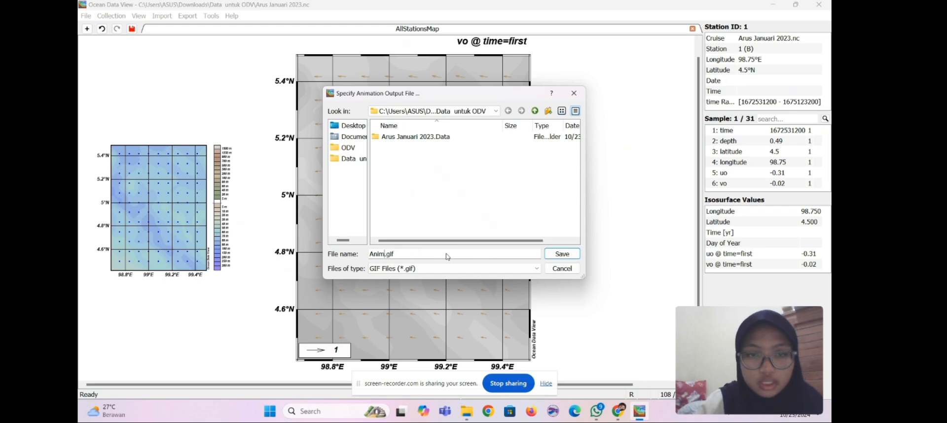
{"action": "key", "text": "BackSpace"}
{"action": "type", "text": "RUS JANUA"}
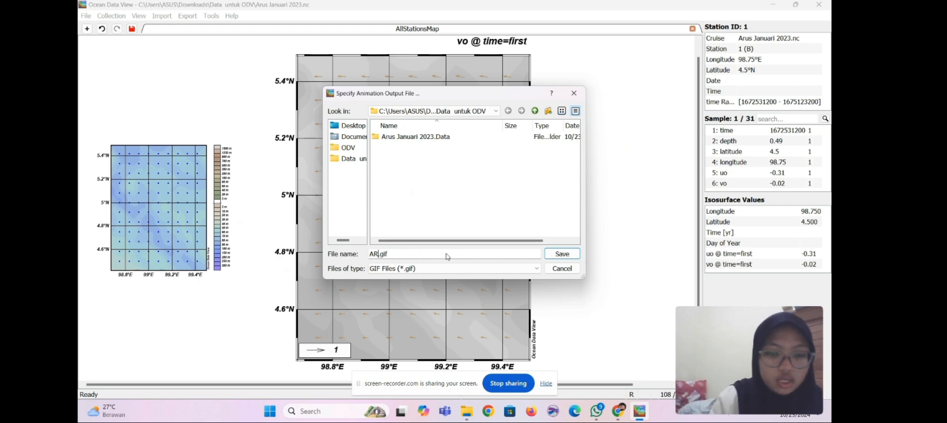
{"action": "type", "text": "RI"}
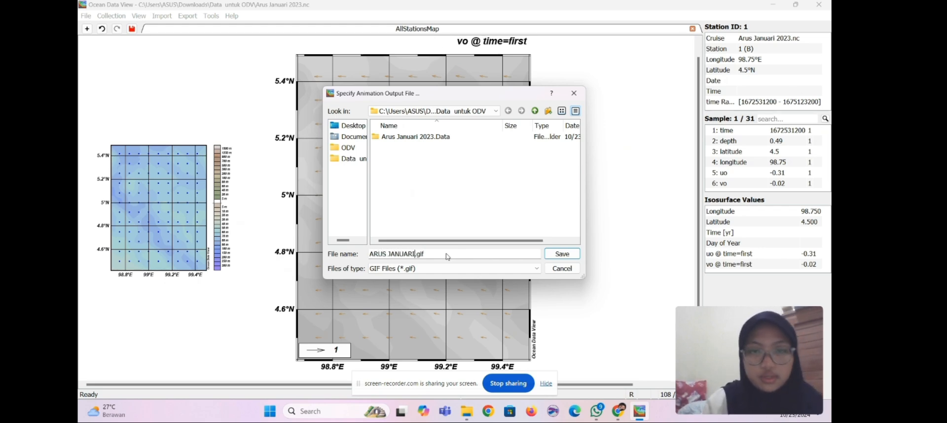
{"action": "left_click", "coordinate": [561, 253]}
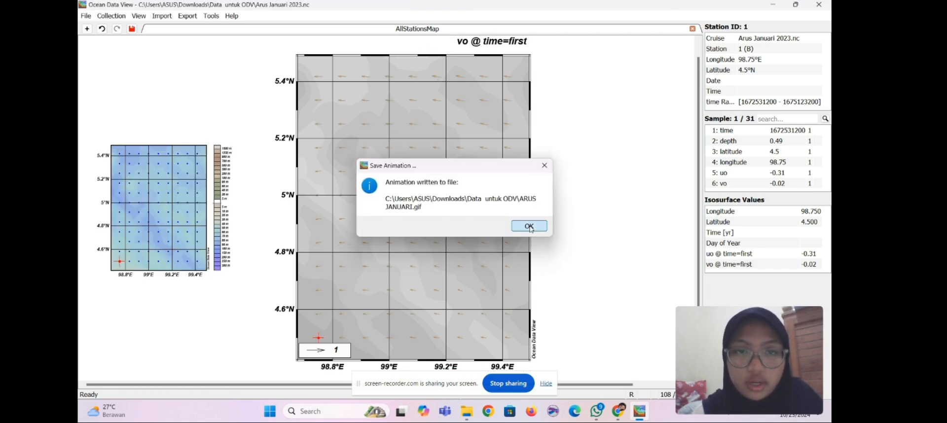
{"action": "left_click", "coordinate": [529, 225]}
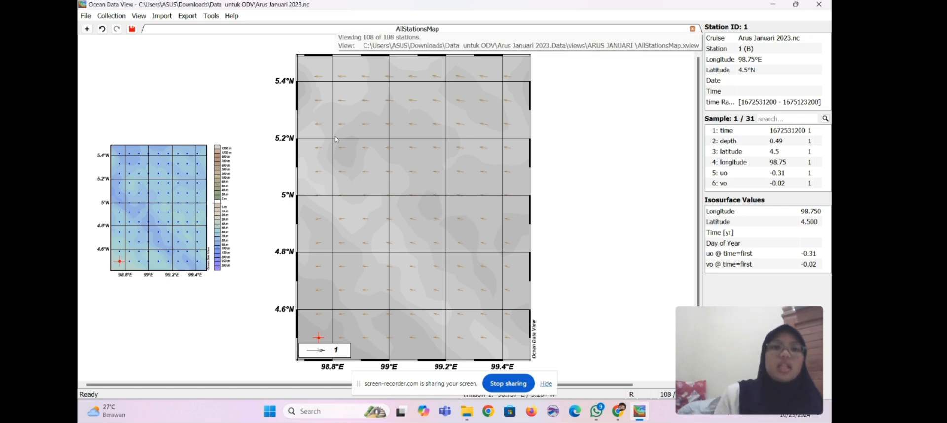
Step: Open the Arus Juni 2023.nc file from the Data untuk ODV folder
{"action": "left_click", "coordinate": [86, 20]}
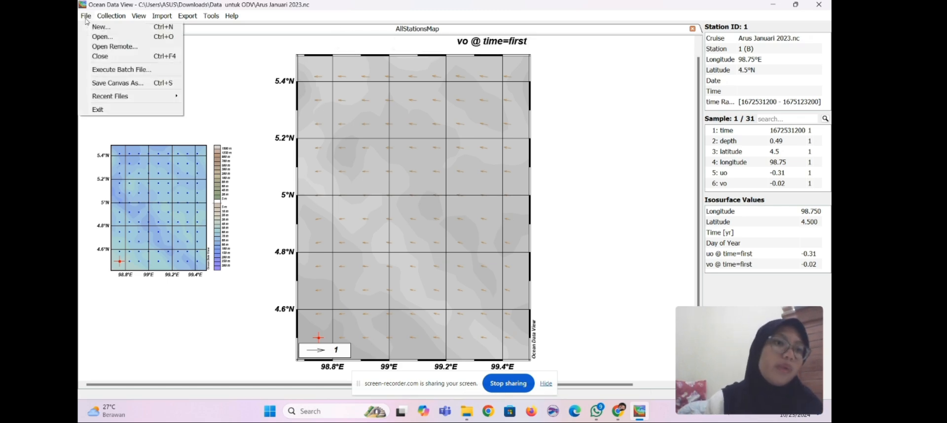
{"action": "left_click", "coordinate": [103, 36]}
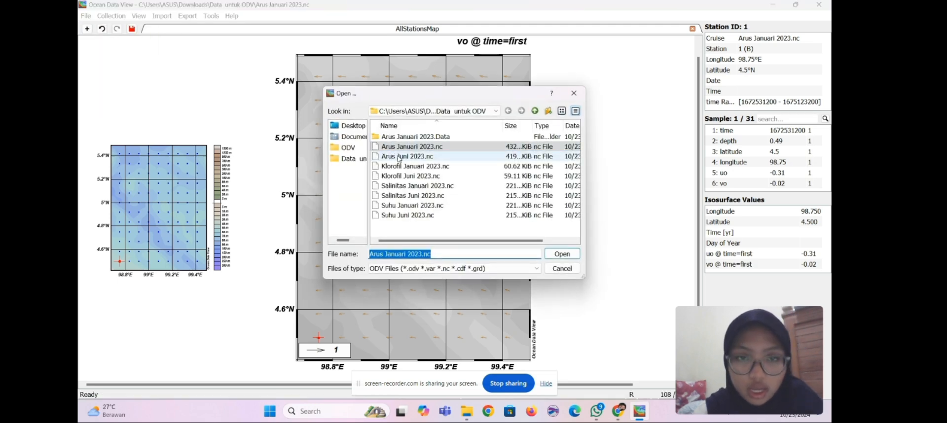
{"action": "double_click", "coordinate": [399, 157]}
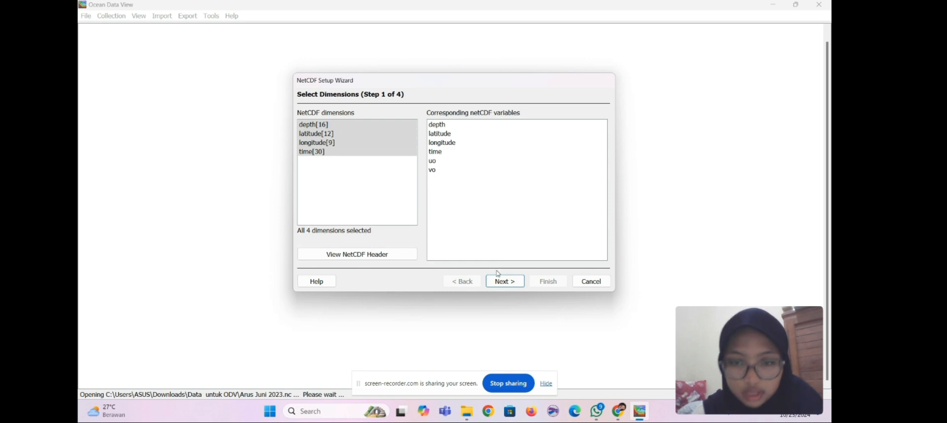
Step: Accept the default dimensions and metadata in the NetCDF setup and choose time as the primary variable
{"action": "left_click", "coordinate": [500, 284]}
{"action": "left_click", "coordinate": [500, 284]}
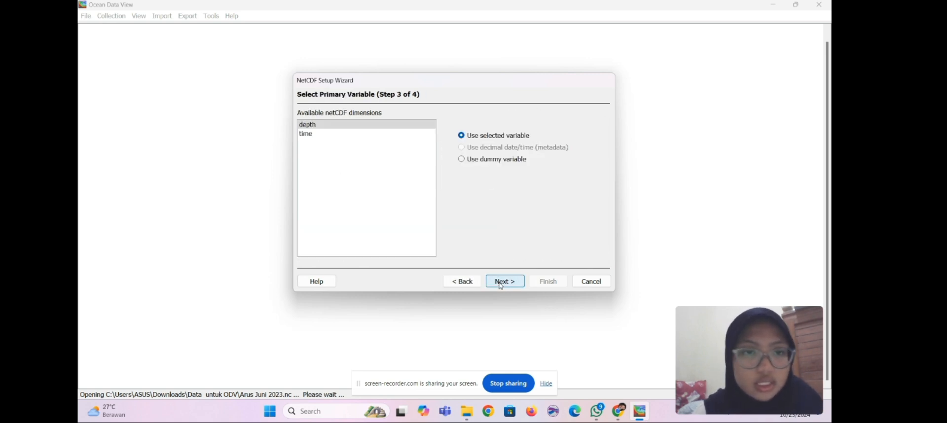
{"action": "left_click", "coordinate": [347, 133]}
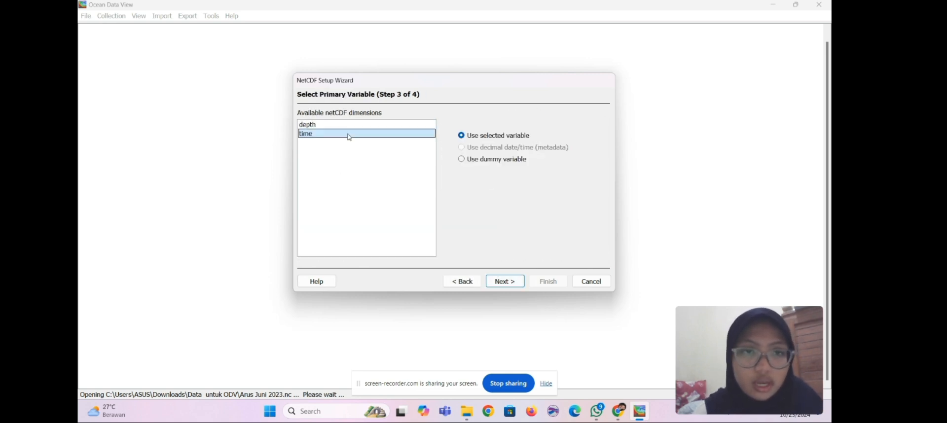
{"action": "left_click", "coordinate": [505, 282]}
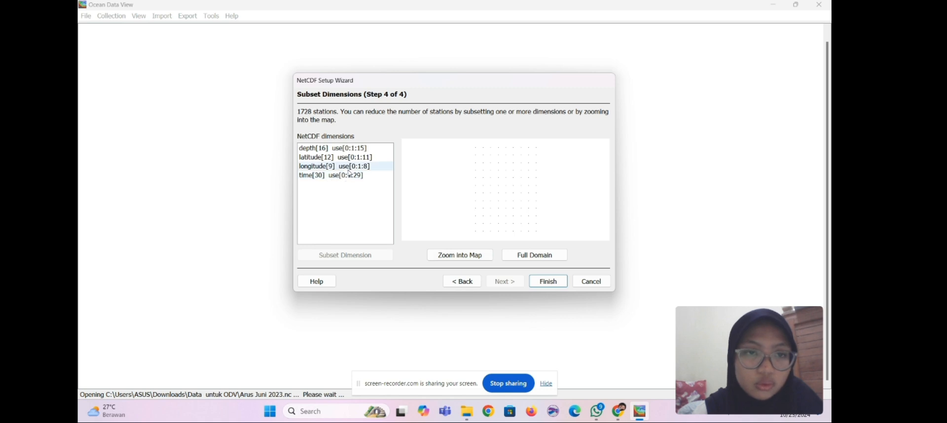
Step: Finish the June NetCDF setup without subsetting any dimension and save it under the name ARUS JUNI
{"action": "left_click", "coordinate": [360, 148]}
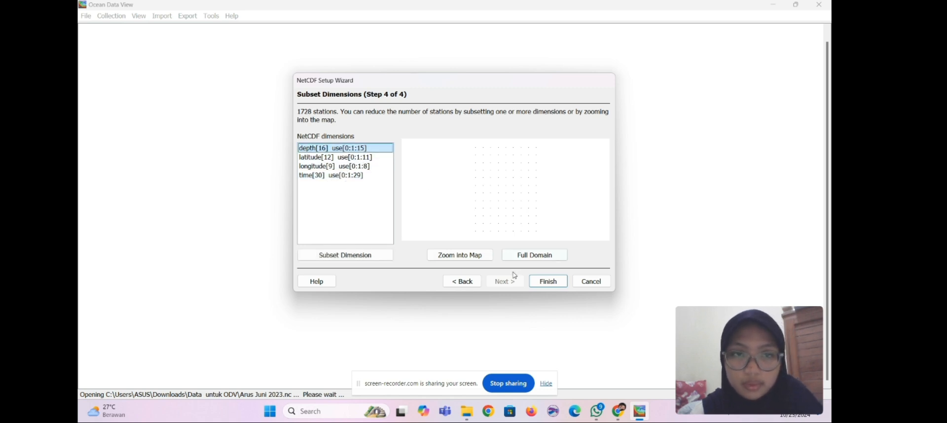
{"action": "left_click", "coordinate": [542, 281]}
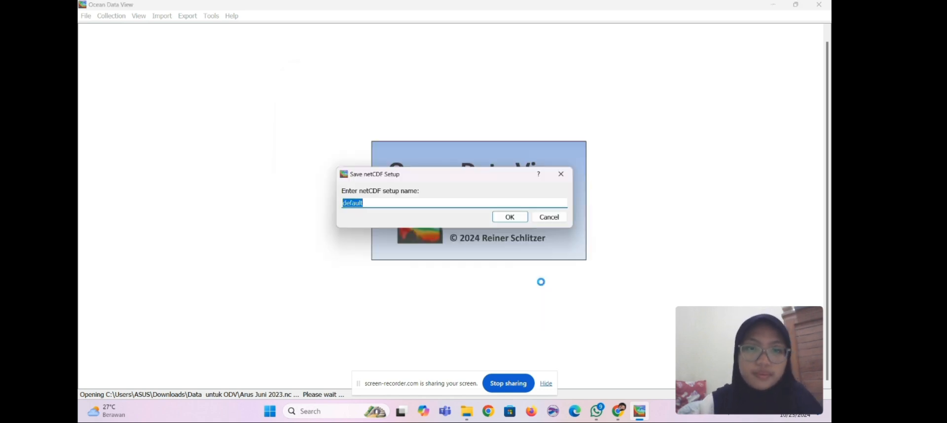
{"action": "type", "text": "A"}
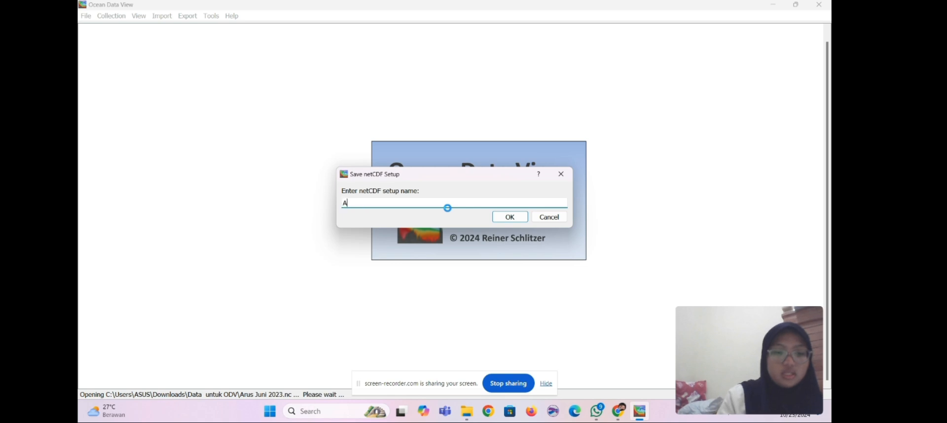
{"action": "type", "text": "RUS JUNI"}
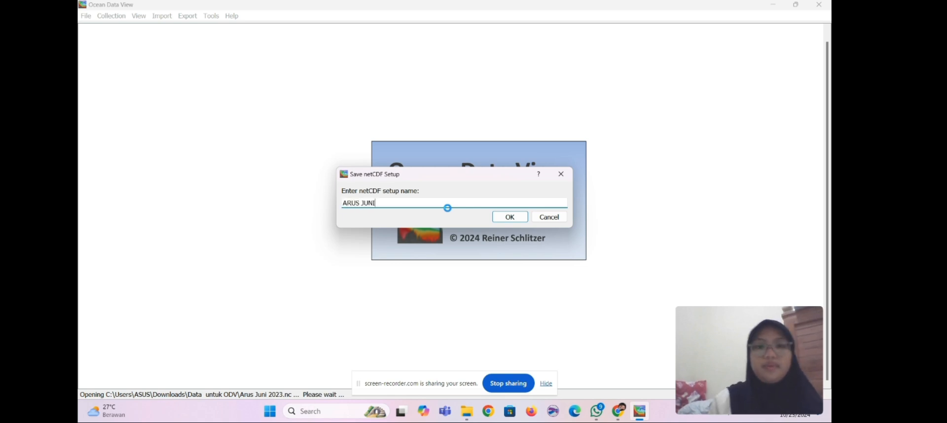
{"action": "left_click", "coordinate": [508, 216]}
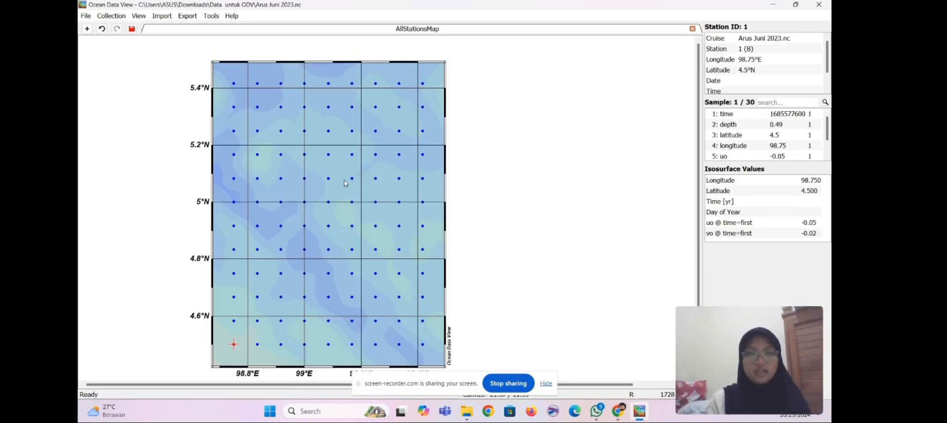
Step: Turn on the Land topography layer and the color bar for the station map
{"action": "right_click", "coordinate": [294, 166]}
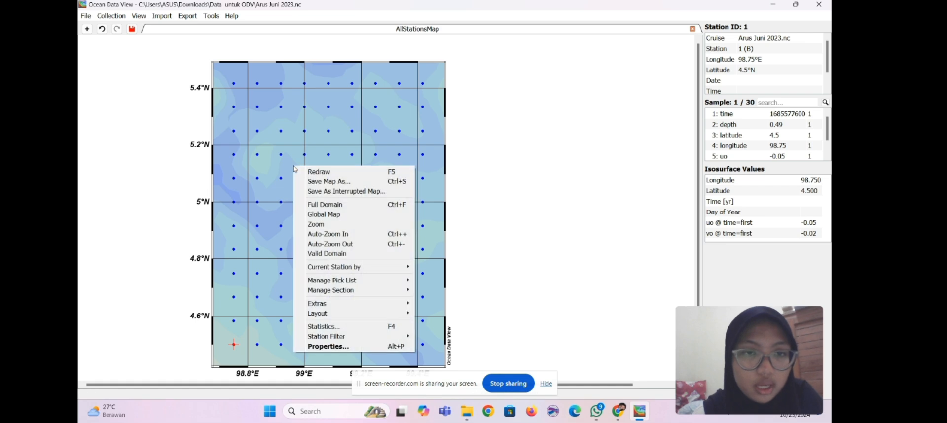
{"action": "left_click", "coordinate": [329, 347]}
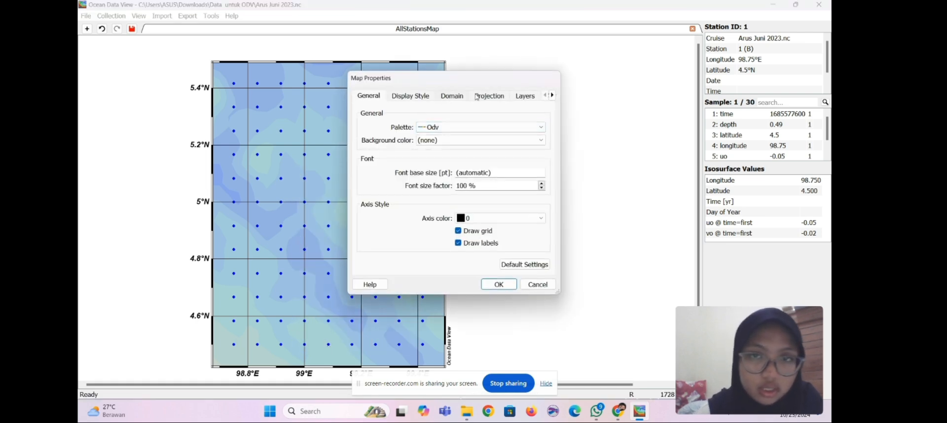
{"action": "left_click", "coordinate": [524, 96]}
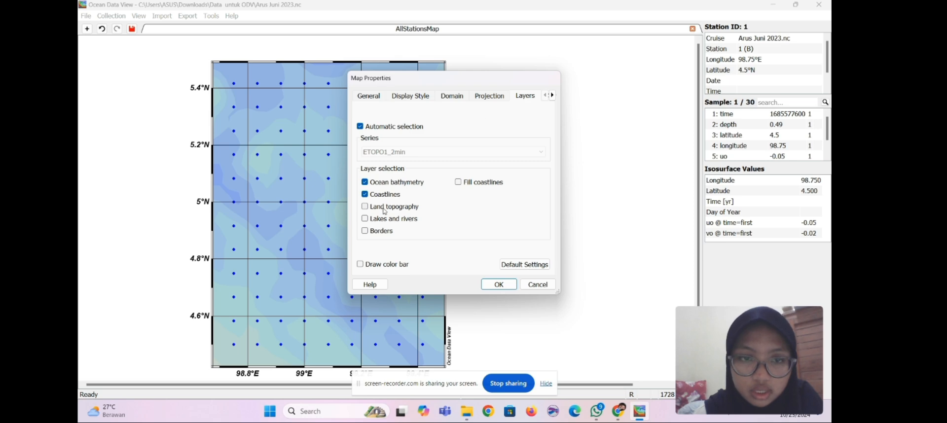
{"action": "left_click", "coordinate": [360, 265]}
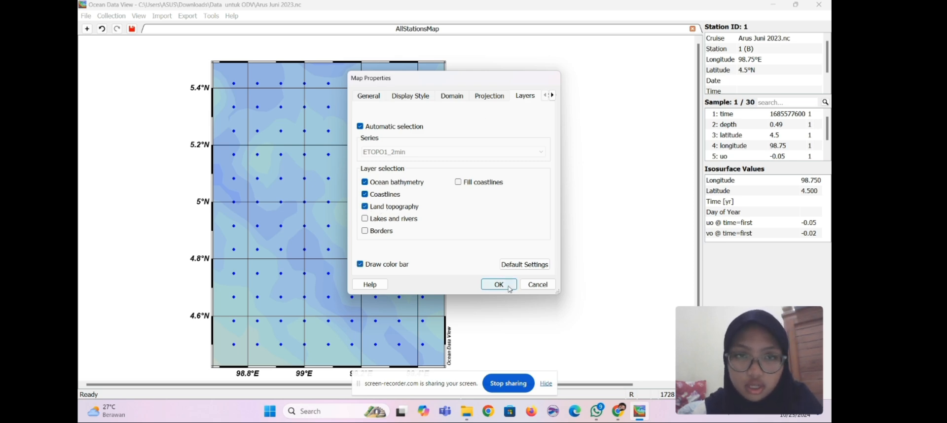
{"action": "left_click", "coordinate": [510, 286]}
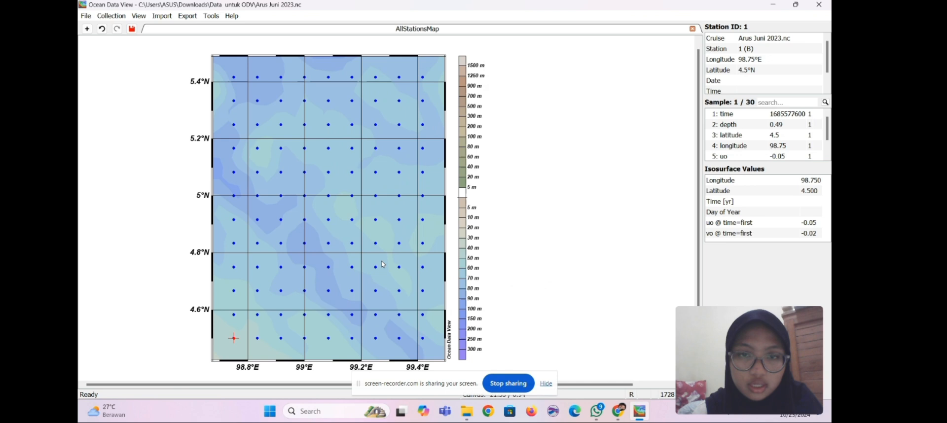
Step: Apply the 1 SURFACE Window layout template to the canvas
{"action": "right_click", "coordinate": [321, 208]}
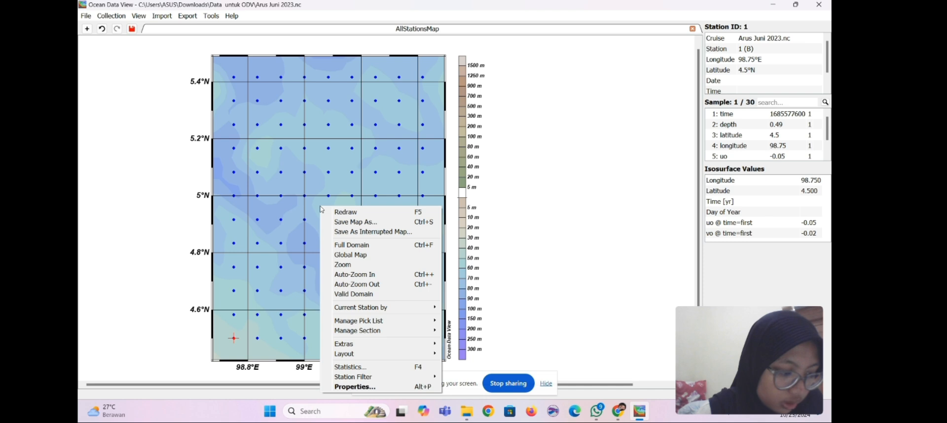
{"action": "right_click", "coordinate": [536, 181]}
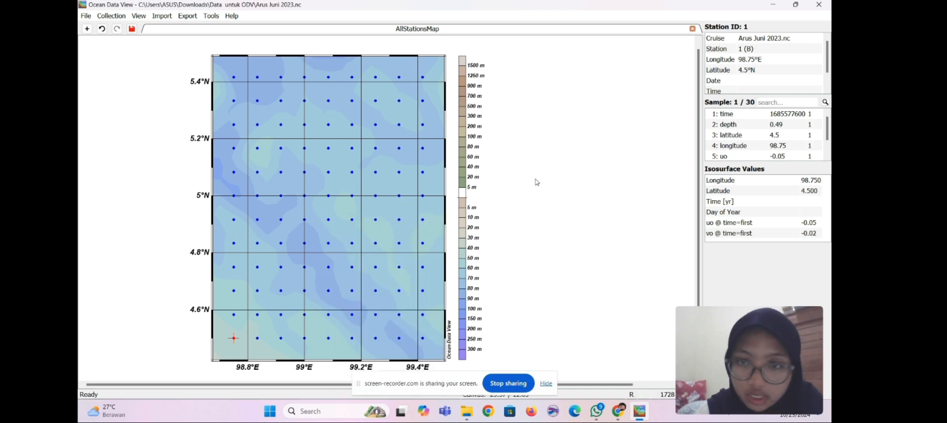
{"action": "right_click", "coordinate": [536, 182]}
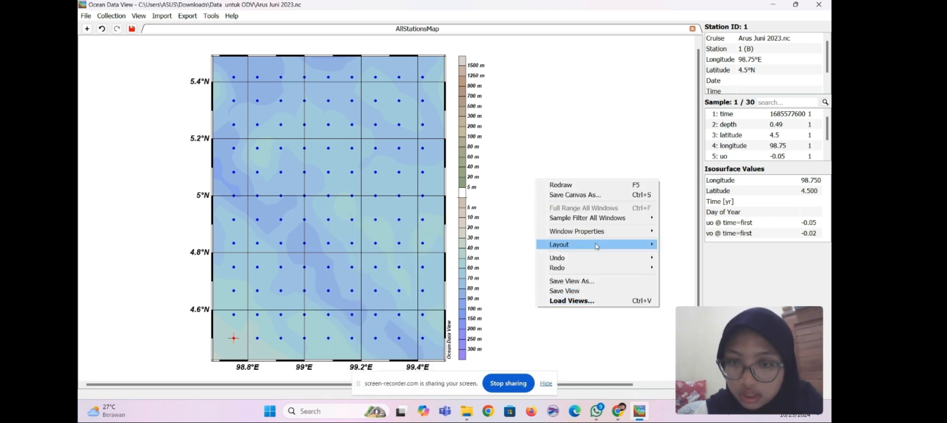
{"action": "mouse_move", "coordinate": [597, 246]}
{"action": "mouse_move", "coordinate": [681, 244]}
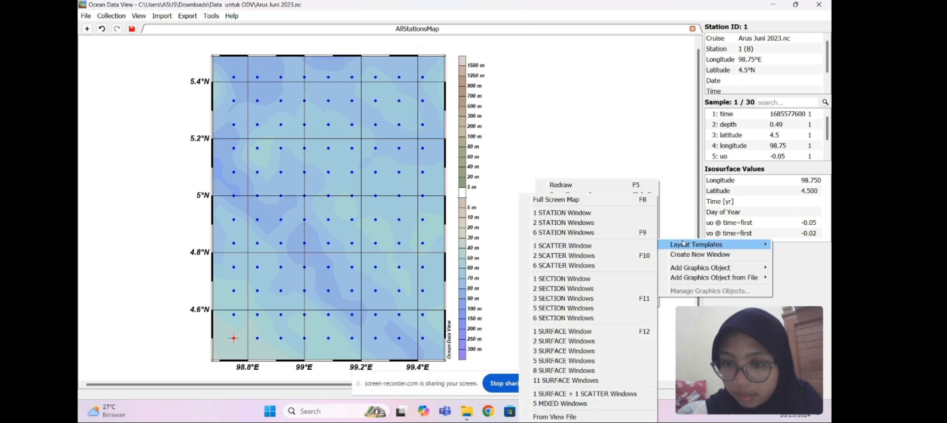
{"action": "left_click", "coordinate": [609, 332]}
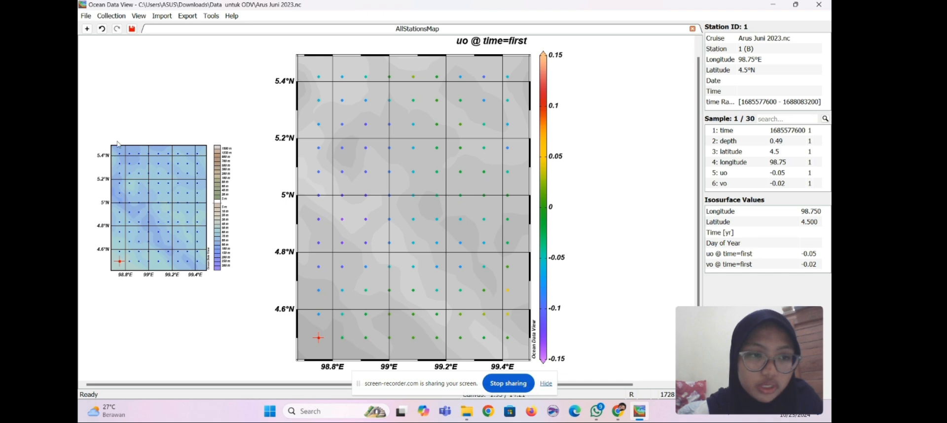
Step: Set the Z-axis variable of the surface window to vo @ time=first
{"action": "right_click", "coordinate": [404, 145]}
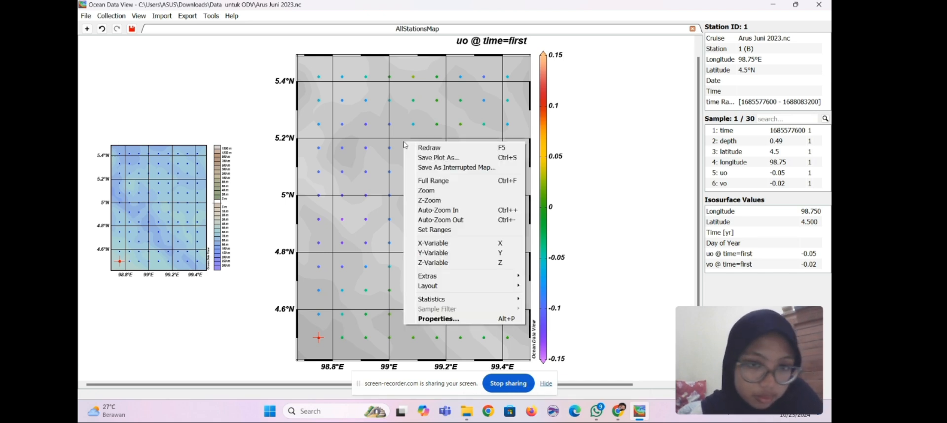
{"action": "left_click", "coordinate": [461, 264]}
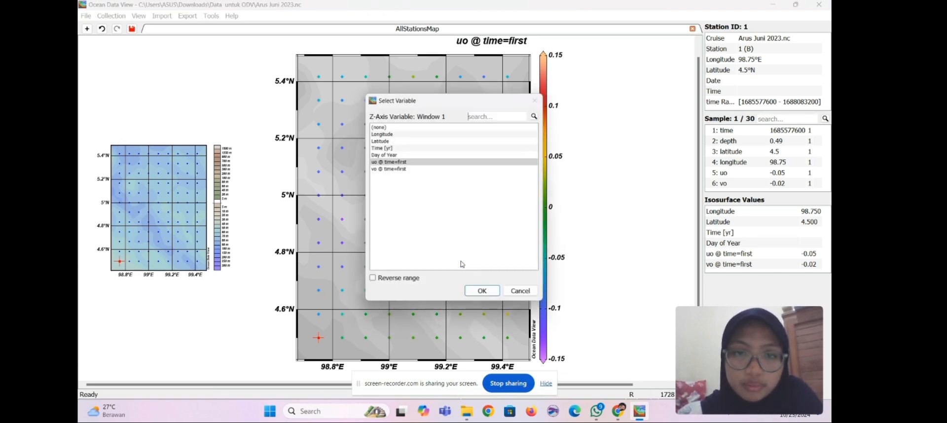
{"action": "left_click", "coordinate": [411, 169]}
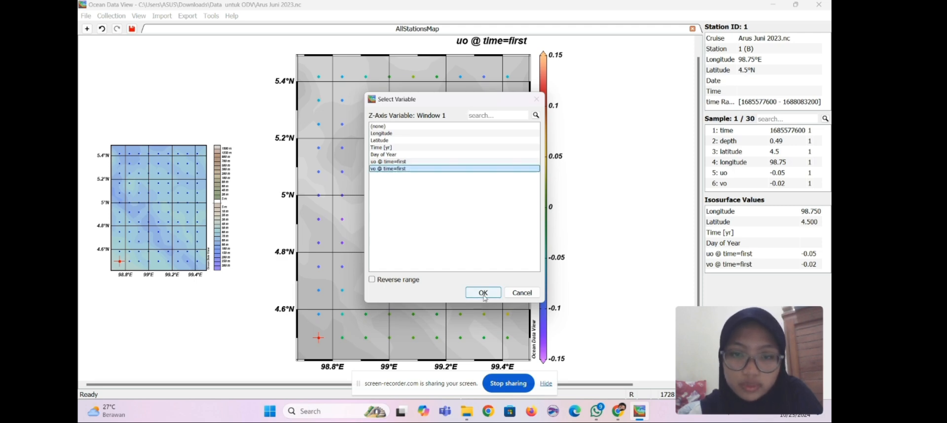
{"action": "left_click", "coordinate": [483, 294]}
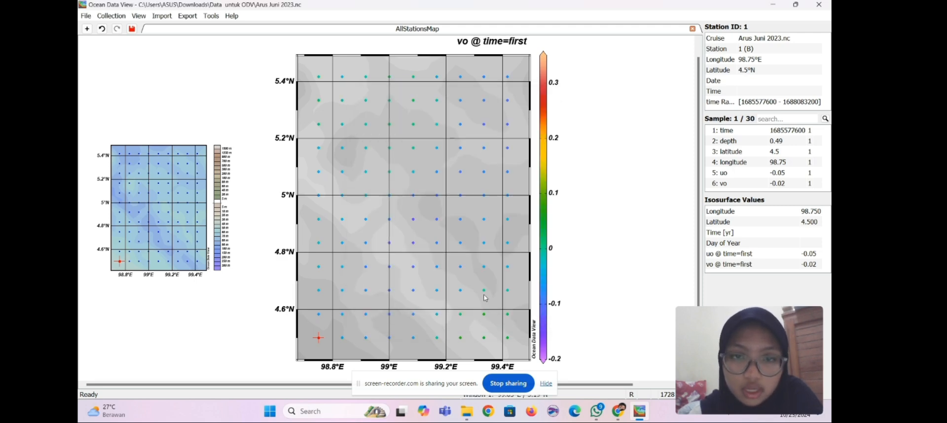
Step: Change the original data display style of the surface window to Arrows
{"action": "right_click", "coordinate": [431, 224]}
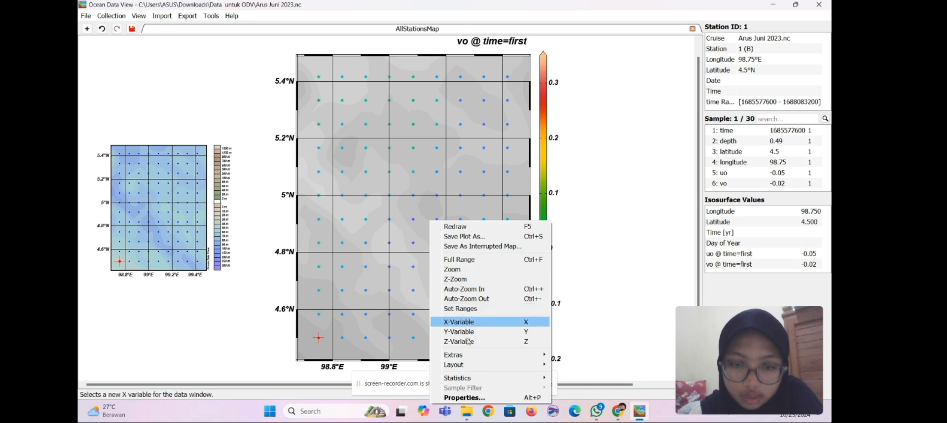
{"action": "left_click", "coordinate": [473, 397]}
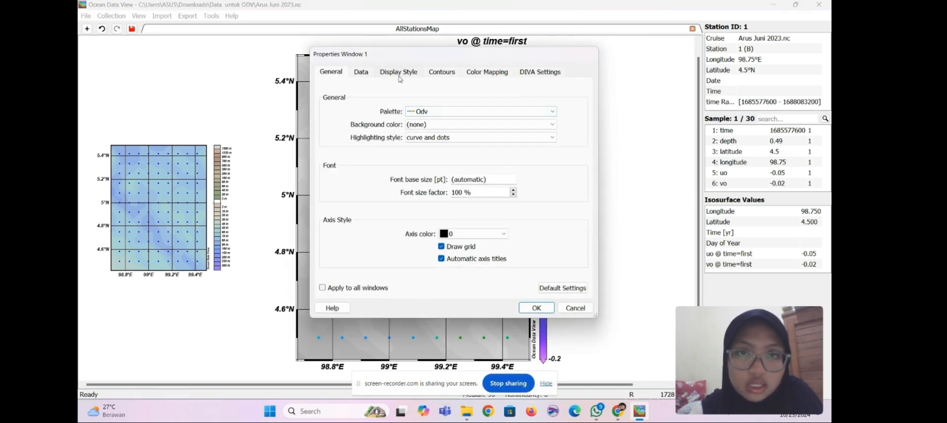
{"action": "left_click", "coordinate": [399, 72]}
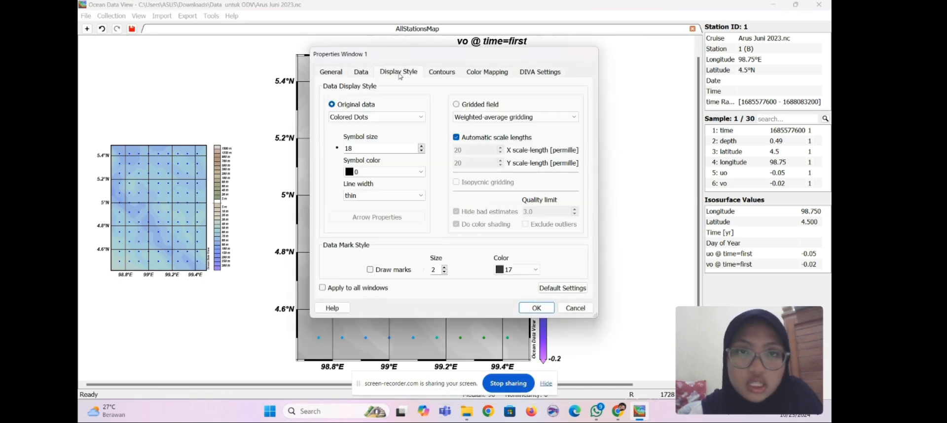
{"action": "left_click", "coordinate": [392, 118]}
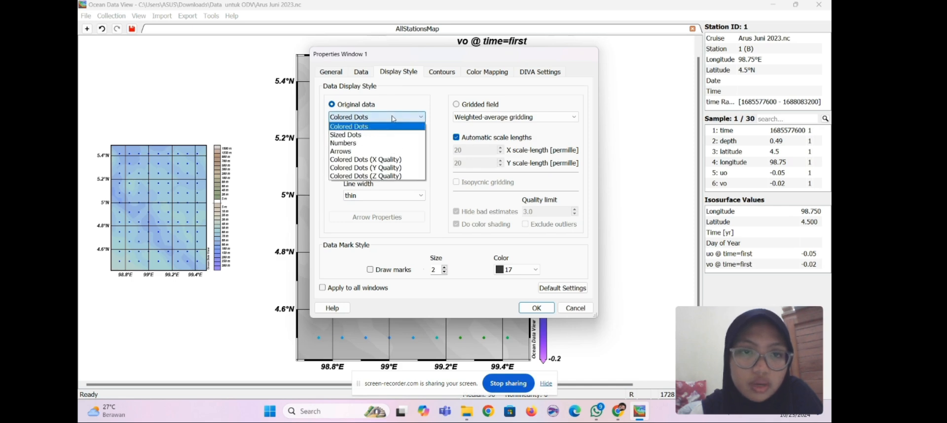
{"action": "left_click", "coordinate": [386, 151]}
Step: Set the arrow components to uo @ time=first for X and vo @ time=first for Y
{"action": "left_click", "coordinate": [376, 217]}
{"action": "left_click", "coordinate": [414, 144]}
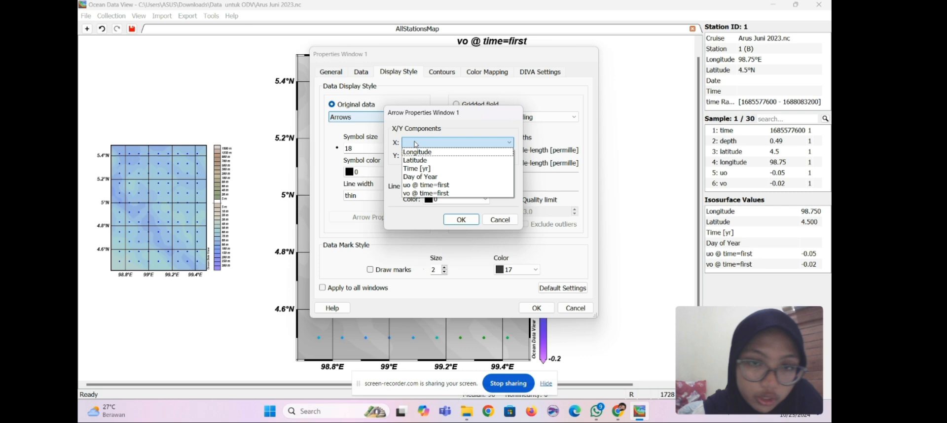
{"action": "left_click", "coordinate": [416, 184]}
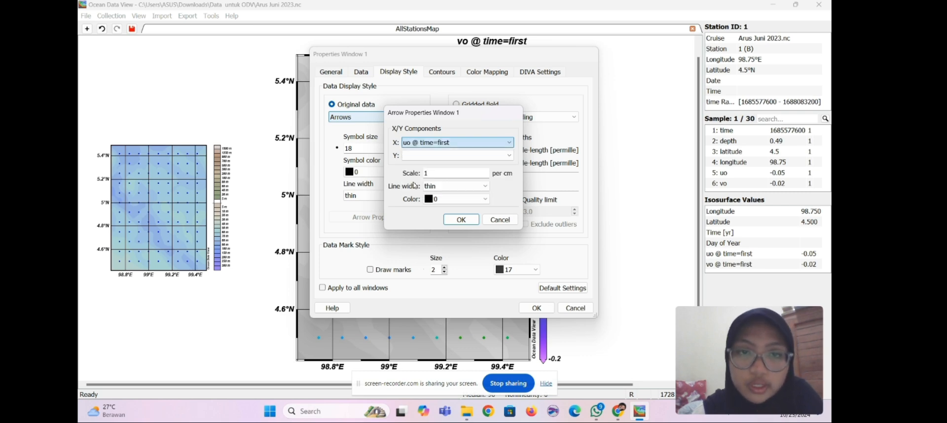
{"action": "left_click", "coordinate": [411, 155]}
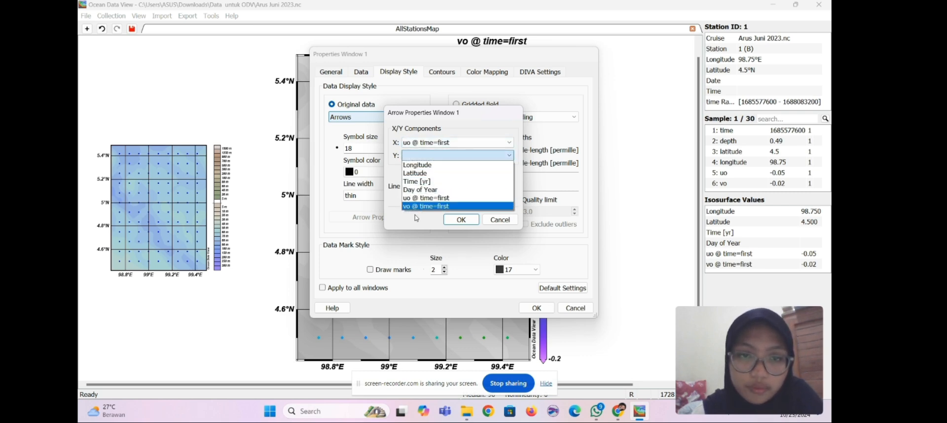
{"action": "left_click", "coordinate": [418, 212]}
{"action": "left_click", "coordinate": [436, 199]}
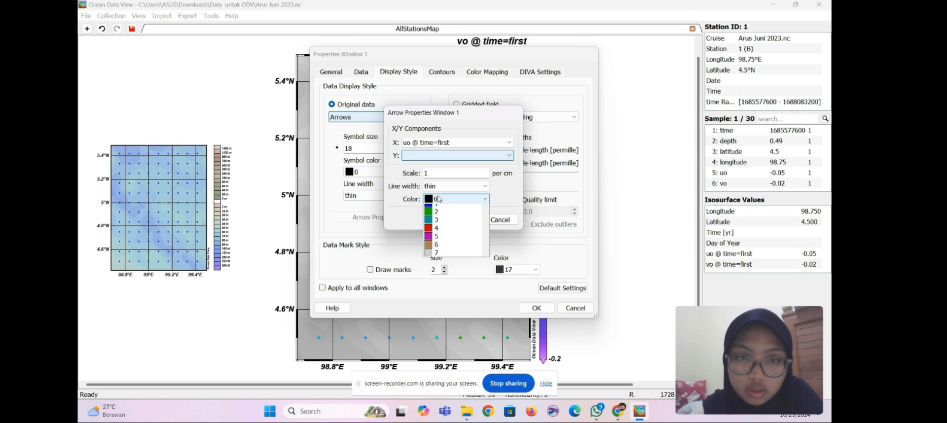
{"action": "left_click", "coordinate": [434, 156]}
{"action": "left_click", "coordinate": [434, 155]}
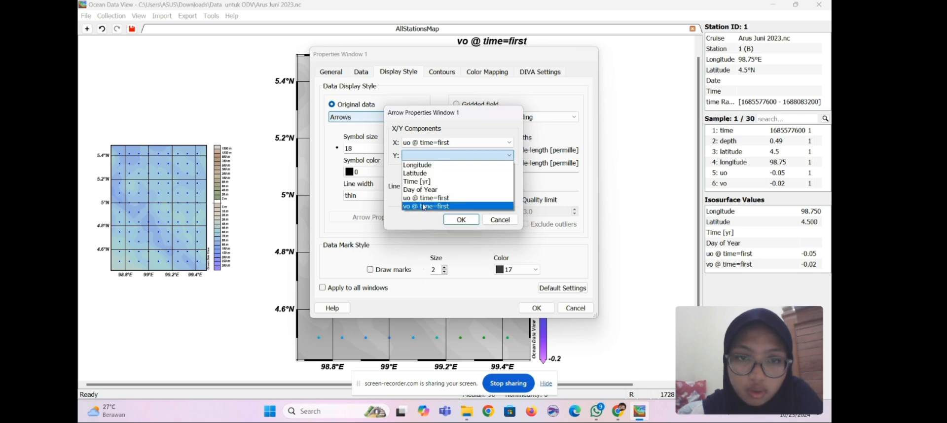
{"action": "left_click", "coordinate": [423, 206]}
Step: Set the arrow color to 6 and apply the arrow settings to the surface plot
{"action": "left_click", "coordinate": [434, 199]}
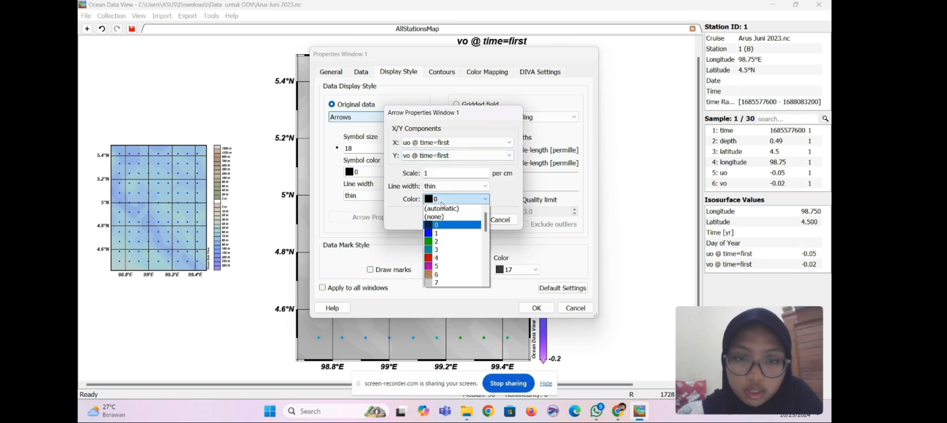
{"action": "left_click", "coordinate": [431, 274]}
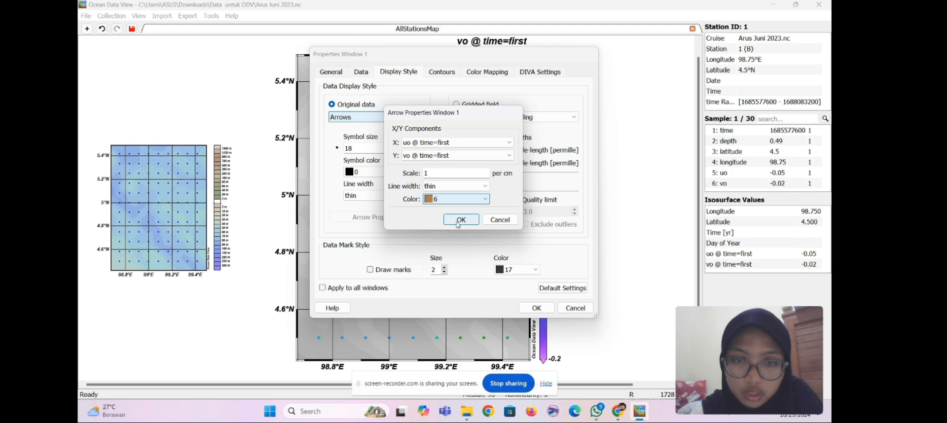
{"action": "left_click", "coordinate": [458, 221]}
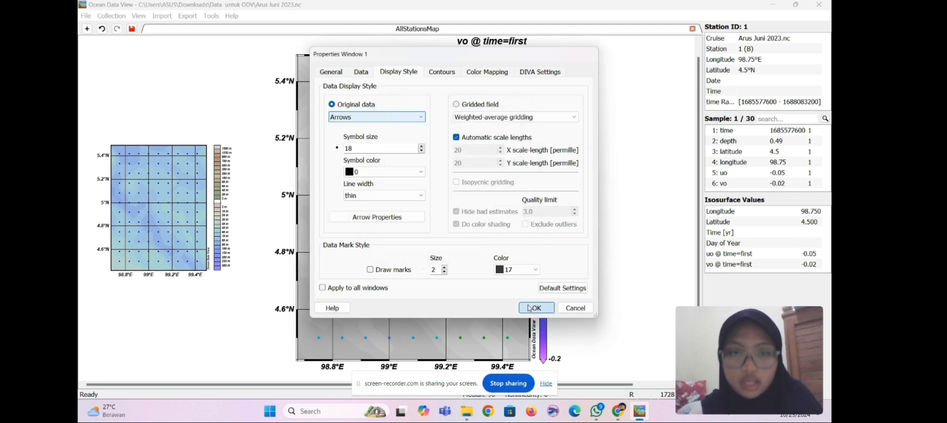
{"action": "left_click", "coordinate": [537, 308]}
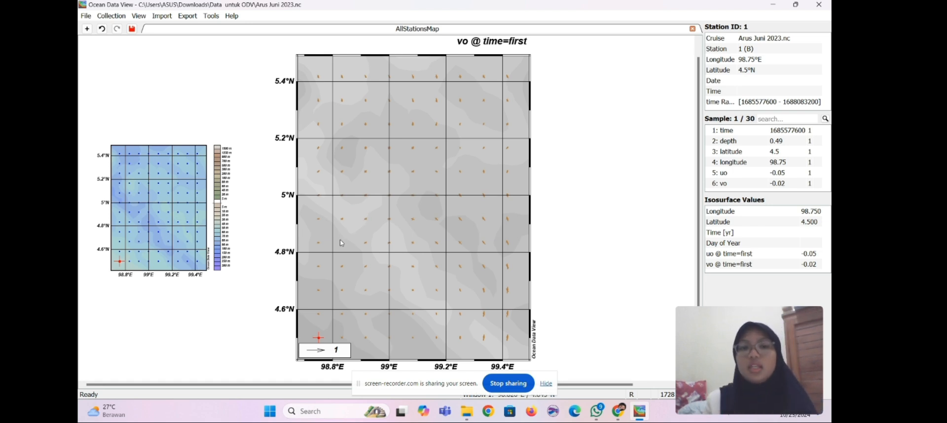
Step: Create an isosurface animation of the current surface map over time, accepting a step of 86400 and 30 frames
{"action": "right_click", "coordinate": [381, 212]}
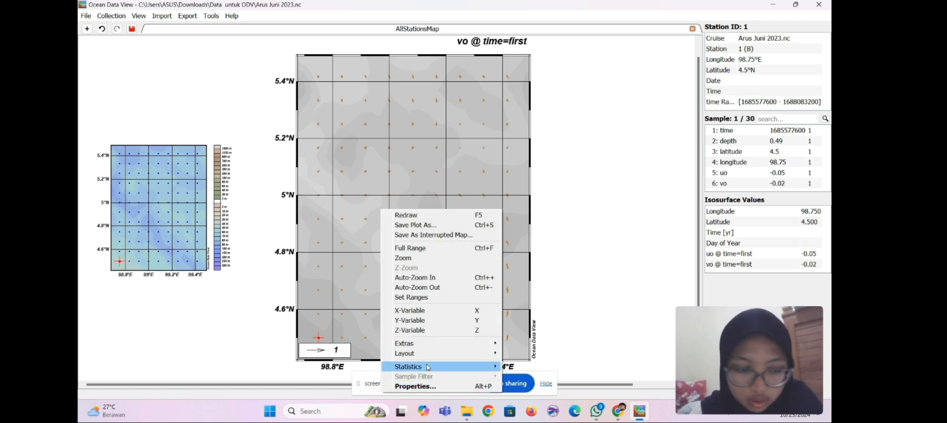
{"action": "mouse_move", "coordinate": [427, 367]}
{"action": "mouse_move", "coordinate": [488, 343]}
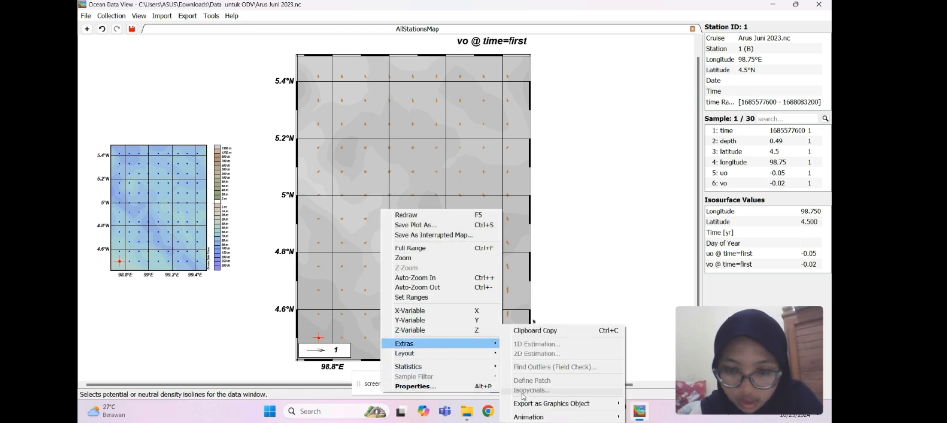
{"action": "mouse_move", "coordinate": [543, 417]}
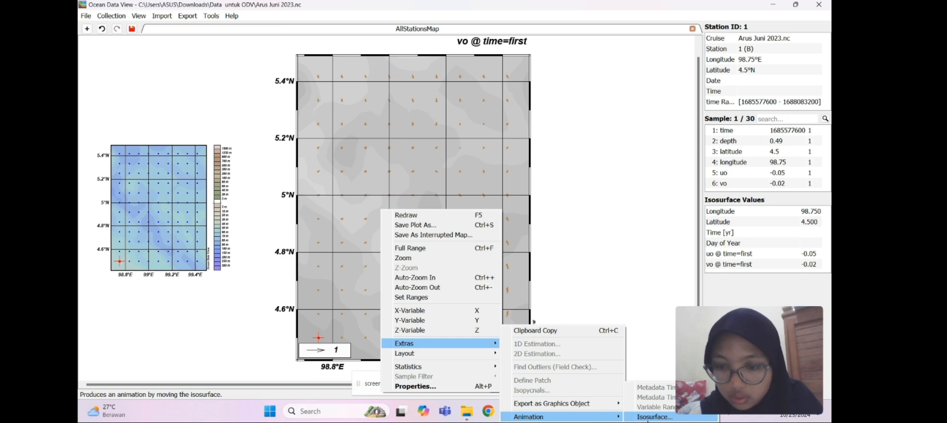
{"action": "left_click", "coordinate": [649, 417]}
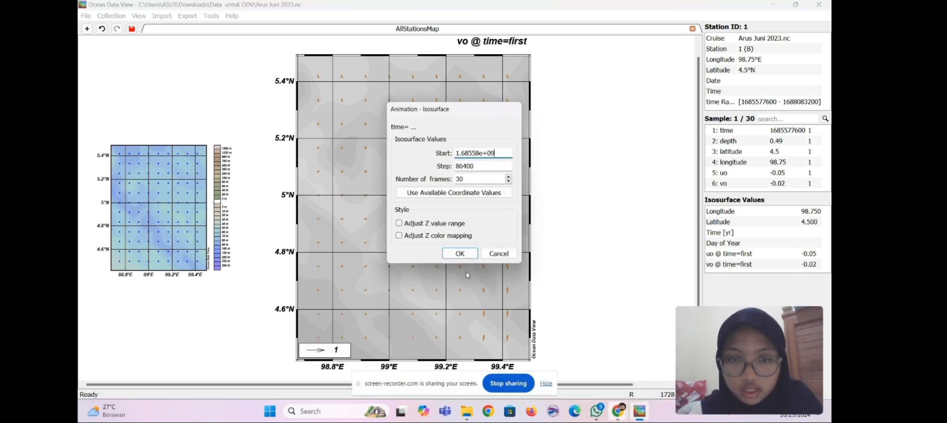
{"action": "left_click", "coordinate": [460, 254]}
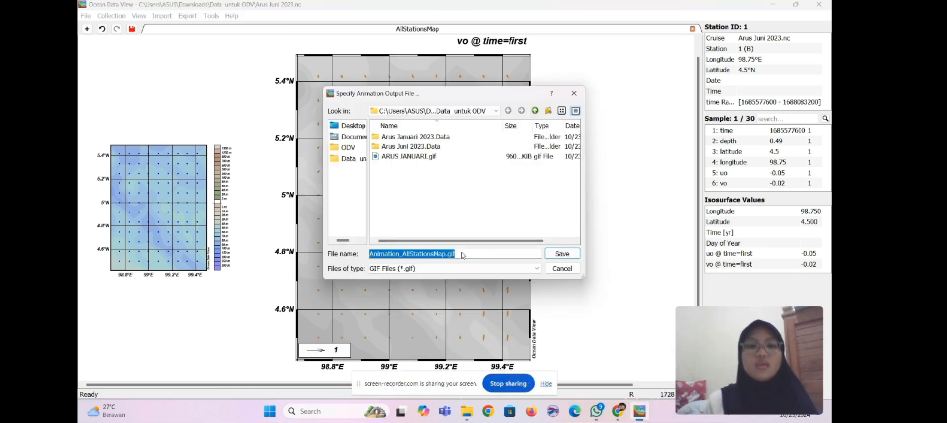
Step: Save the animation as ARUS JUNI.gif in the Data untuk ODV folder
{"action": "left_click", "coordinate": [445, 255]}
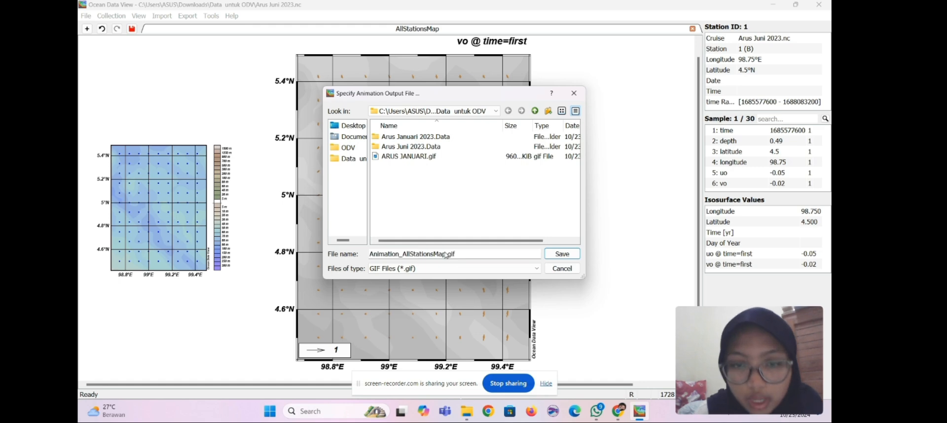
{"action": "key", "text": "BackSpace"}
{"action": "key", "text": "BackSpace"}
{"action": "key", "text": "BackSpace"}
{"action": "key", "text": "BackSpace"}
{"action": "key", "text": "BackSpace"}
{"action": "key", "text": "BackSpace"}
{"action": "key", "text": "BackSpace"}
{"action": "key", "text": "BackSpace"}
{"action": "key", "text": "BackSpace"}
{"action": "key", "text": "BackSpace"}
{"action": "key", "text": "BackSpace"}
{"action": "key", "text": "BackSpace"}
{"action": "key", "text": "BackSpace"}
{"action": "key", "text": "BackSpace"}
{"action": "key", "text": "BackSpace"}
{"action": "key", "text": "BackSpace"}
{"action": "key", "text": "BackSpace"}
{"action": "key", "text": "BackSpace"}
{"action": "key", "text": "BackSpace"}
{"action": "key", "text": "BackSpace"}
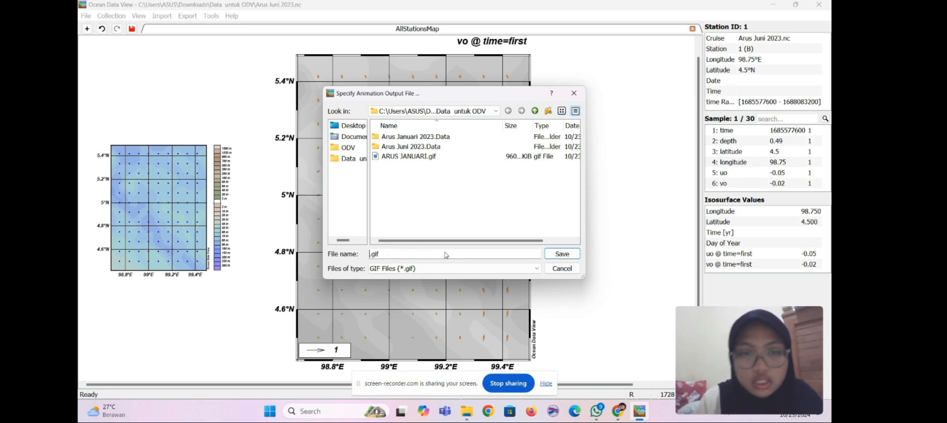
{"action": "type", "text": "ARUS JUNI"}
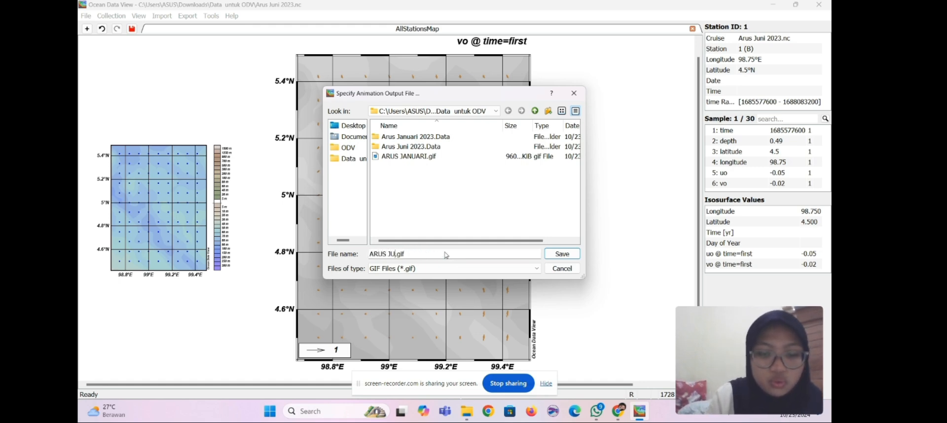
{"action": "left_click", "coordinate": [570, 254]}
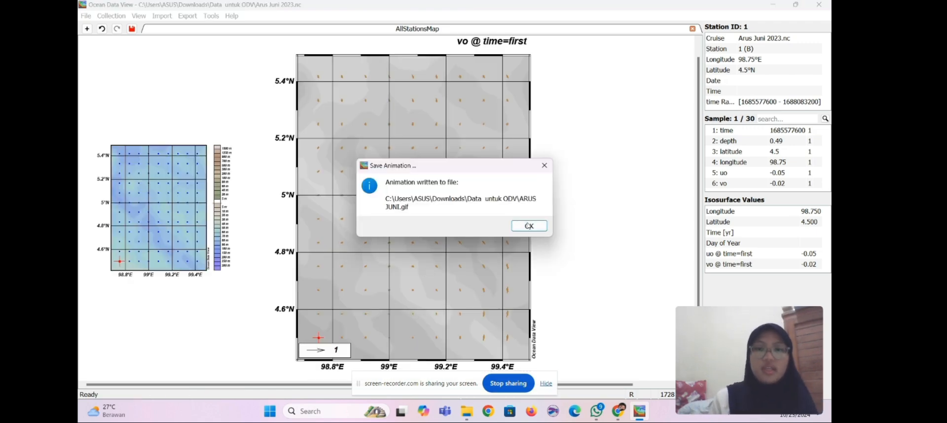
{"action": "left_click", "coordinate": [527, 226]}
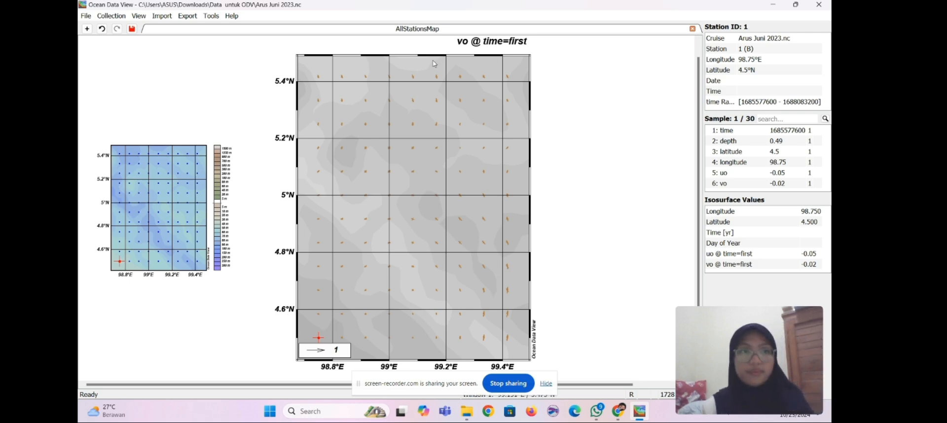
Step: Open the Salinitas Januari 2023.nc file from the Data untuk ODV folder
{"action": "left_click", "coordinate": [84, 18]}
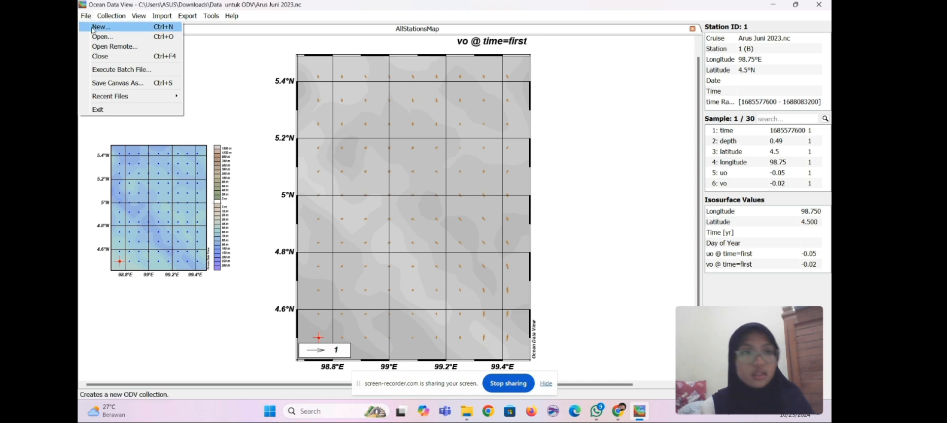
{"action": "left_click", "coordinate": [109, 40]}
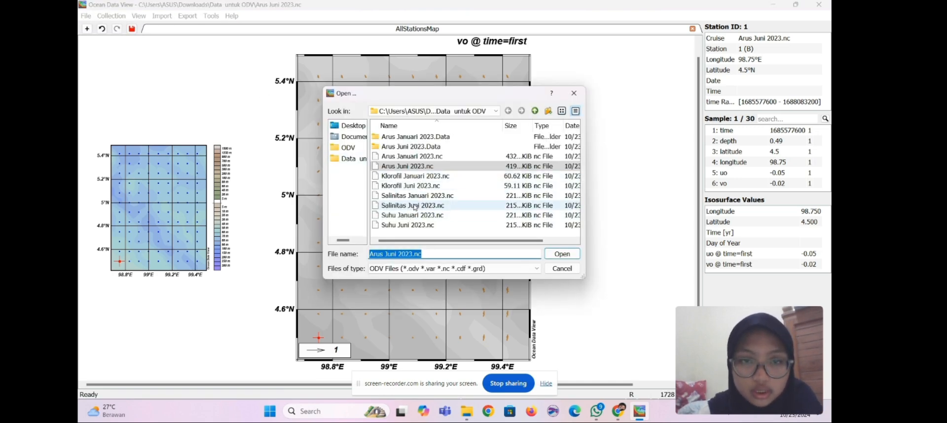
{"action": "double_click", "coordinate": [417, 197]}
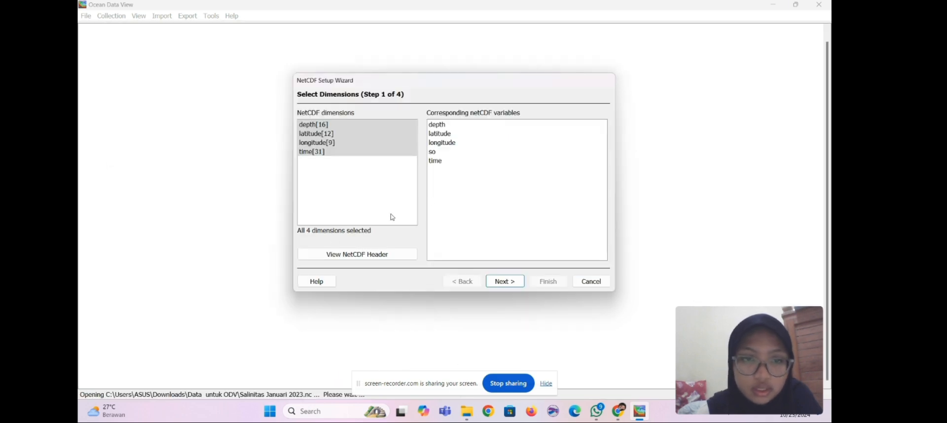
Step: Accept the default NetCDF dimensions and meta variables, and select time as the primary variable
{"action": "left_click", "coordinate": [508, 281]}
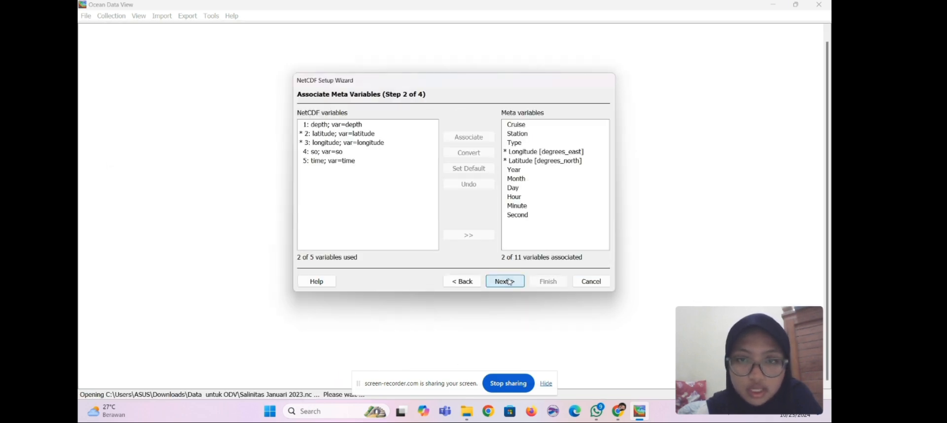
{"action": "left_click", "coordinate": [508, 281]}
{"action": "left_click", "coordinate": [306, 125]}
{"action": "left_click", "coordinate": [303, 135]}
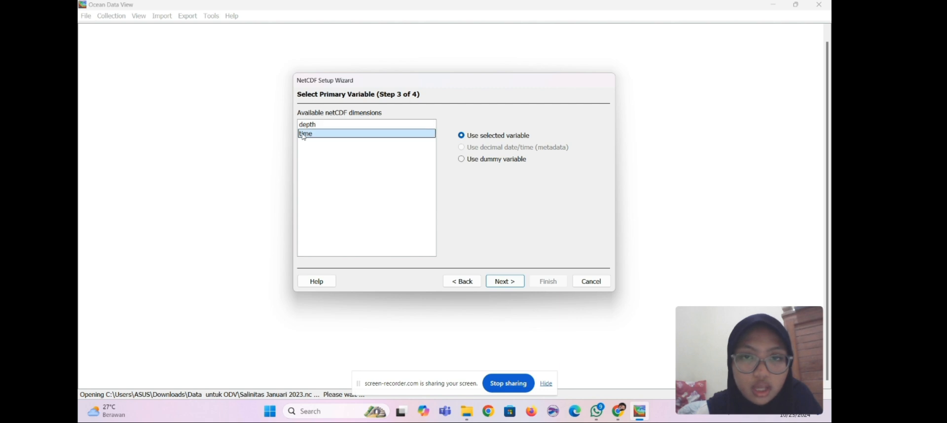
{"action": "left_click", "coordinate": [513, 282]}
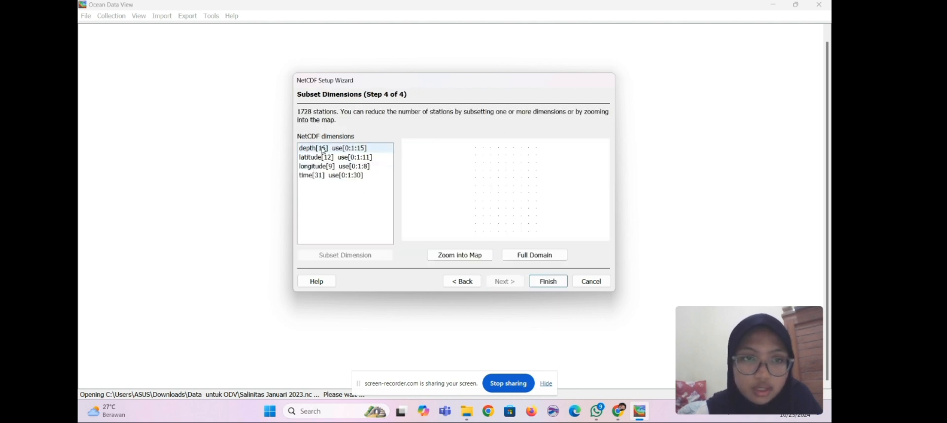
Step: Subset the depth dimension to the shallowest level only, with first and last index 0
{"action": "left_click", "coordinate": [323, 149]}
{"action": "left_click", "coordinate": [356, 256]}
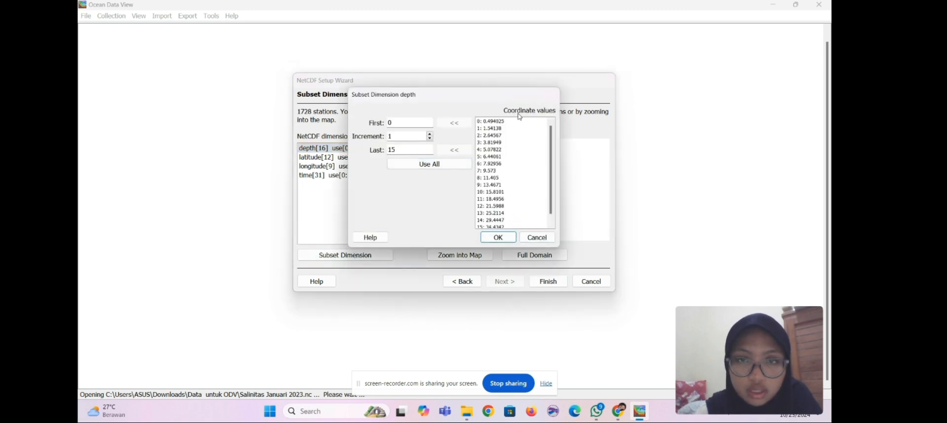
{"action": "left_click", "coordinate": [510, 121]}
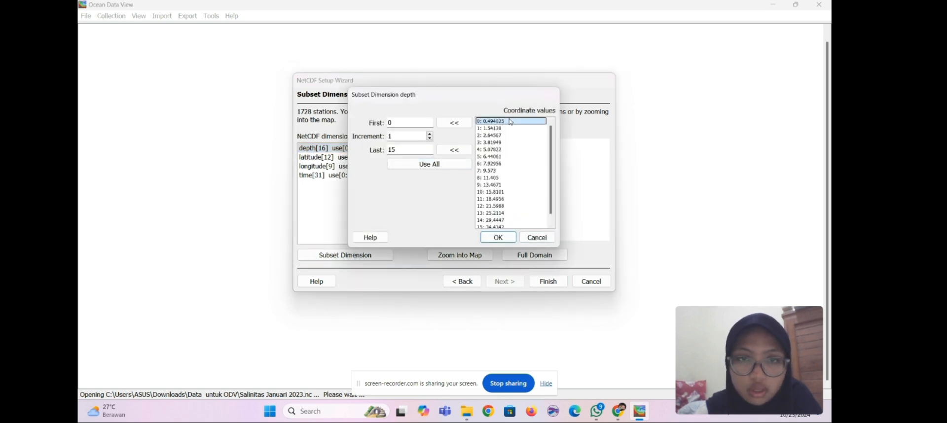
{"action": "left_click", "coordinate": [454, 150]}
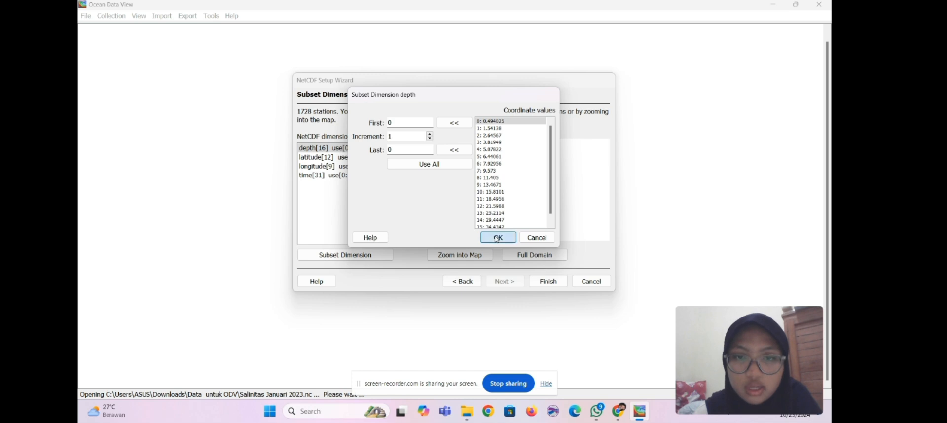
{"action": "left_click", "coordinate": [498, 237]}
Step: Finish the NetCDF setup and save it under the name SALINITAS JANUARI
{"action": "left_click", "coordinate": [548, 281]}
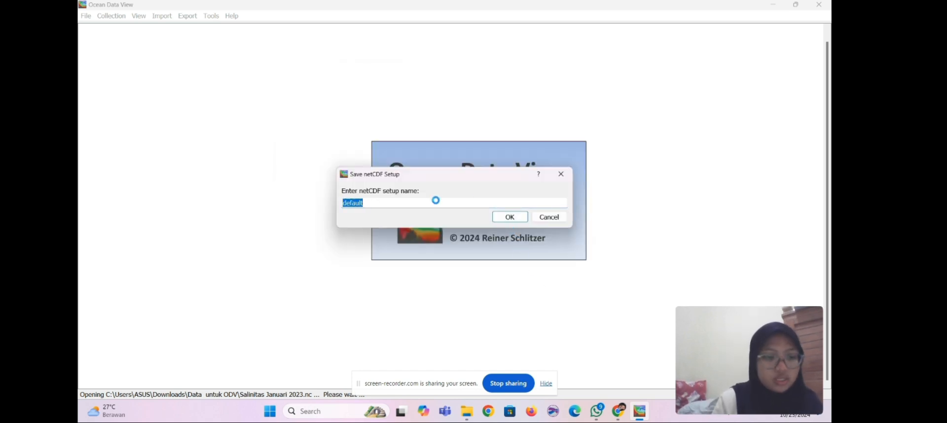
{"action": "type", "text": "SALINITAS JANUARI"}
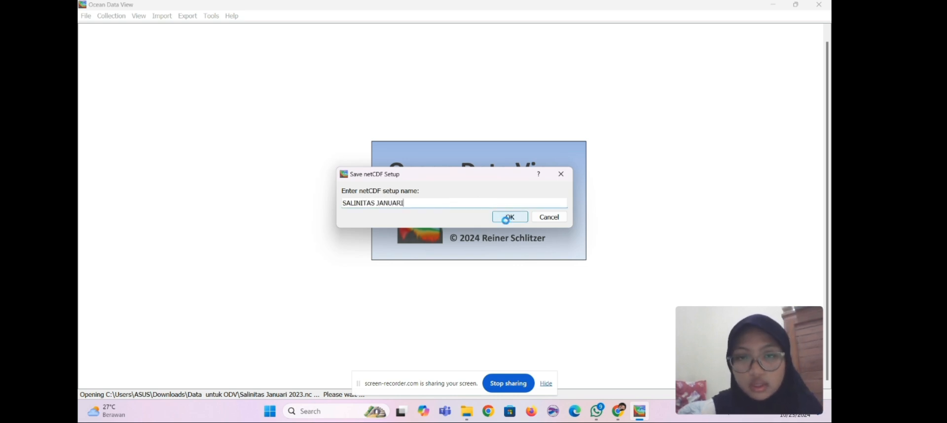
{"action": "left_click", "coordinate": [507, 217]}
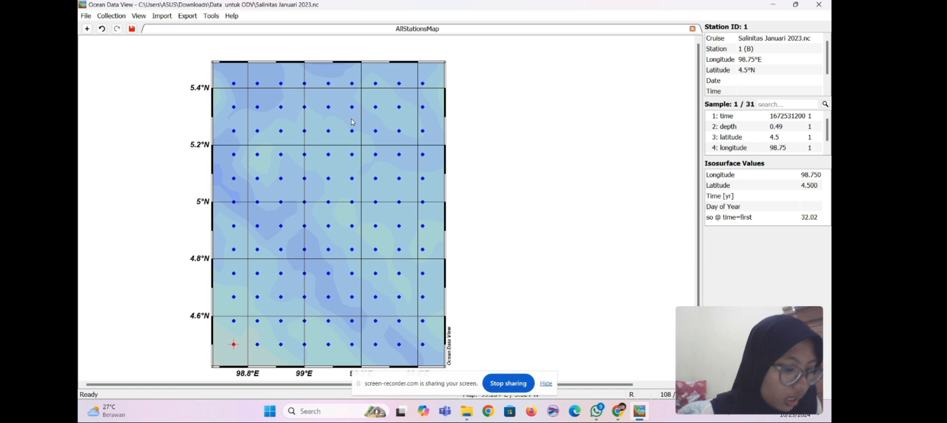
Step: Turn on the land topography layer and the color bar for the station map
{"action": "right_click", "coordinate": [364, 144]}
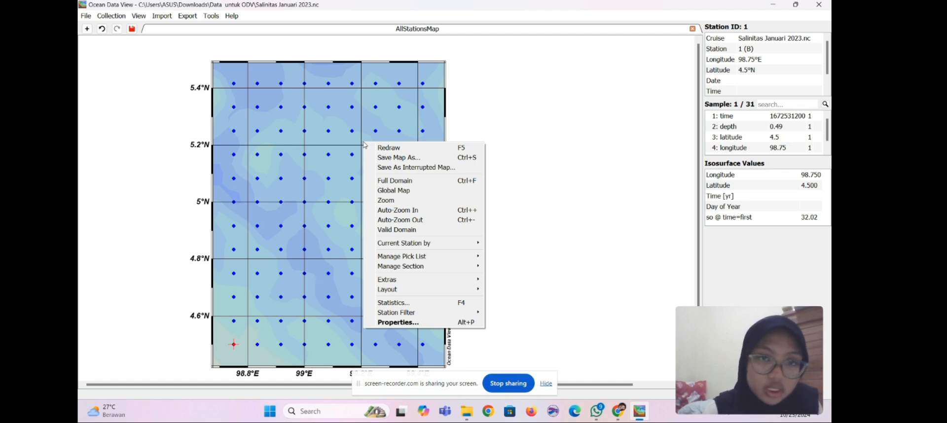
{"action": "left_click", "coordinate": [398, 322]}
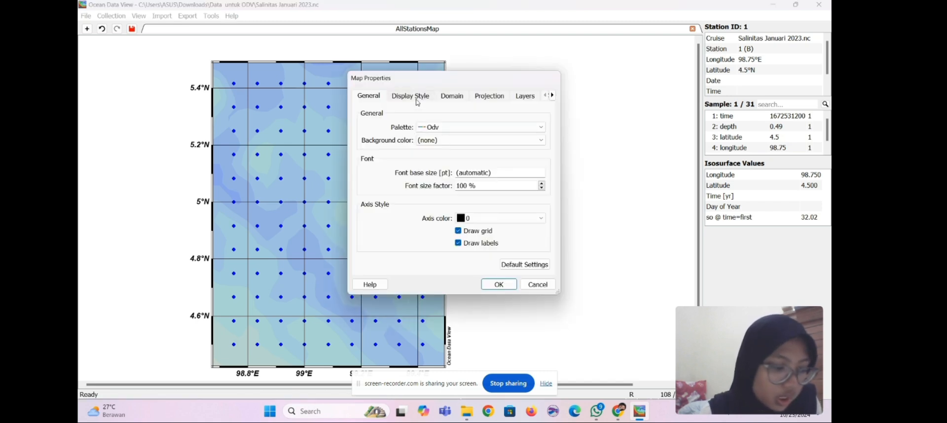
{"action": "left_click", "coordinate": [524, 96]}
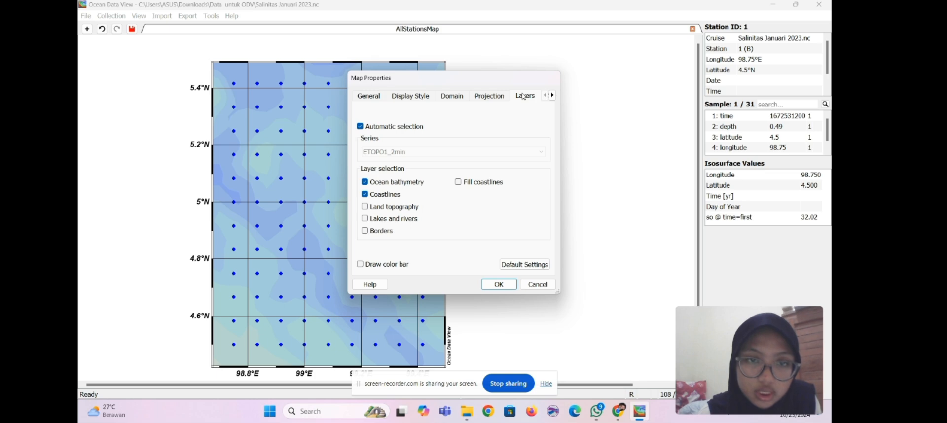
{"action": "left_click", "coordinate": [365, 207]}
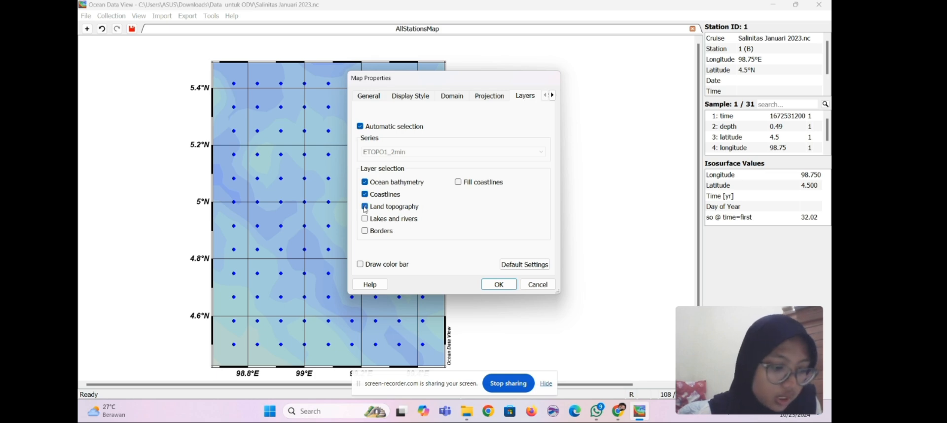
{"action": "left_click", "coordinate": [367, 265]}
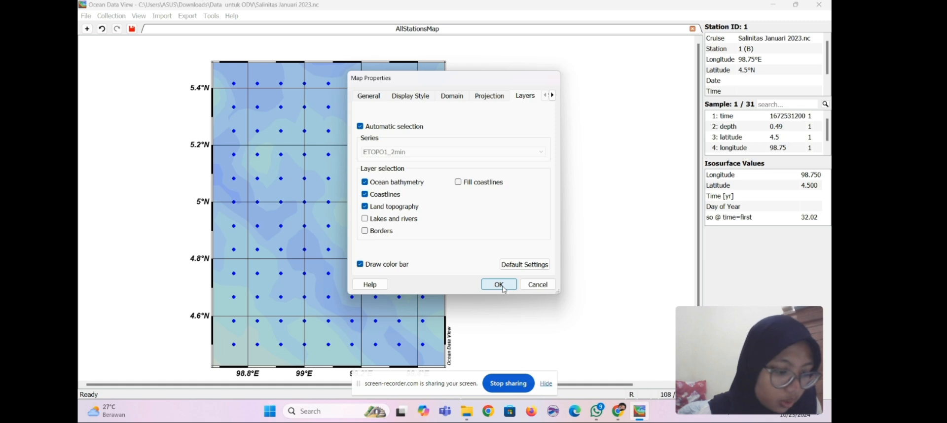
{"action": "left_click", "coordinate": [500, 284]}
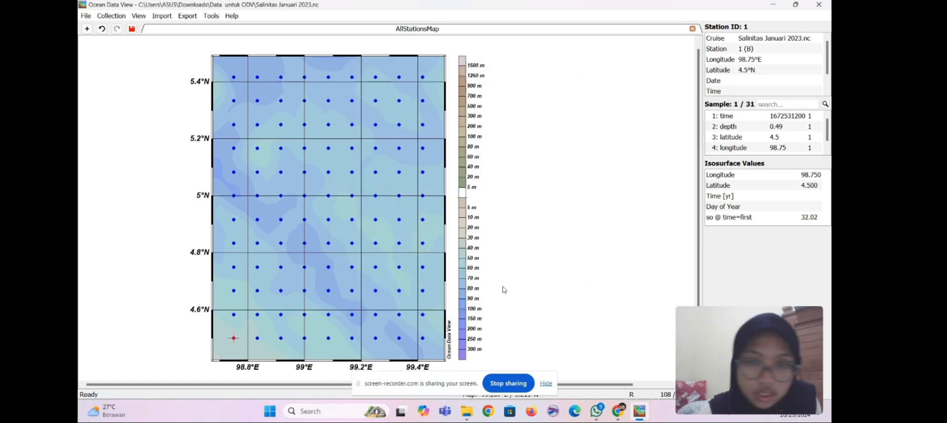
Step: Apply the 1 SURFACE Window layout template to the canvas
{"action": "right_click", "coordinate": [553, 230]}
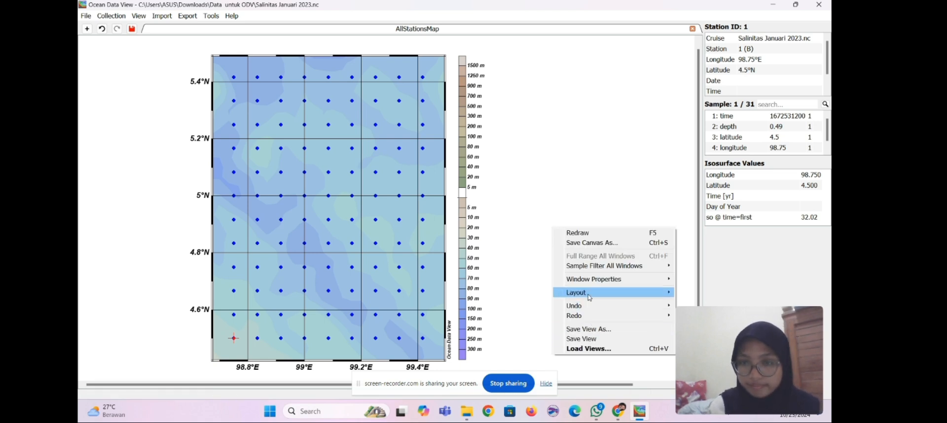
{"action": "mouse_move", "coordinate": [619, 294]}
{"action": "mouse_move", "coordinate": [699, 297]}
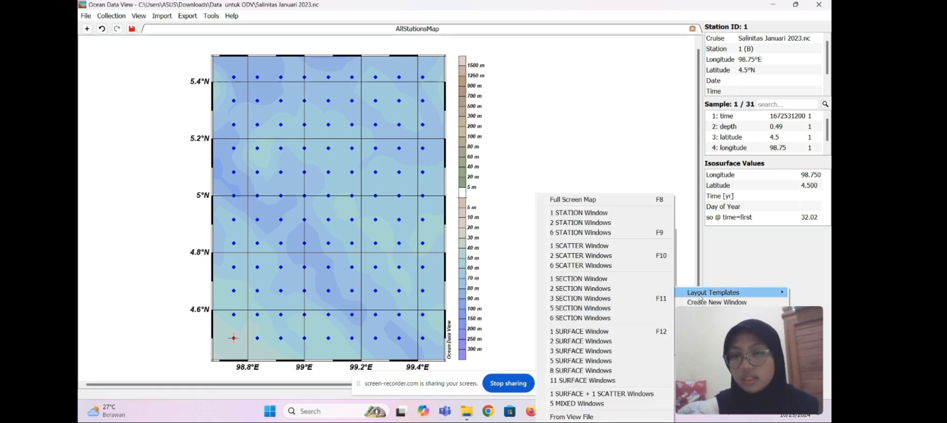
{"action": "left_click", "coordinate": [624, 328]}
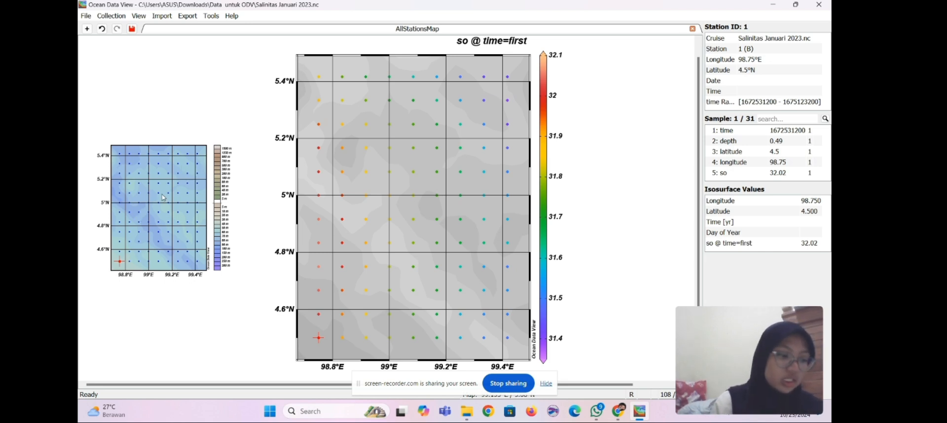
Step: Display the salinity surface map as a gridded field with DIVA gridding and turn off hiding of bad estimates
{"action": "right_click", "coordinate": [371, 159]}
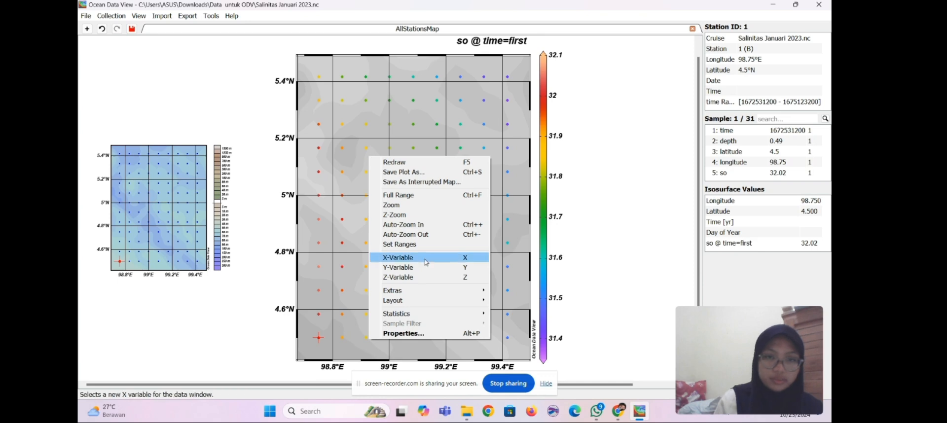
{"action": "left_click", "coordinate": [406, 334]}
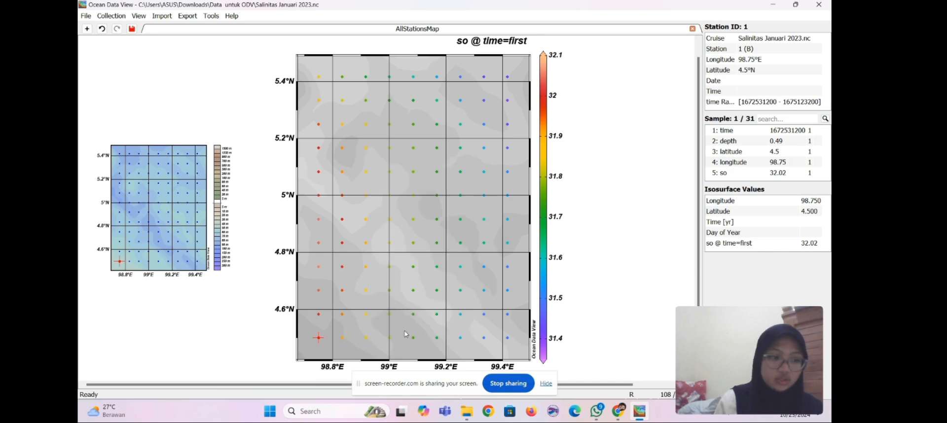
{"action": "left_click", "coordinate": [416, 70]}
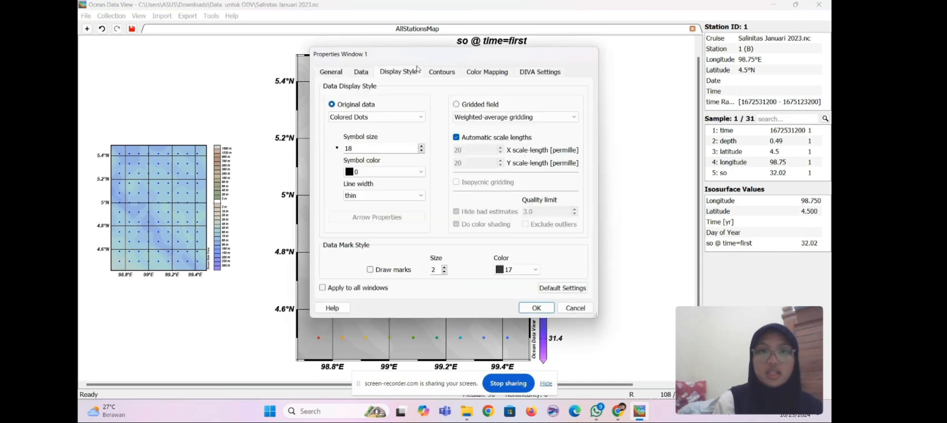
{"action": "left_click", "coordinate": [499, 121]}
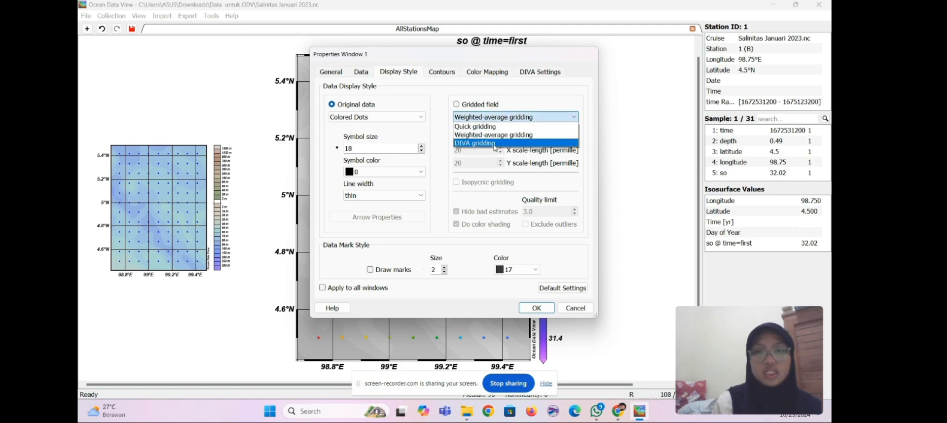
{"action": "left_click", "coordinate": [495, 151]}
{"action": "left_click", "coordinate": [486, 118]}
{"action": "left_click", "coordinate": [483, 138]}
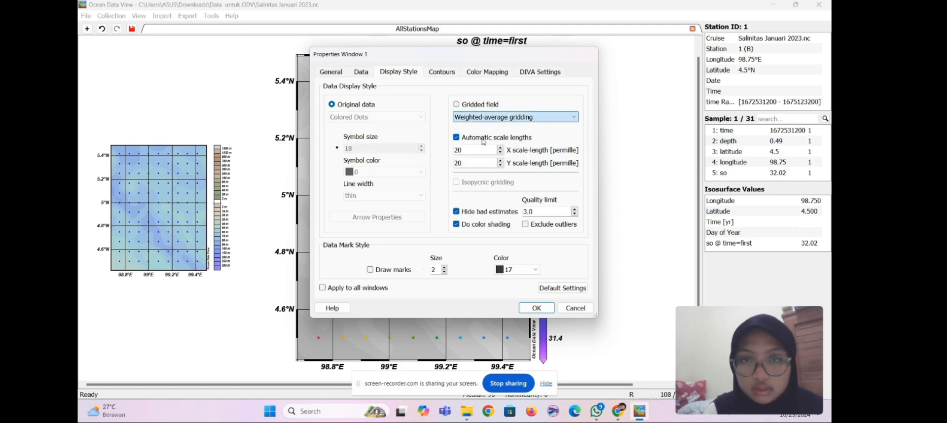
{"action": "left_click", "coordinate": [487, 117]}
{"action": "left_click", "coordinate": [483, 148]}
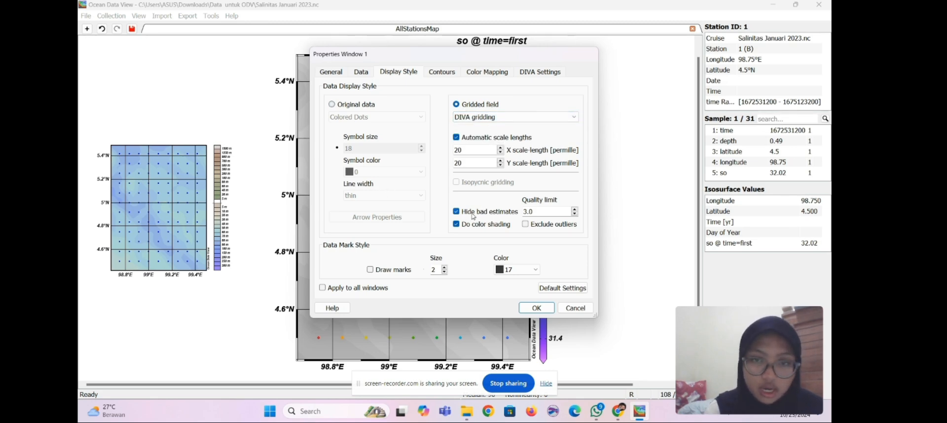
{"action": "left_click", "coordinate": [456, 211]}
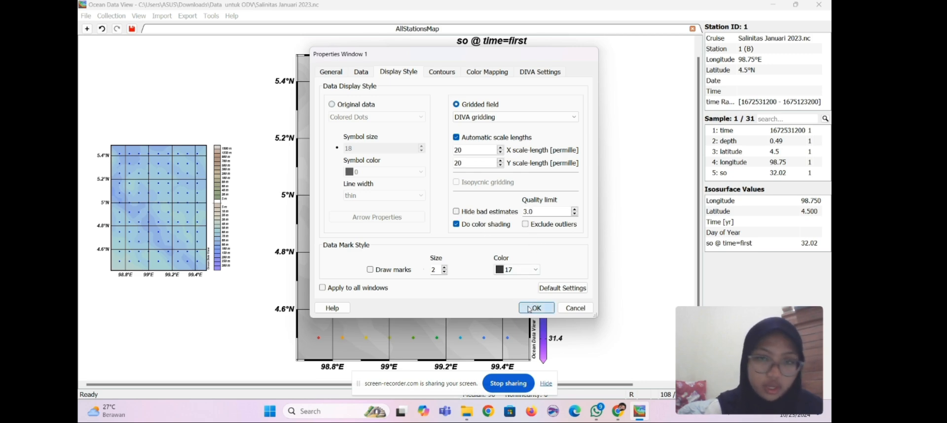
{"action": "left_click", "coordinate": [527, 307]}
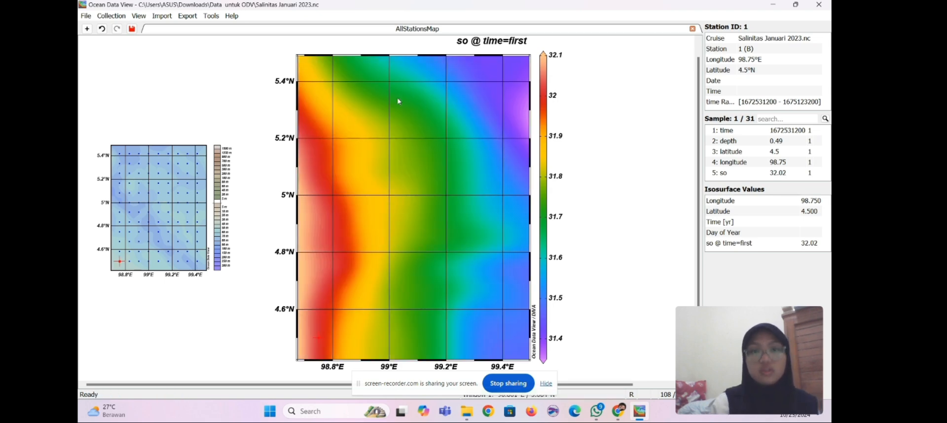
Step: Set up an isosurface time animation of the salinity map with 31 frames and a step of 86400
{"action": "right_click", "coordinate": [408, 157]}
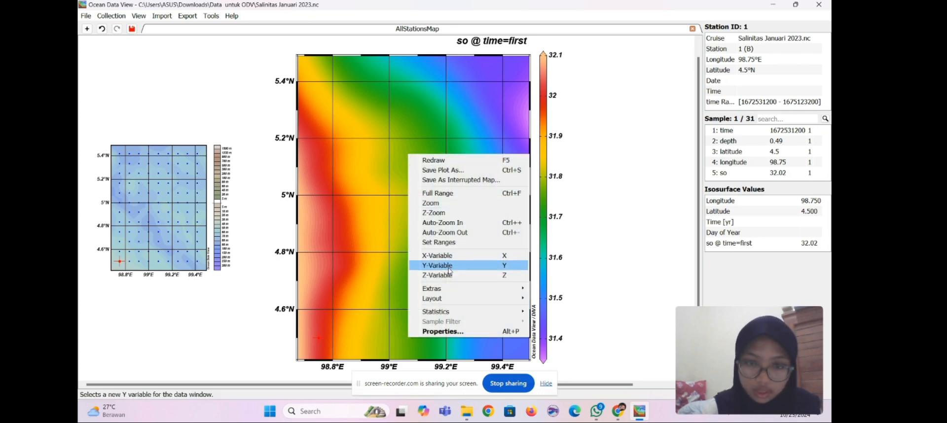
{"action": "mouse_move", "coordinate": [441, 288]}
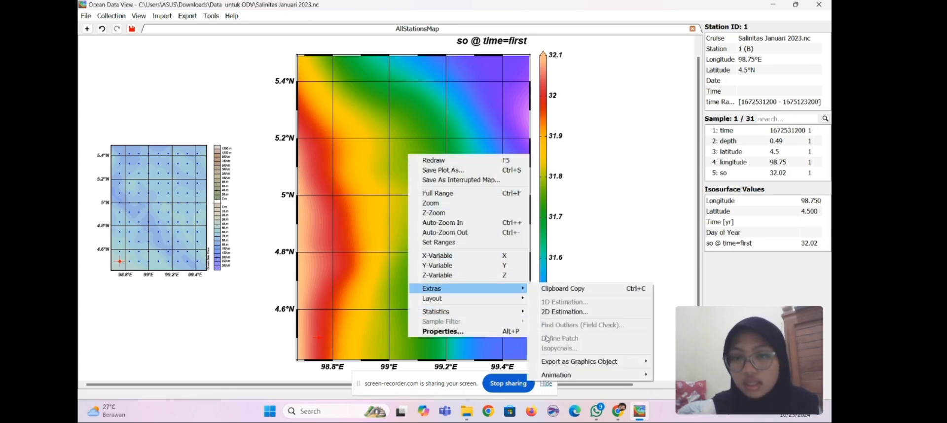
{"action": "mouse_move", "coordinate": [571, 373]}
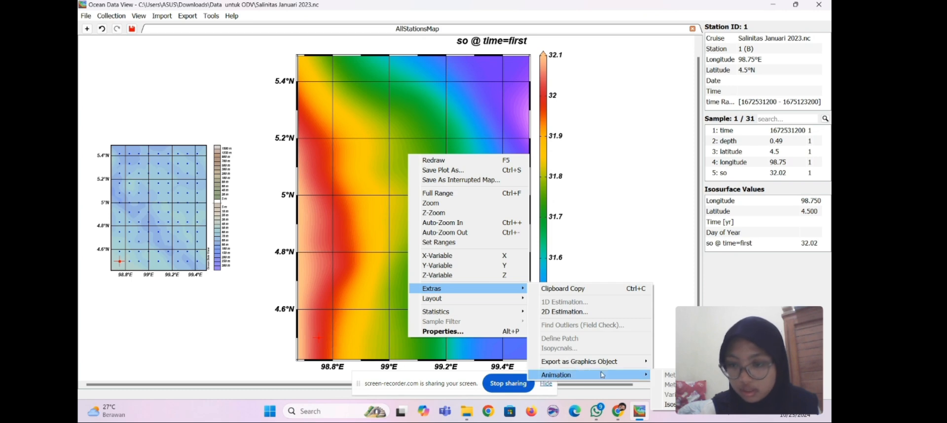
{"action": "left_click", "coordinate": [670, 404]}
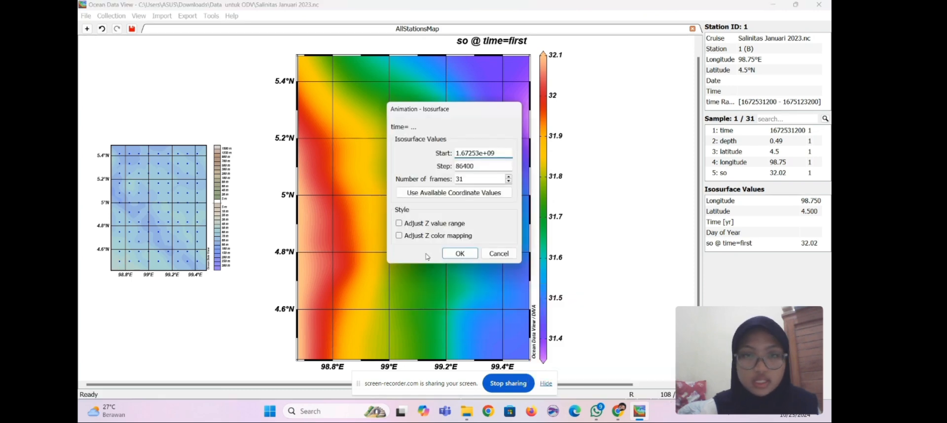
{"action": "left_click", "coordinate": [459, 253]}
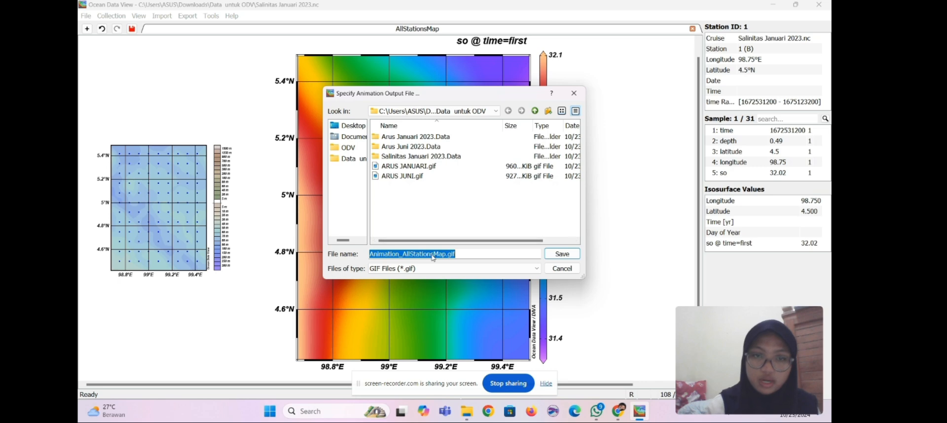
Step: Save the salinity animation as SALINITAS JANUARI.gif in the Data untuk ODV folder
{"action": "left_click", "coordinate": [448, 255]}
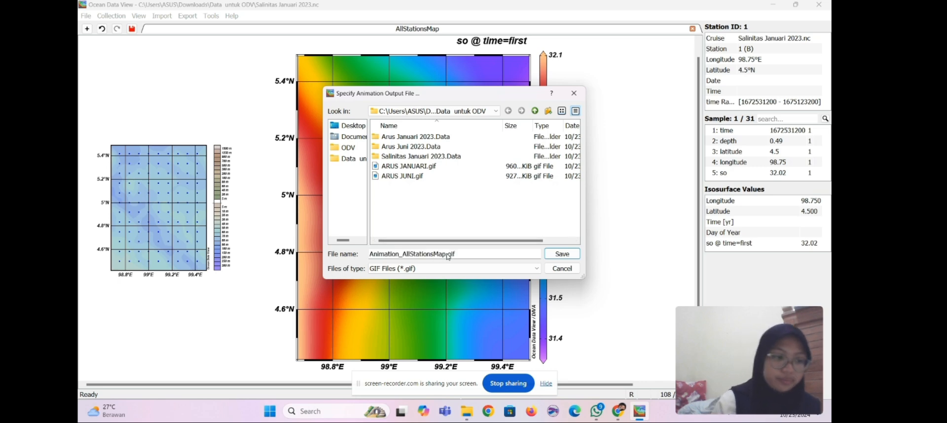
{"action": "key", "text": "BackSpace"}
{"action": "key", "text": "BackSpace"}
{"action": "key", "text": "BackSpace"}
{"action": "key", "text": "BackSpace"}
{"action": "key", "text": "BackSpace"}
{"action": "key", "text": "BackSpace"}
{"action": "key", "text": "BackSpace"}
{"action": "key", "text": "BackSpace"}
{"action": "key", "text": "BackSpace"}
{"action": "key", "text": "BackSpace"}
{"action": "key", "text": "BackSpace"}
{"action": "key", "text": "BackSpace"}
{"action": "key", "text": "BackSpace"}
{"action": "key", "text": "BackSpace"}
{"action": "key", "text": "BackSpace"}
{"action": "key", "text": "BackSpace"}
{"action": "key", "text": "BackSpace"}
{"action": "key", "text": "BackSpace"}
{"action": "key", "text": "BackSpace"}
{"action": "key", "text": "BackSpace"}
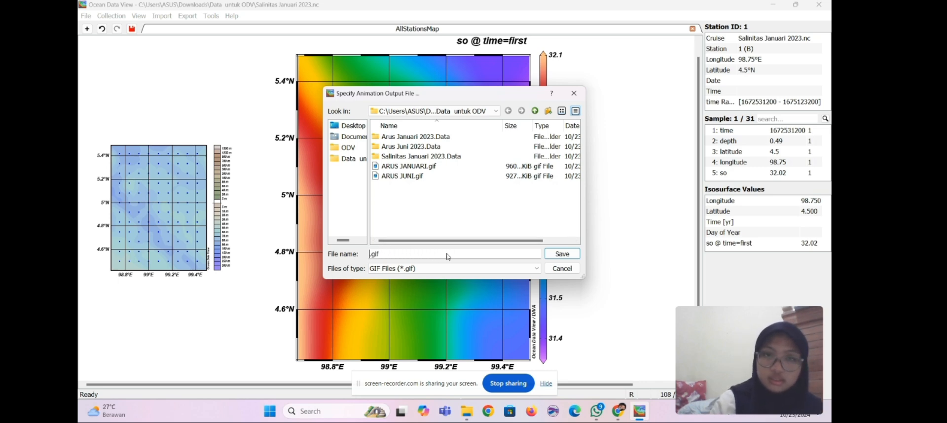
{"action": "type", "text": "SA"}
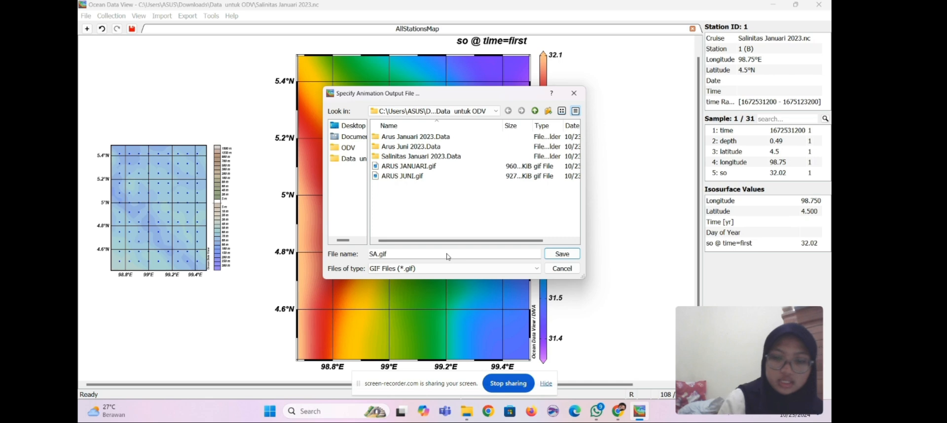
{"action": "type", "text": "LINITA"}
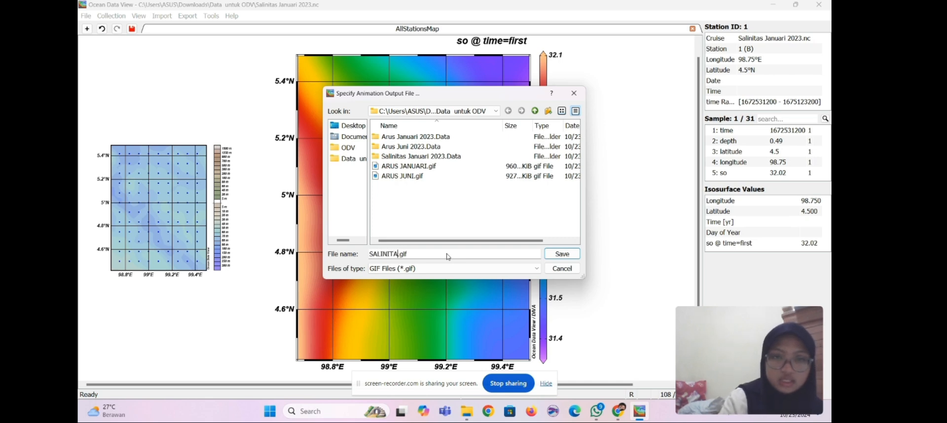
{"action": "type", "text": "S JA"}
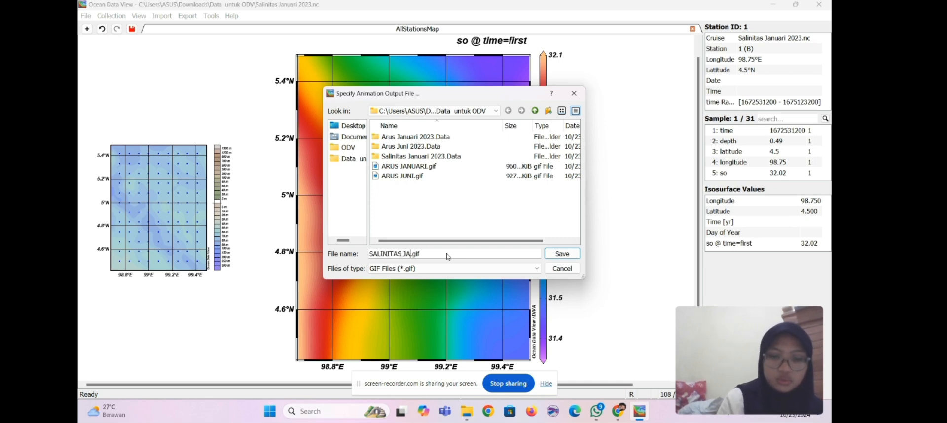
{"action": "type", "text": "NUARI"}
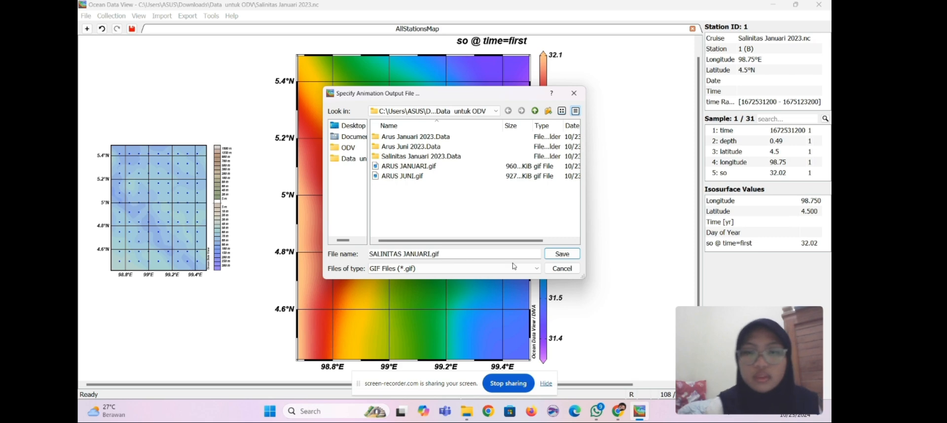
{"action": "left_click", "coordinate": [553, 253]}
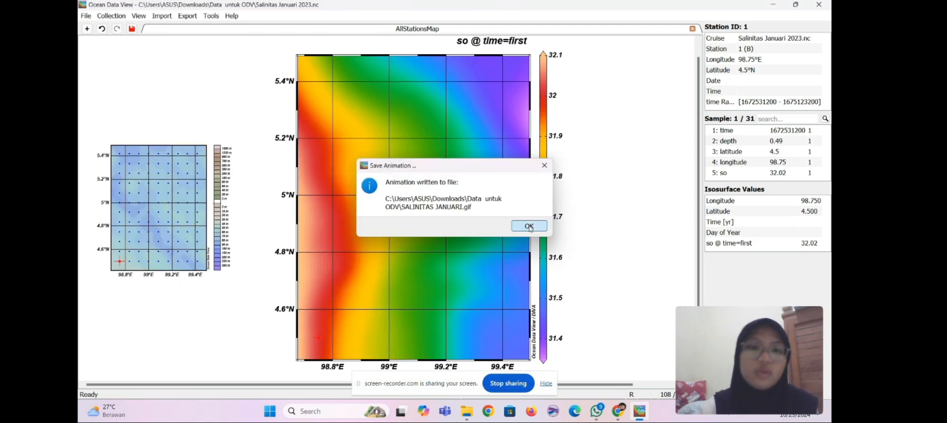
{"action": "left_click", "coordinate": [528, 226]}
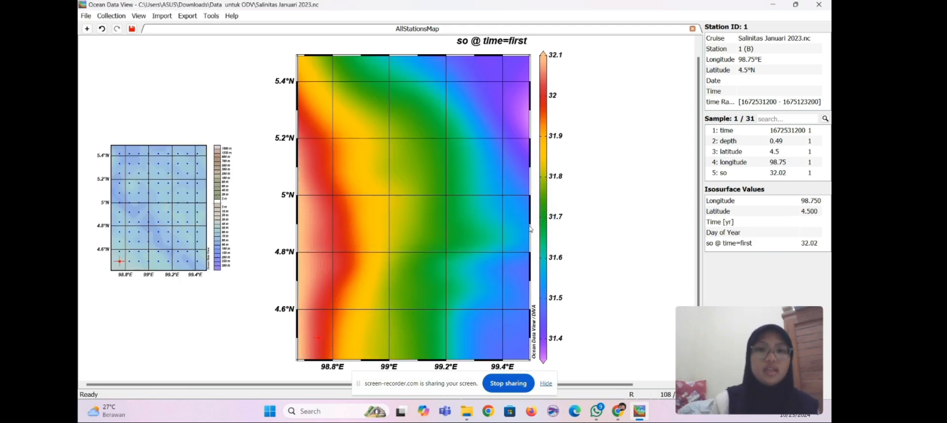
Step: Check the display style and contour settings of the salinity map
{"action": "right_click", "coordinate": [399, 217]}
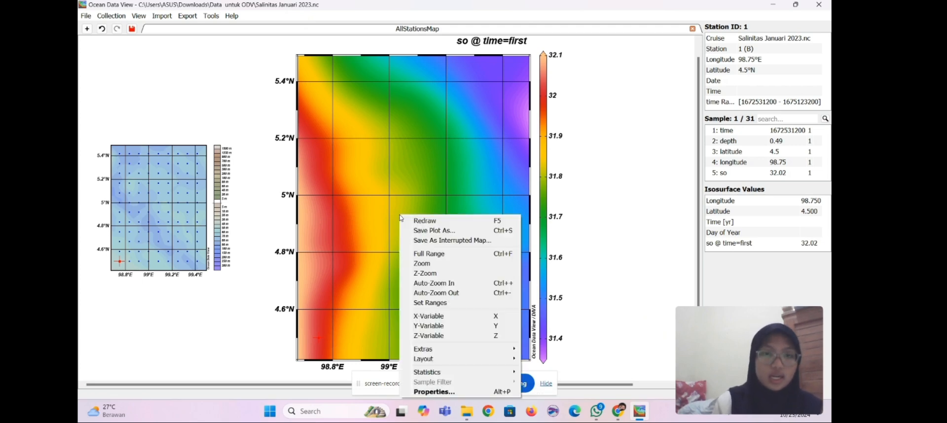
{"action": "left_click", "coordinate": [458, 393]}
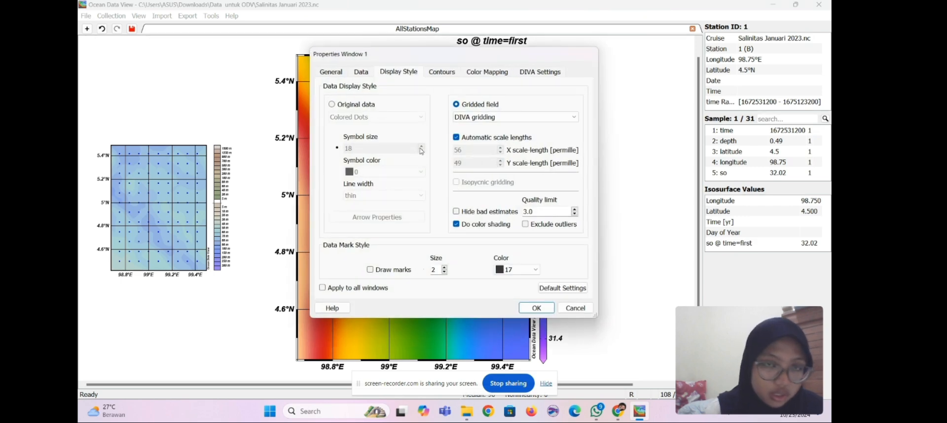
{"action": "left_click", "coordinate": [445, 72]}
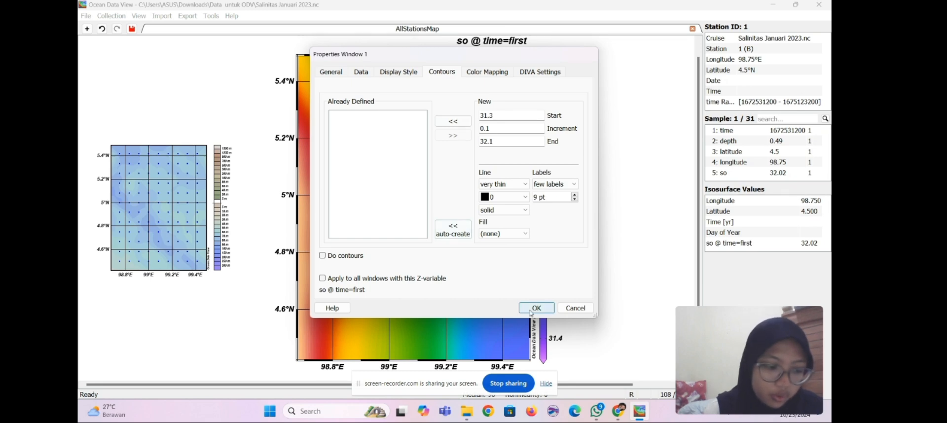
{"action": "left_click", "coordinate": [534, 309]}
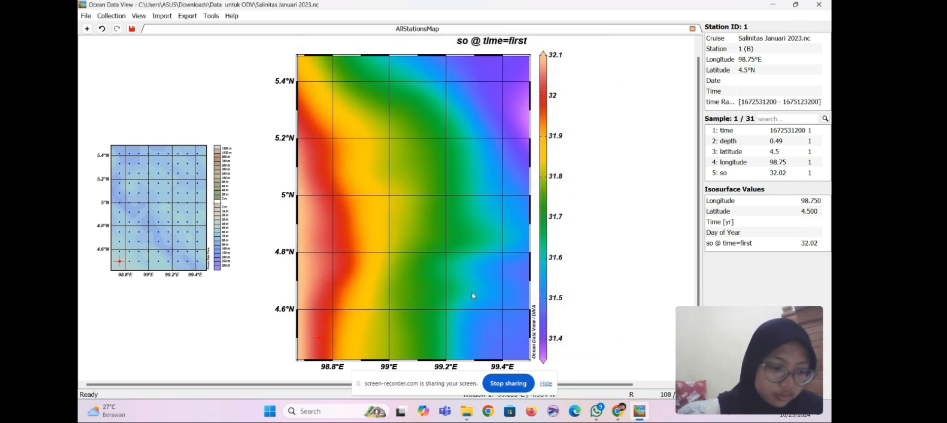
Step: Save the salinity map plot as a PNG image named SALINITAS JANUARI at 300 dpi with the normal display style
{"action": "left_click", "coordinate": [472, 211]}
{"action": "right_click", "coordinate": [446, 200]}
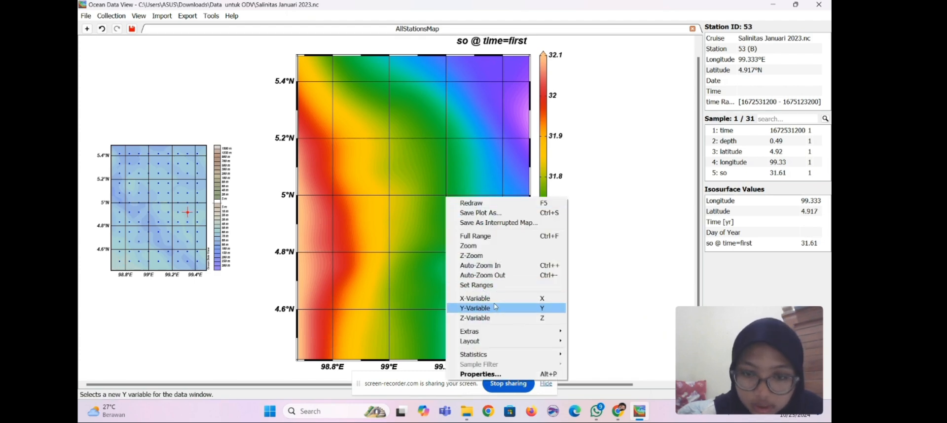
{"action": "left_click", "coordinate": [511, 213]}
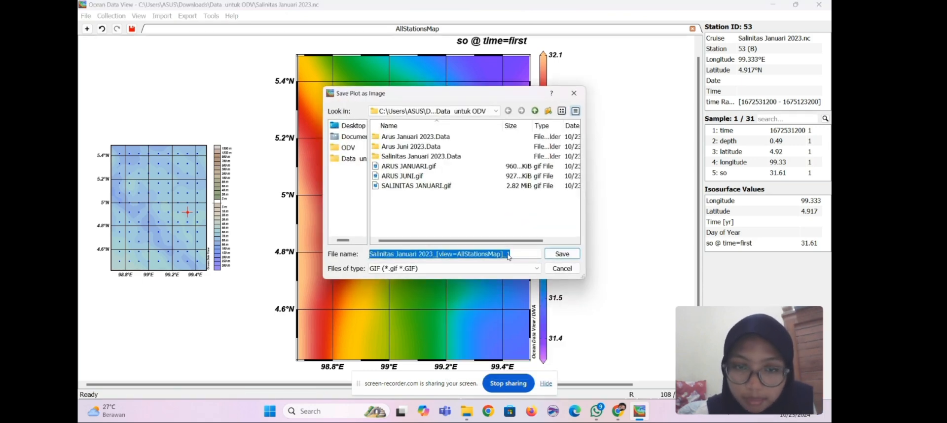
{"action": "type", "text": "S"}
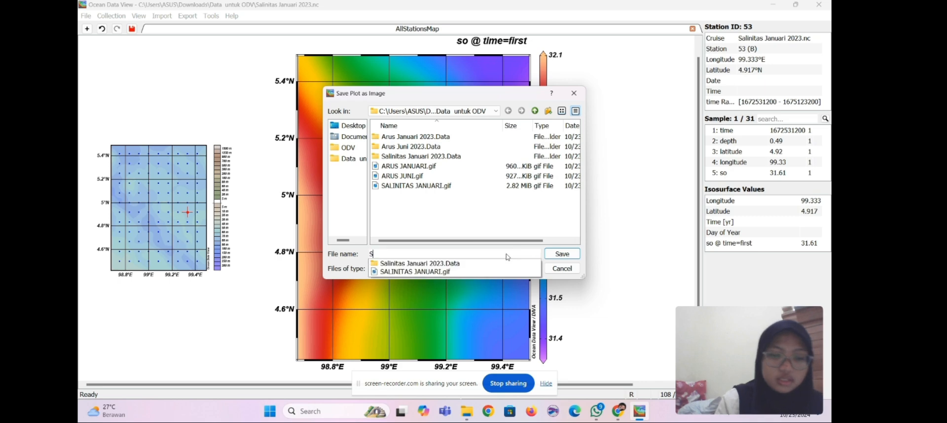
{"action": "type", "text": "ALINITAS J"}
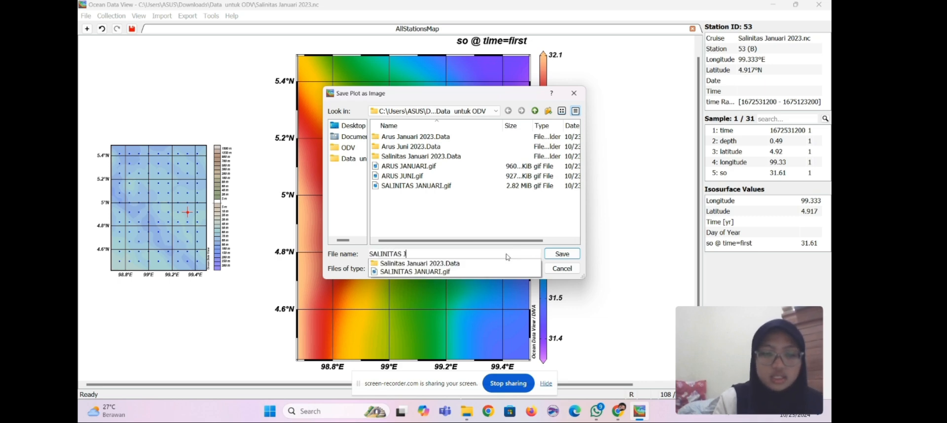
{"action": "type", "text": "ANUARI"}
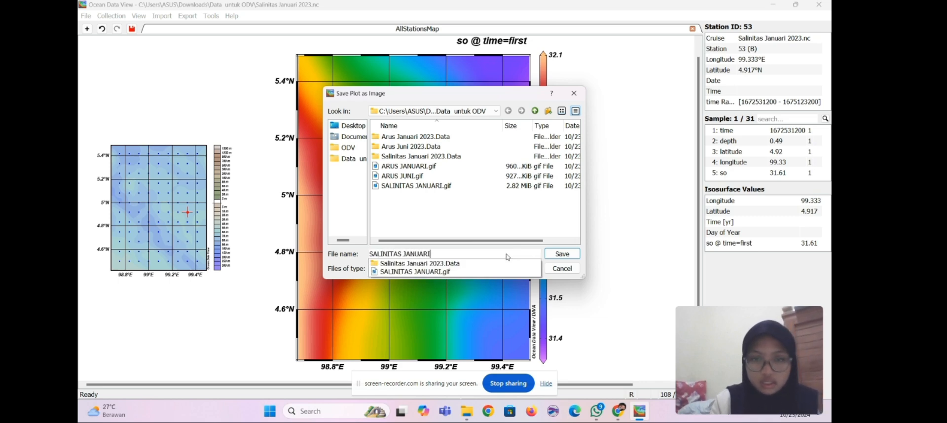
{"action": "left_click", "coordinate": [507, 255]}
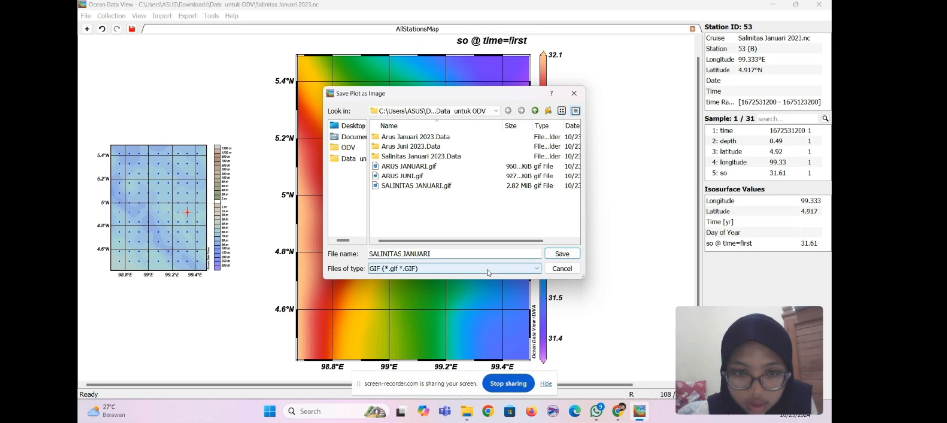
{"action": "left_click", "coordinate": [488, 270]}
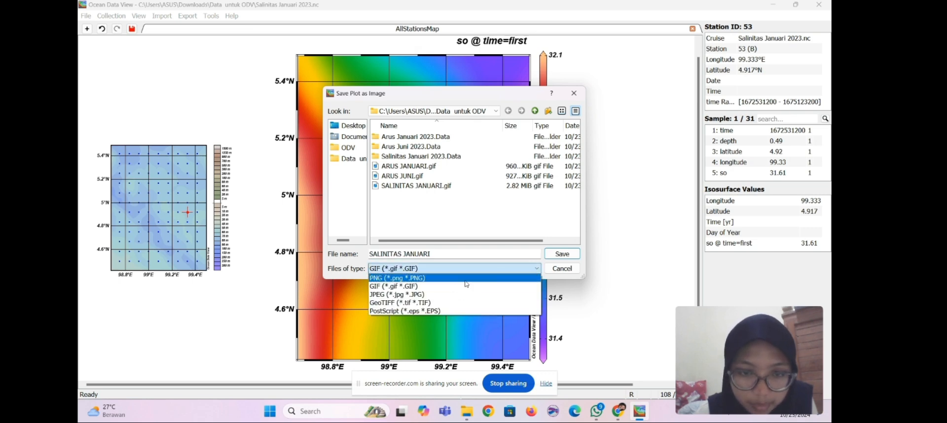
{"action": "left_click", "coordinate": [467, 279]}
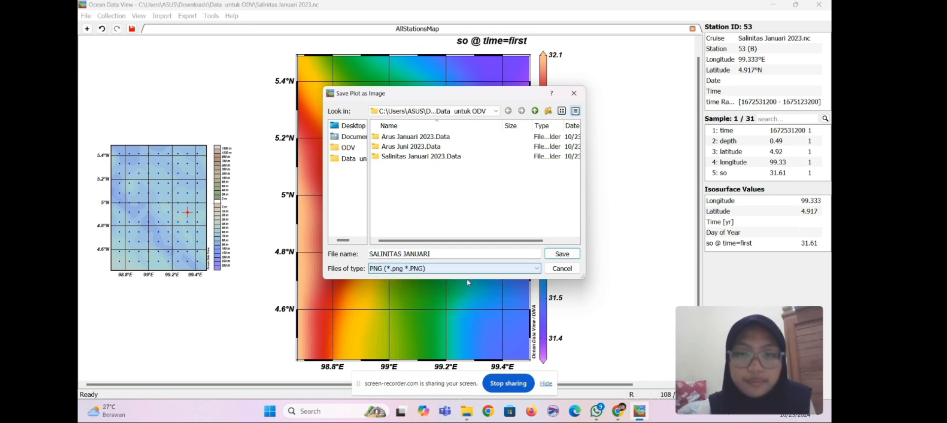
{"action": "left_click", "coordinate": [553, 254]}
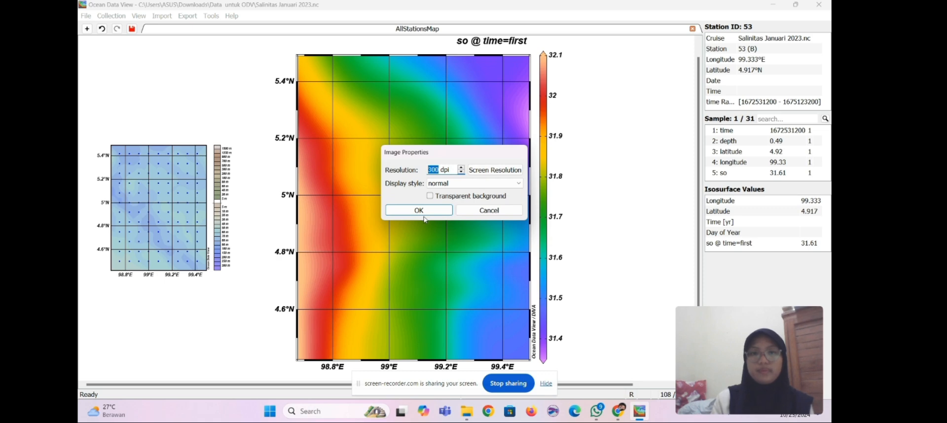
{"action": "left_click", "coordinate": [424, 211]}
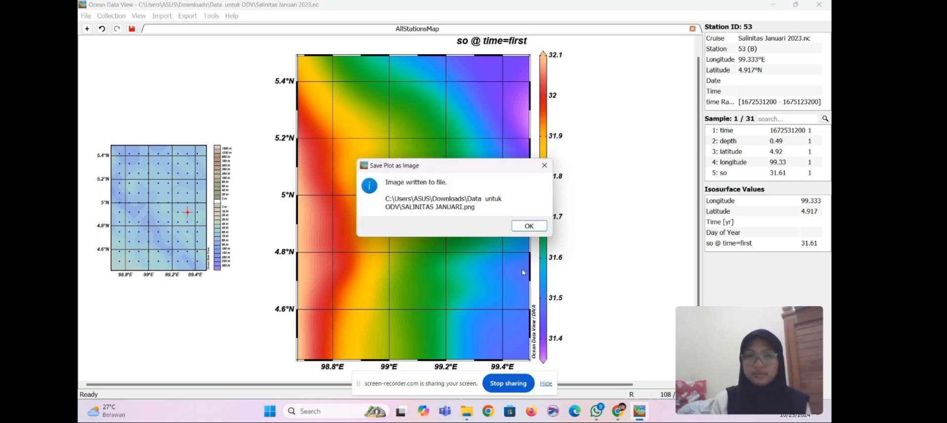
Step: Close the image export notice and open the file Salinitas Juni 2023.nc from the Data untuk ODV folder
{"action": "left_click", "coordinate": [525, 226]}
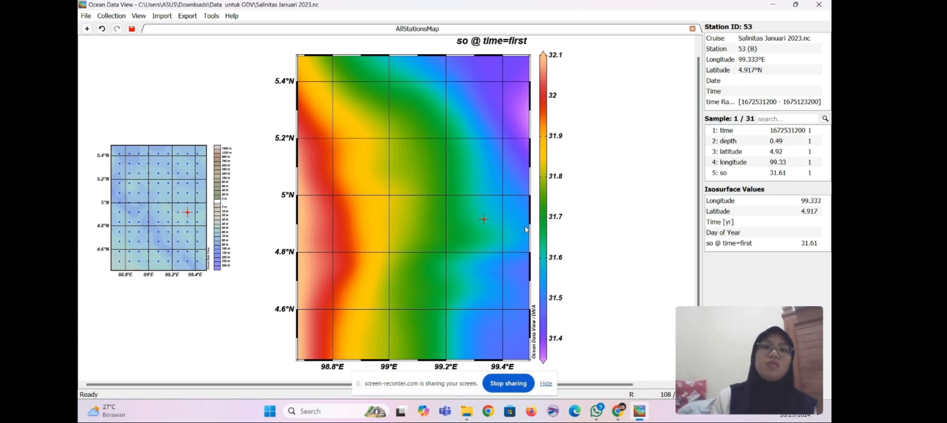
{"action": "left_click", "coordinate": [83, 18]}
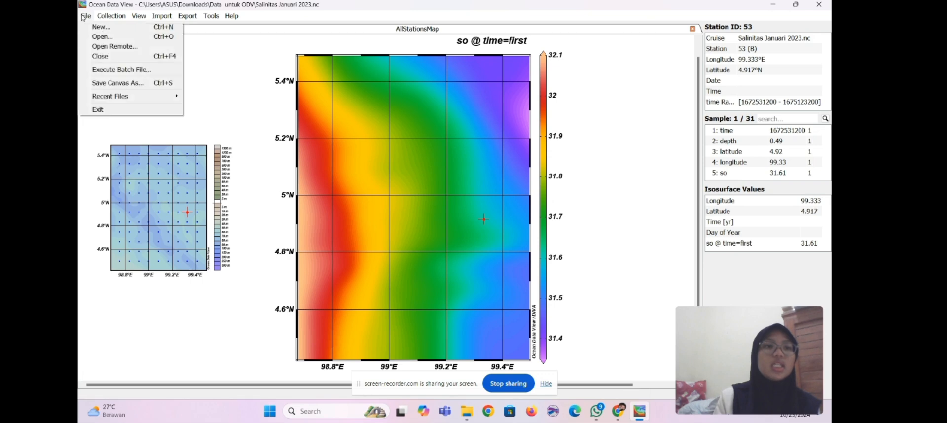
{"action": "left_click", "coordinate": [141, 39]}
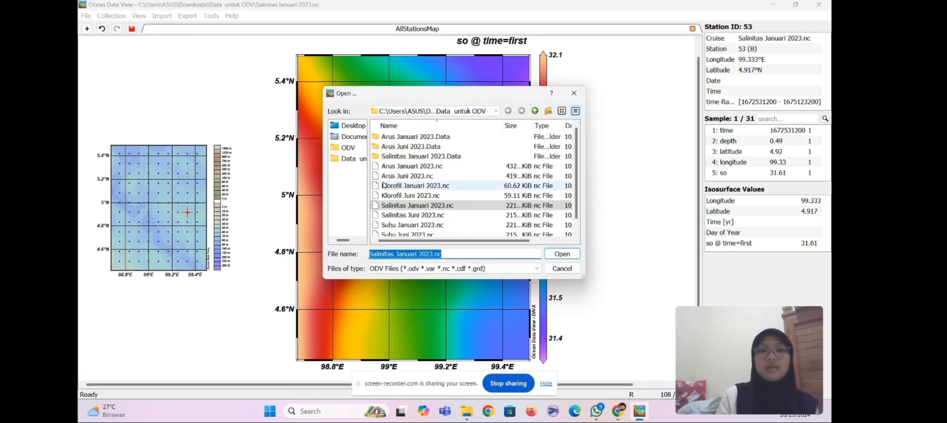
{"action": "double_click", "coordinate": [417, 215]}
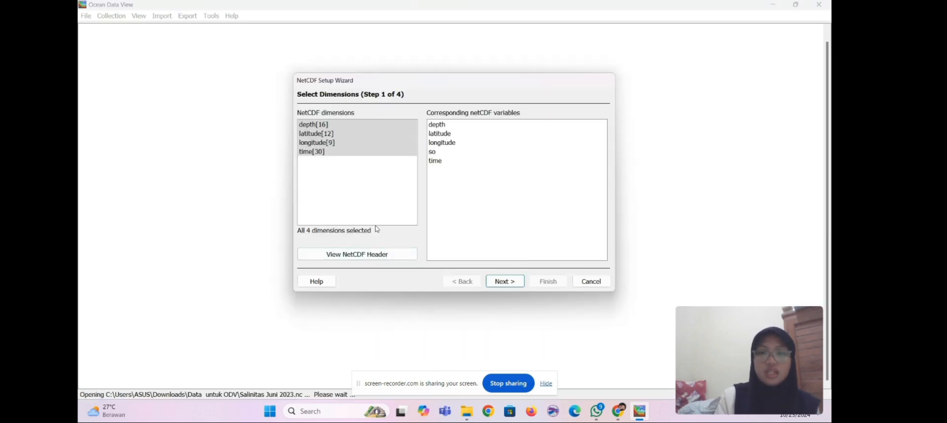
Step: Keep all four NetCDF dimensions and the default metadata settings, and choose time as the primary variable
{"action": "left_click", "coordinate": [505, 281]}
{"action": "left_click", "coordinate": [505, 281]}
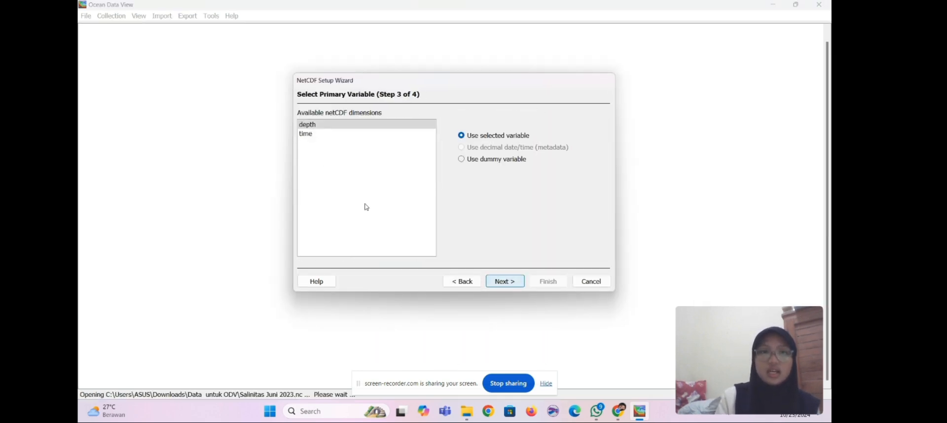
{"action": "left_click", "coordinate": [316, 136]}
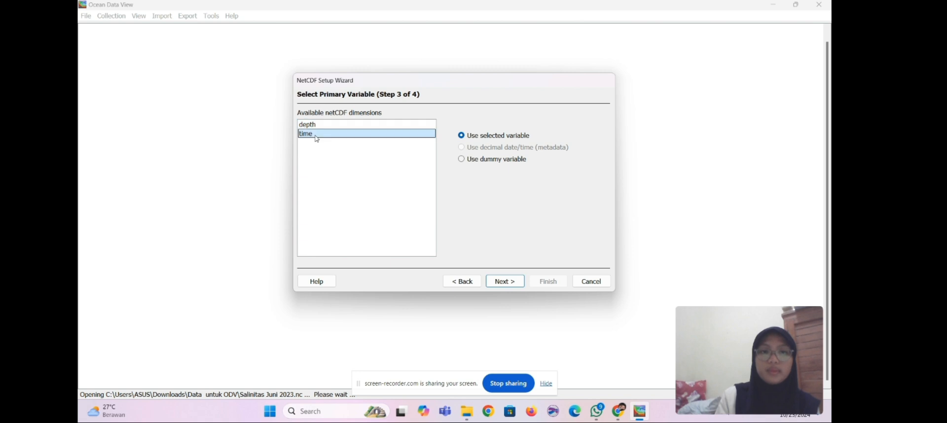
{"action": "left_click", "coordinate": [502, 284]}
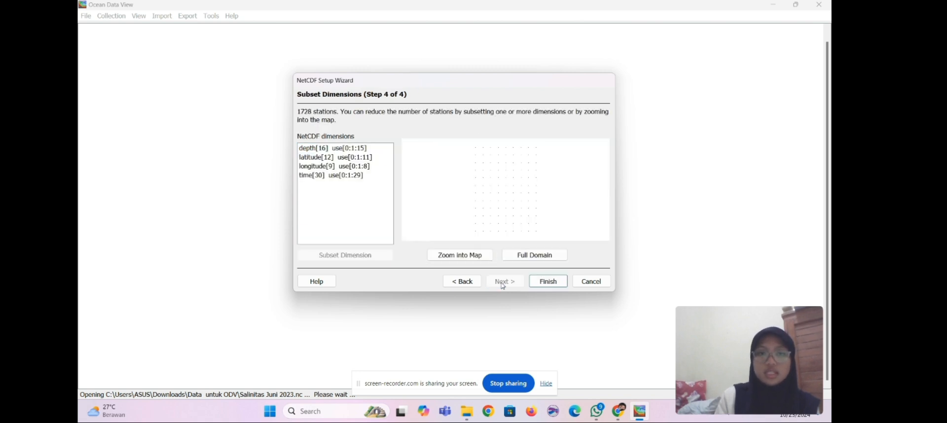
Step: Subset the depth dimension to the surface level only, with first and last index 0
{"action": "left_click", "coordinate": [335, 149]}
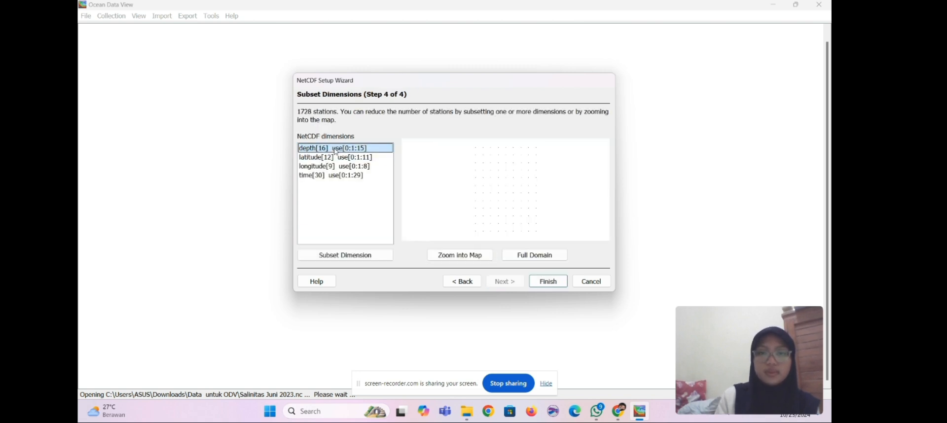
{"action": "left_click", "coordinate": [351, 255]}
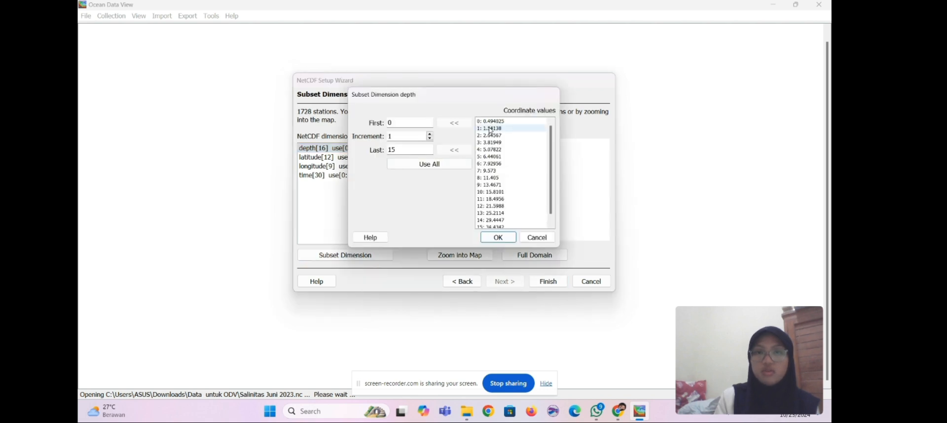
{"action": "left_click", "coordinate": [489, 128]}
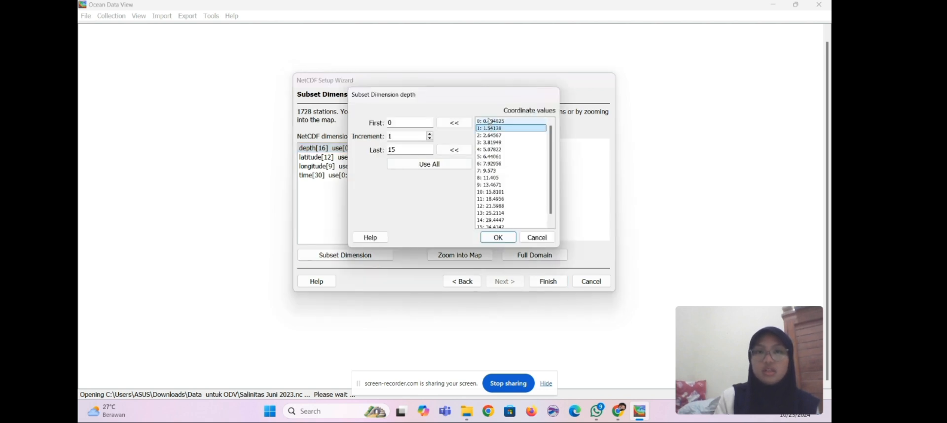
{"action": "left_click", "coordinate": [489, 121]}
{"action": "left_click", "coordinate": [456, 151]}
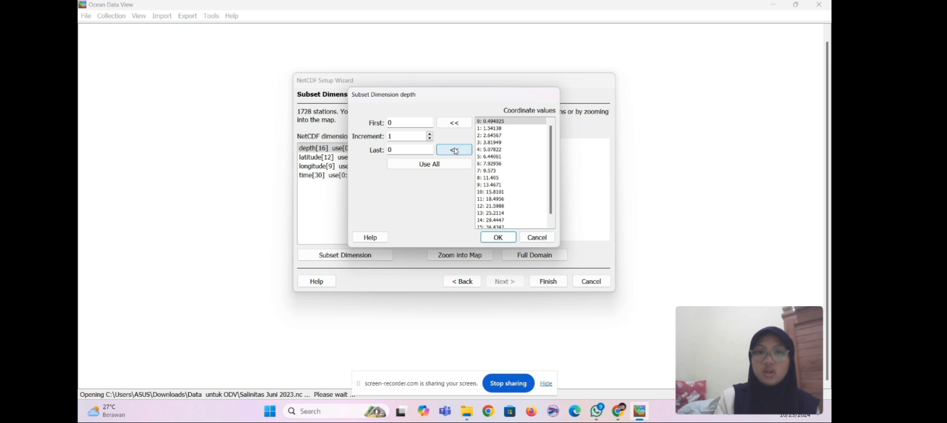
{"action": "left_click", "coordinate": [498, 237]}
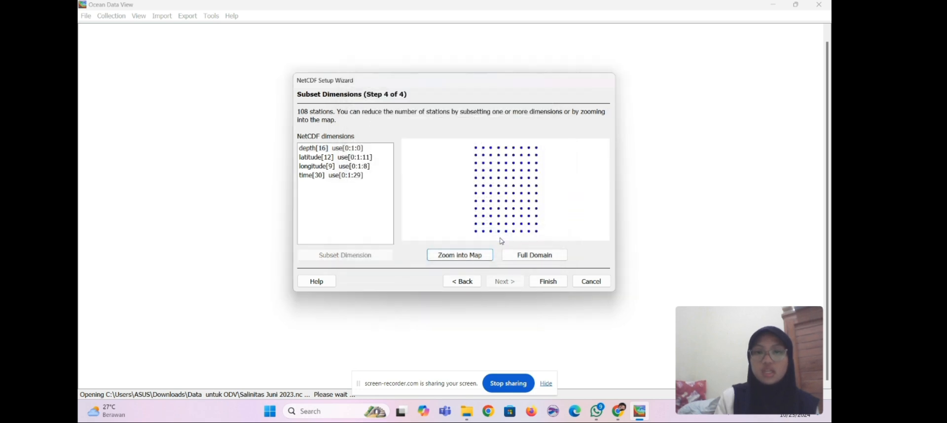
Step: Finish the NetCDF setup and save it under the name SALINITAS JUNI
{"action": "left_click", "coordinate": [541, 282]}
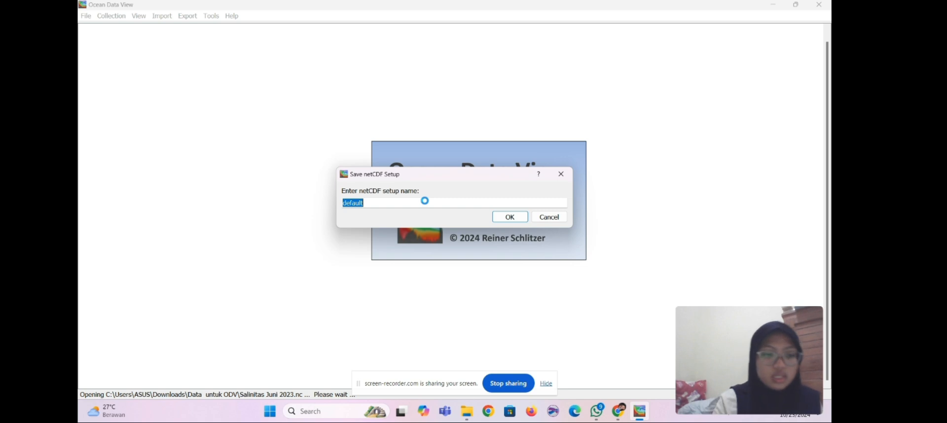
{"action": "type", "text": "SALINITAS"}
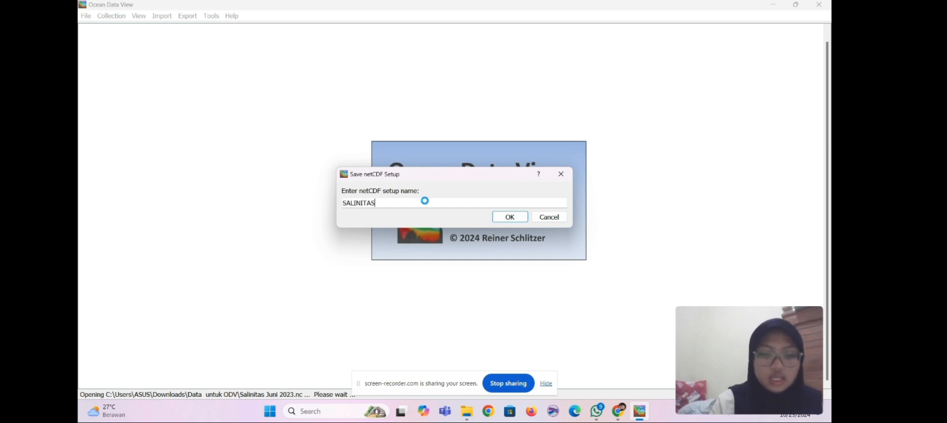
{"action": "type", "text": " JUNI"}
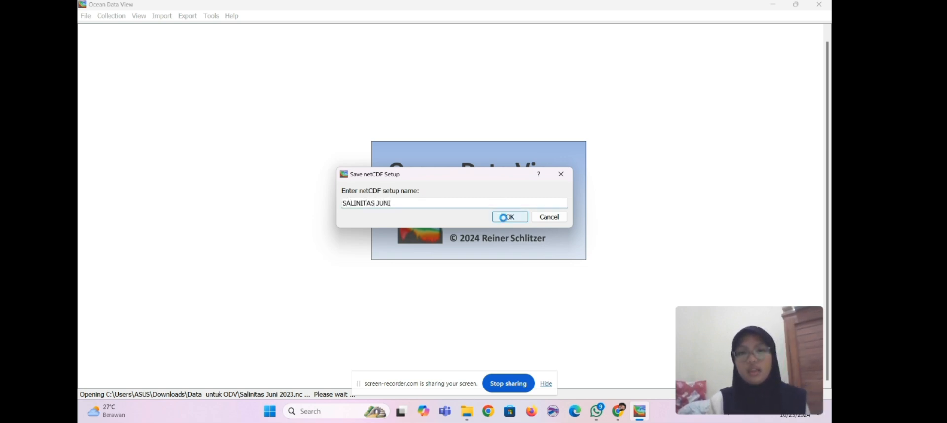
{"action": "left_click", "coordinate": [505, 217]}
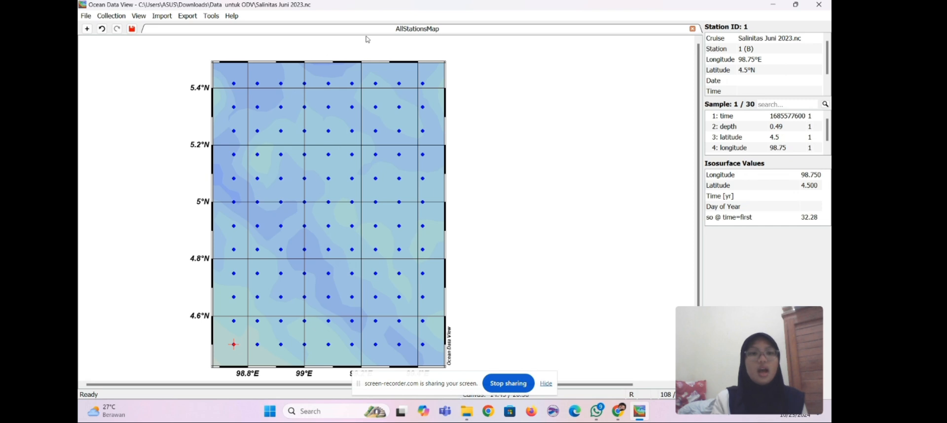
Step: Add the land topography layer and a color bar to the station map
{"action": "right_click", "coordinate": [320, 106]}
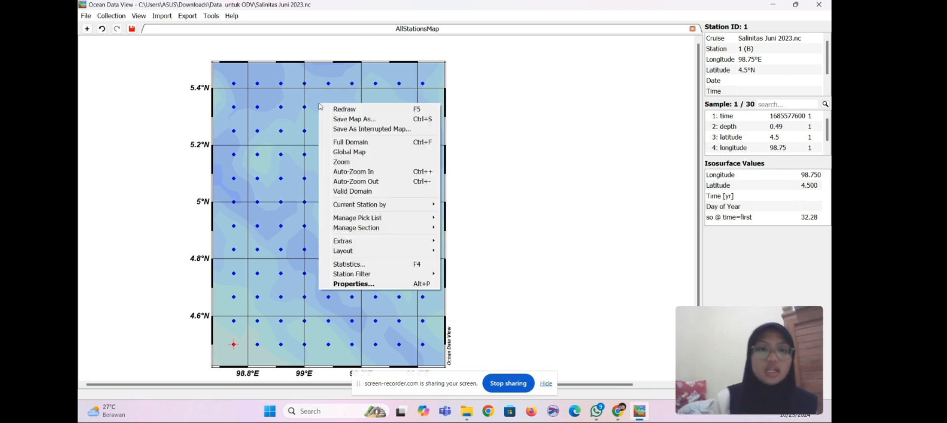
{"action": "left_click", "coordinate": [356, 284]}
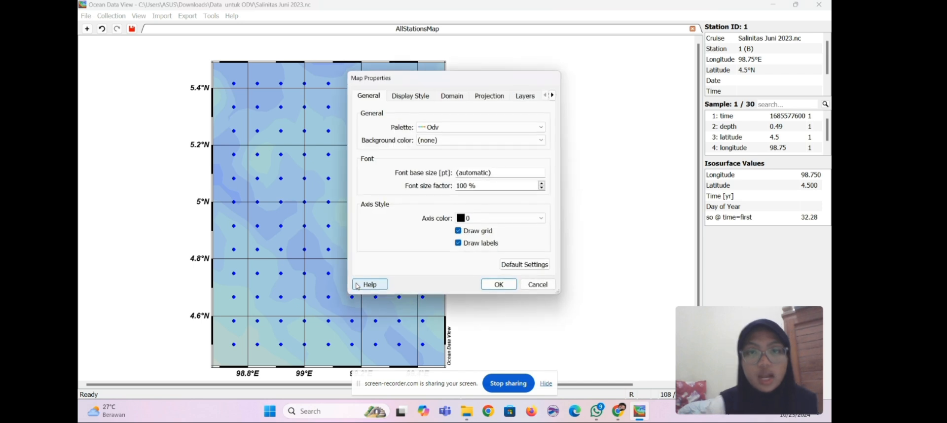
{"action": "left_click", "coordinate": [522, 95]}
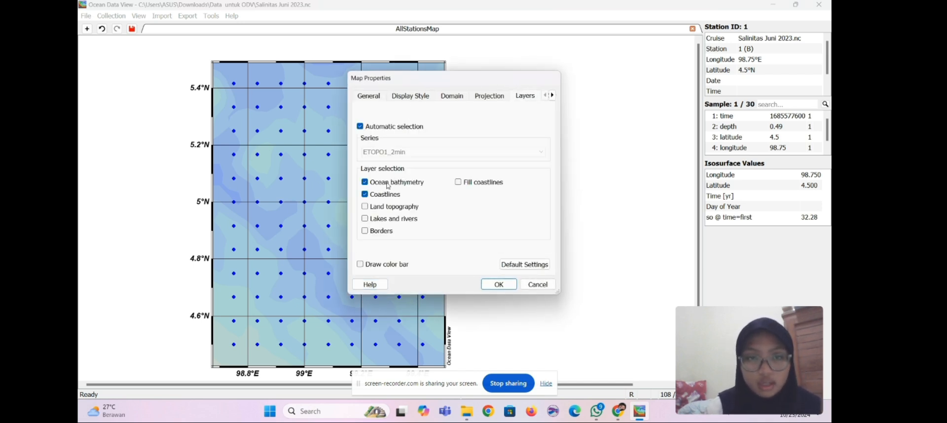
{"action": "left_click", "coordinate": [365, 207]}
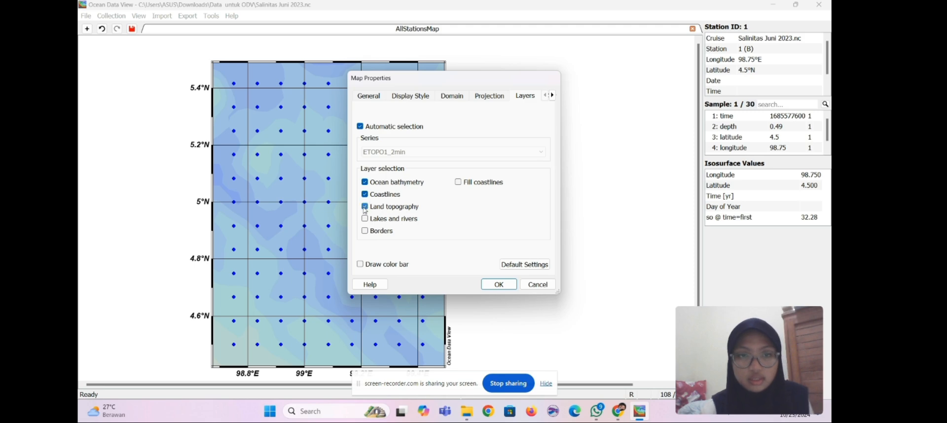
{"action": "left_click", "coordinate": [360, 264]}
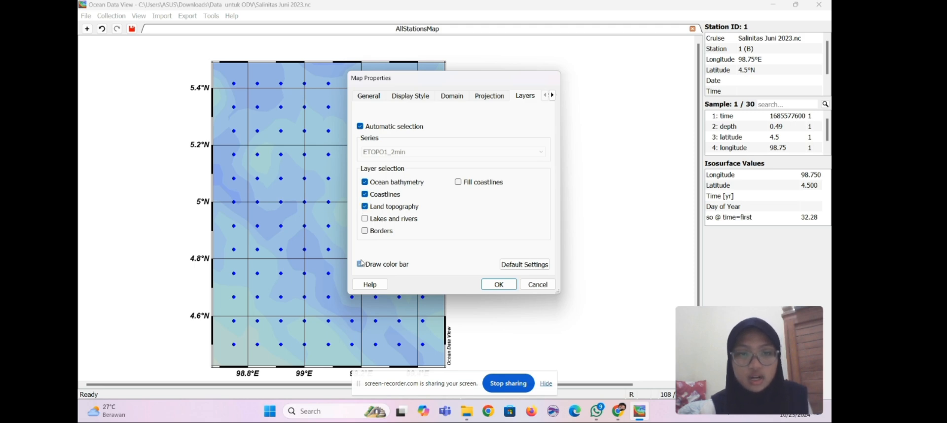
{"action": "left_click", "coordinate": [499, 284]}
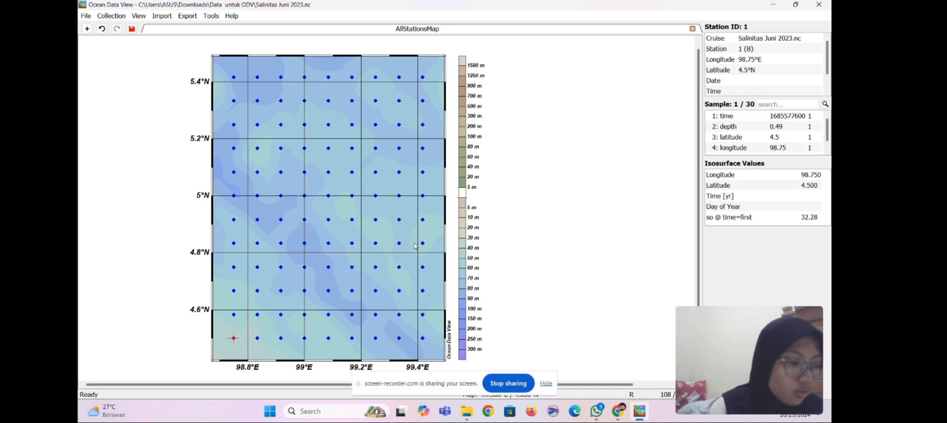
Step: Apply the 1 SURFACE Window layout template to the June salinity data
{"action": "right_click", "coordinate": [556, 226]}
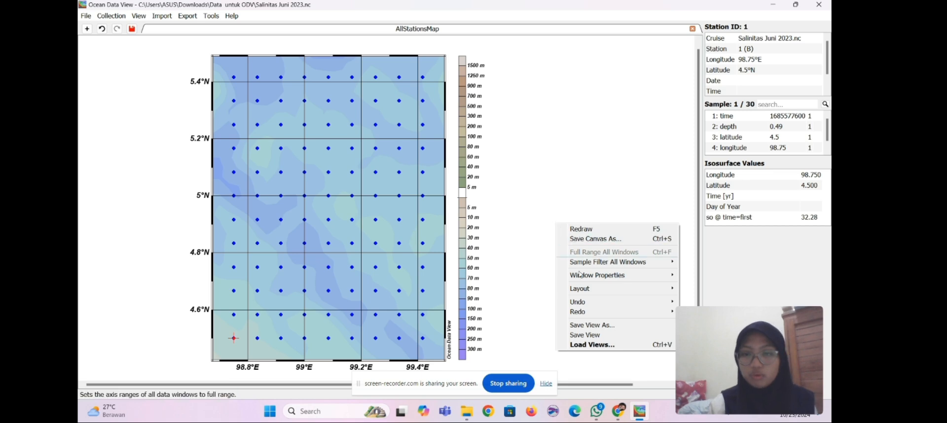
{"action": "mouse_move", "coordinate": [668, 288]}
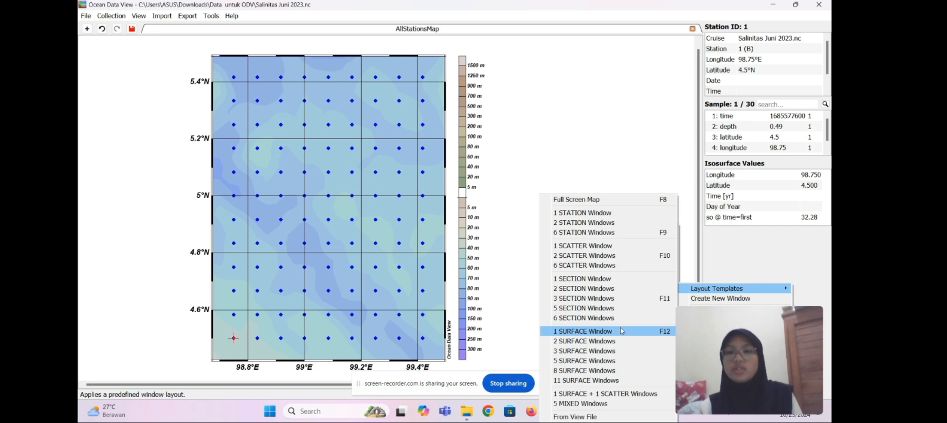
{"action": "left_click", "coordinate": [621, 331]}
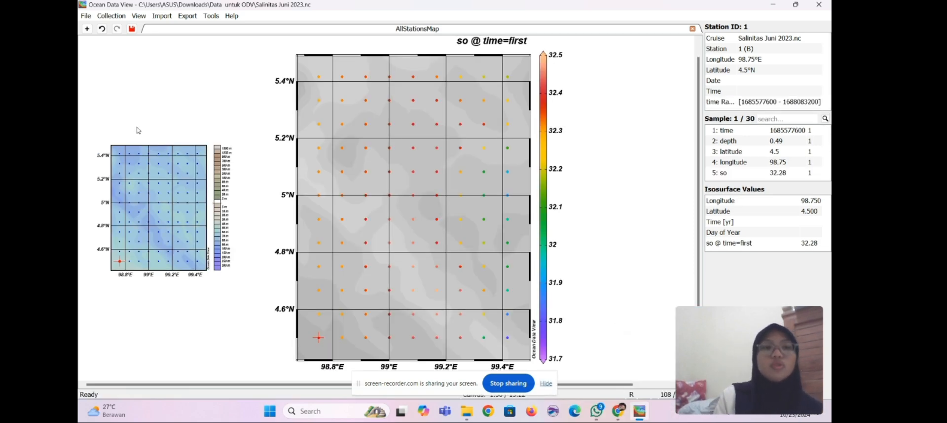
Step: Display the salinity surface plot as a gridded field with DIVA gridding and turn off hiding of bad estimates
{"action": "right_click", "coordinate": [477, 160]}
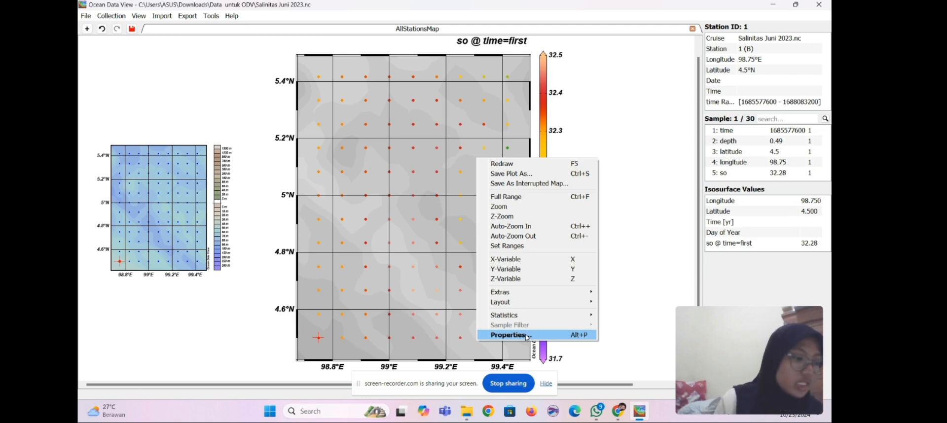
{"action": "left_click", "coordinate": [508, 334]}
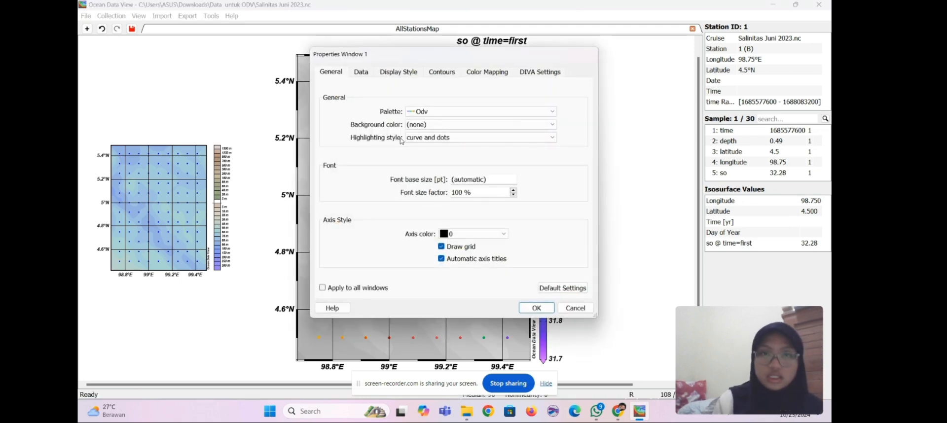
{"action": "left_click", "coordinate": [394, 73]}
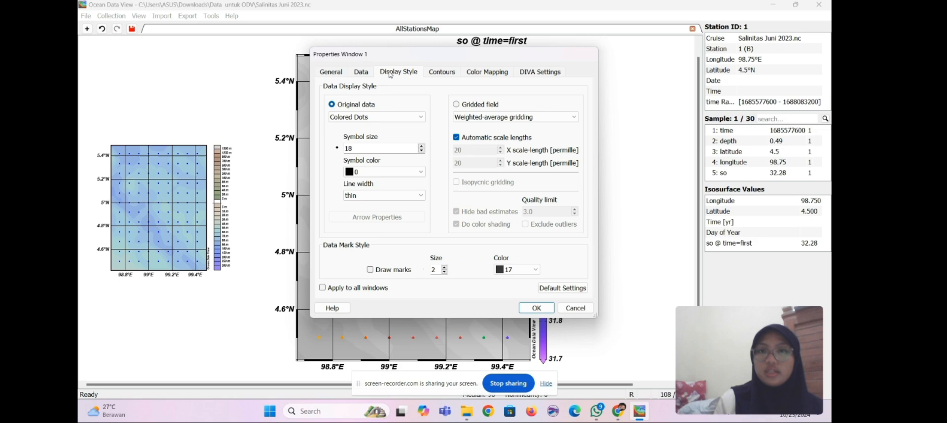
{"action": "left_click", "coordinate": [527, 117]}
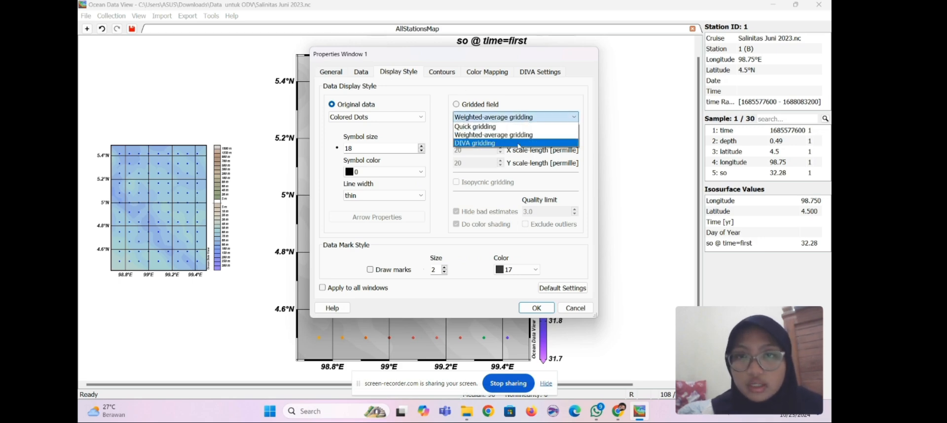
{"action": "left_click", "coordinate": [518, 146]}
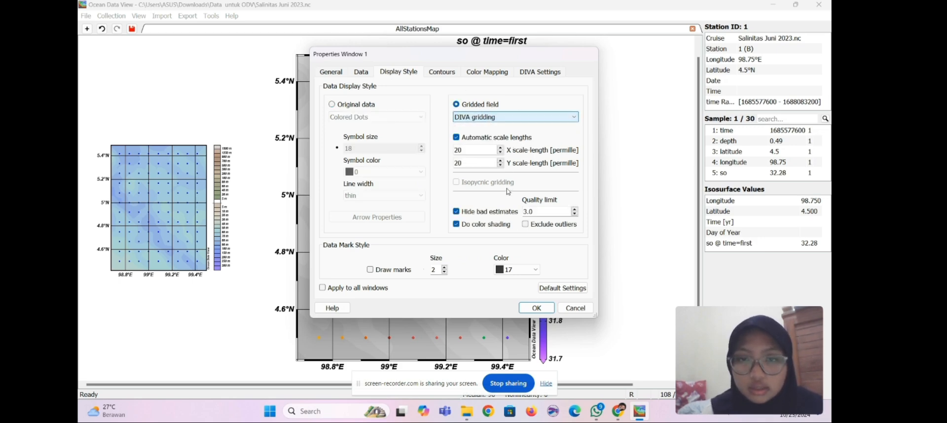
{"action": "left_click", "coordinate": [455, 211]}
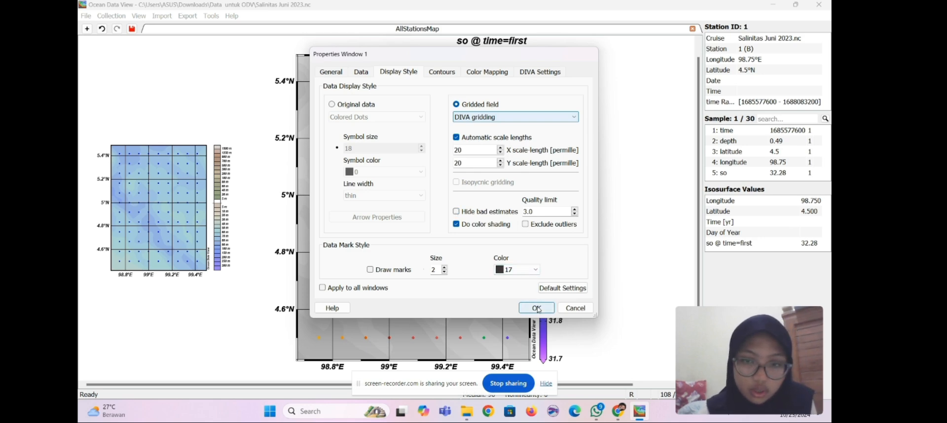
{"action": "left_click", "coordinate": [536, 308]}
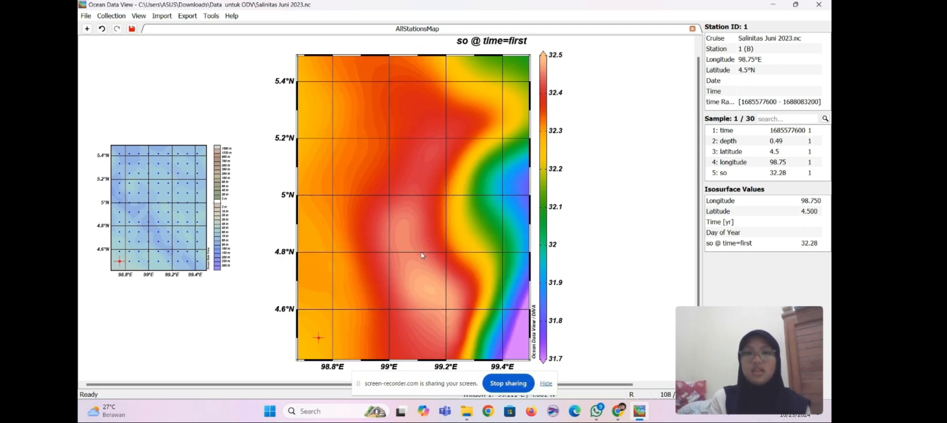
Step: Generate an isosurface animation of the June salinity surface plot over time with 30 frames and a step of 86400
{"action": "right_click", "coordinate": [417, 203]}
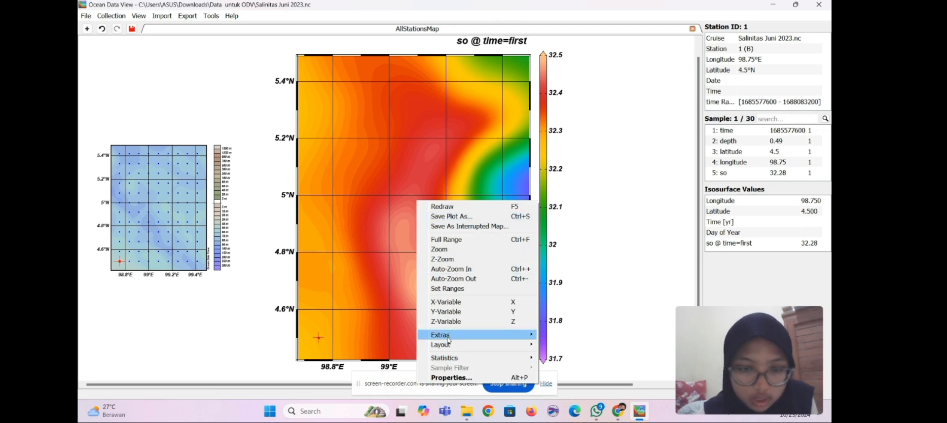
{"action": "mouse_move", "coordinate": [448, 339]}
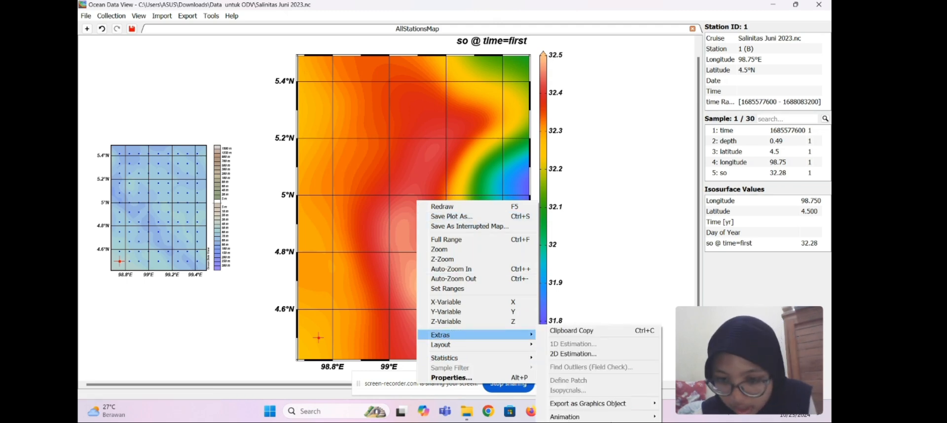
{"action": "mouse_move", "coordinate": [611, 417]}
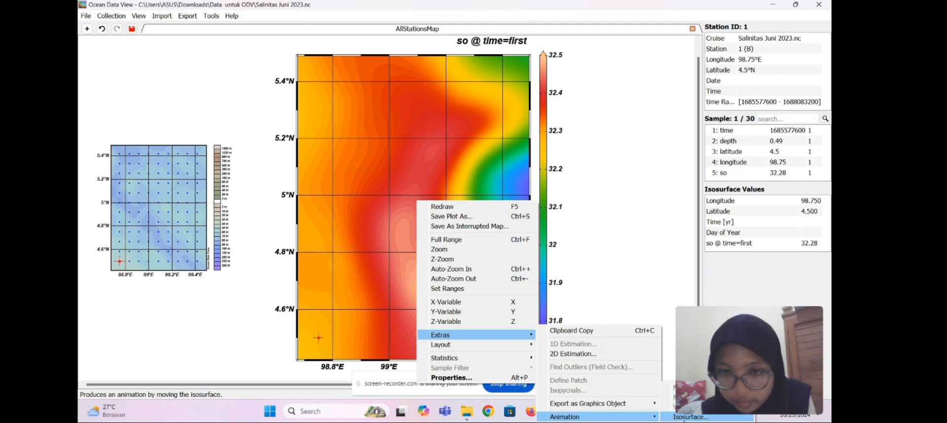
{"action": "left_click", "coordinate": [688, 417]}
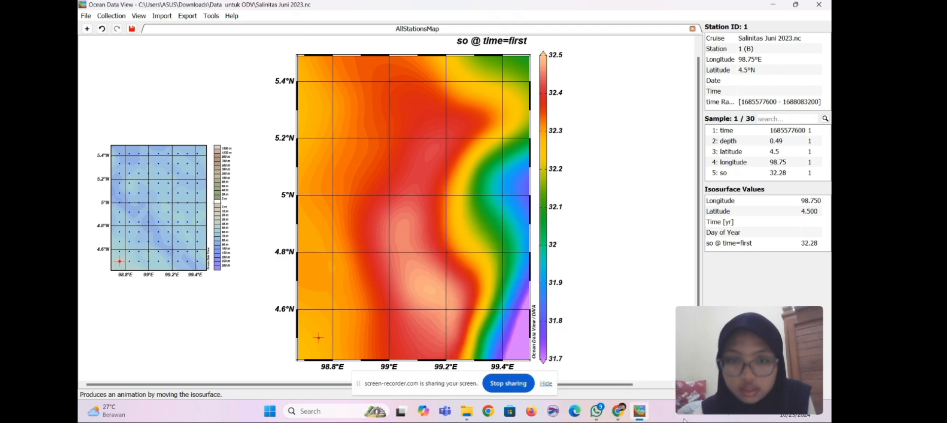
{"action": "left_click", "coordinate": [459, 253]}
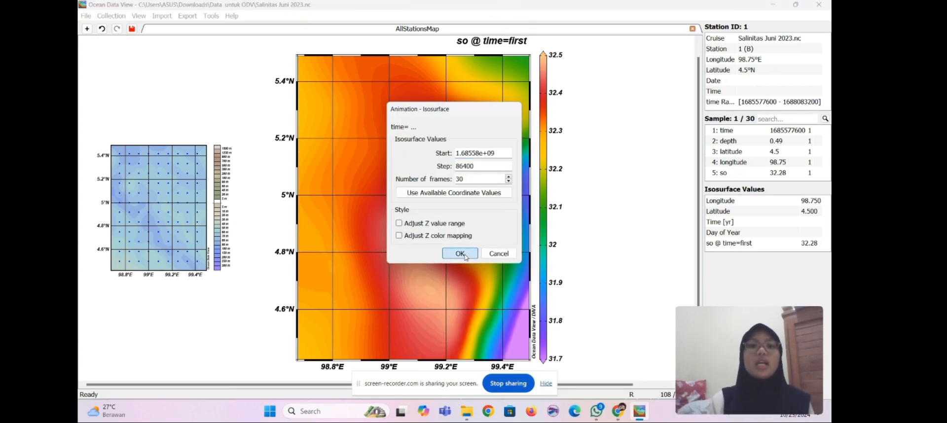
Step: Save the animation as SALINITAS JUNI.gif in the Data untuk ODV folder
{"action": "left_click", "coordinate": [445, 256]}
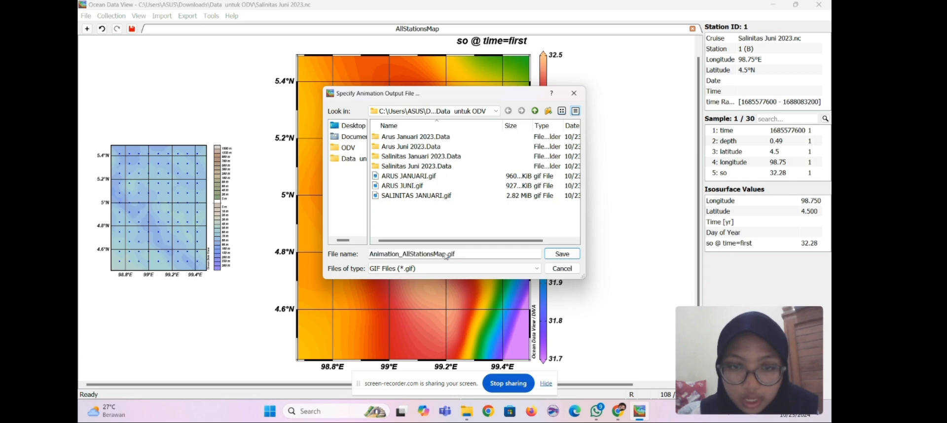
{"action": "key", "text": "BackSpace"}
{"action": "key", "text": "BackSpace"}
{"action": "key", "text": "BackSpace"}
{"action": "key", "text": "BackSpace"}
{"action": "key", "text": "BackSpace"}
{"action": "key", "text": "BackSpace"}
{"action": "key", "text": "BackSpace"}
{"action": "key", "text": "BackSpace"}
{"action": "key", "text": "BackSpace"}
{"action": "key", "text": "BackSpace"}
{"action": "key", "text": "BackSpace"}
{"action": "key", "text": "BackSpace"}
{"action": "key", "text": "BackSpace"}
{"action": "key", "text": "BackSpace"}
{"action": "key", "text": "BackSpace"}
{"action": "key", "text": "BackSpace"}
{"action": "key", "text": "BackSpace"}
{"action": "key", "text": "BackSpace"}
{"action": "key", "text": "BackSpace"}
{"action": "key", "text": "BackSpace"}
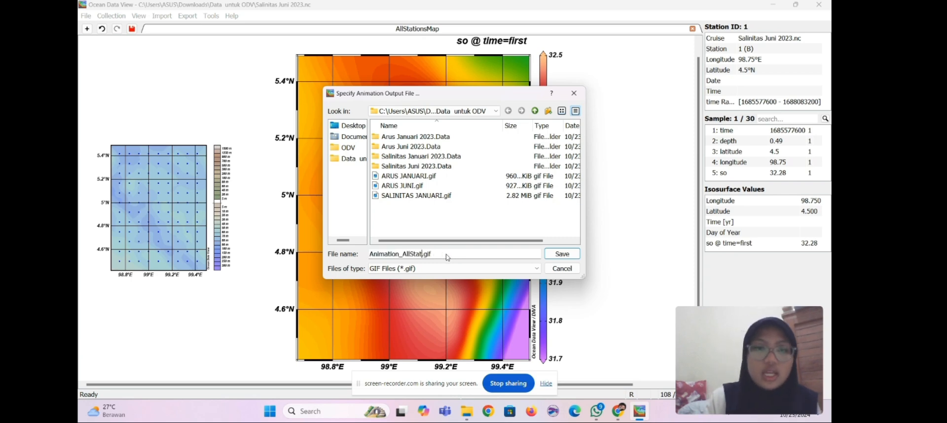
{"action": "type", "text": "SALINITA"}
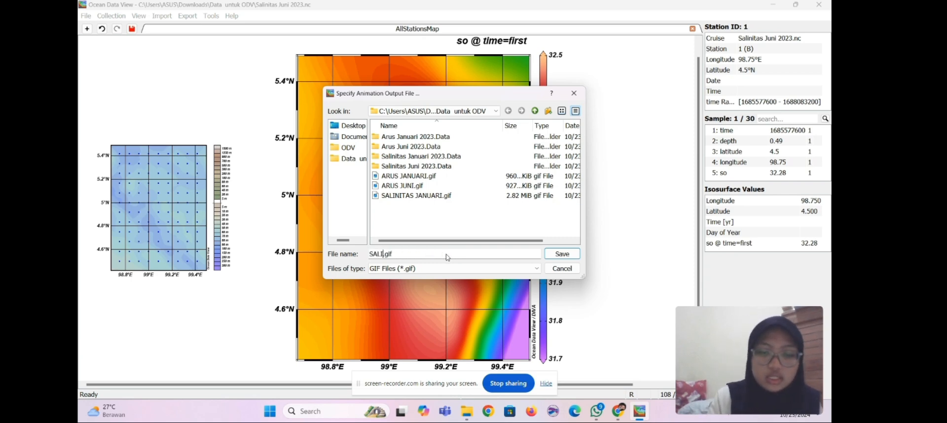
{"action": "type", "text": "S "}
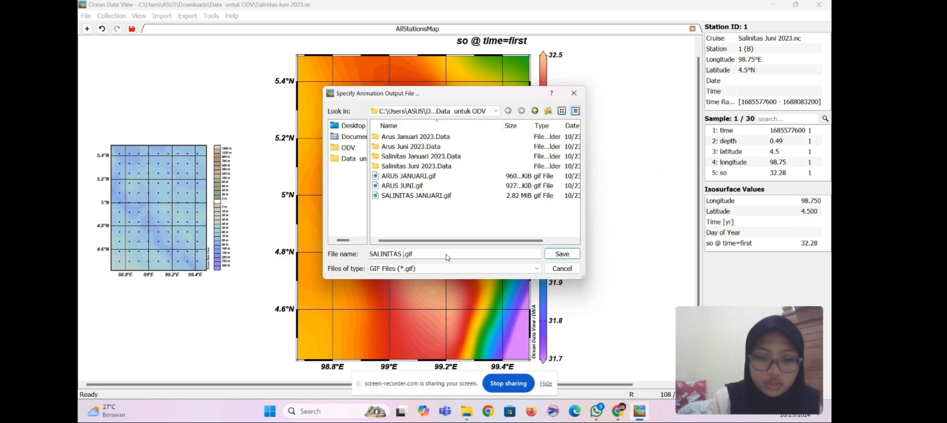
{"action": "type", "text": "JUNI"}
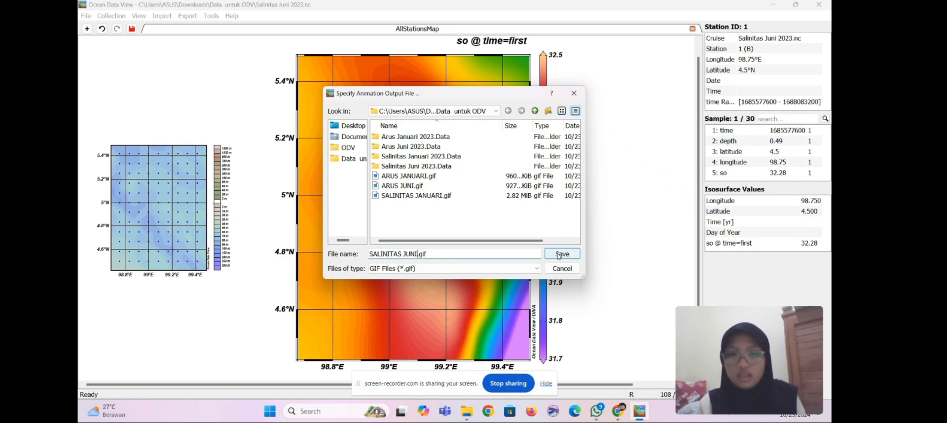
{"action": "left_click", "coordinate": [559, 255]}
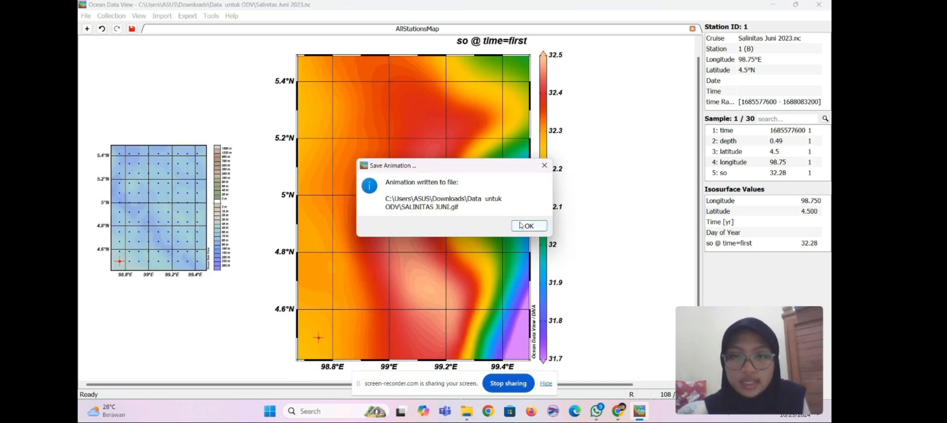
{"action": "left_click", "coordinate": [521, 227]}
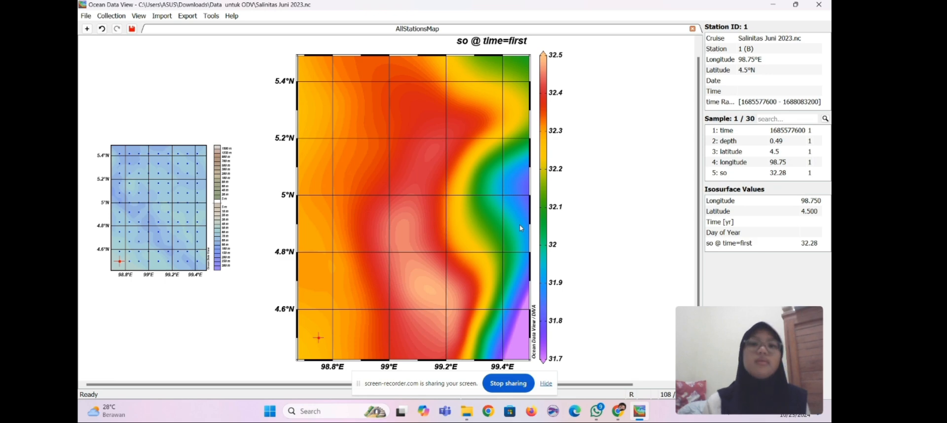
Step: Review the contour settings in the salinity plot's properties without changing them
{"action": "right_click", "coordinate": [483, 221]}
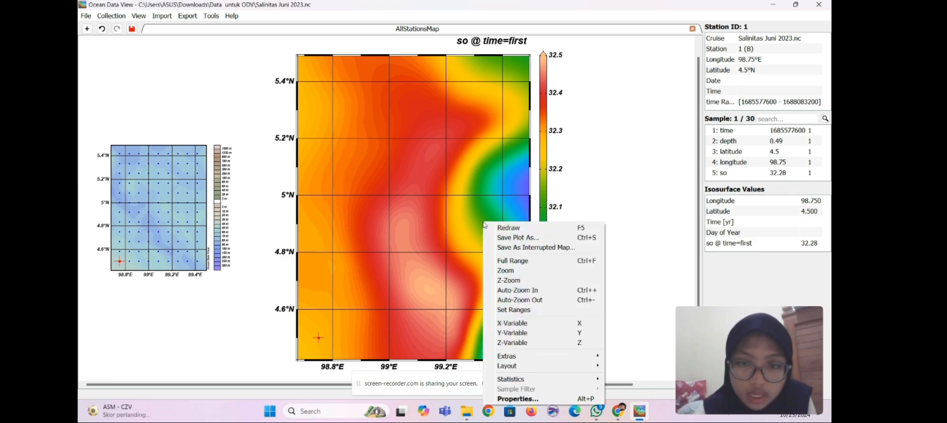
{"action": "left_click", "coordinate": [512, 399]}
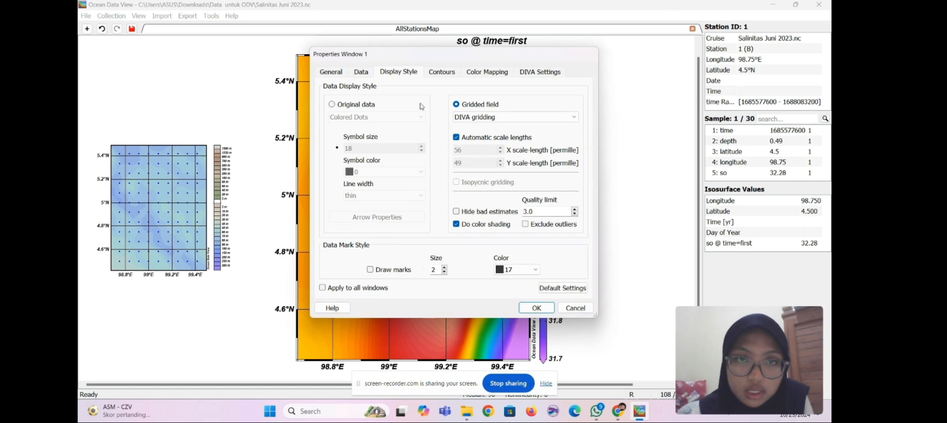
{"action": "left_click", "coordinate": [438, 73]}
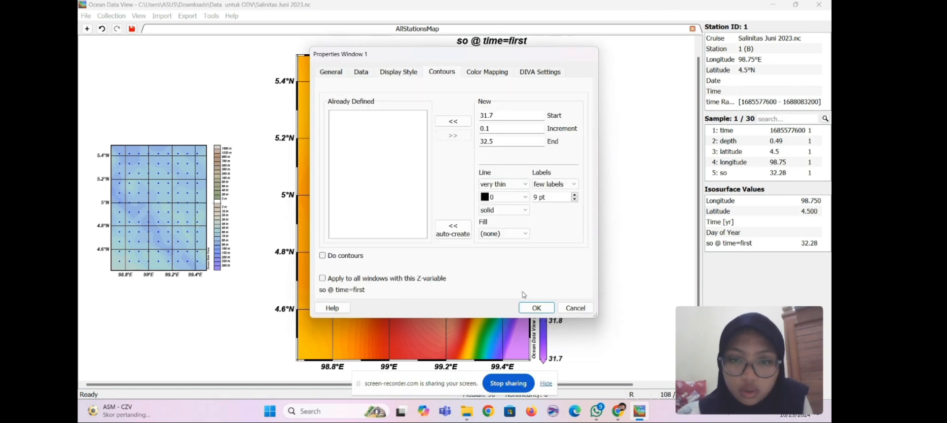
{"action": "left_click", "coordinate": [530, 308]}
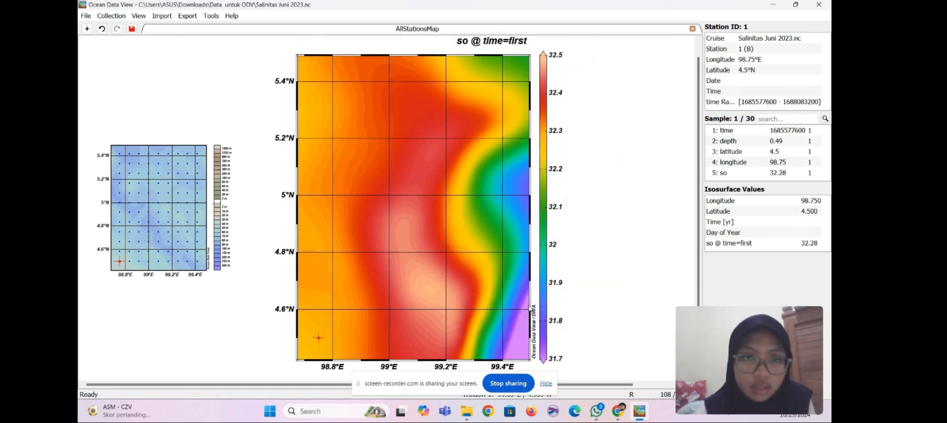
Step: Save the June salinity plot as a PNG image named SALINITAS JUNI at 300 dpi with normal display style
{"action": "right_click", "coordinate": [409, 188]}
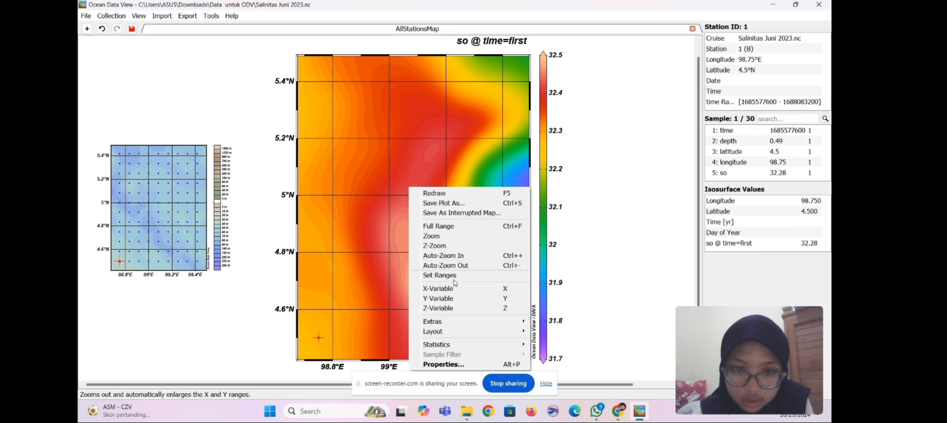
{"action": "left_click", "coordinate": [454, 203]}
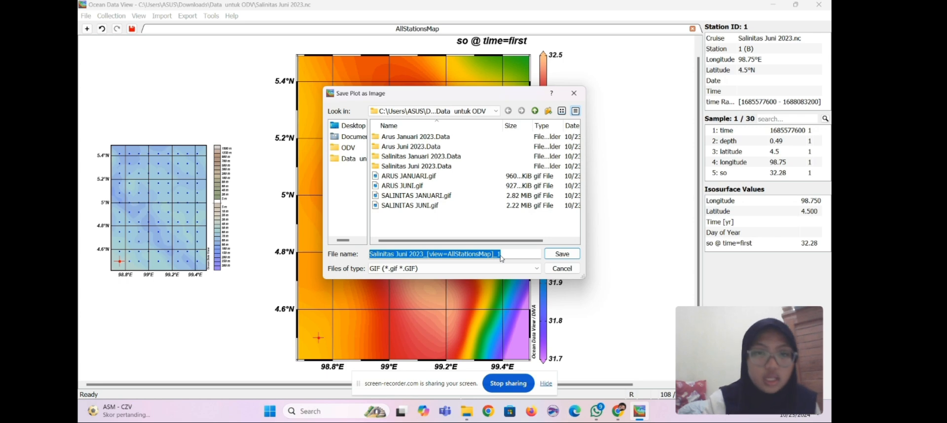
{"action": "type", "text": "SALIN"}
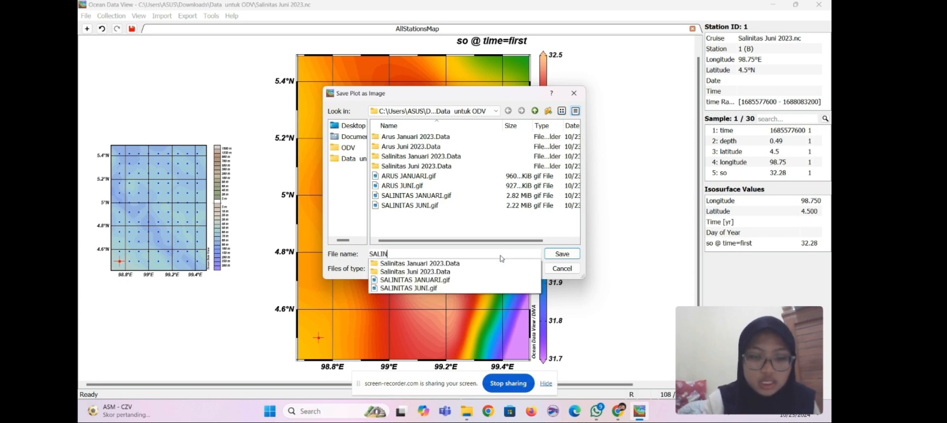
{"action": "type", "text": "ITAS"}
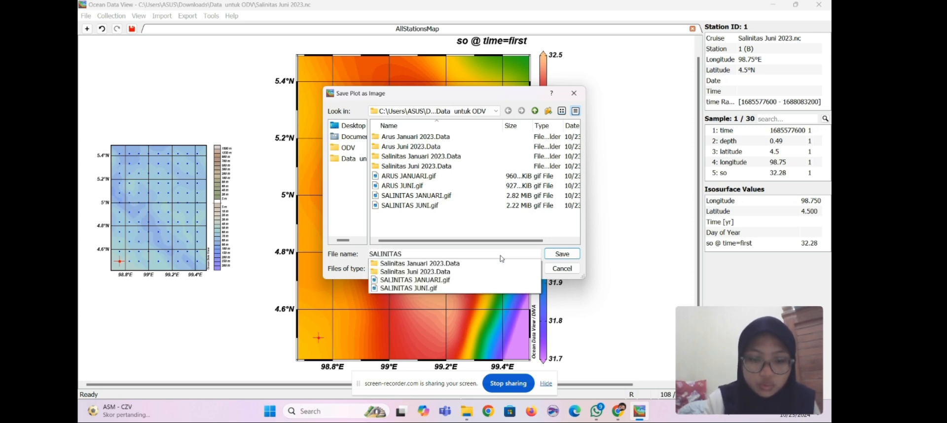
{"action": "type", "text": " JUNI"}
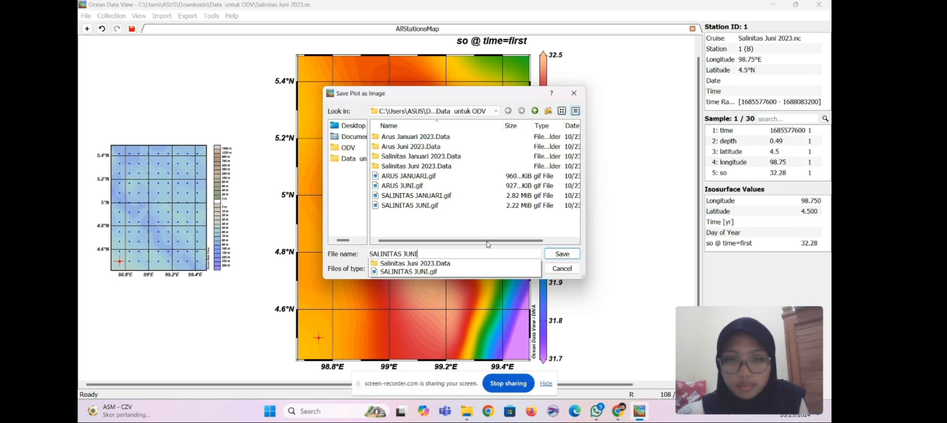
{"action": "left_click", "coordinate": [487, 242]}
{"action": "left_click", "coordinate": [473, 272]}
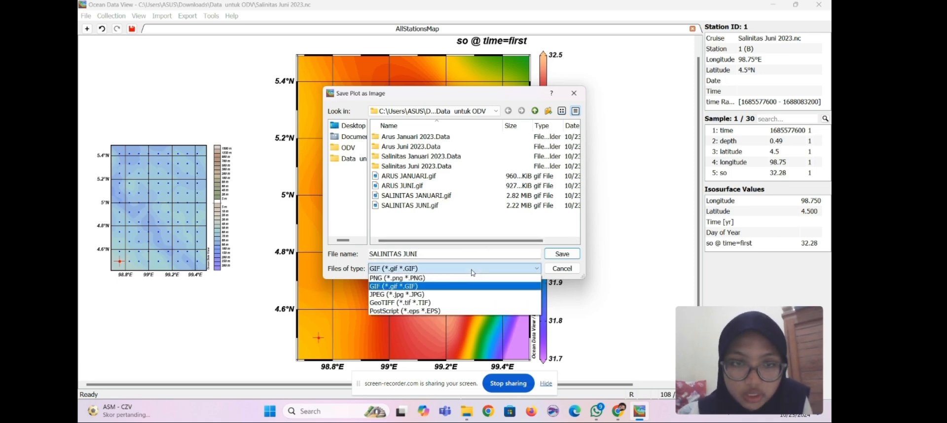
{"action": "left_click", "coordinate": [466, 279]}
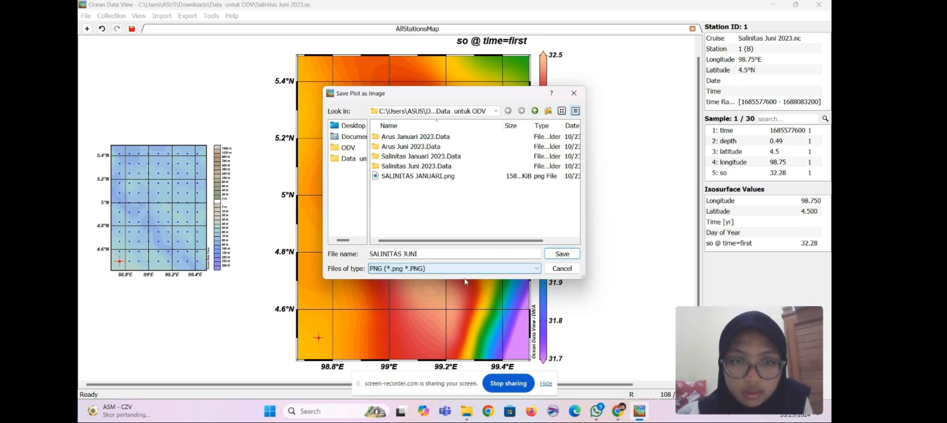
{"action": "left_click", "coordinate": [561, 254]}
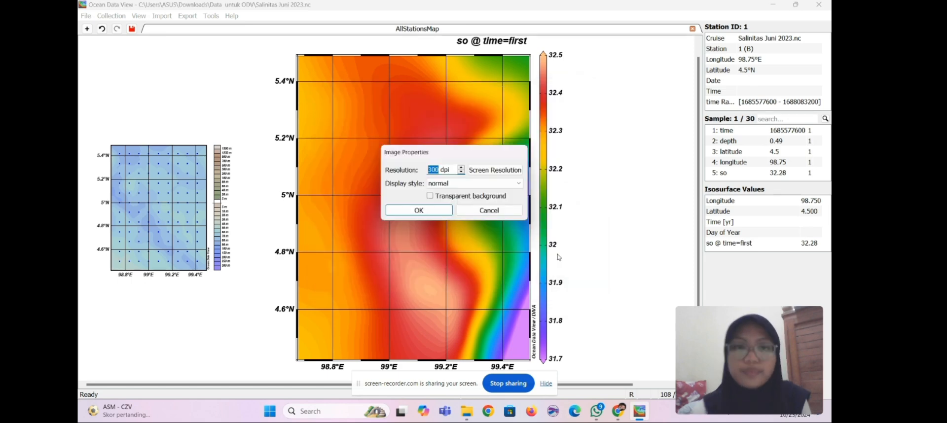
{"action": "left_click", "coordinate": [421, 210]}
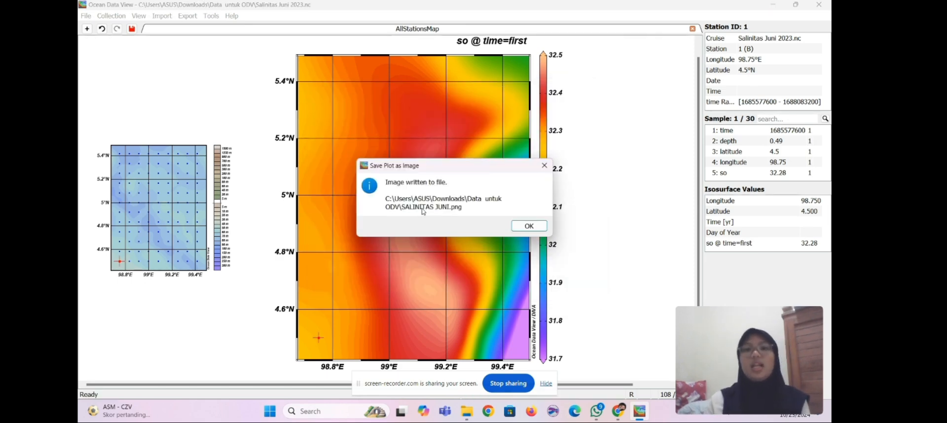
{"action": "left_click", "coordinate": [536, 228]}
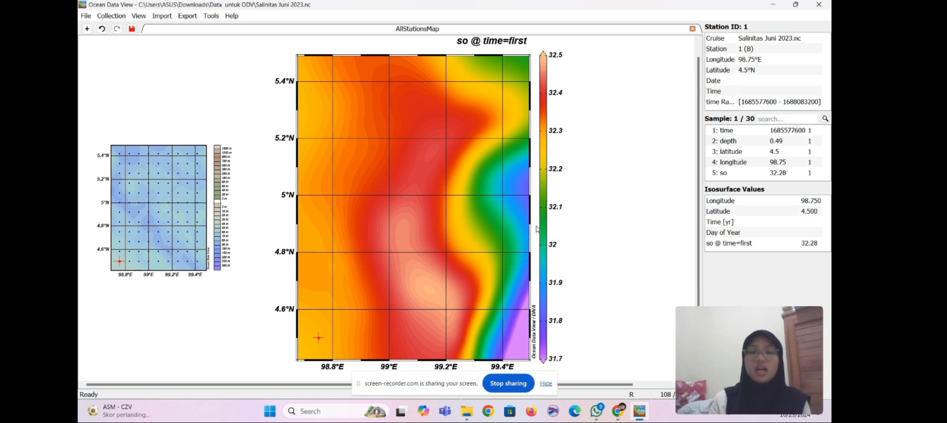
Step: Open the January temperature file Suhu Januari 2023.nc from the Data untuk ODV folder
{"action": "left_click", "coordinate": [89, 18]}
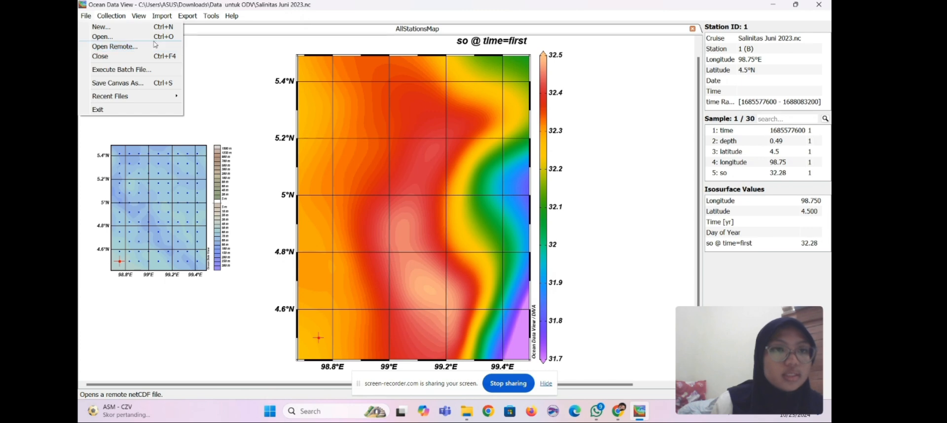
{"action": "left_click", "coordinate": [104, 37]}
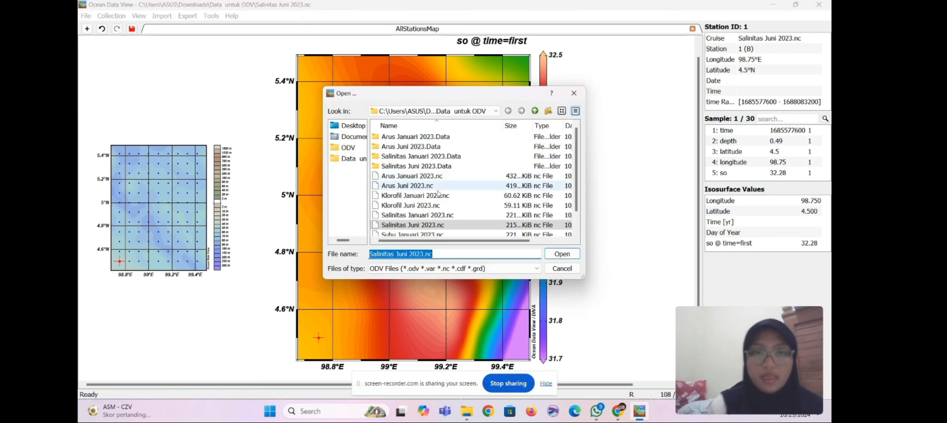
{"action": "scroll", "coordinate": [433, 209], "scroll_direction": "down", "scroll_amount": 1}
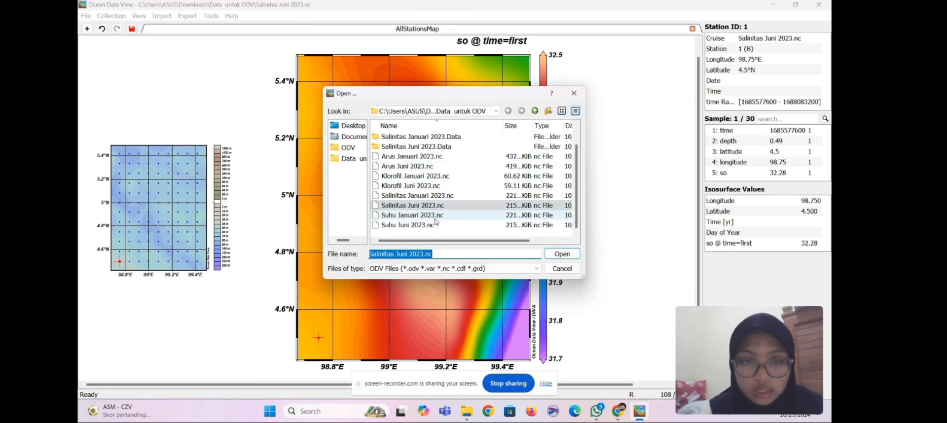
{"action": "double_click", "coordinate": [435, 217]}
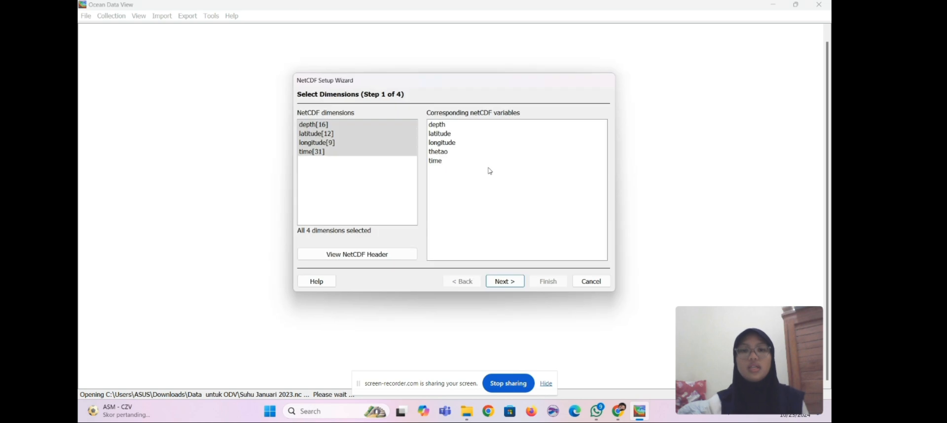
Step: Accept all four NetCDF dimensions and the latitude/longitude associations, and use time as the primary variable
{"action": "left_click", "coordinate": [503, 281]}
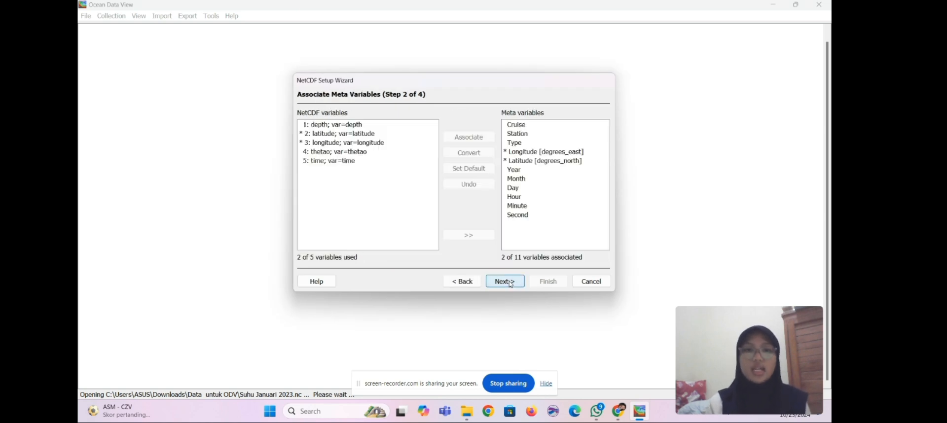
{"action": "left_click", "coordinate": [504, 281]}
{"action": "left_click", "coordinate": [344, 135]}
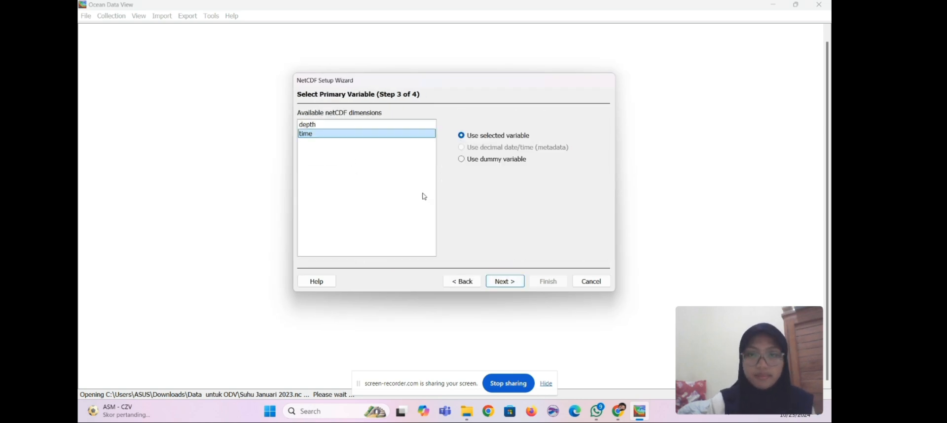
{"action": "left_click", "coordinate": [489, 281]}
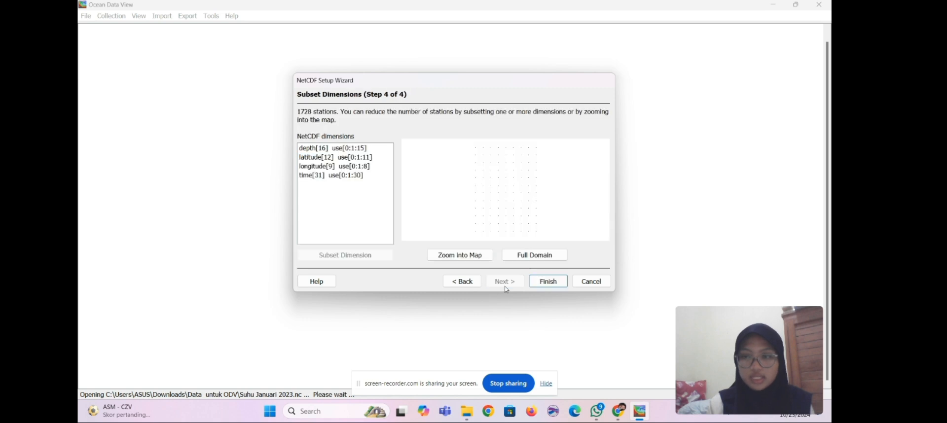
Step: Subset the depth dimension to the first level only (index 0, 0.494025) by setting its last index to 0
{"action": "left_click", "coordinate": [335, 148]}
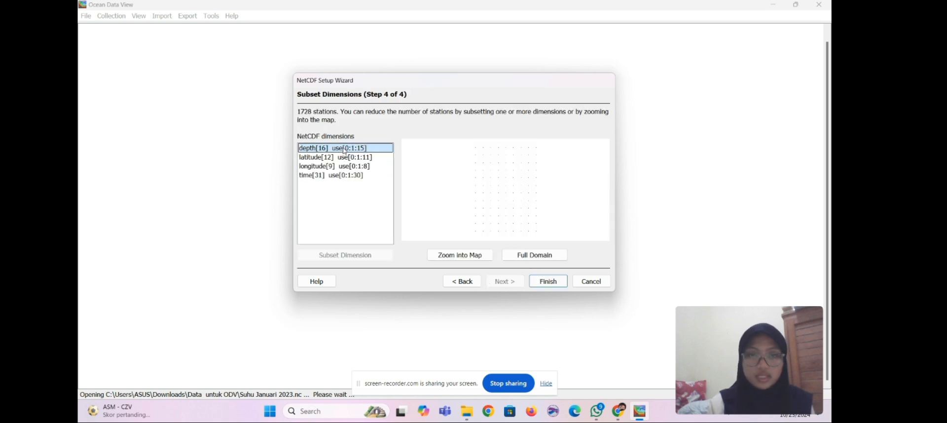
{"action": "left_click", "coordinate": [361, 255]}
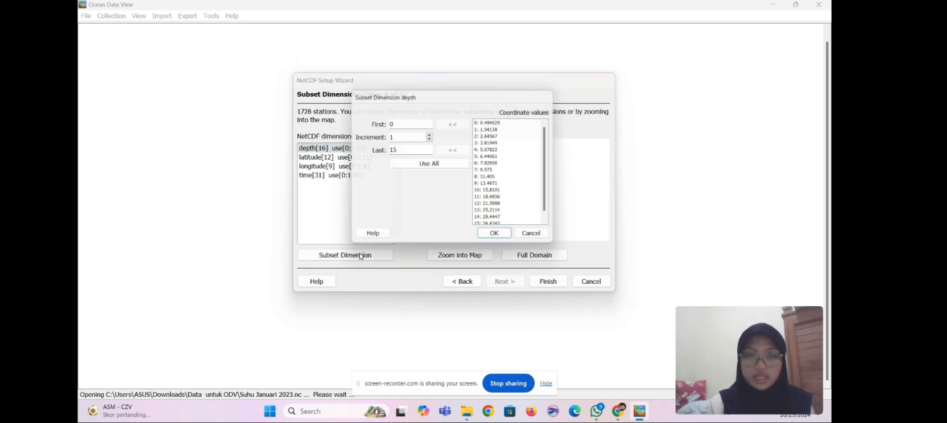
{"action": "left_click", "coordinate": [487, 121]}
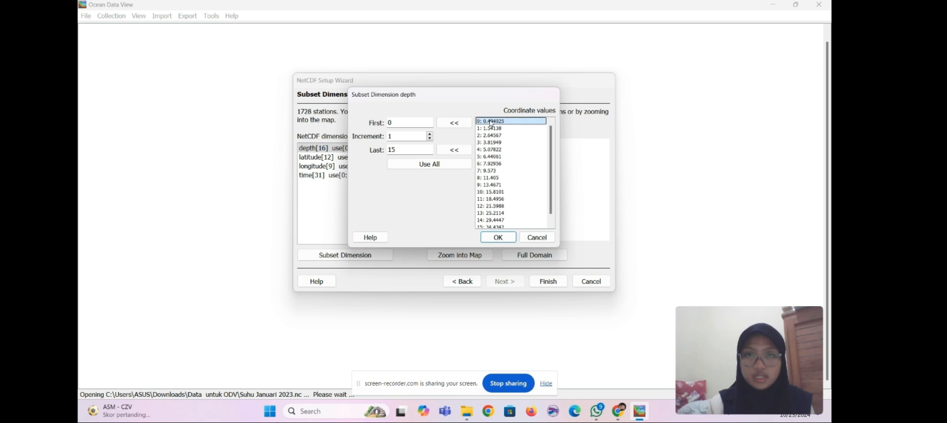
{"action": "left_click", "coordinate": [461, 151]}
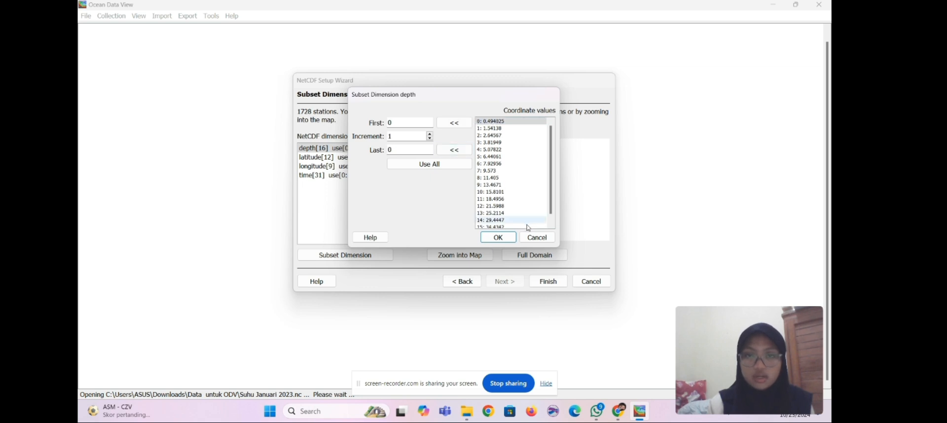
{"action": "left_click", "coordinate": [498, 237]}
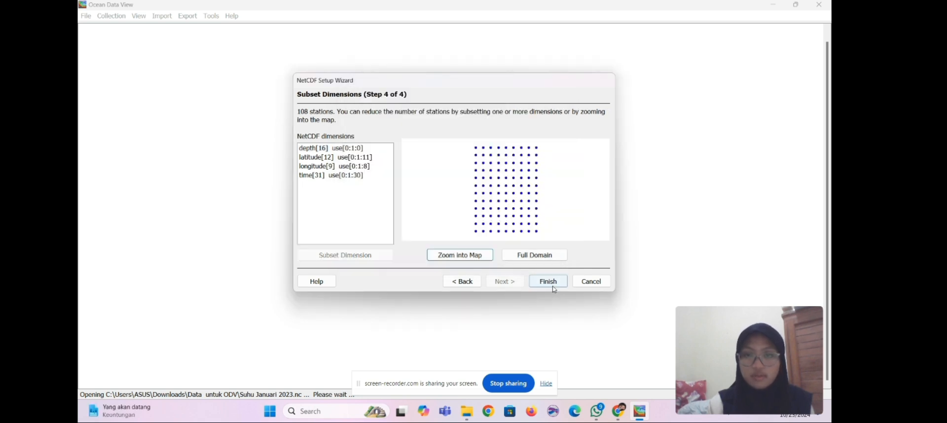
Step: Finish the NetCDF setup wizard and save the setup under the name SUHU JANUARI
{"action": "left_click", "coordinate": [552, 286]}
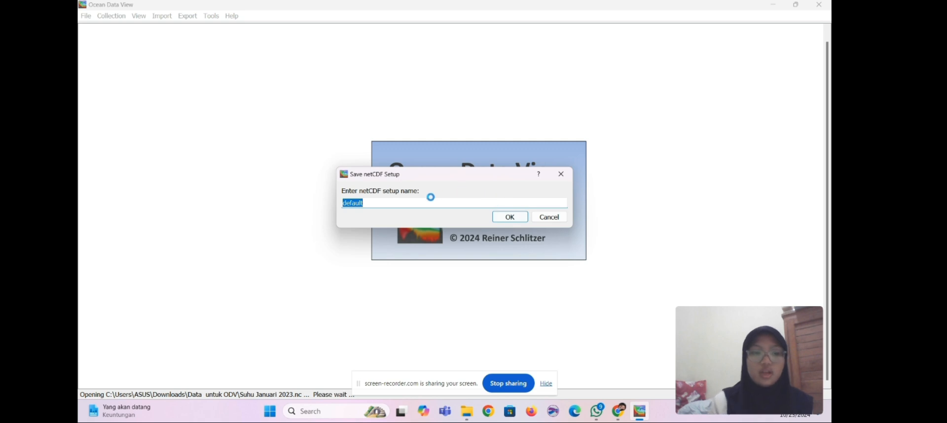
{"action": "type", "text": "SUHU "}
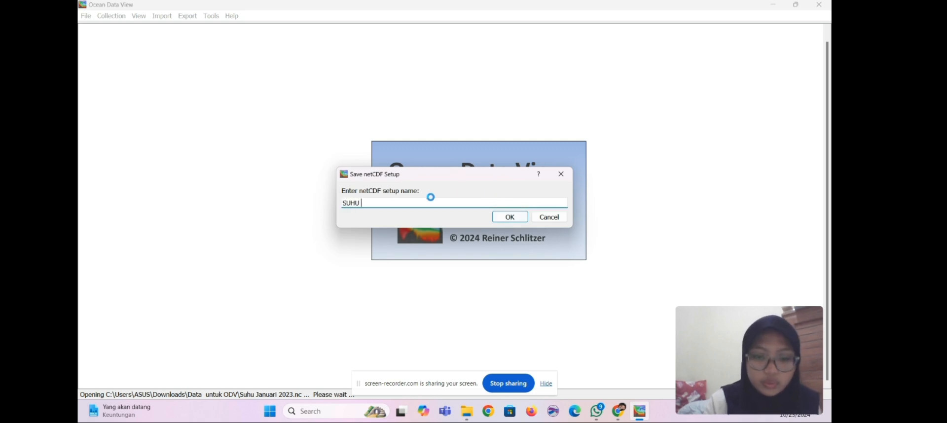
{"action": "type", "text": "JANUARI 2"}
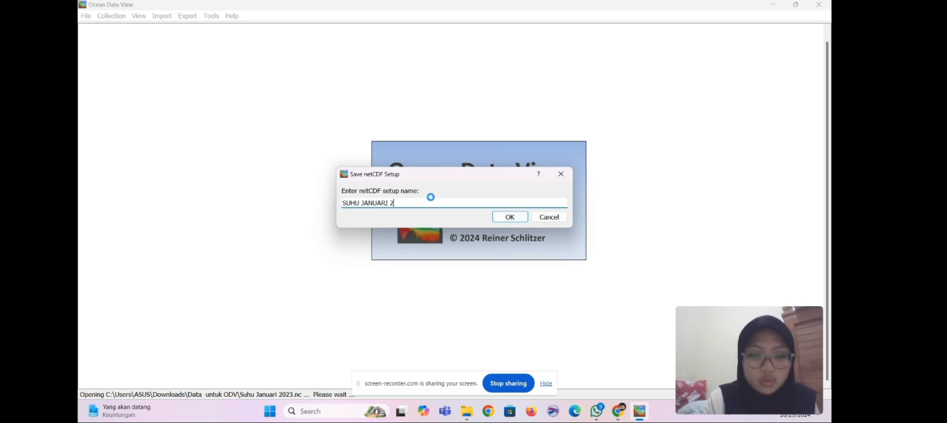
{"action": "type", "text": "02"}
{"action": "key", "text": "BackSpace"}
{"action": "key", "text": "BackSpace"}
{"action": "key", "text": "BackSpace"}
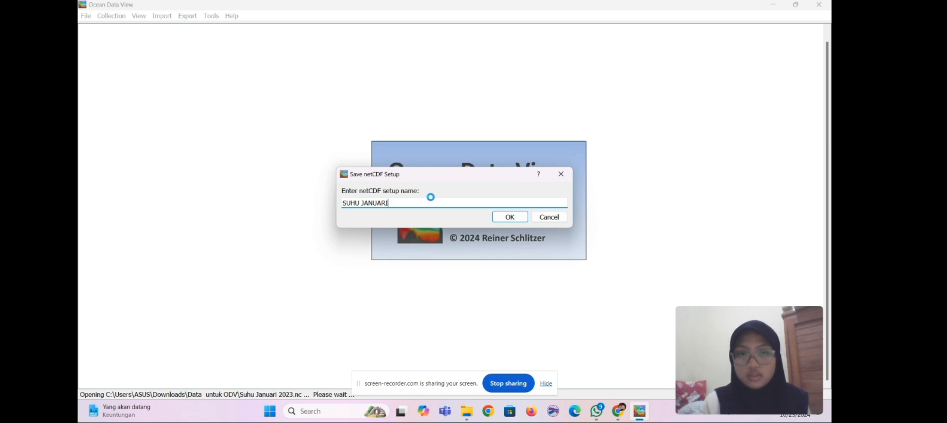
{"action": "left_click", "coordinate": [510, 217]}
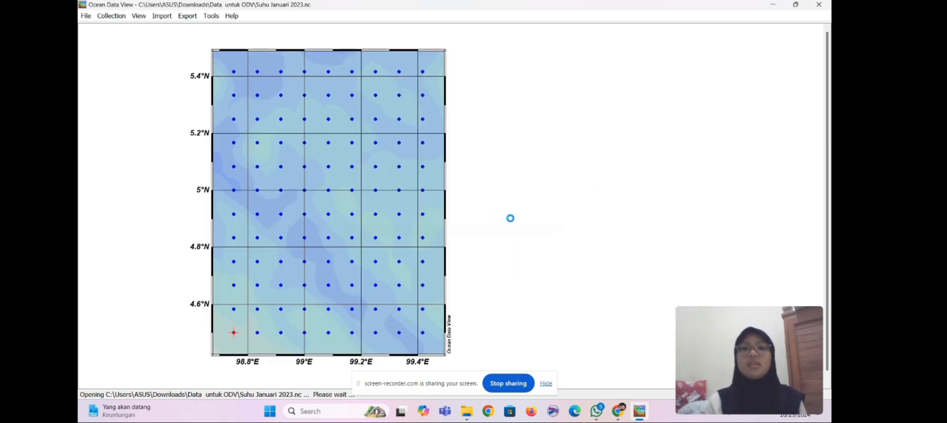
Step: Turn on the color bar in the station map's layer properties
{"action": "right_click", "coordinate": [286, 123]}
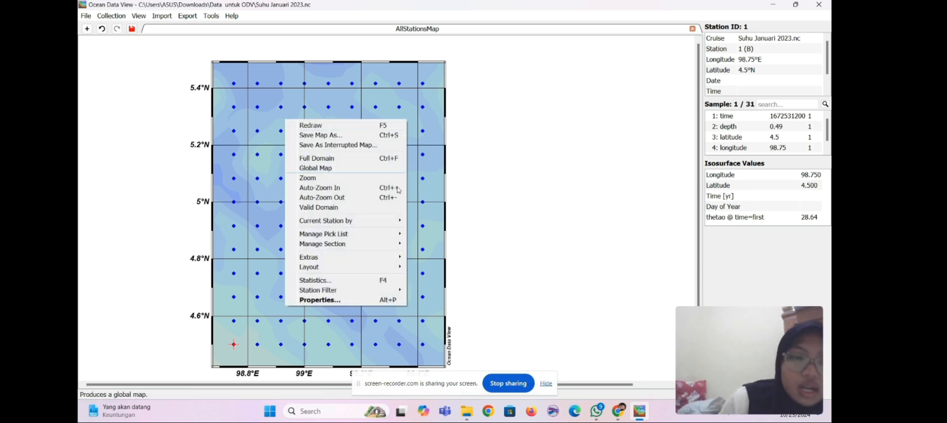
{"action": "left_click", "coordinate": [363, 301]}
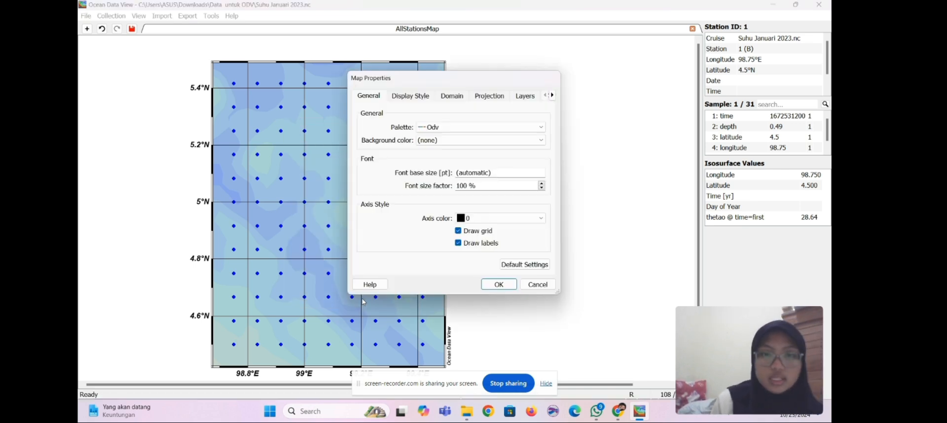
{"action": "left_click", "coordinate": [418, 99]}
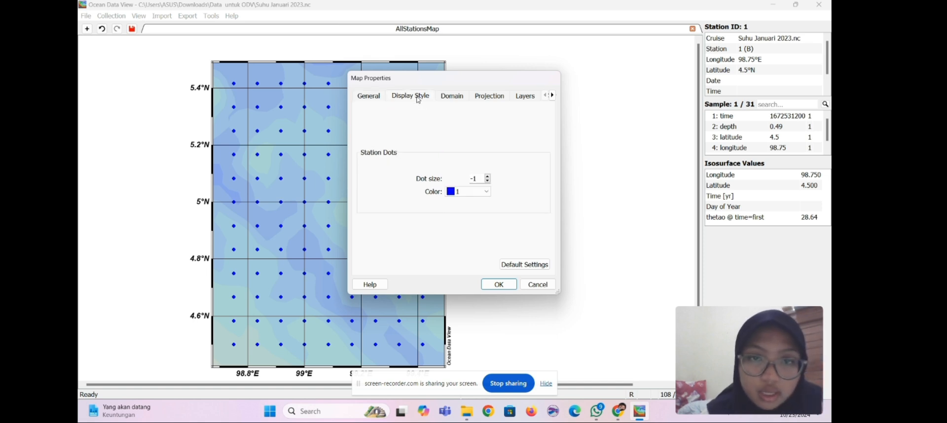
{"action": "left_click", "coordinate": [524, 100]}
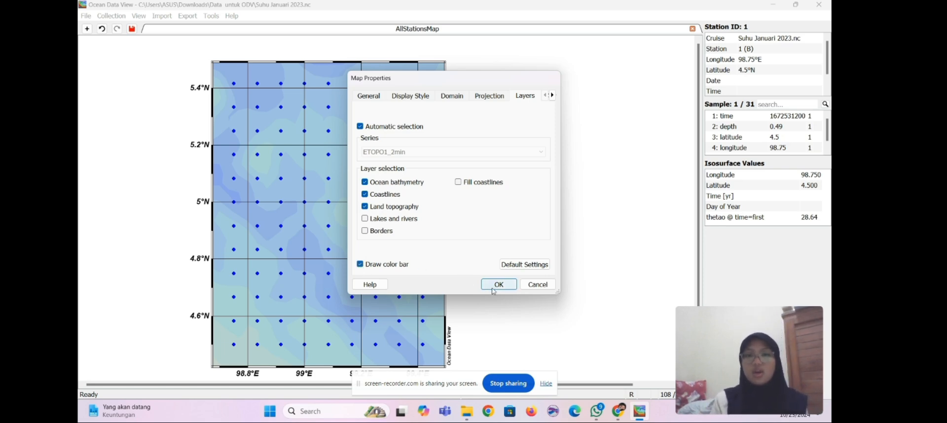
{"action": "left_click", "coordinate": [495, 288]}
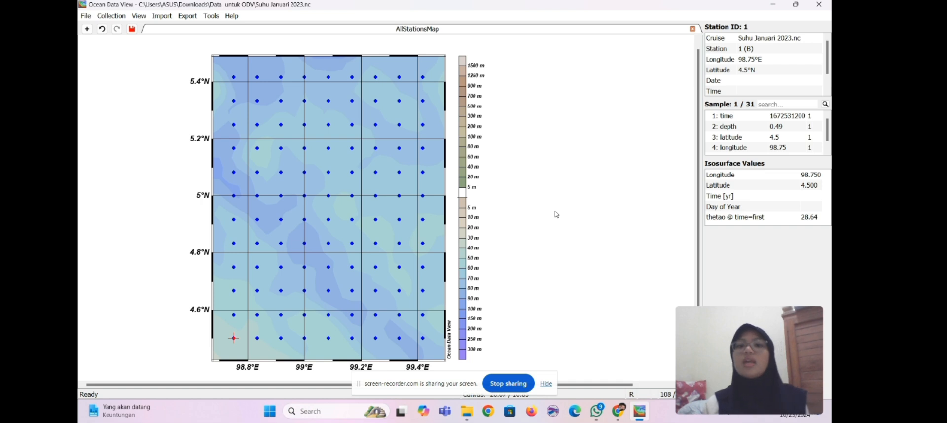
Step: Apply the 1 SURFACE Window layout template to the canvas
{"action": "right_click", "coordinate": [554, 211]}
{"action": "mouse_move", "coordinate": [585, 275]}
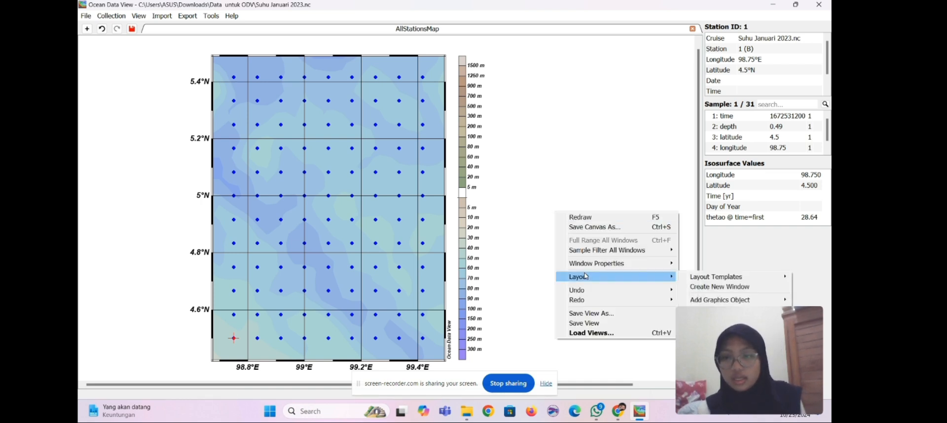
{"action": "mouse_move", "coordinate": [689, 276]}
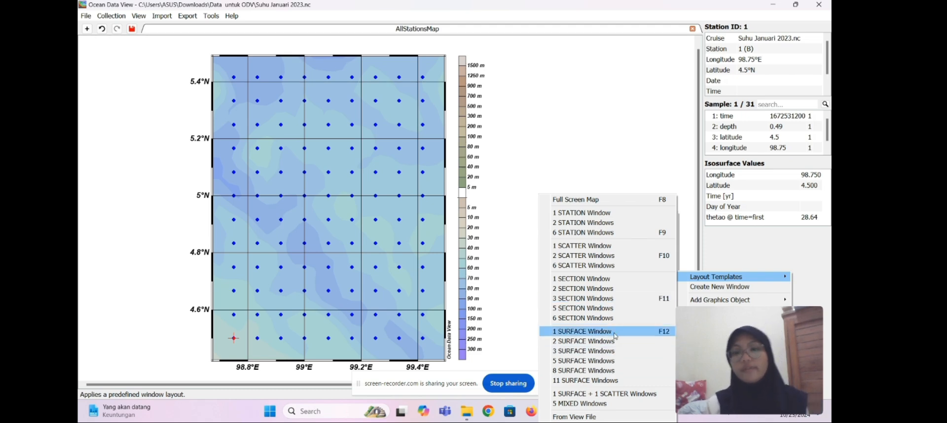
{"action": "left_click", "coordinate": [582, 331]}
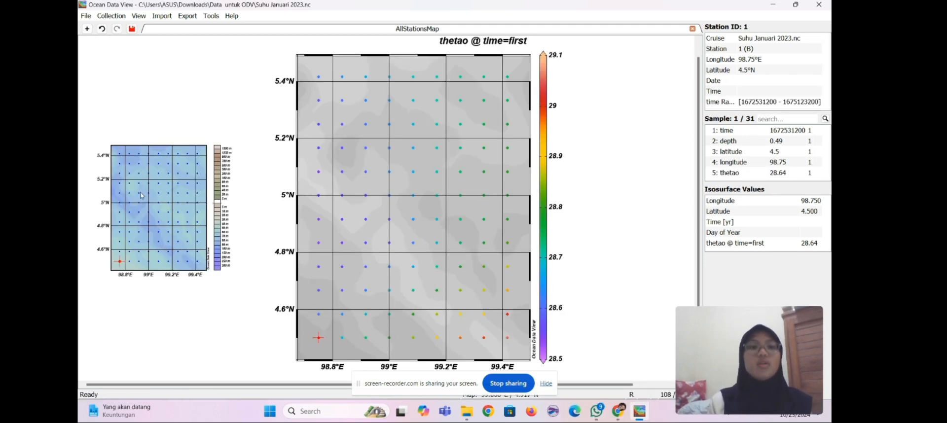
Step: Display the temperature surface plot as a gridded field using DIVA gridding
{"action": "right_click", "coordinate": [419, 138]}
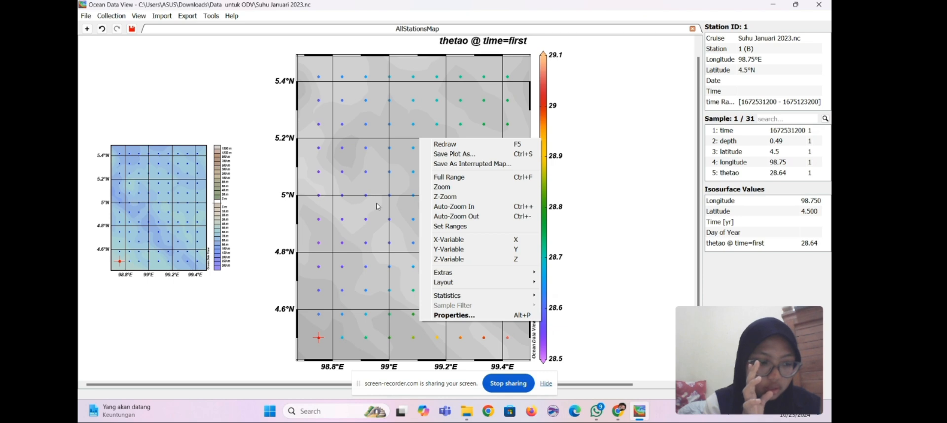
{"action": "left_click", "coordinate": [470, 315]}
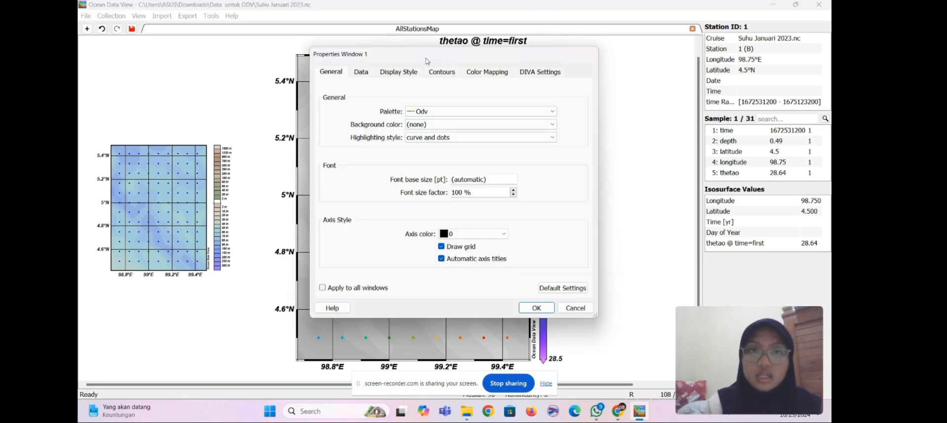
{"action": "left_click", "coordinate": [391, 74]}
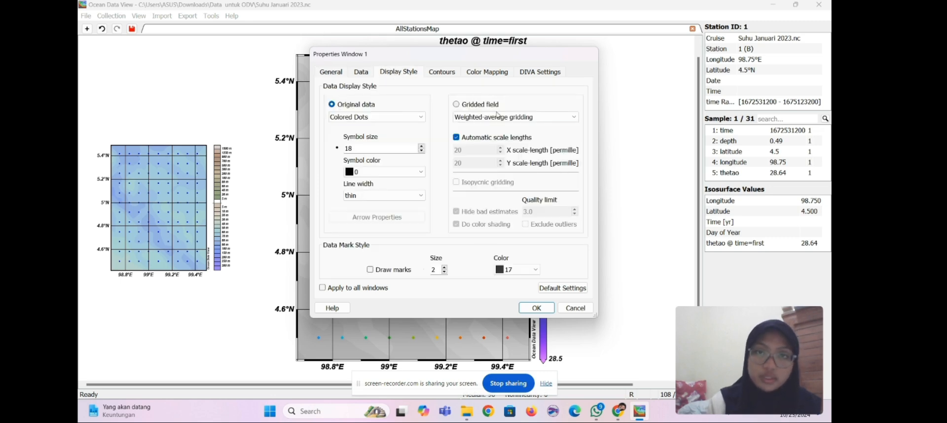
{"action": "left_click", "coordinate": [496, 117]}
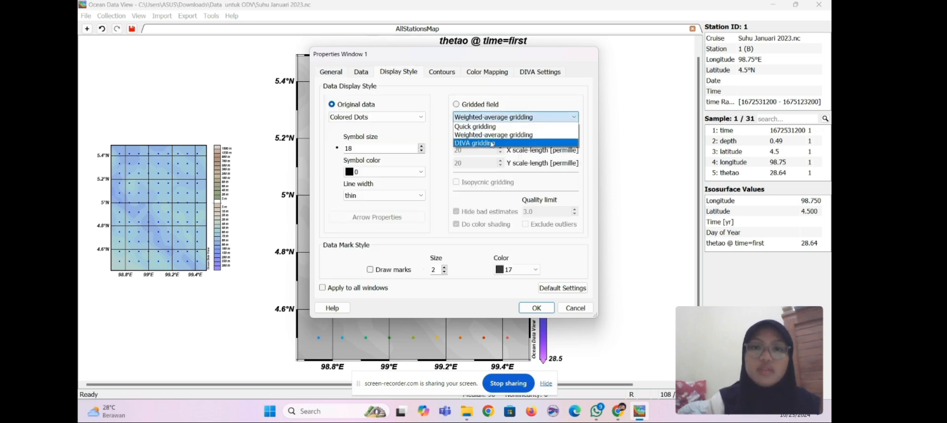
{"action": "left_click", "coordinate": [476, 143]}
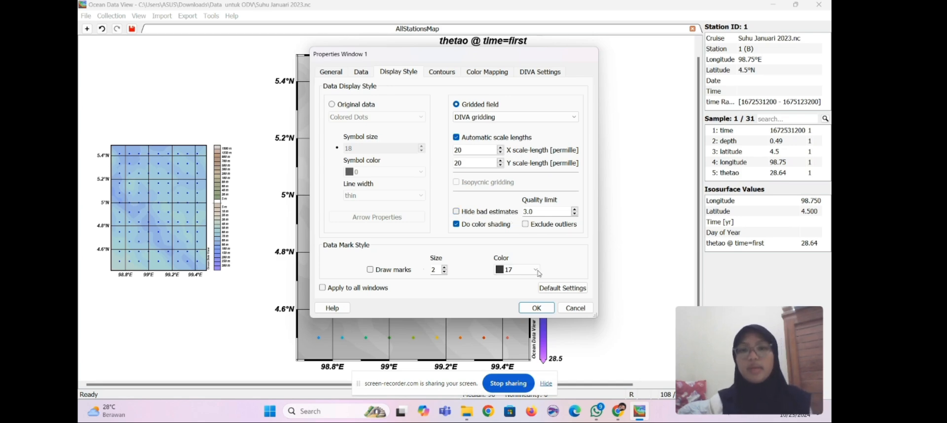
{"action": "left_click", "coordinate": [532, 307]}
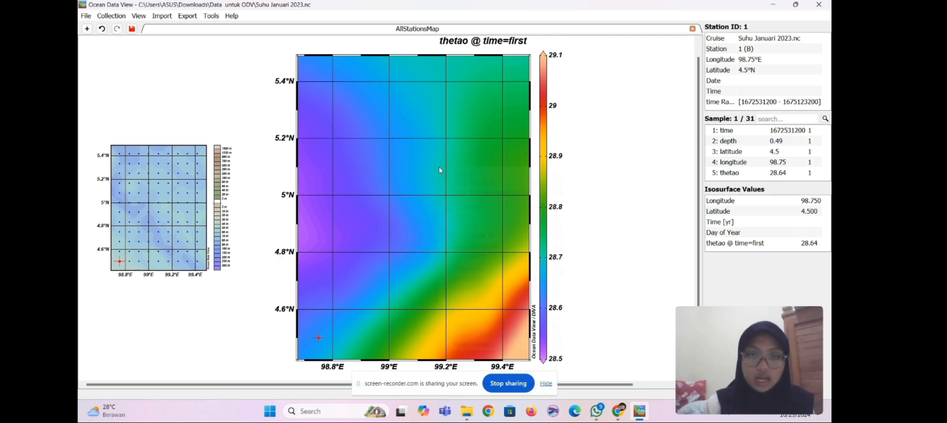
Step: Set up an isosurface animation of the temperature plot over time with step 86400 and 31 frames
{"action": "right_click", "coordinate": [440, 170]}
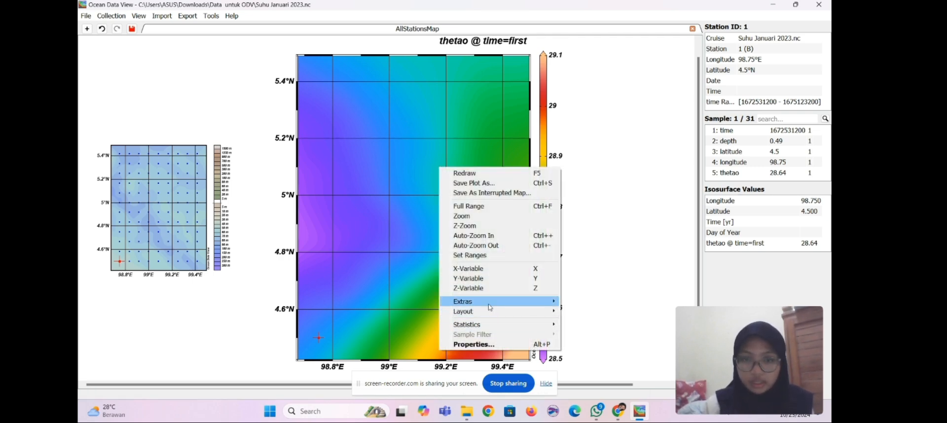
{"action": "mouse_move", "coordinate": [490, 305]}
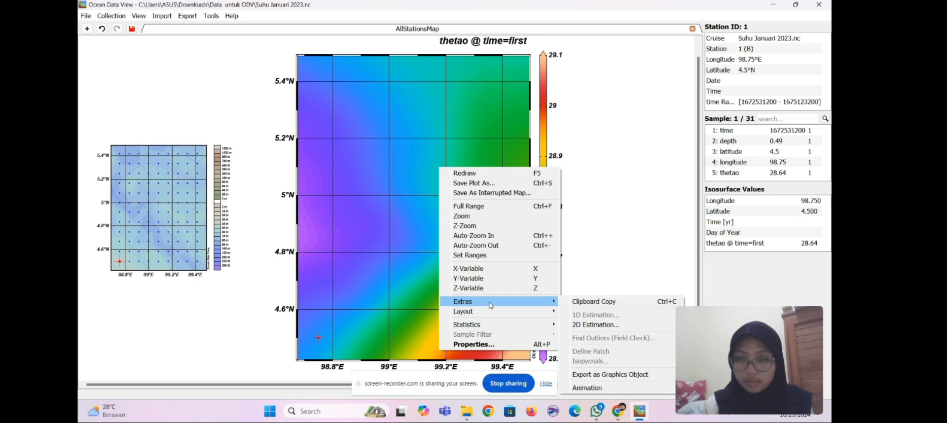
{"action": "mouse_move", "coordinate": [617, 388]}
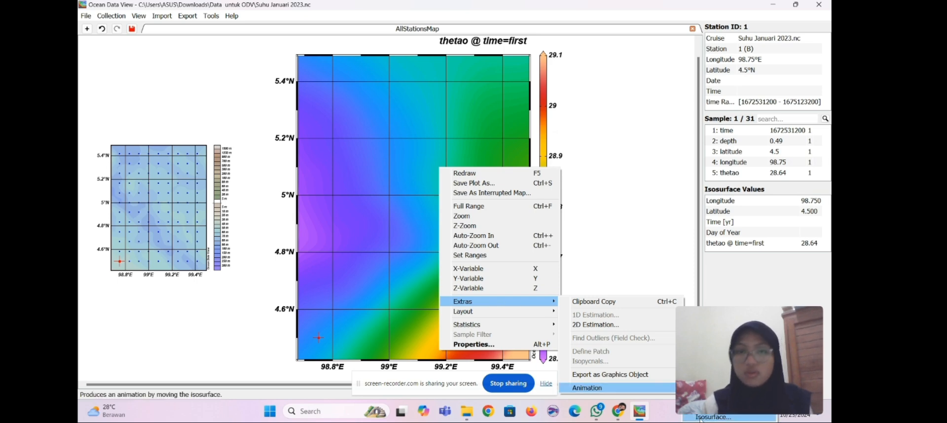
{"action": "left_click", "coordinate": [700, 418]}
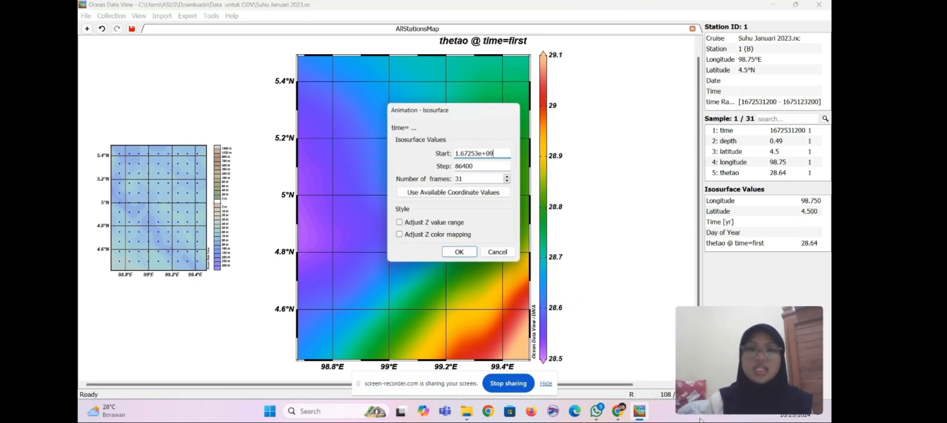
{"action": "left_click", "coordinate": [458, 253]}
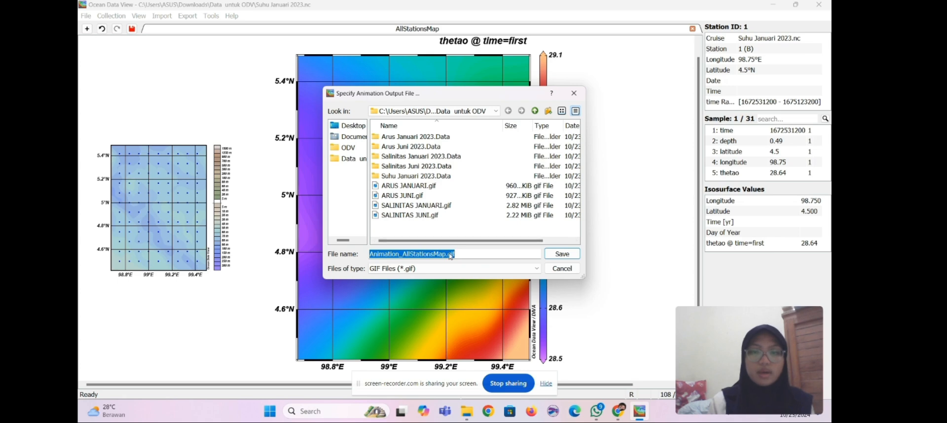
Step: Save the temperature animation as SUHU JANUARI.gif in the Data untuk ODV folder
{"action": "left_click", "coordinate": [450, 256]}
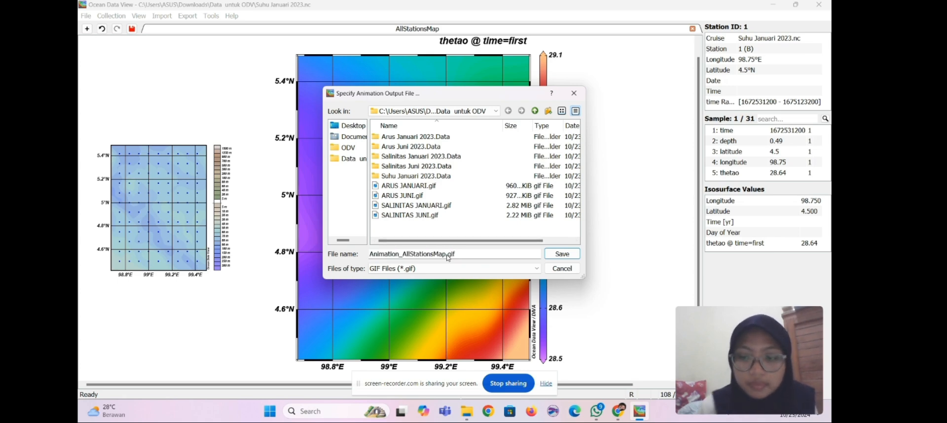
{"action": "key", "text": "BackSpace"}
{"action": "key", "text": "BackSpace"}
{"action": "key", "text": "BackSpace"}
{"action": "key", "text": "BackSpace"}
{"action": "key", "text": "BackSpace"}
{"action": "key", "text": "BackSpace"}
{"action": "key", "text": "BackSpace"}
{"action": "key", "text": "BackSpace"}
{"action": "key", "text": "BackSpace"}
{"action": "key", "text": "BackSpace"}
{"action": "key", "text": "BackSpace"}
{"action": "key", "text": "BackSpace"}
{"action": "key", "text": "BackSpace"}
{"action": "key", "text": "BackSpace"}
{"action": "key", "text": "BackSpace"}
{"action": "key", "text": "BackSpace"}
{"action": "key", "text": "BackSpace"}
{"action": "key", "text": "BackSpace"}
{"action": "key", "text": "BackSpace"}
{"action": "key", "text": "BackSpace"}
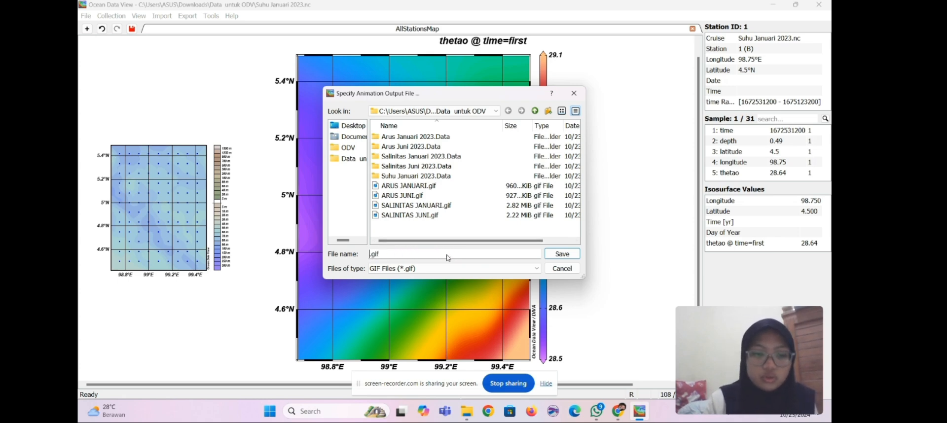
{"action": "type", "text": "SUHU JANUARI"}
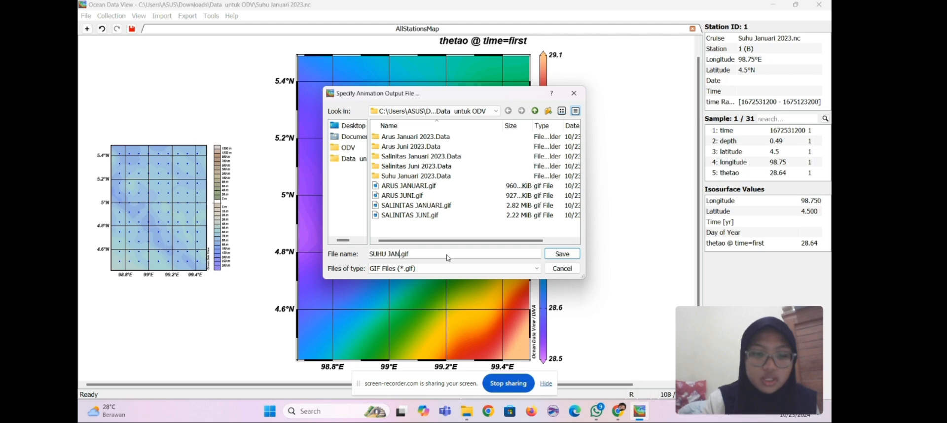
{"action": "left_click", "coordinate": [561, 254]}
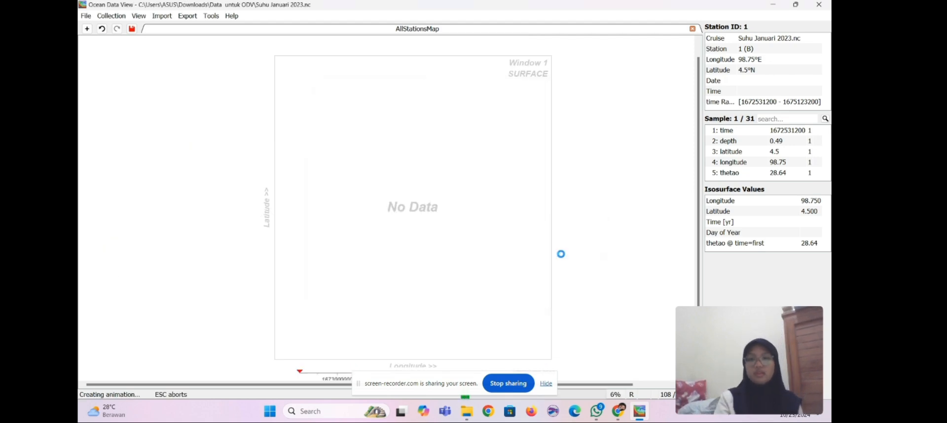
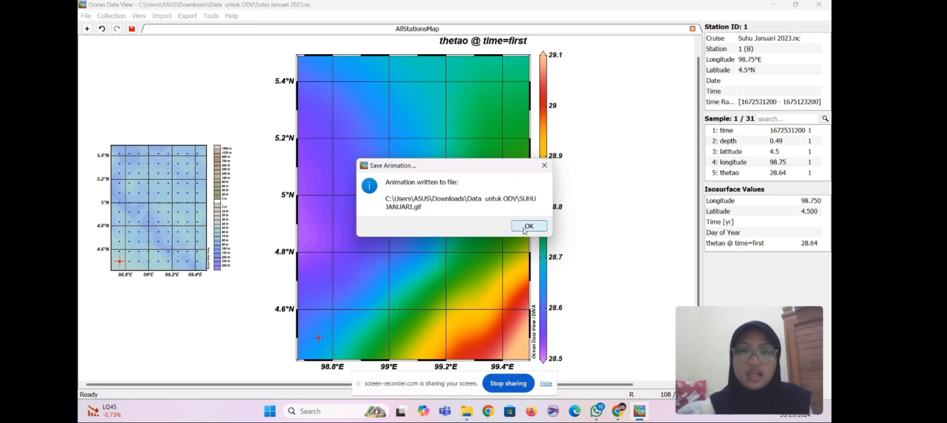
{"action": "left_click", "coordinate": [524, 230]}
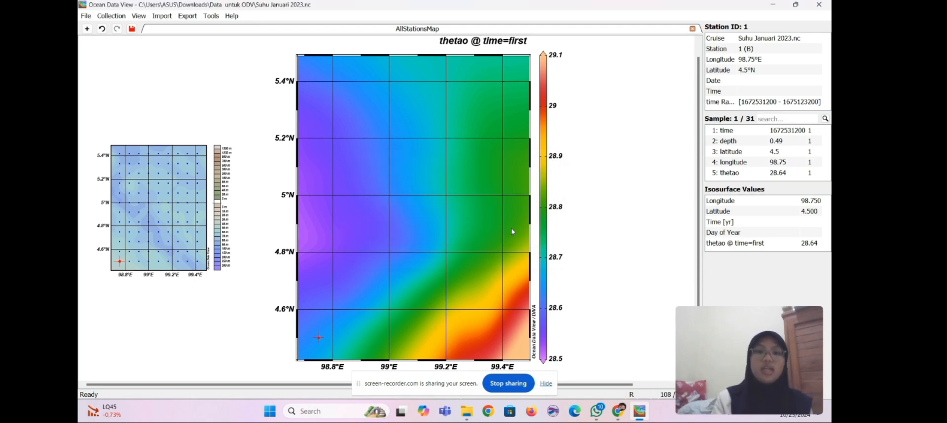
Step: Review the contour settings of the January temperature surface plot
{"action": "right_click", "coordinate": [388, 220]}
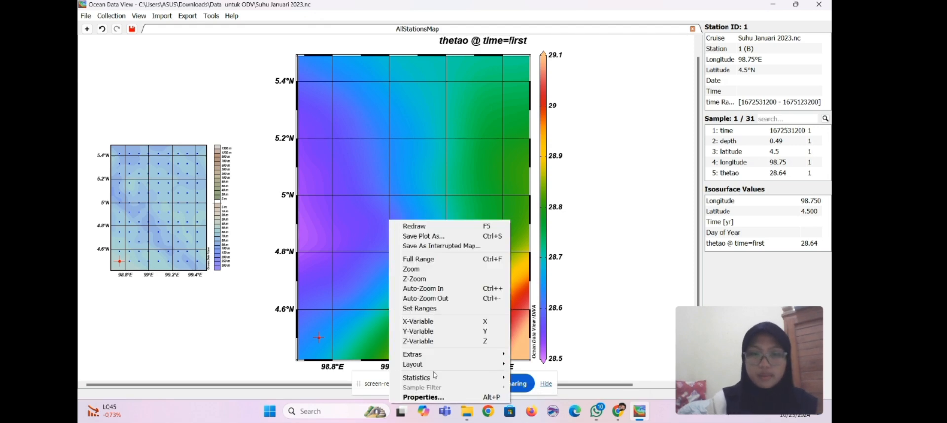
{"action": "left_click", "coordinate": [431, 398]}
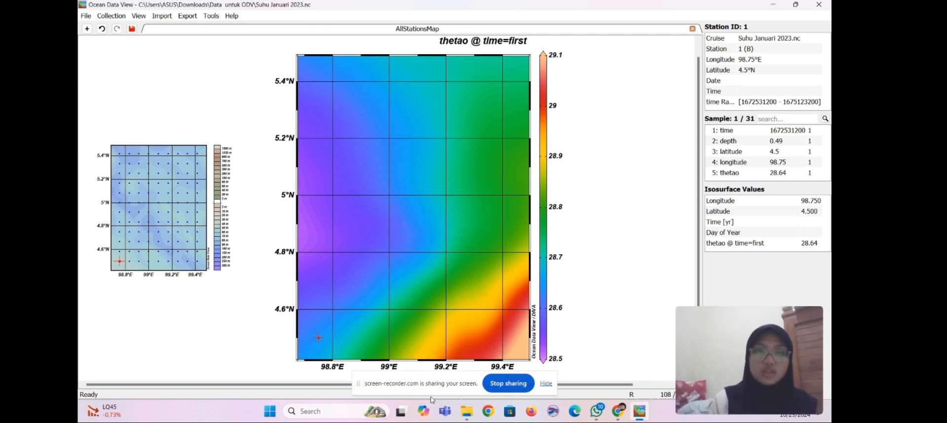
{"action": "left_click", "coordinate": [448, 74]}
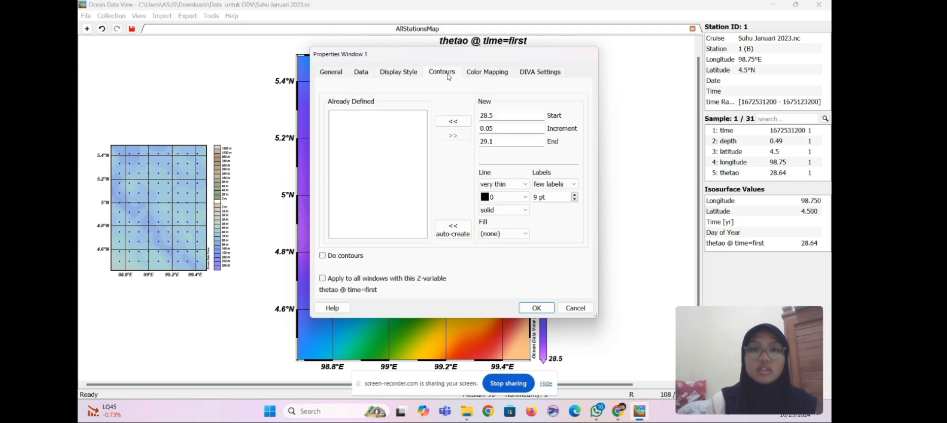
{"action": "left_click", "coordinate": [532, 309]}
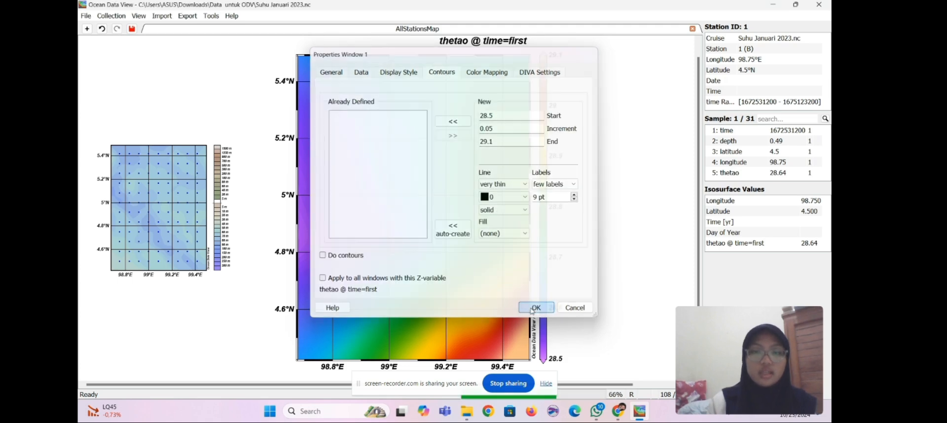
Step: Save the January temperature plot as a PNG image named SUHU JANUARI at 300 dpi with normal display style
{"action": "right_click", "coordinate": [392, 232]}
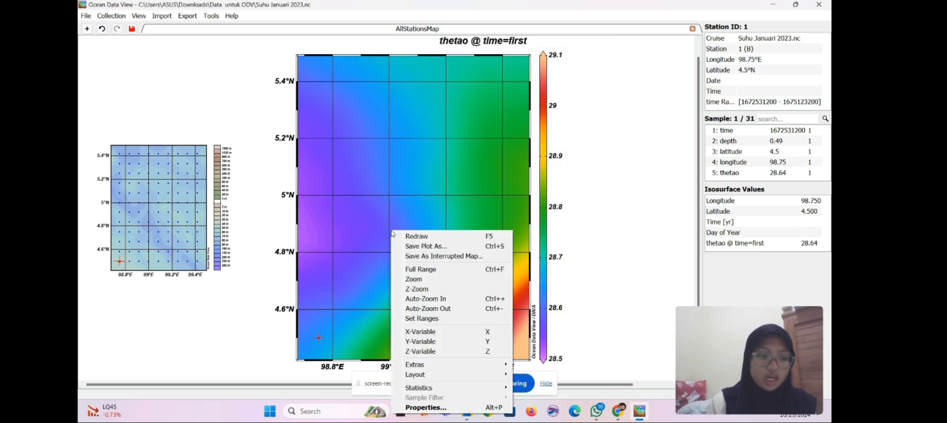
{"action": "left_click", "coordinate": [424, 247]}
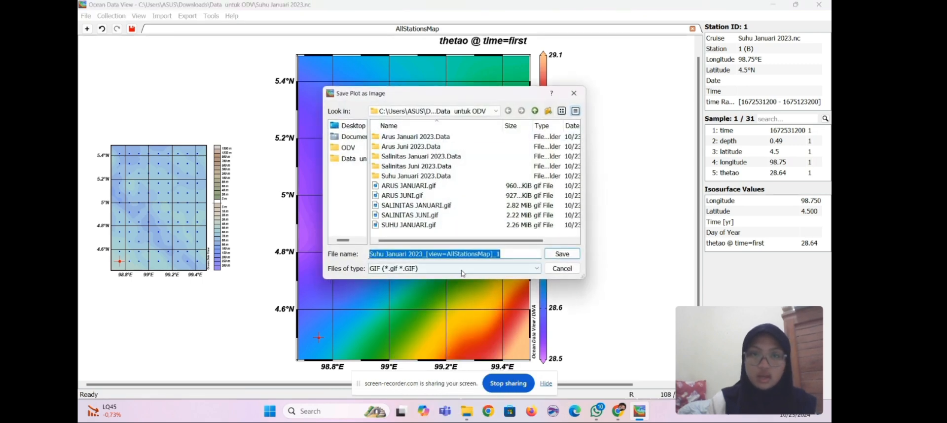
{"action": "type", "text": "SUHU JANUARI"}
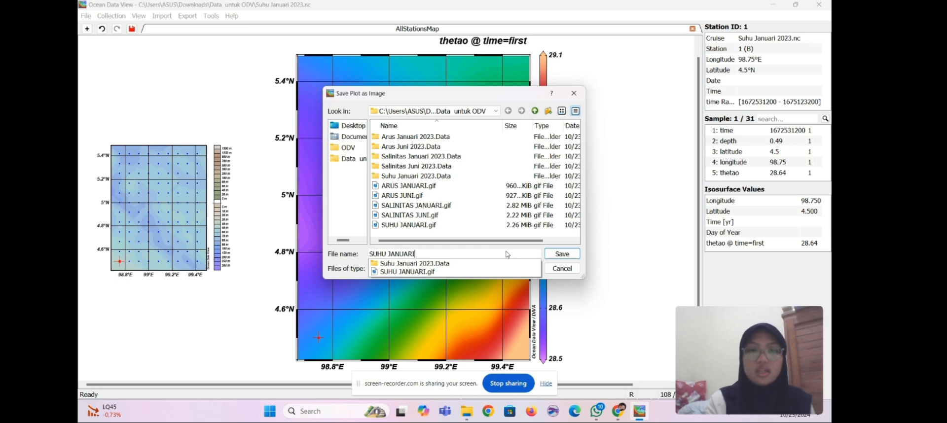
{"action": "left_click", "coordinate": [494, 281]}
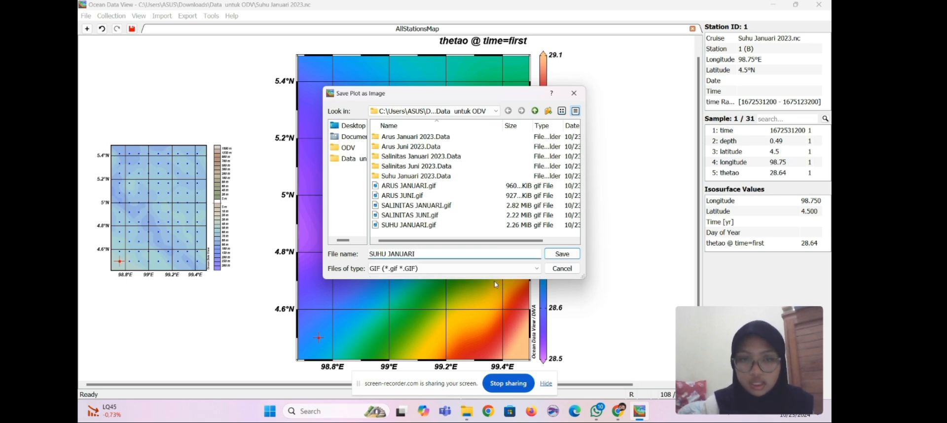
{"action": "left_click", "coordinate": [471, 264]}
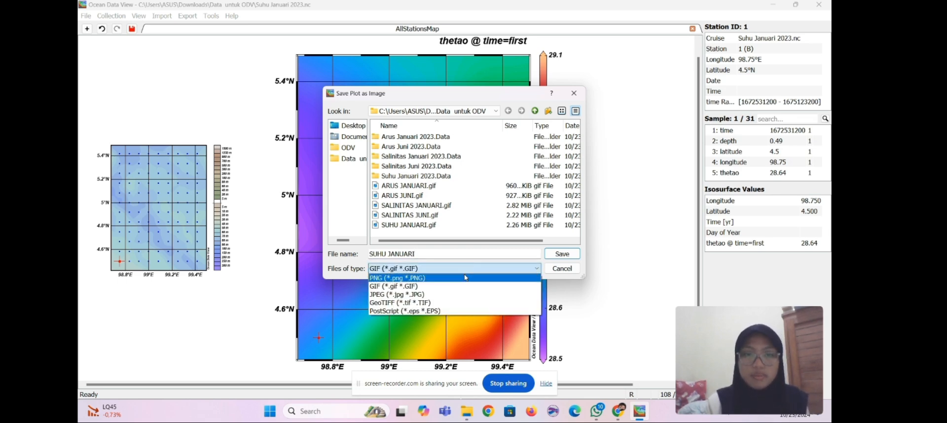
{"action": "left_click", "coordinate": [465, 277]}
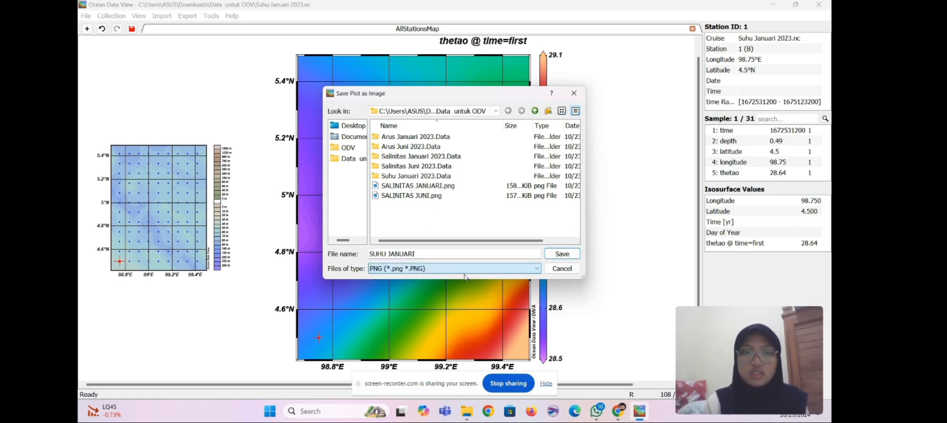
{"action": "left_click", "coordinate": [557, 257]}
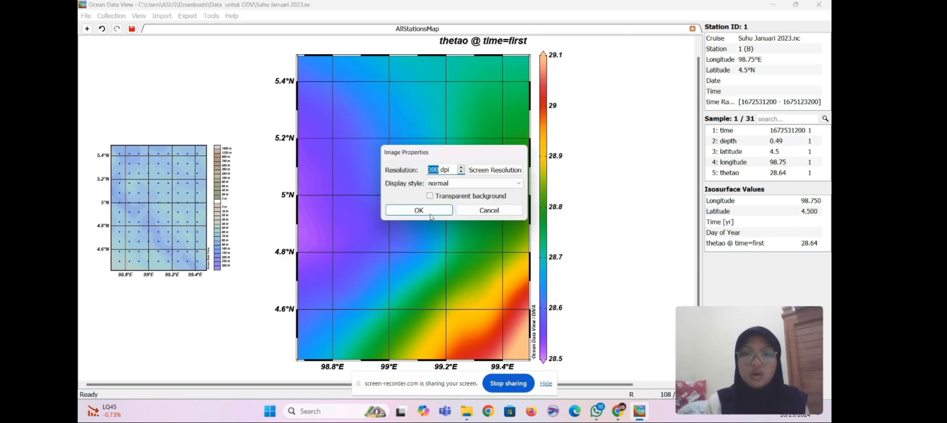
{"action": "left_click", "coordinate": [431, 216]}
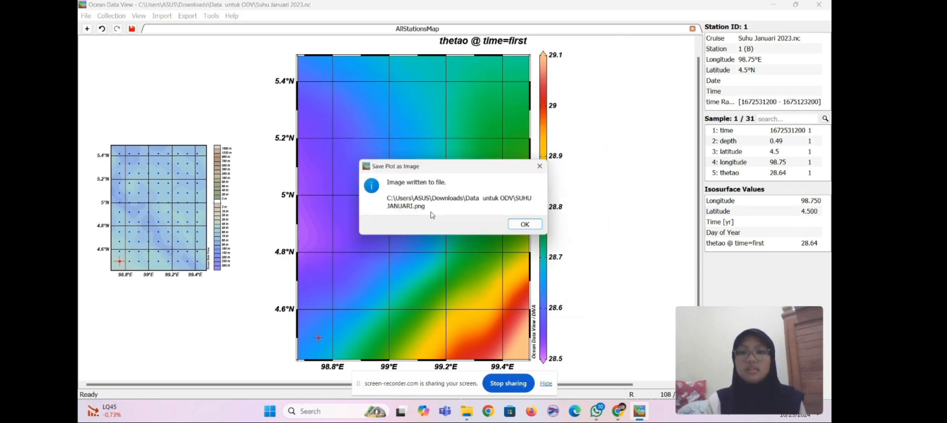
{"action": "left_click", "coordinate": [529, 225]}
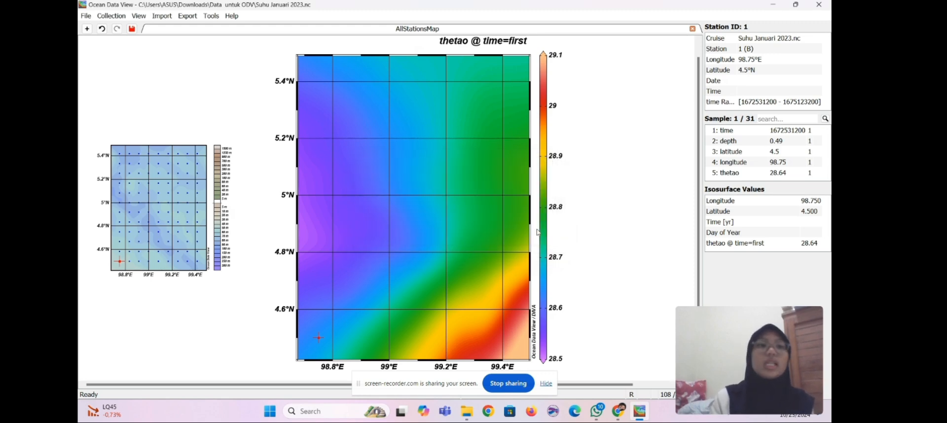
Step: Open the Suhu Juni 2023.nc file from the Data untuk ODV folder
{"action": "left_click", "coordinate": [85, 18]}
{"action": "left_click", "coordinate": [121, 38]}
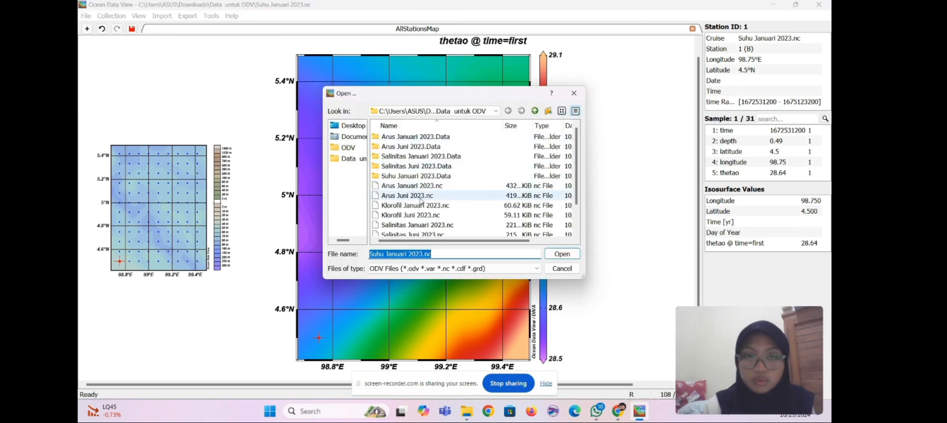
{"action": "scroll", "coordinate": [420, 200], "scroll_direction": "down", "scroll_amount": 1}
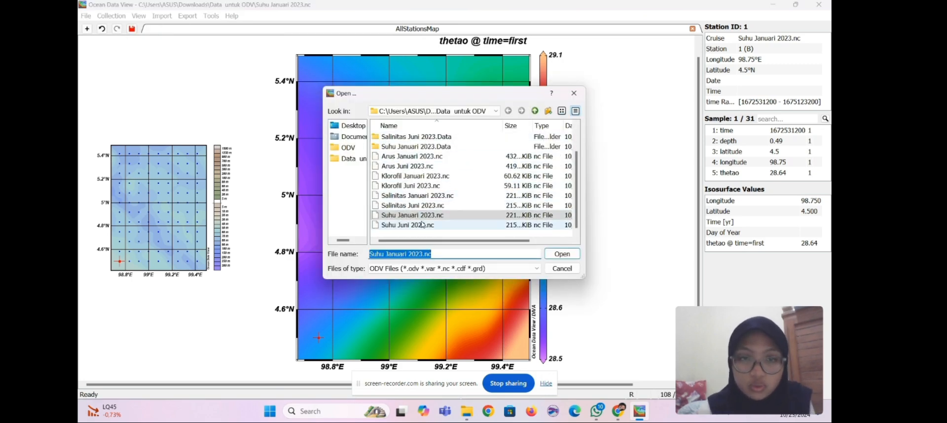
{"action": "left_click", "coordinate": [421, 223]}
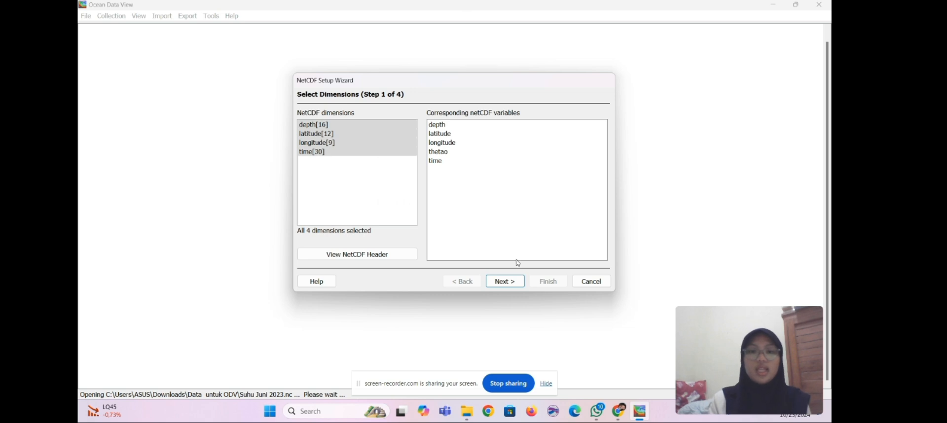
Step: Keep the default NetCDF dimensions and metadata associations, and choose time as the primary variable
{"action": "left_click", "coordinate": [505, 283]}
{"action": "left_click", "coordinate": [503, 281]}
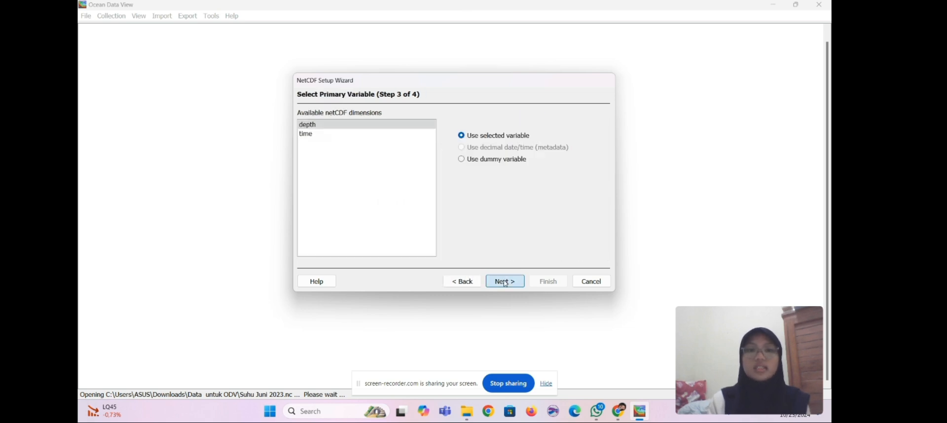
{"action": "left_click", "coordinate": [353, 138]}
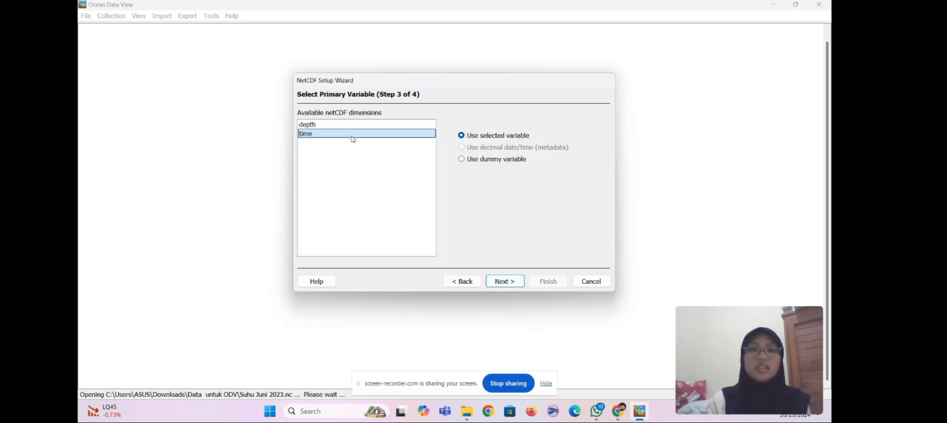
{"action": "left_click", "coordinate": [503, 285]}
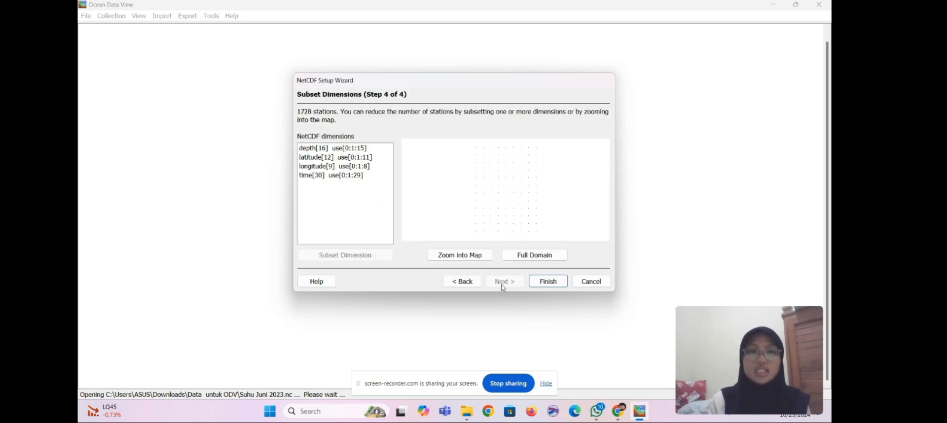
Step: Subset the depth dimension to only the first level, index 0 (0.494025)
{"action": "left_click", "coordinate": [355, 149]}
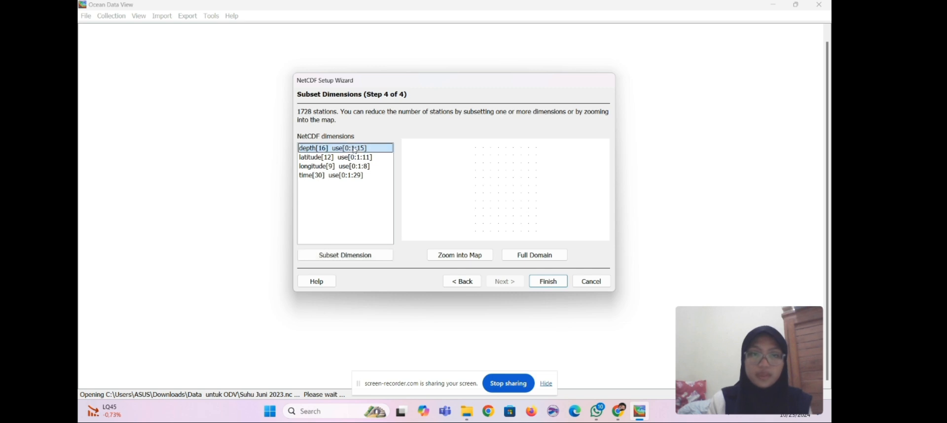
{"action": "left_click", "coordinate": [353, 257]}
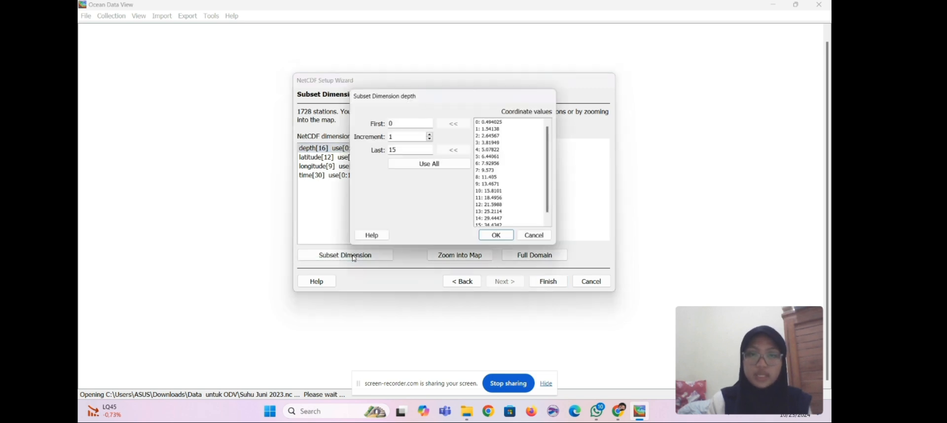
{"action": "left_click", "coordinate": [485, 122]}
{"action": "left_click", "coordinate": [454, 153]}
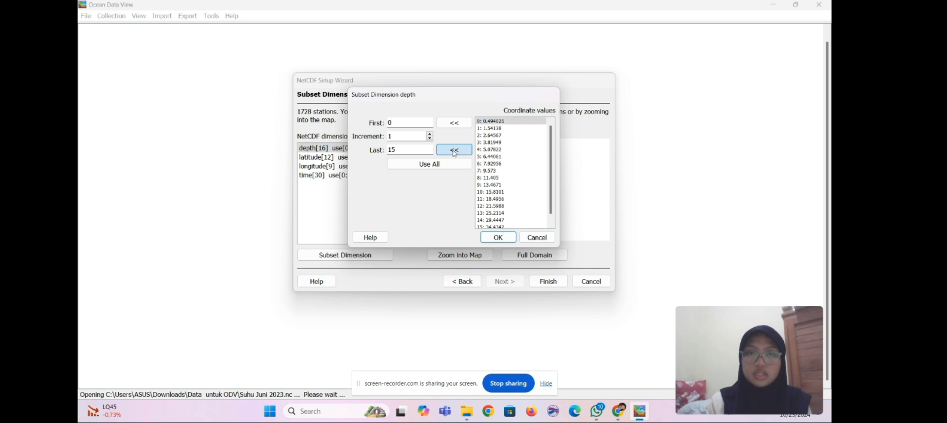
{"action": "left_click", "coordinate": [498, 237]}
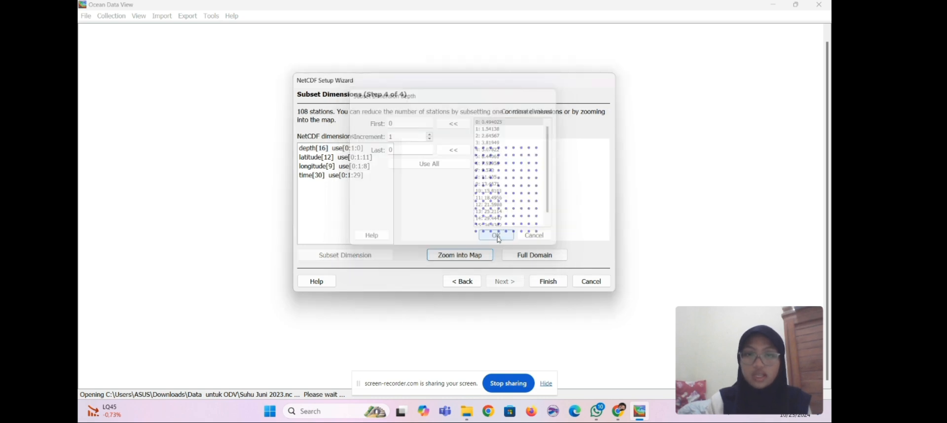
Step: Finish the NetCDF setup and save it under the name SUHU JUNI
{"action": "left_click", "coordinate": [546, 280]}
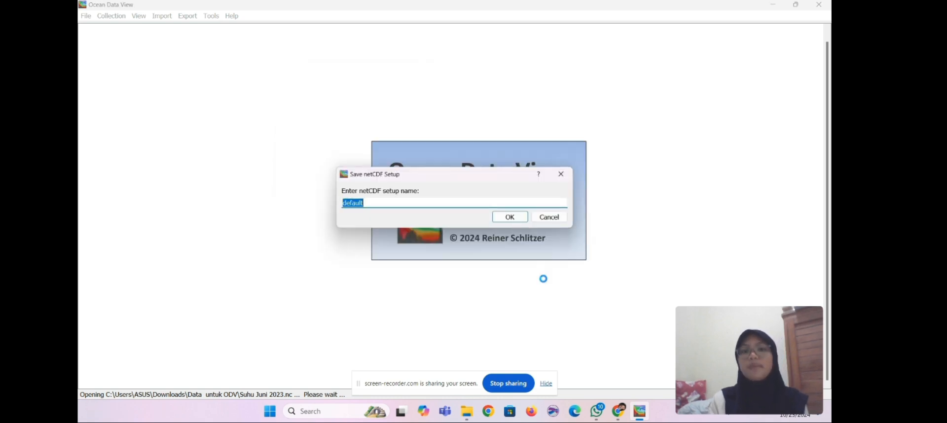
{"action": "type", "text": "SU"}
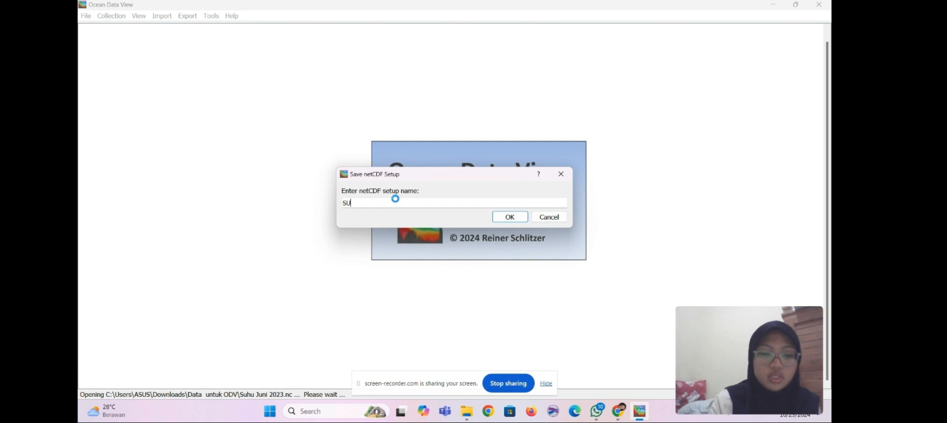
{"action": "type", "text": "HU JUNI"}
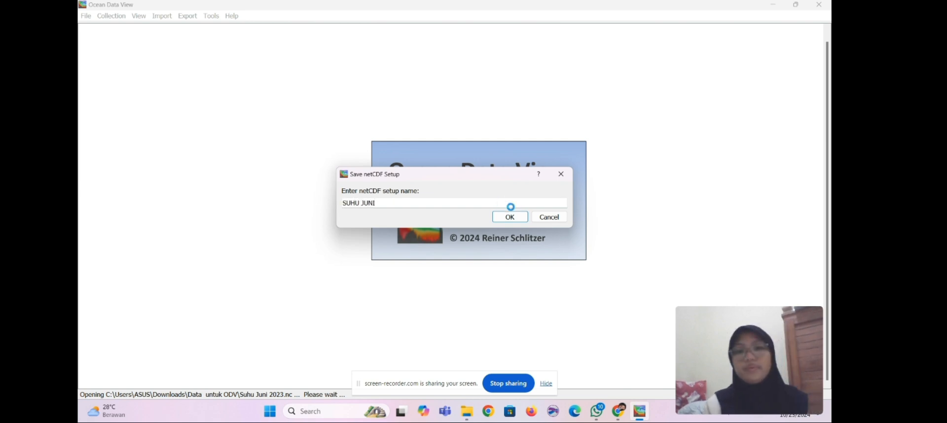
{"action": "left_click", "coordinate": [510, 216]}
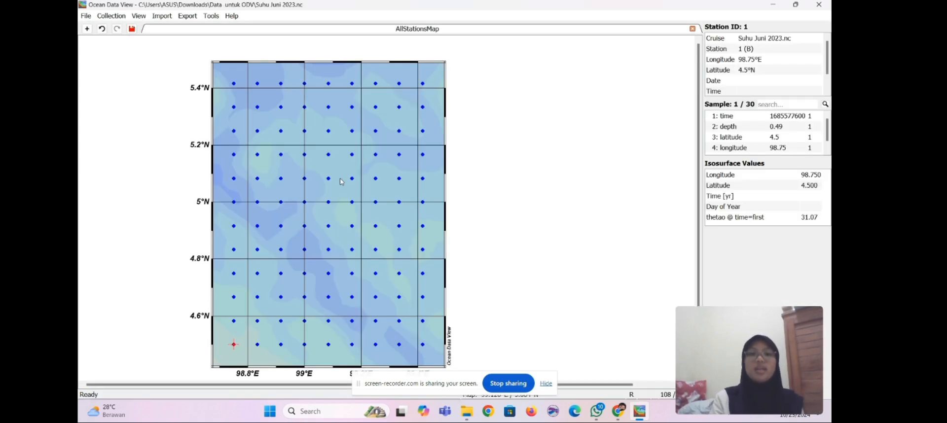
Step: Add the land topography layer and a color bar to the June station map
{"action": "right_click", "coordinate": [341, 180]}
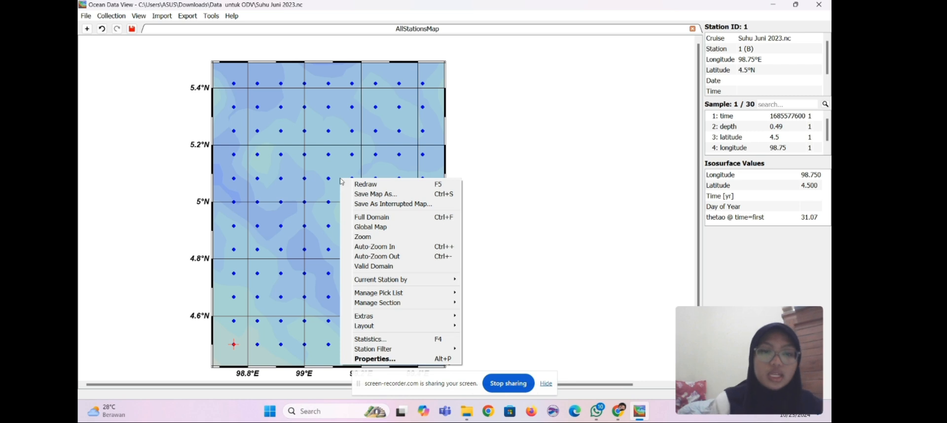
{"action": "left_click", "coordinate": [404, 358]}
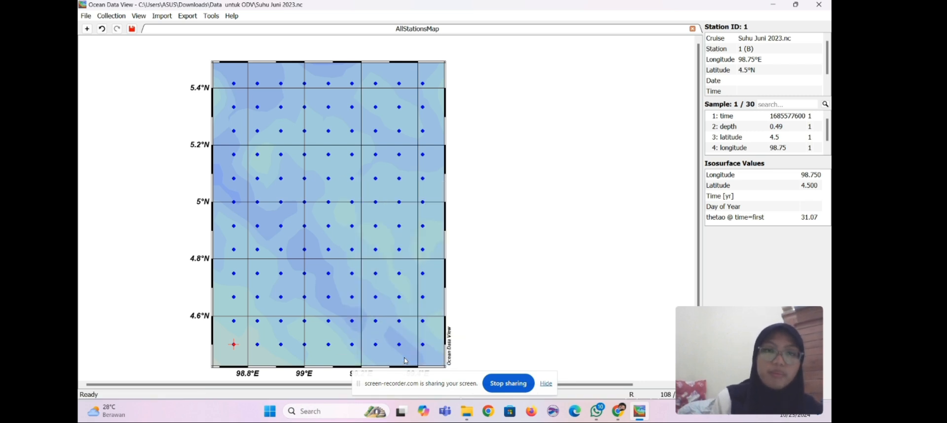
{"action": "left_click", "coordinate": [404, 97]}
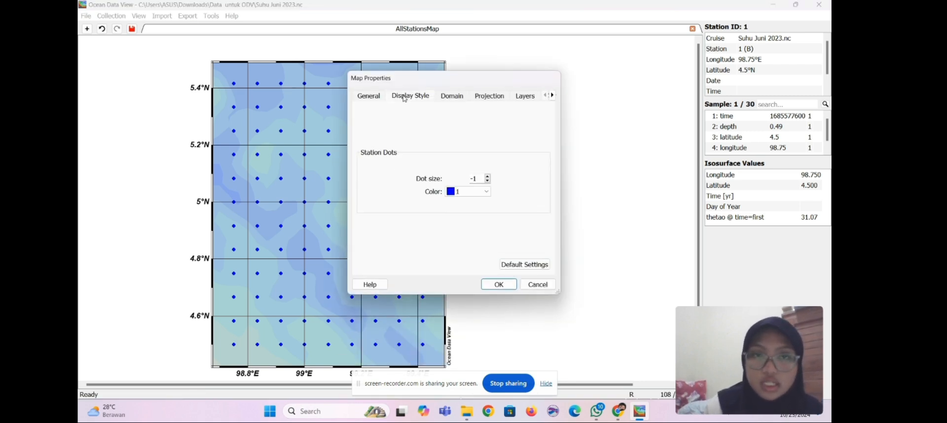
{"action": "left_click", "coordinate": [527, 96]}
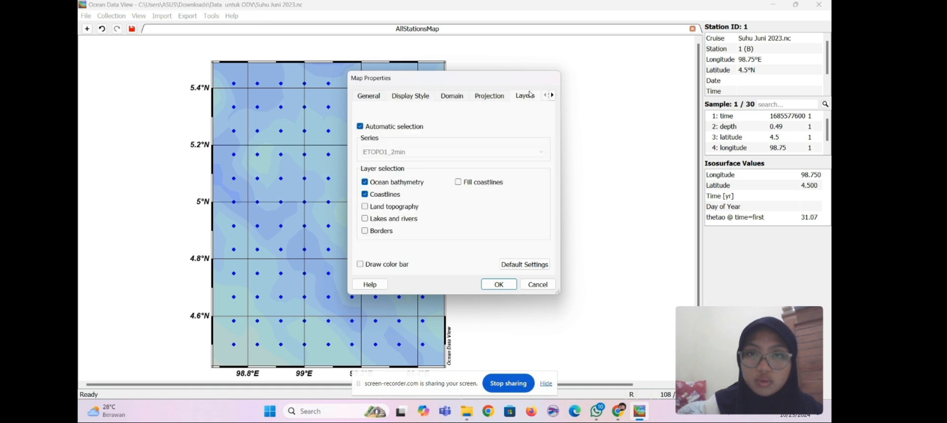
{"action": "left_click", "coordinate": [365, 207]}
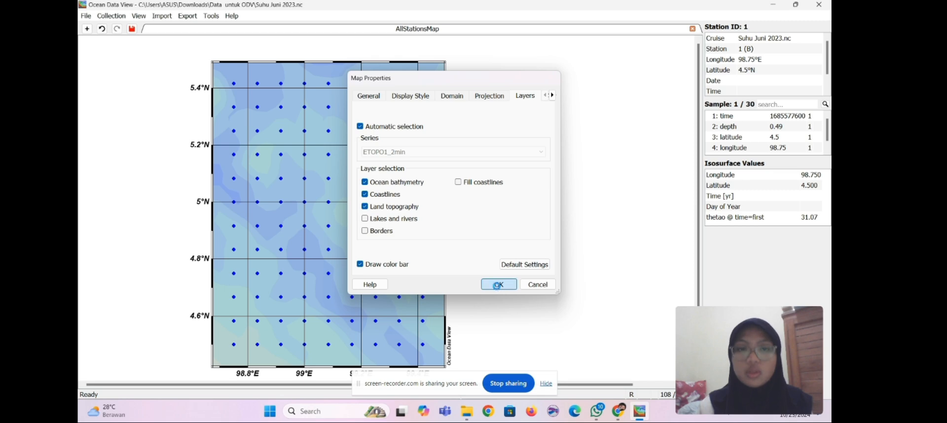
{"action": "left_click", "coordinate": [498, 286]}
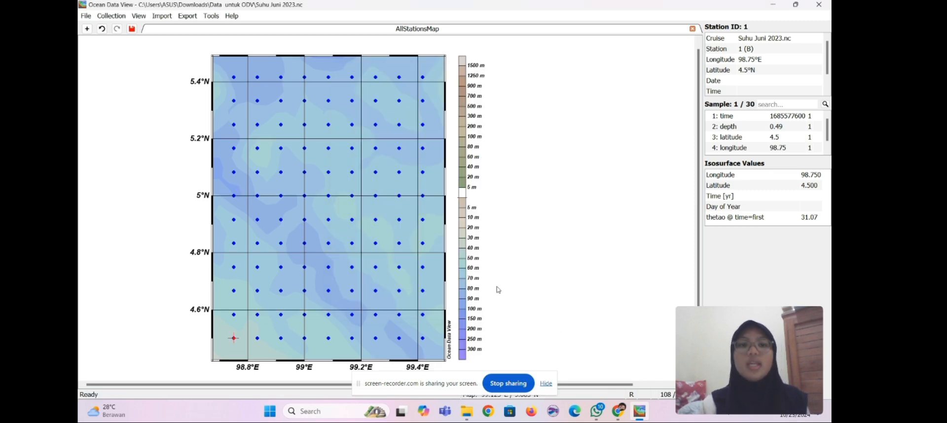
Step: Apply the 1 SURFACE Window layout template to show the June temperature data beside the station map
{"action": "right_click", "coordinate": [548, 126]}
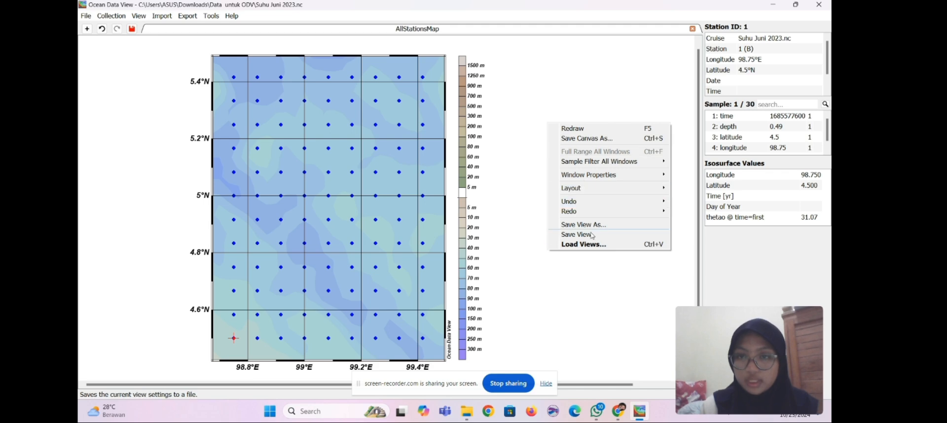
{"action": "mouse_move", "coordinate": [662, 186]}
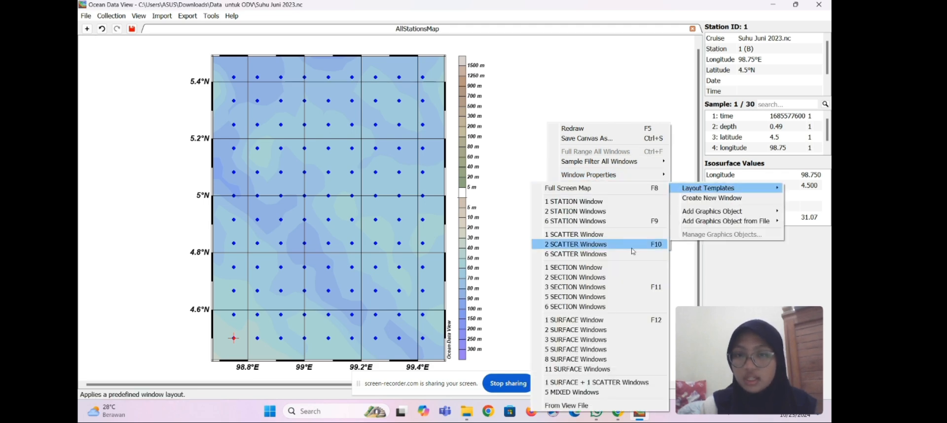
{"action": "left_click", "coordinate": [599, 321]}
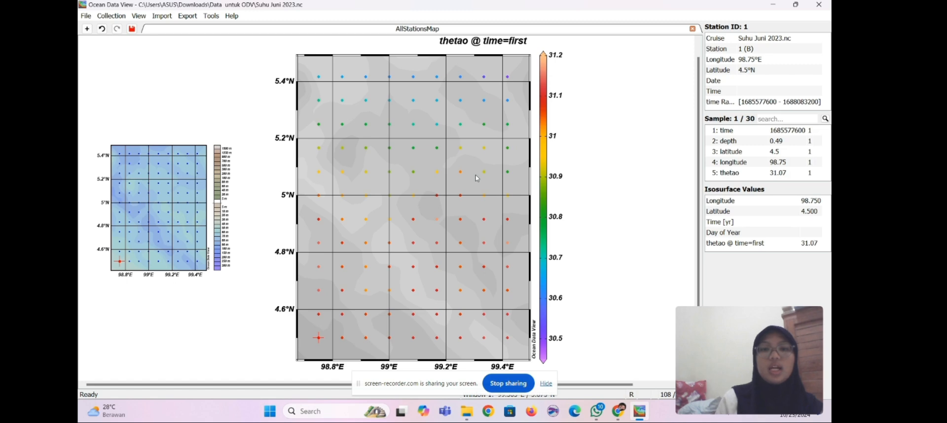
Step: Display the June temperature surface plot as a gridded field using DIVA gridding
{"action": "right_click", "coordinate": [475, 176]}
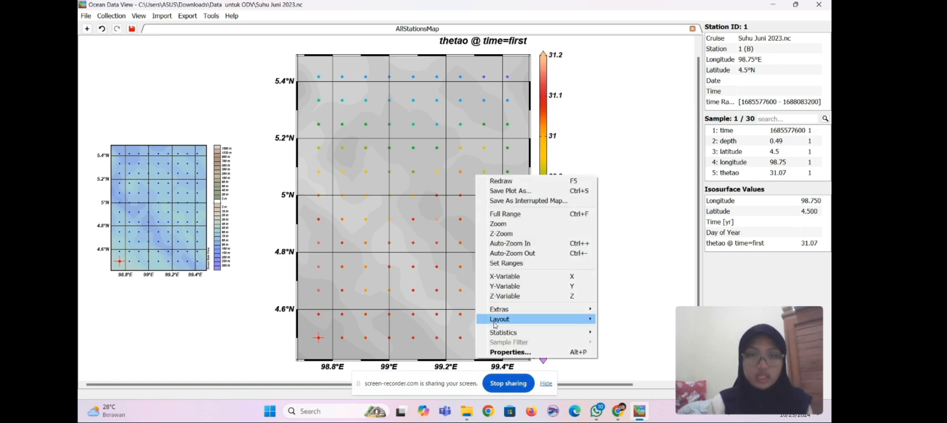
{"action": "left_click", "coordinate": [502, 352]}
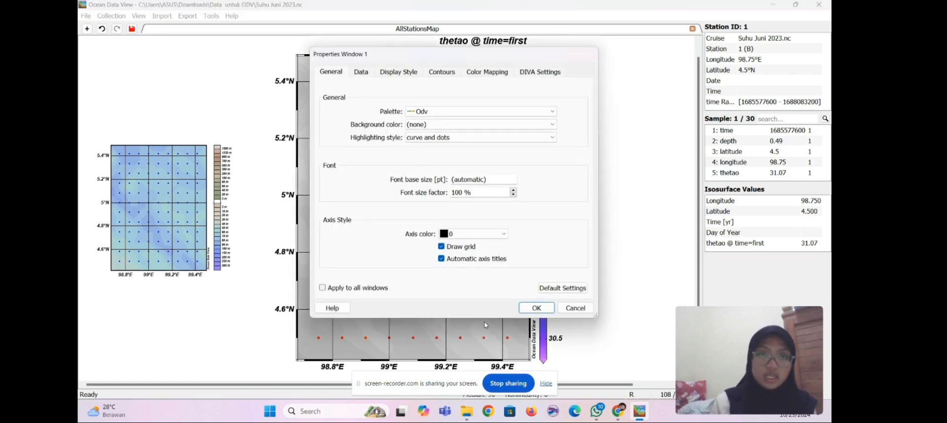
{"action": "left_click", "coordinate": [397, 73]}
{"action": "left_click", "coordinate": [505, 119]}
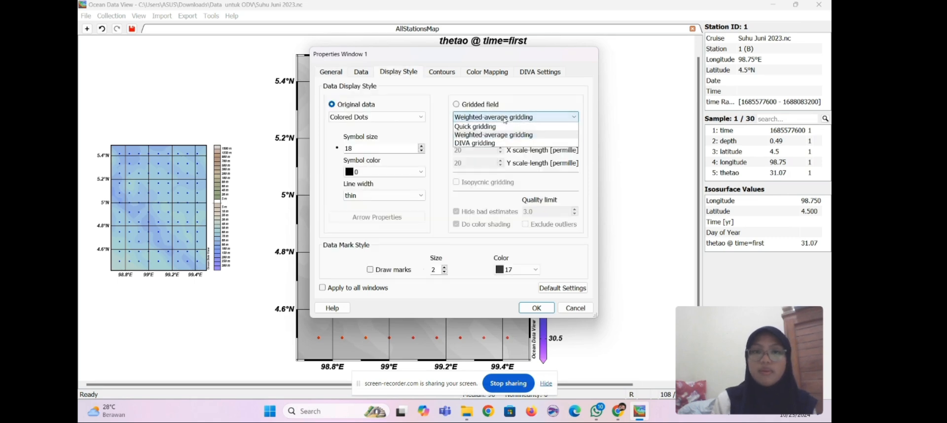
{"action": "left_click", "coordinate": [501, 143]}
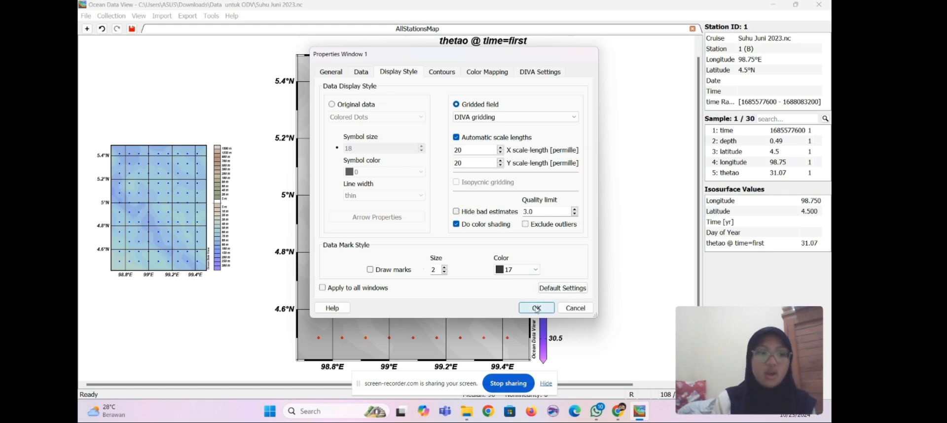
{"action": "left_click", "coordinate": [536, 308]}
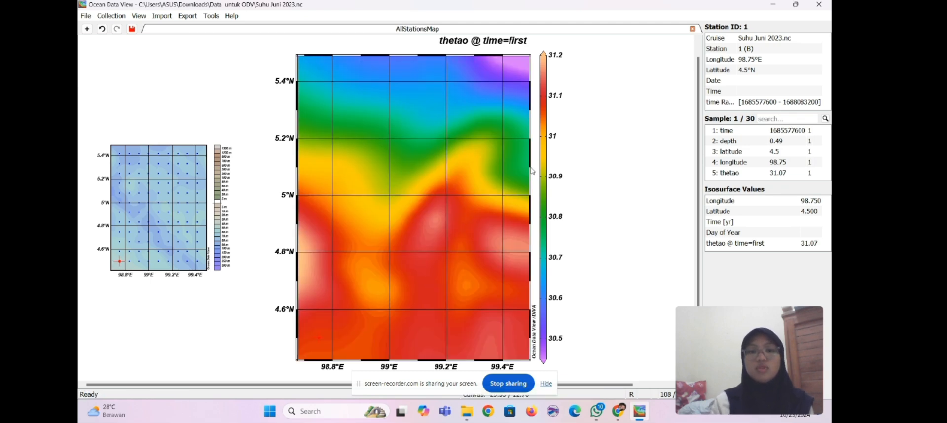
Step: Set up a time isosurface animation of the June temperature map with a step of 86400 and 30 frames
{"action": "right_click", "coordinate": [406, 164]}
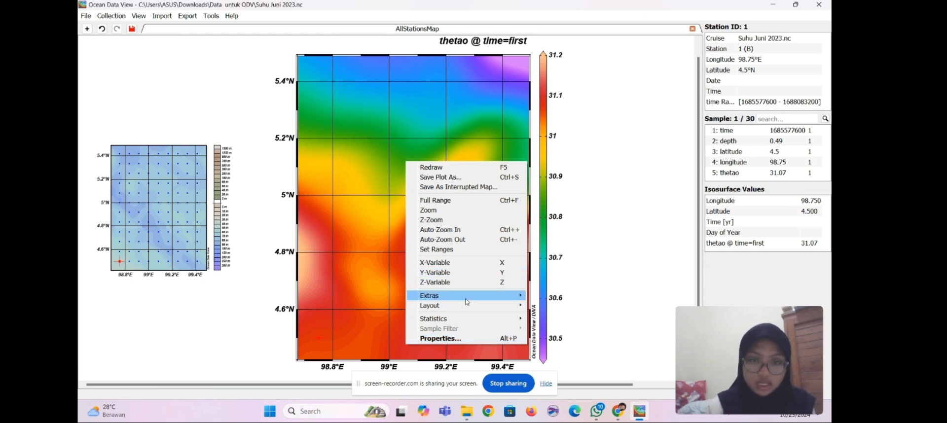
{"action": "mouse_move", "coordinate": [467, 298]}
{"action": "mouse_move", "coordinate": [563, 382]}
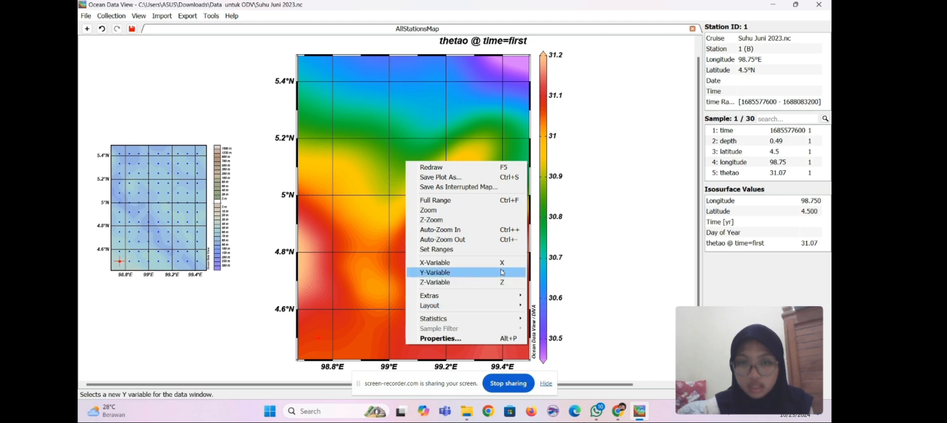
{"action": "mouse_move", "coordinate": [499, 295]}
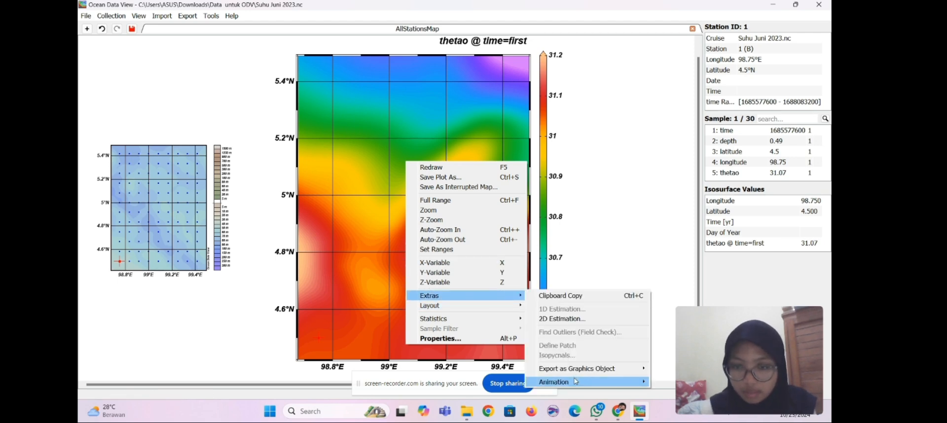
{"action": "left_click", "coordinate": [670, 413]}
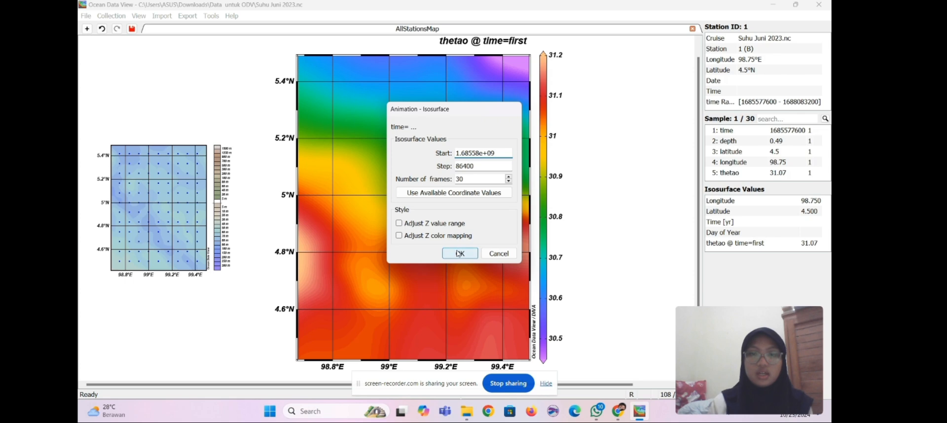
{"action": "left_click", "coordinate": [459, 253]}
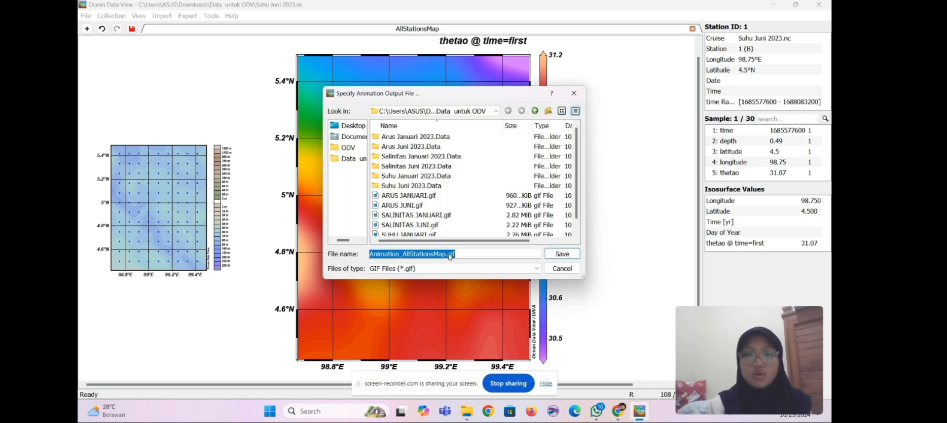
Step: Save the animation as SUHU JUNI.gif in the Data untuk ODV folder
{"action": "left_click", "coordinate": [446, 255]}
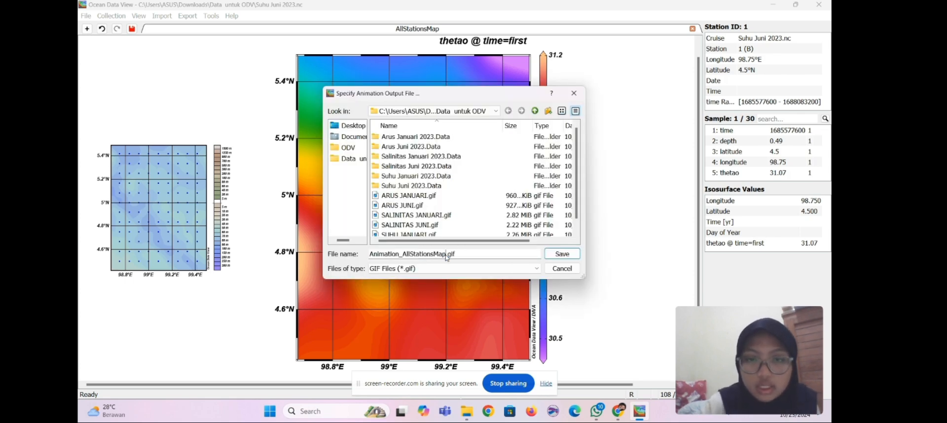
{"action": "key", "text": "BackSpace"}
{"action": "key", "text": "BackSpace"}
{"action": "key", "text": "BackSpace"}
{"action": "key", "text": "BackSpace"}
{"action": "key", "text": "BackSpace"}
{"action": "key", "text": "BackSpace"}
{"action": "key", "text": "BackSpace"}
{"action": "key", "text": "BackSpace"}
{"action": "key", "text": "BackSpace"}
{"action": "key", "text": "BackSpace"}
{"action": "key", "text": "BackSpace"}
{"action": "key", "text": "BackSpace"}
{"action": "key", "text": "BackSpace"}
{"action": "key", "text": "BackSpace"}
{"action": "key", "text": "BackSpace"}
{"action": "key", "text": "BackSpace"}
{"action": "key", "text": "BackSpace"}
{"action": "key", "text": "BackSpace"}
{"action": "key", "text": "BackSpace"}
{"action": "key", "text": "BackSpace"}
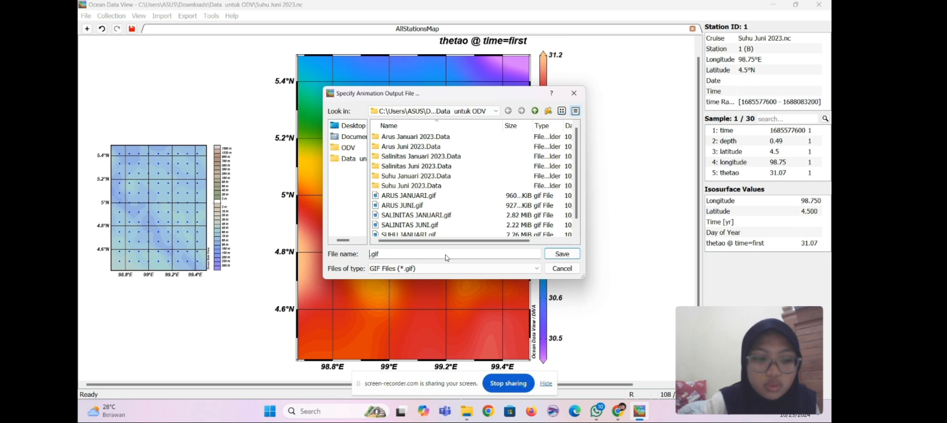
{"action": "type", "text": "SUHU JUNI"}
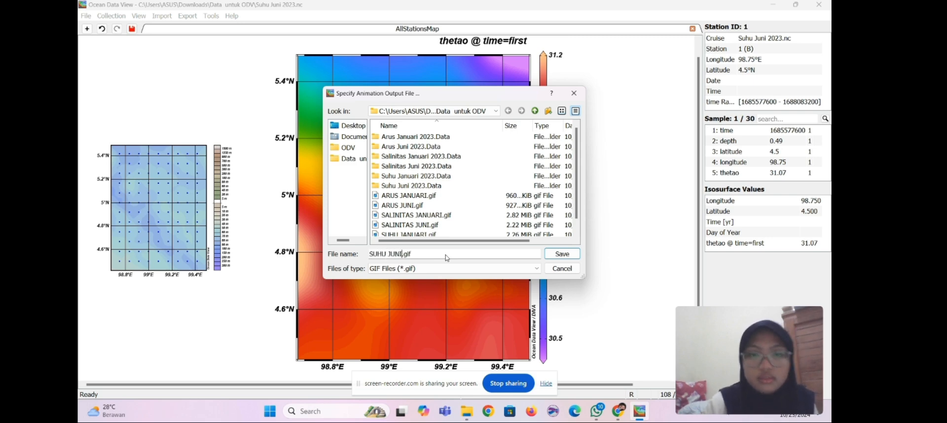
{"action": "left_click", "coordinate": [569, 254]}
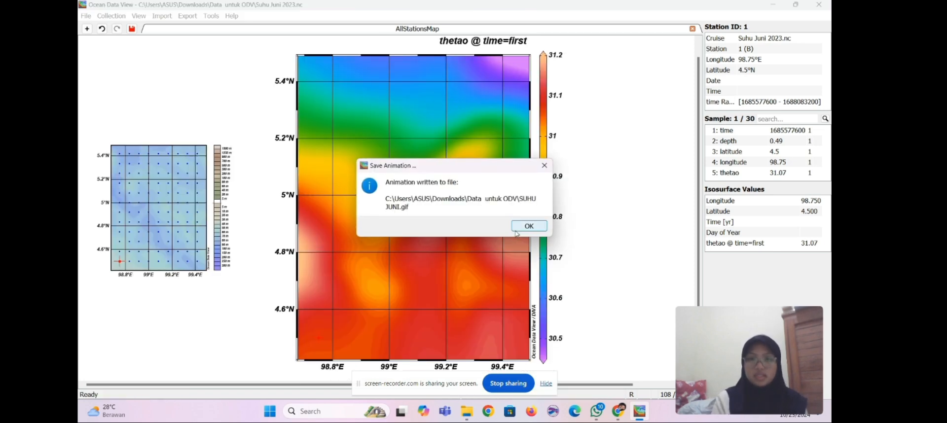
{"action": "left_click", "coordinate": [518, 228]}
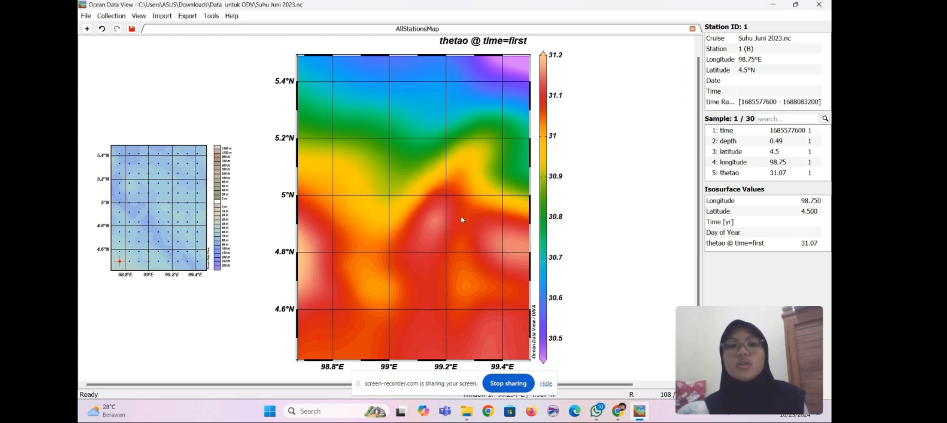
Step: Check the contour settings of the June temperature plot and keep them as they are
{"action": "right_click", "coordinate": [462, 220]}
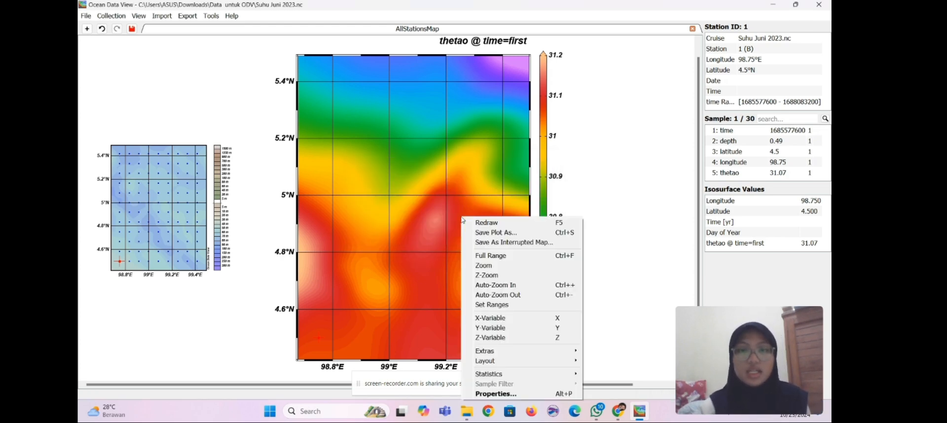
{"action": "left_click", "coordinate": [496, 393]}
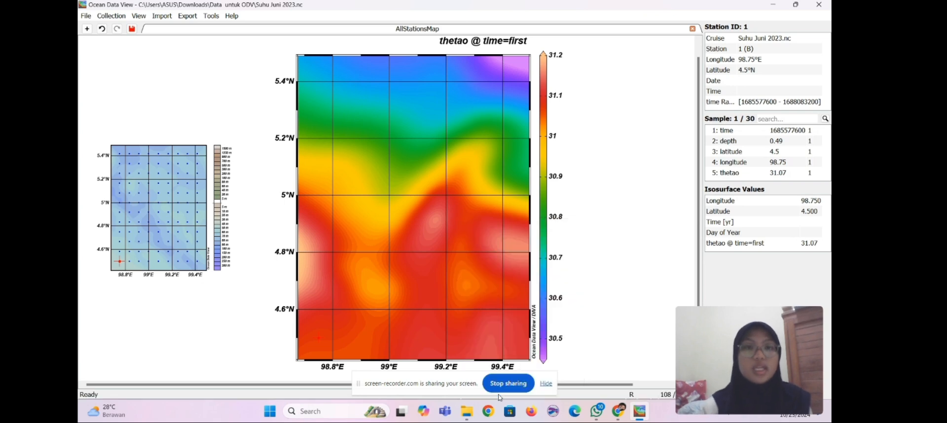
{"action": "left_click", "coordinate": [449, 74]}
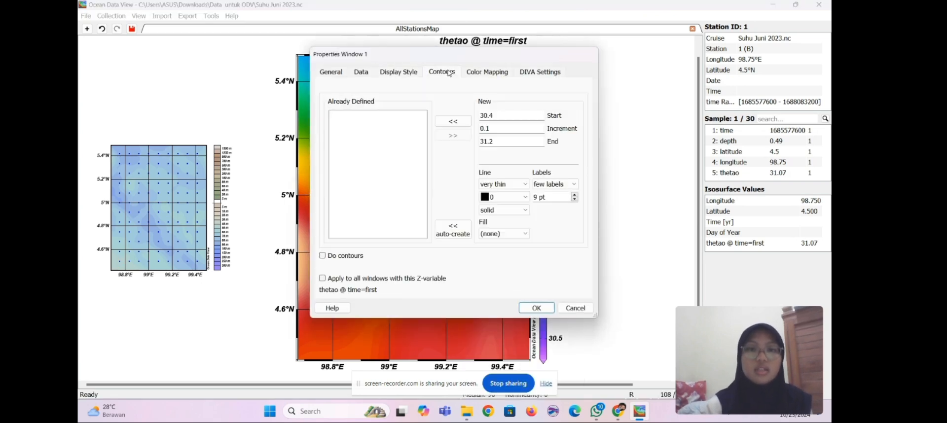
{"action": "left_click", "coordinate": [535, 308]}
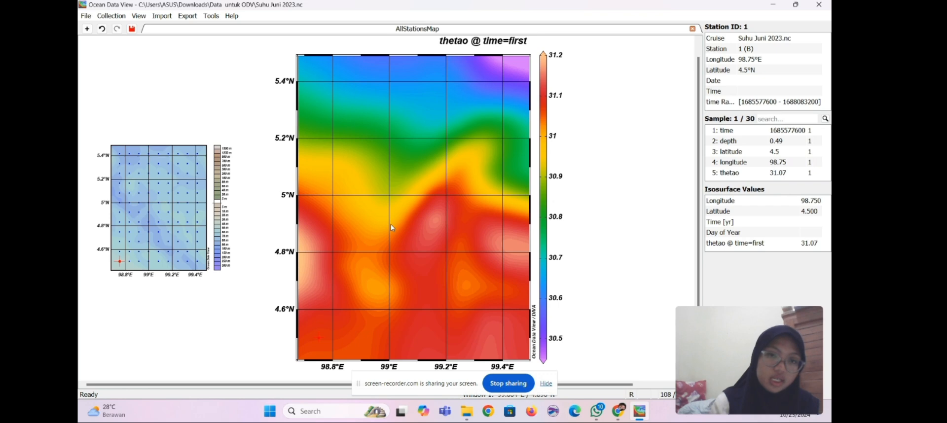
Step: Save the June temperature plot as a PNG image named SUHU JUNI
{"action": "right_click", "coordinate": [391, 225]}
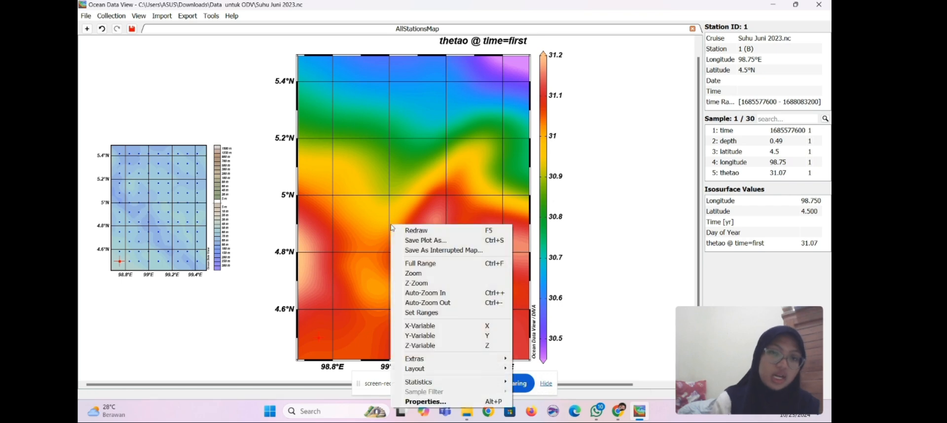
{"action": "left_click", "coordinate": [432, 242]}
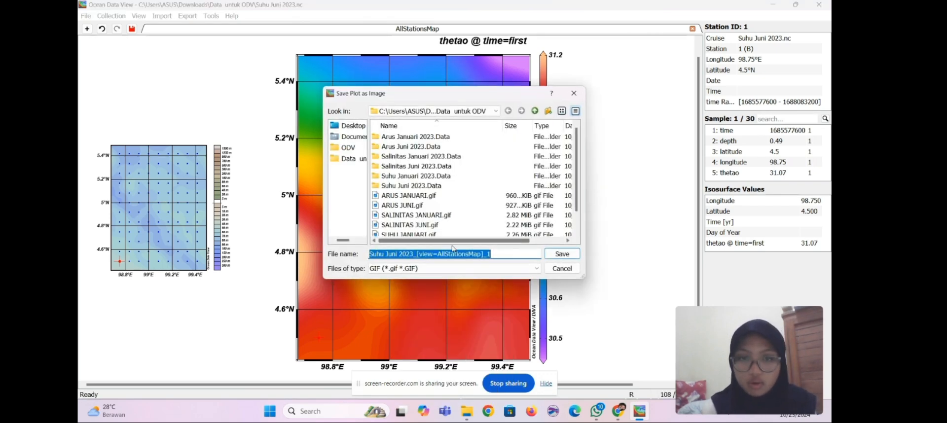
{"action": "type", "text": "SUHU JUNI"}
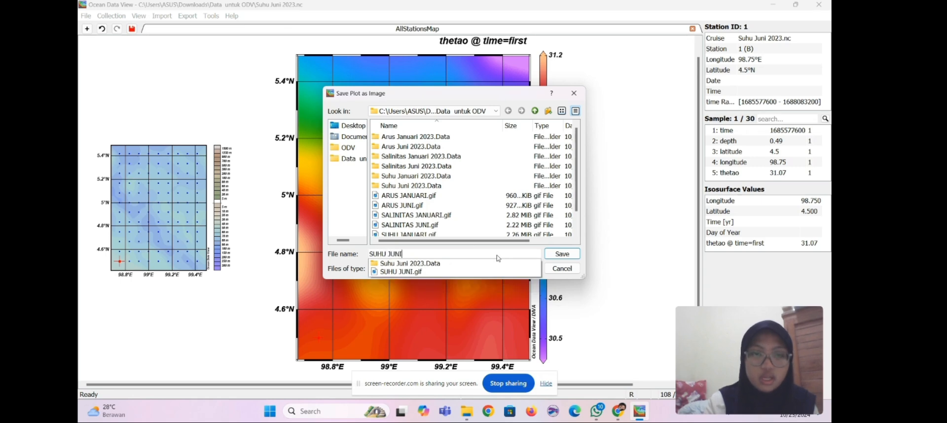
{"action": "left_click", "coordinate": [492, 320]}
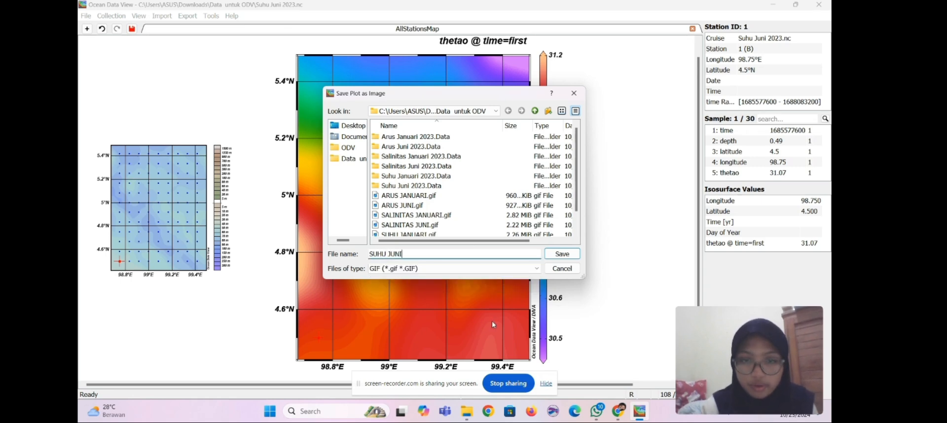
{"action": "left_click", "coordinate": [483, 269]}
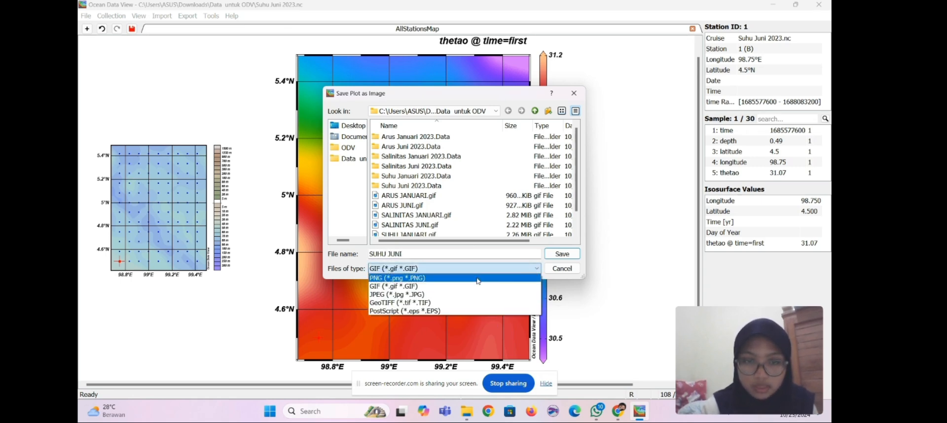
{"action": "left_click", "coordinate": [477, 278]}
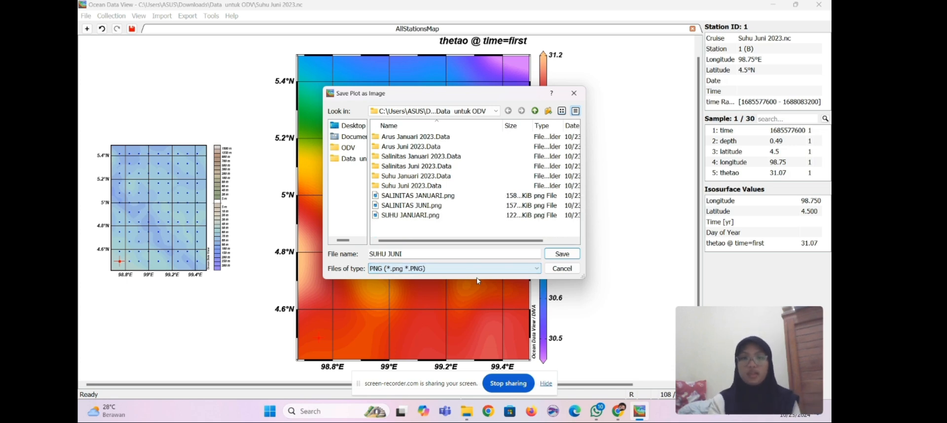
{"action": "left_click", "coordinate": [562, 254]}
{"action": "left_click", "coordinate": [427, 211]}
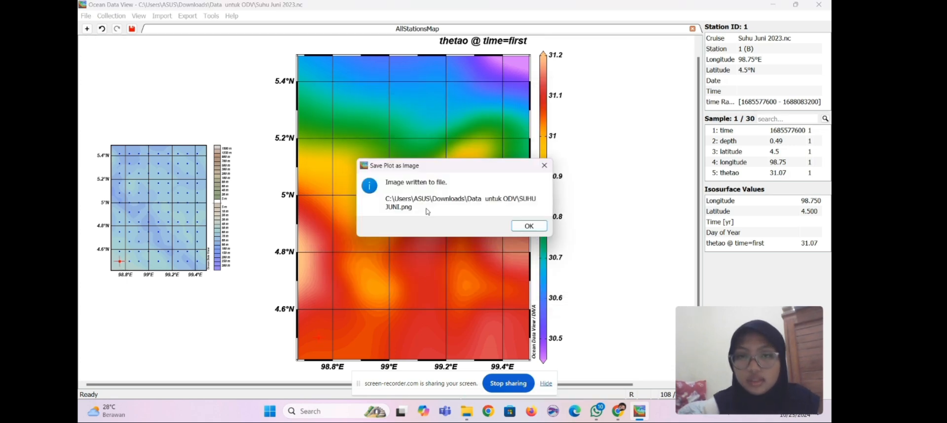
{"action": "left_click", "coordinate": [517, 225]}
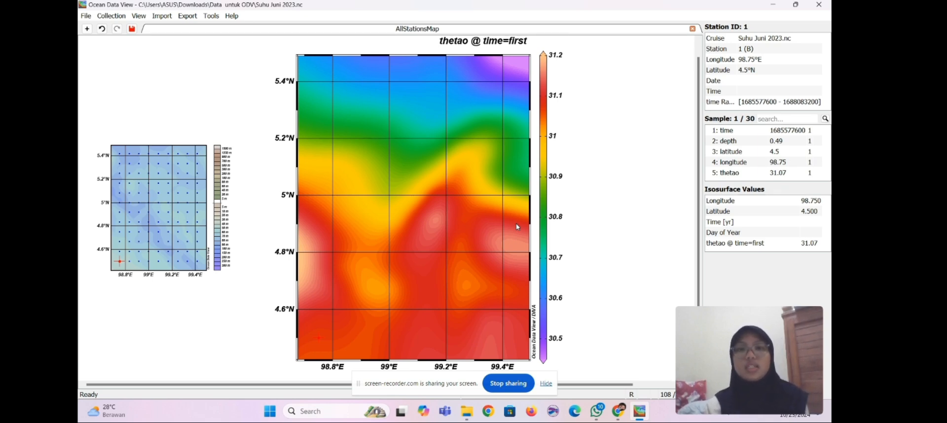
Step: Open the January chlorophyll dataset Klorofil Januari 2023.nc
{"action": "left_click", "coordinate": [87, 16]}
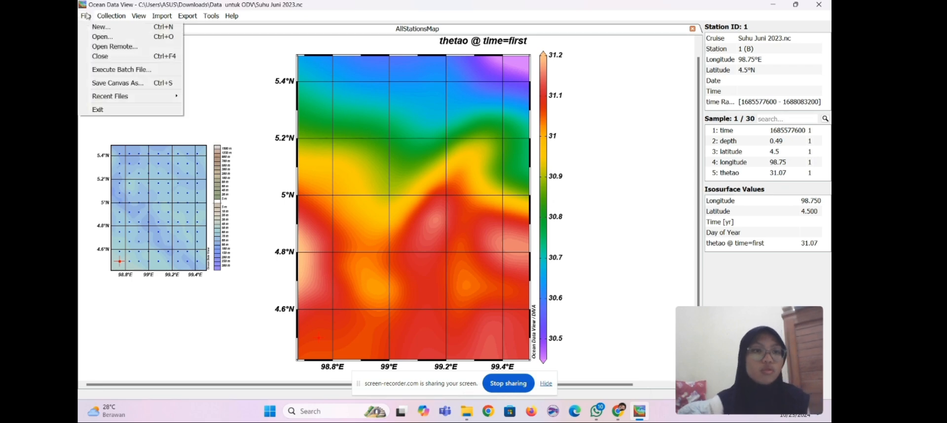
{"action": "left_click", "coordinate": [105, 39]}
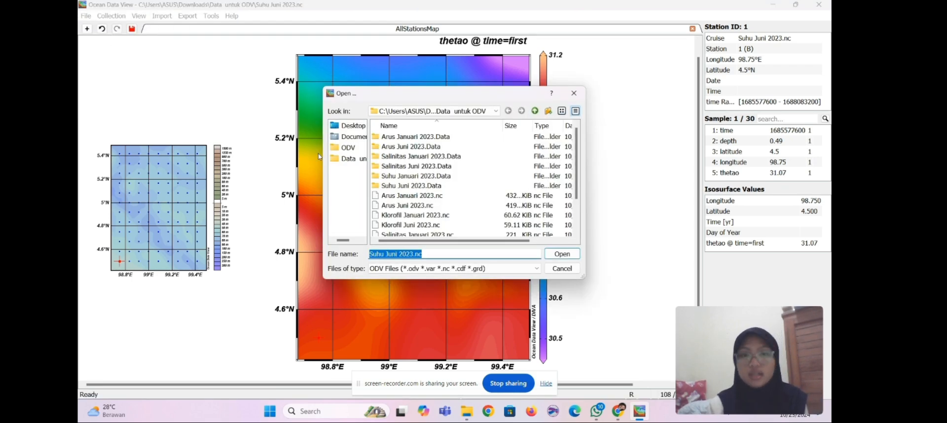
{"action": "double_click", "coordinate": [457, 214]}
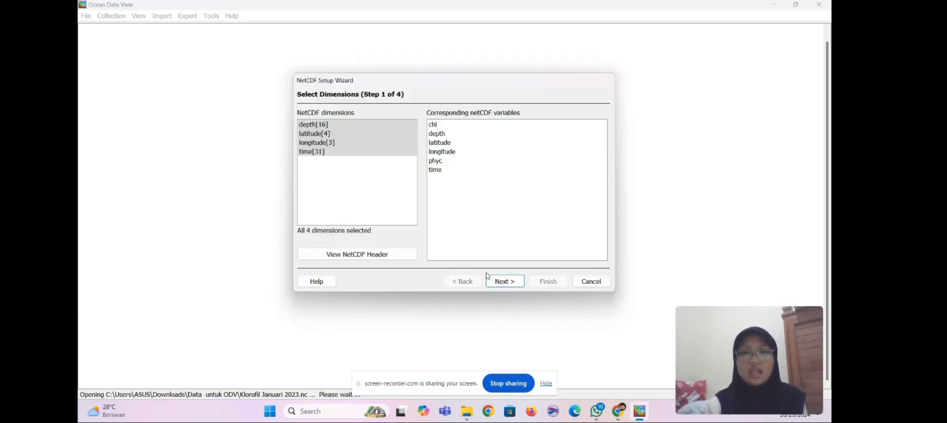
Step: Keep the default dimensions and metadata associations for the chlorophyll file, and choose time as the primary variable
{"action": "left_click", "coordinate": [503, 280]}
{"action": "left_click", "coordinate": [502, 280]}
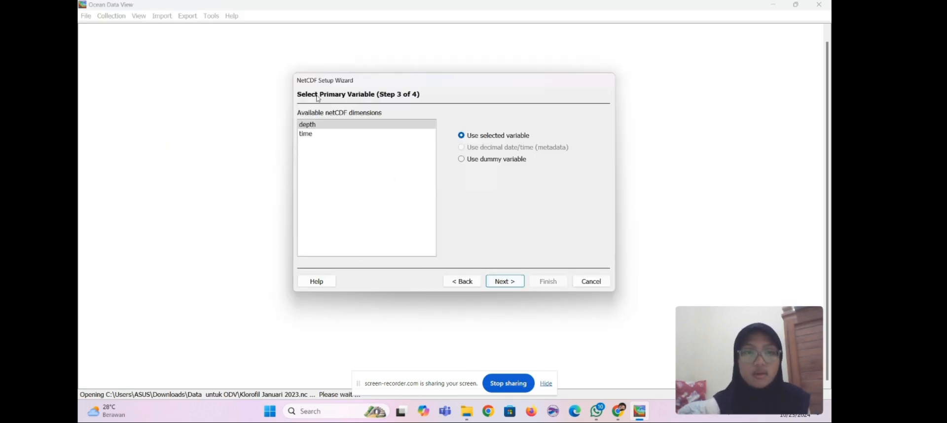
{"action": "left_click", "coordinate": [319, 134]}
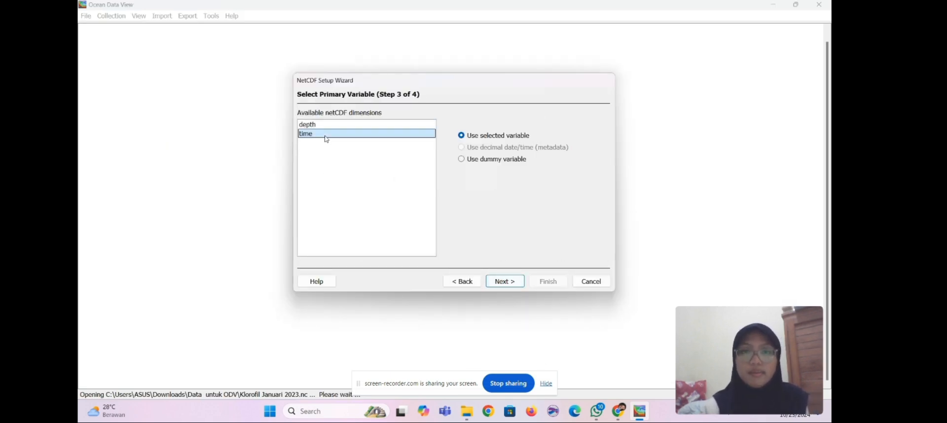
Step: Subset the depth dimension to the surface level only, using index 0 (0.494025) as both first and last
{"action": "left_click", "coordinate": [504, 282]}
{"action": "left_click", "coordinate": [357, 149]}
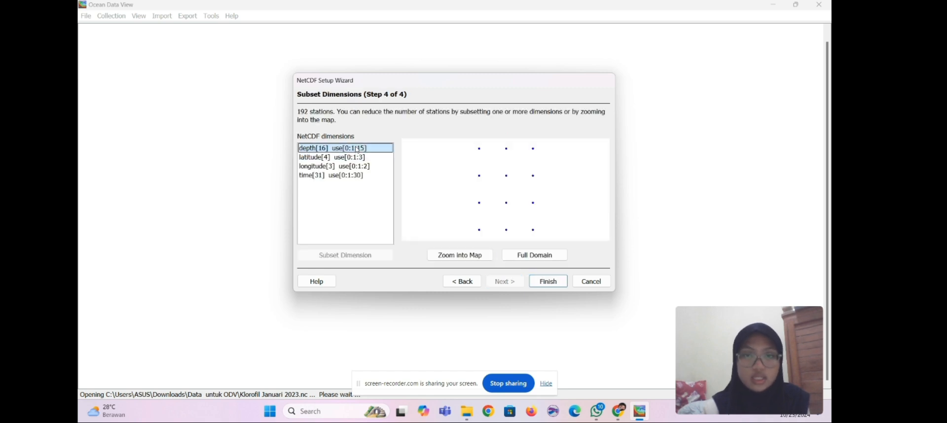
{"action": "left_click", "coordinate": [356, 254]}
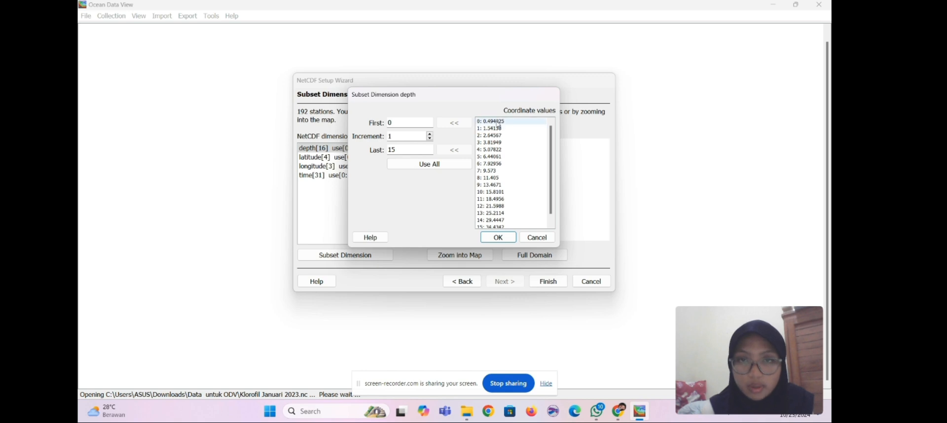
{"action": "left_click", "coordinate": [498, 121]}
{"action": "left_click", "coordinate": [454, 149]}
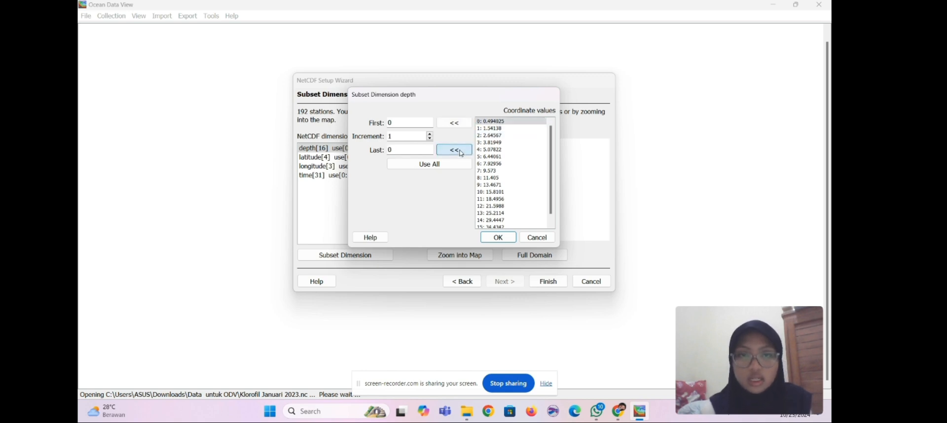
{"action": "left_click", "coordinate": [497, 237]}
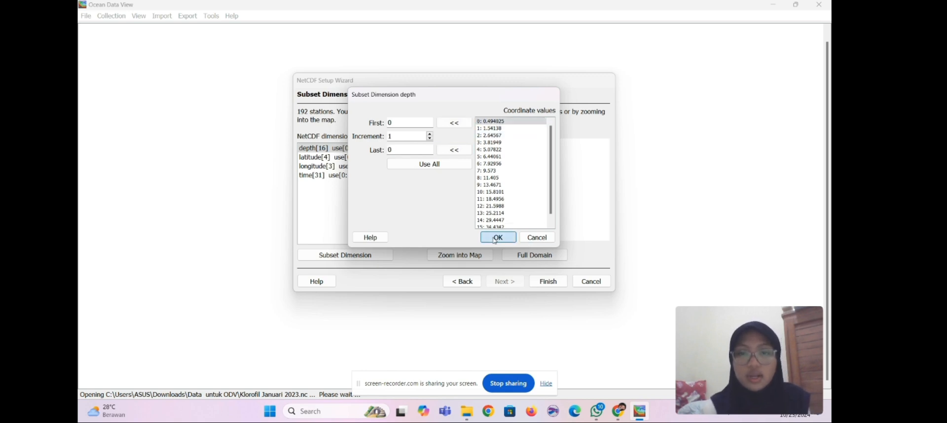
Step: Finish the NetCDF setup and save it under the name KLOROFIL JANUARI
{"action": "left_click", "coordinate": [548, 282]}
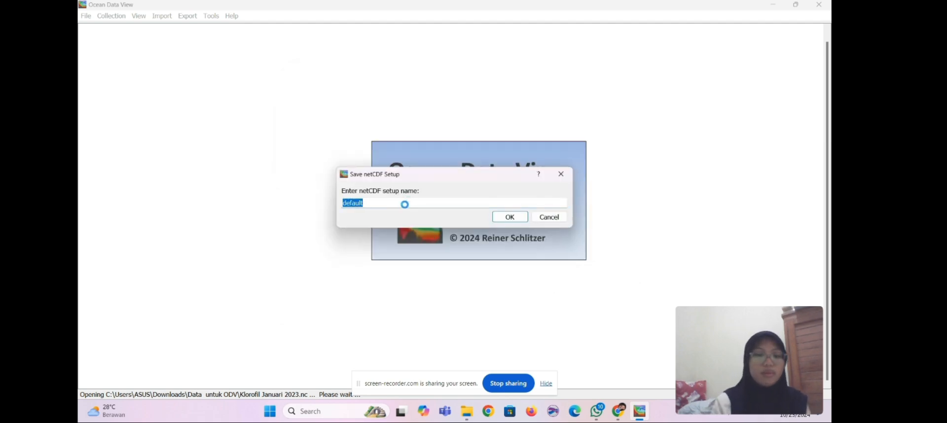
{"action": "type", "text": "KL"}
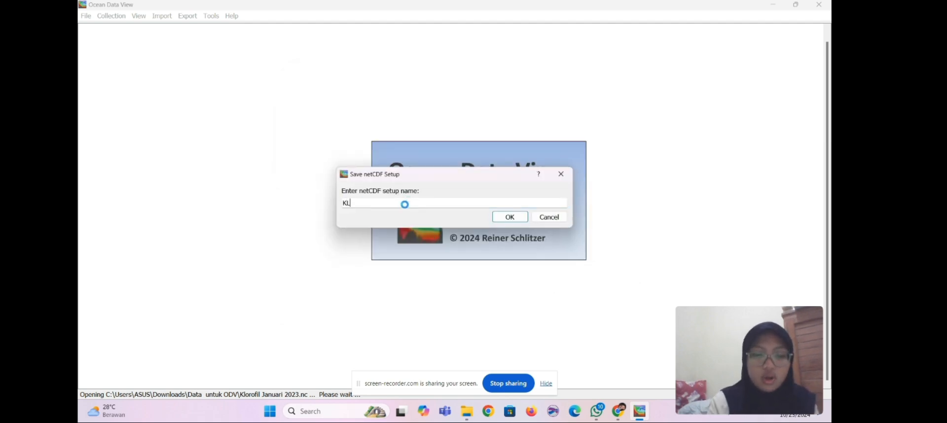
{"action": "type", "text": "OROFIL JANUARI"}
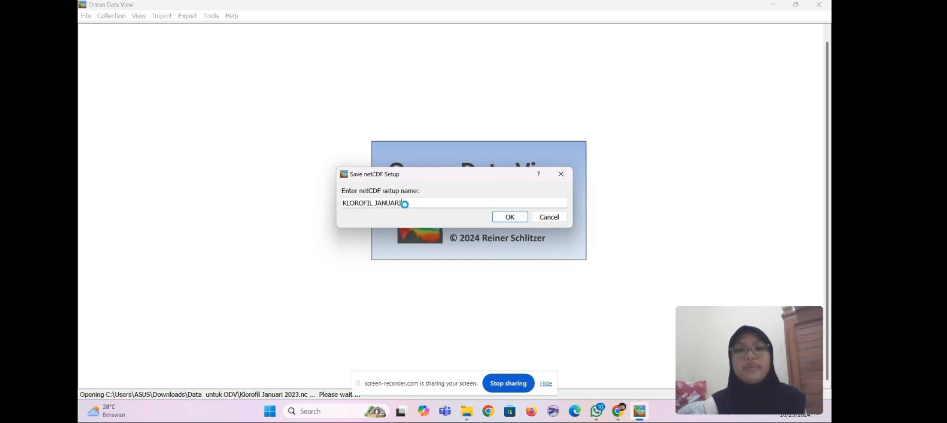
{"action": "left_click", "coordinate": [509, 217]}
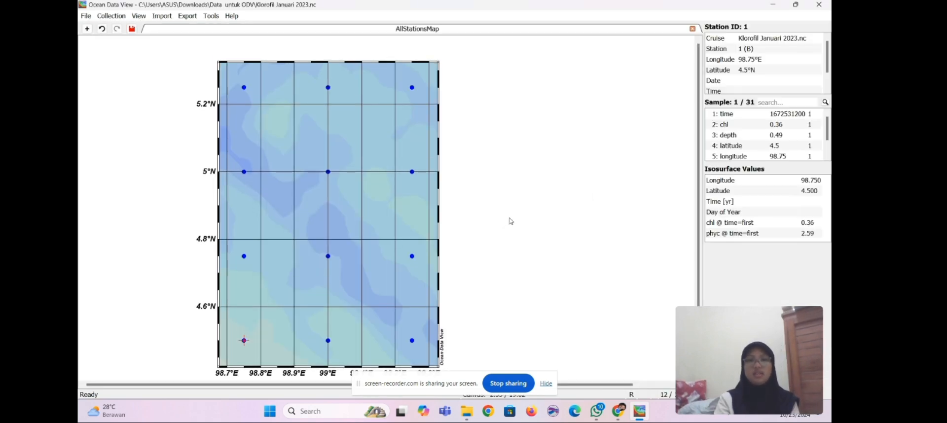
Step: Add the land topography layer and a color bar to the station map
{"action": "right_click", "coordinate": [333, 174]}
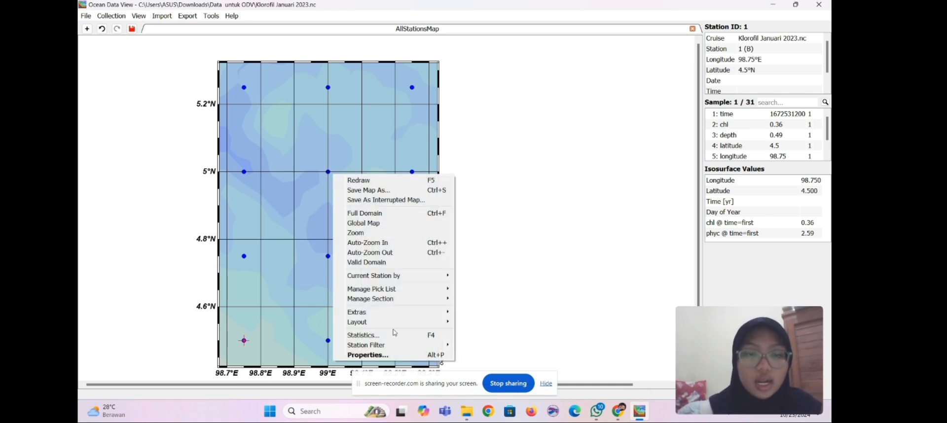
{"action": "left_click", "coordinate": [393, 355]}
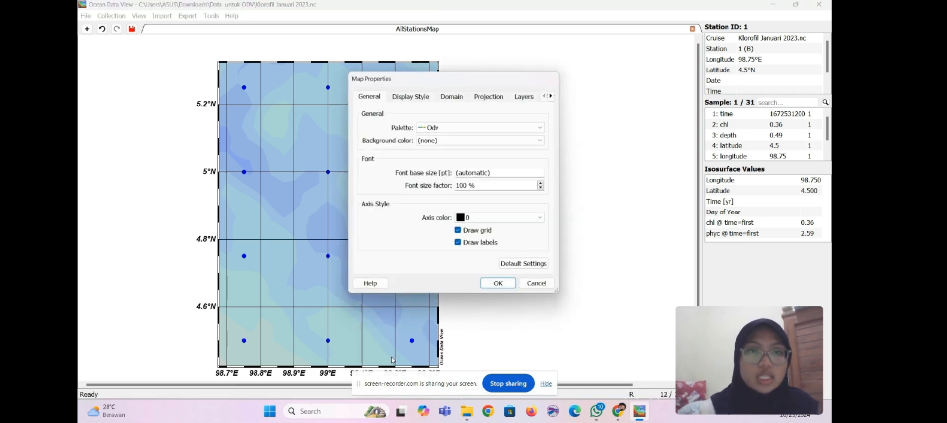
{"action": "left_click", "coordinate": [518, 97]}
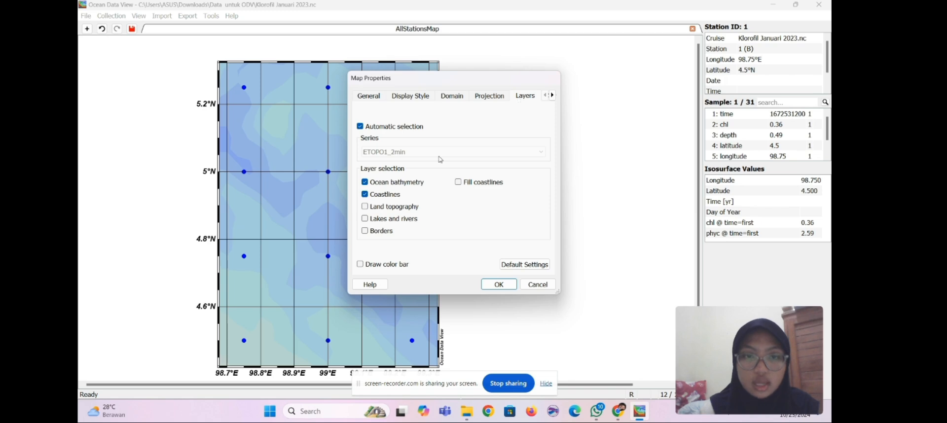
{"action": "left_click", "coordinate": [364, 207]}
{"action": "left_click", "coordinate": [360, 264]}
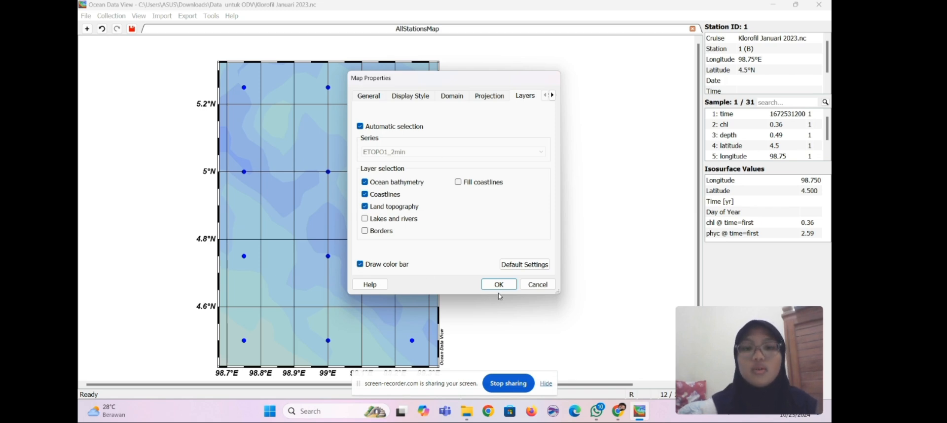
{"action": "left_click", "coordinate": [499, 284]}
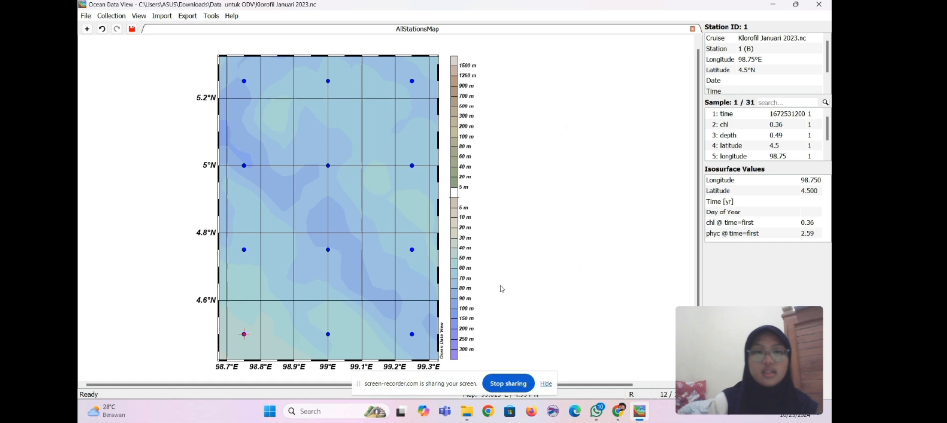
Step: Apply the 1 SURFACE Window layout template to show the January chlorophyll surface plot
{"action": "right_click", "coordinate": [306, 183]}
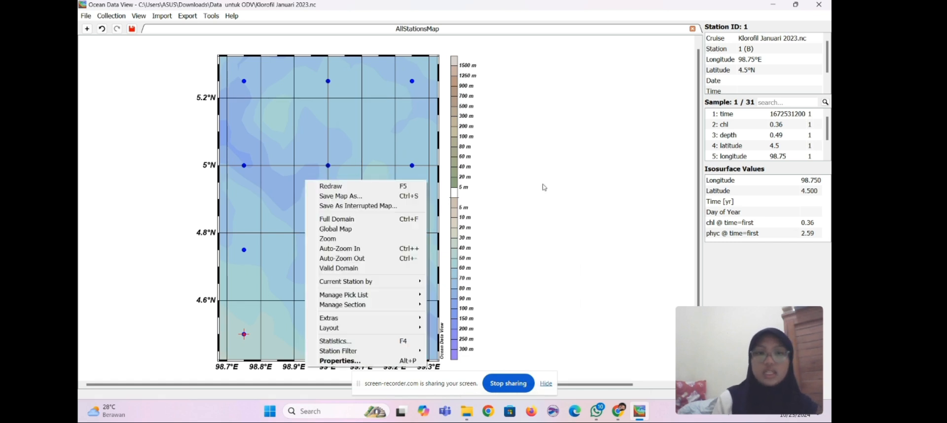
{"action": "right_click", "coordinate": [561, 186]}
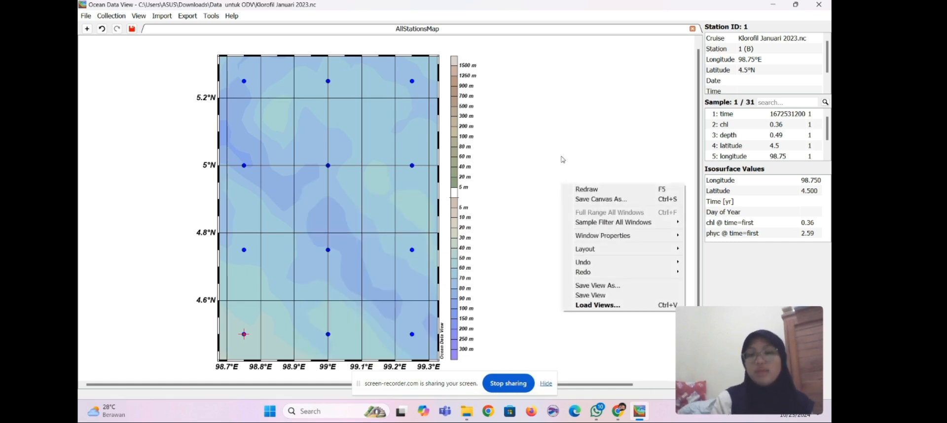
{"action": "mouse_move", "coordinate": [603, 259]}
{"action": "mouse_move", "coordinate": [649, 249]}
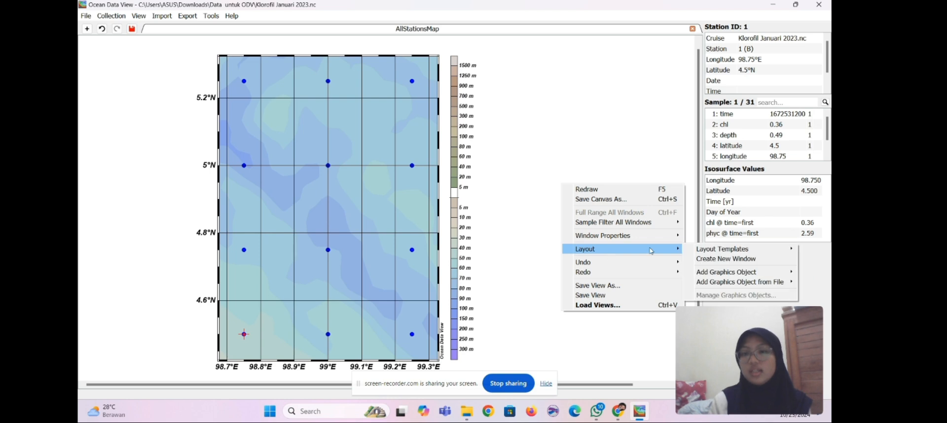
{"action": "mouse_move", "coordinate": [716, 252]}
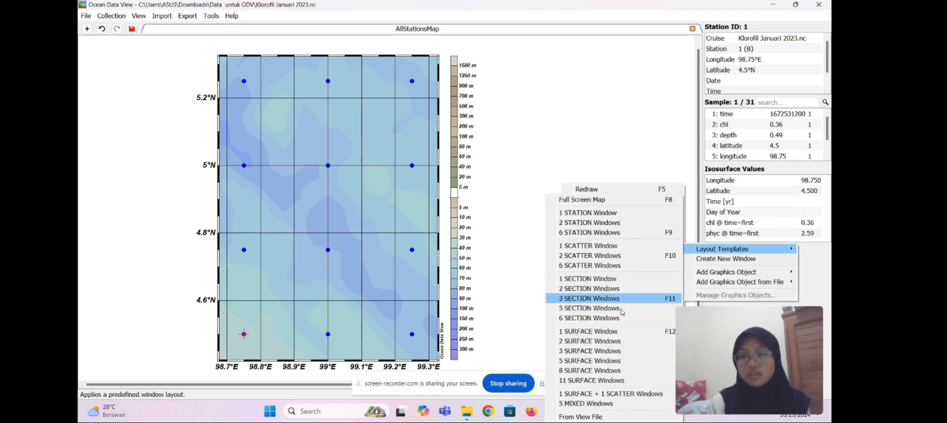
{"action": "left_click", "coordinate": [591, 331]}
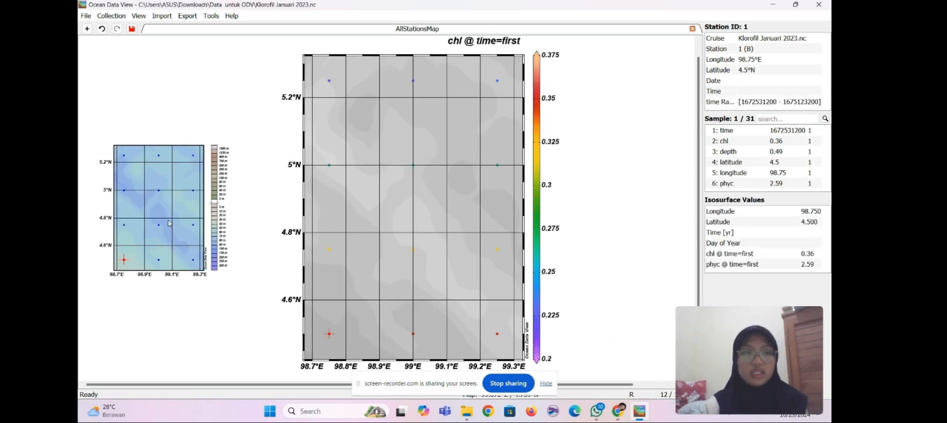
Step: Display the chlorophyll plot as a gridded field with DIVA gridding and turn off hiding of bad estimates
{"action": "right_click", "coordinate": [434, 144]}
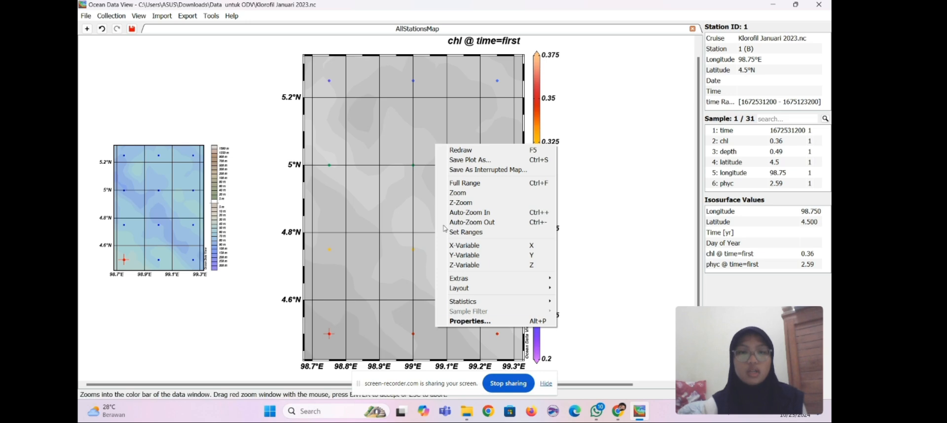
{"action": "left_click", "coordinate": [462, 322]}
{"action": "left_click", "coordinate": [390, 74]}
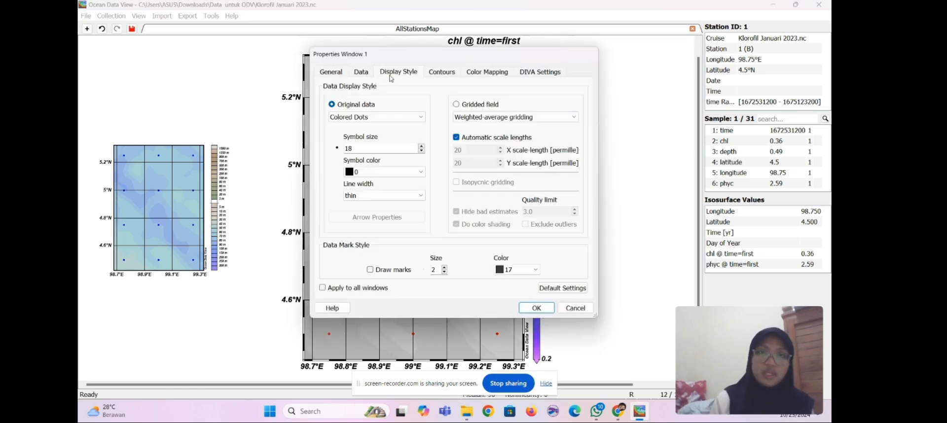
{"action": "left_click", "coordinate": [503, 120]}
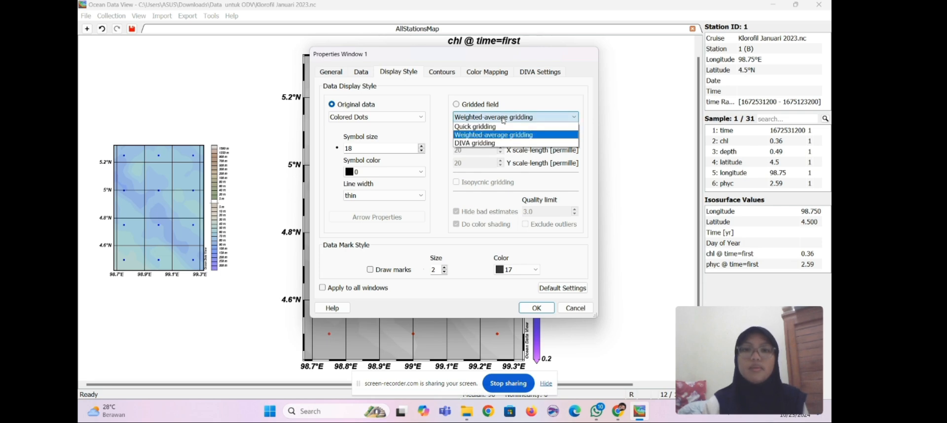
{"action": "left_click", "coordinate": [495, 143]}
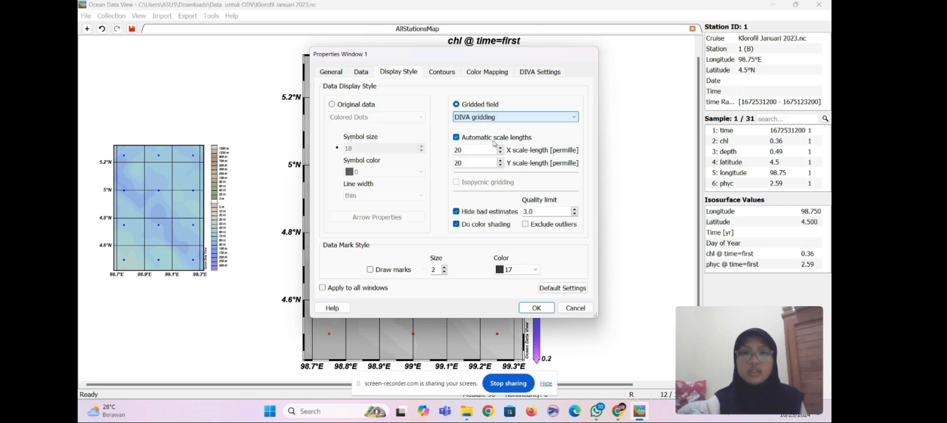
{"action": "left_click", "coordinate": [456, 212]}
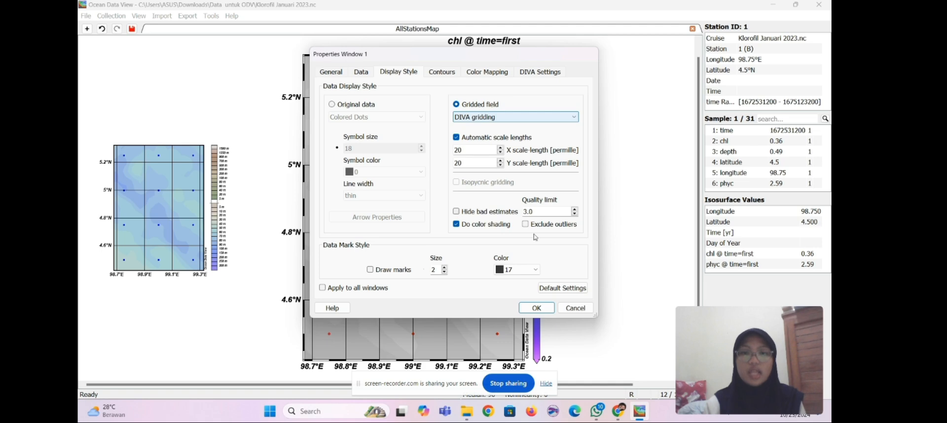
{"action": "left_click", "coordinate": [538, 308]}
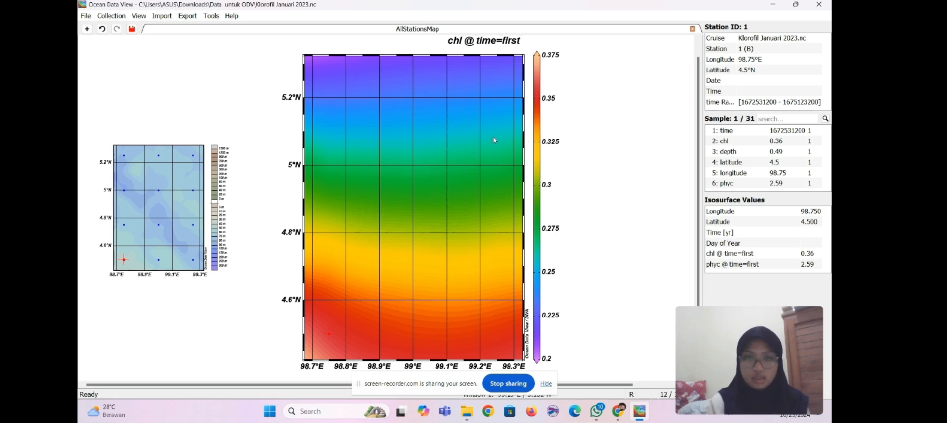
Step: Create an isosurface animation of the chlorophyll plot over time, keeping the default start, step and 31 frames
{"action": "right_click", "coordinate": [383, 207]}
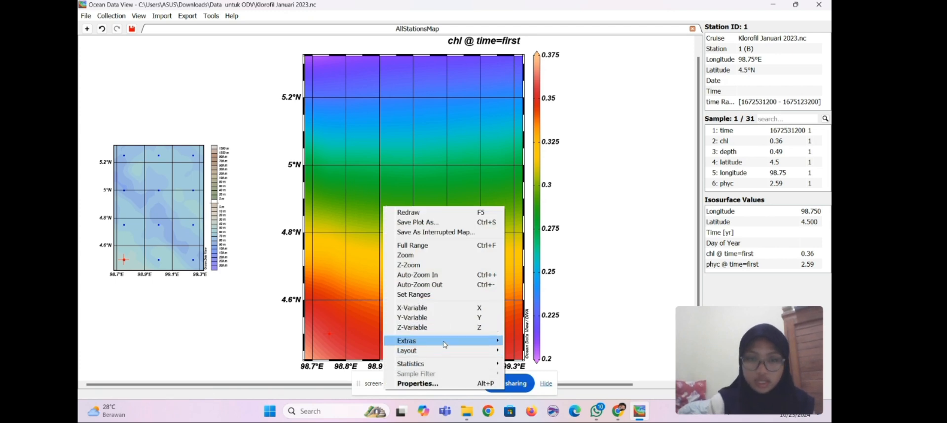
{"action": "mouse_move", "coordinate": [444, 341]}
{"action": "mouse_move", "coordinate": [527, 417]}
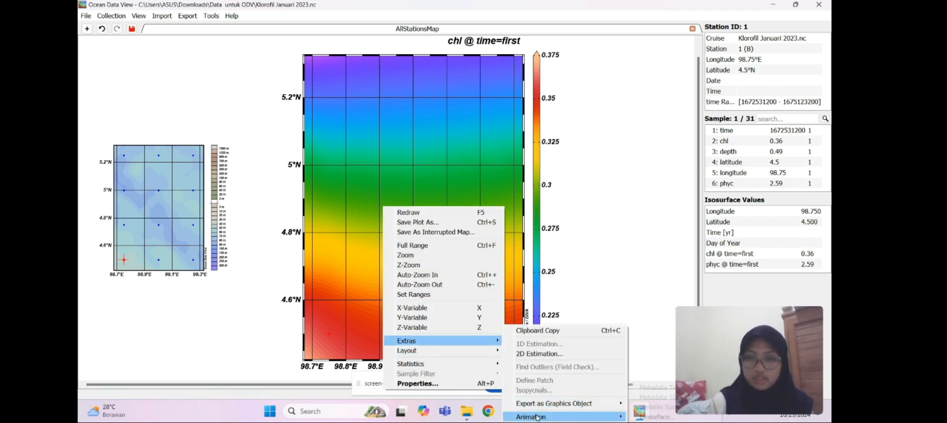
{"action": "left_click", "coordinate": [656, 417]}
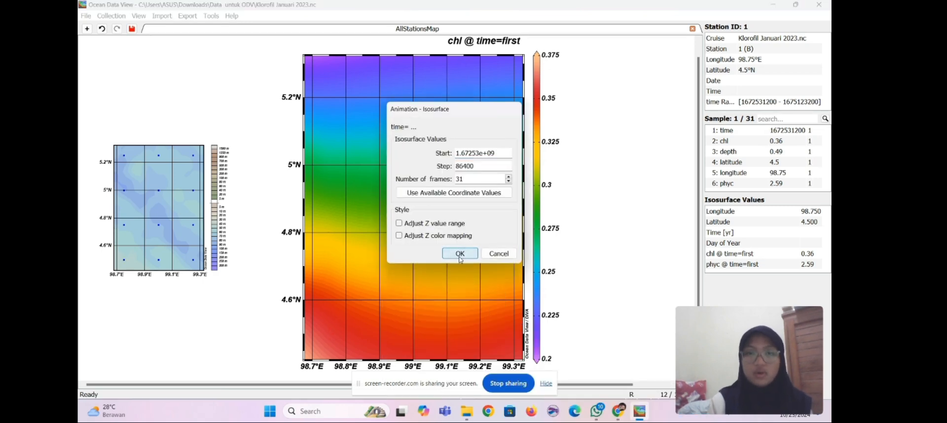
{"action": "left_click", "coordinate": [461, 253]}
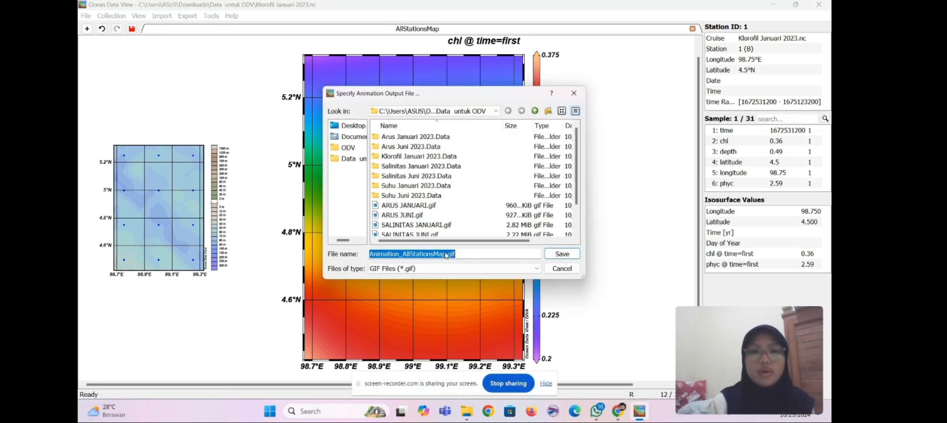
Step: Save the chlorophyll animation as KLOROFIL JANUARI.gif in the Data untuk ODV folder
{"action": "left_click", "coordinate": [445, 254]}
{"action": "key", "text": "BackSpace"}
{"action": "key", "text": "BackSpace"}
{"action": "key", "text": "BackSpace"}
{"action": "key", "text": "BackSpace"}
{"action": "key", "text": "BackSpace"}
{"action": "key", "text": "BackSpace"}
{"action": "key", "text": "BackSpace"}
{"action": "key", "text": "BackSpace"}
{"action": "key", "text": "BackSpace"}
{"action": "key", "text": "BackSpace"}
{"action": "key", "text": "BackSpace"}
{"action": "key", "text": "BackSpace"}
{"action": "key", "text": "BackSpace"}
{"action": "key", "text": "BackSpace"}
{"action": "key", "text": "BackSpace"}
{"action": "key", "text": "BackSpace"}
{"action": "key", "text": "BackSpace"}
{"action": "key", "text": "BackSpace"}
{"action": "key", "text": "BackSpace"}
{"action": "key", "text": "BackSpace"}
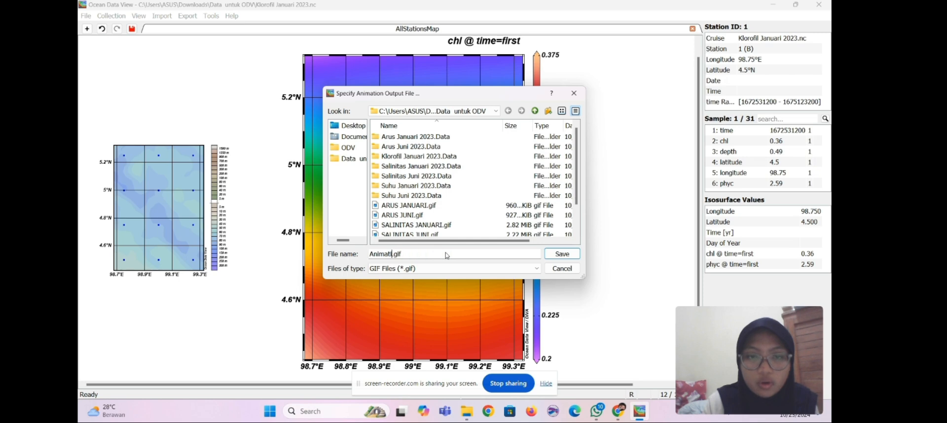
{"action": "type", "text": "KLOROFIL JAN"}
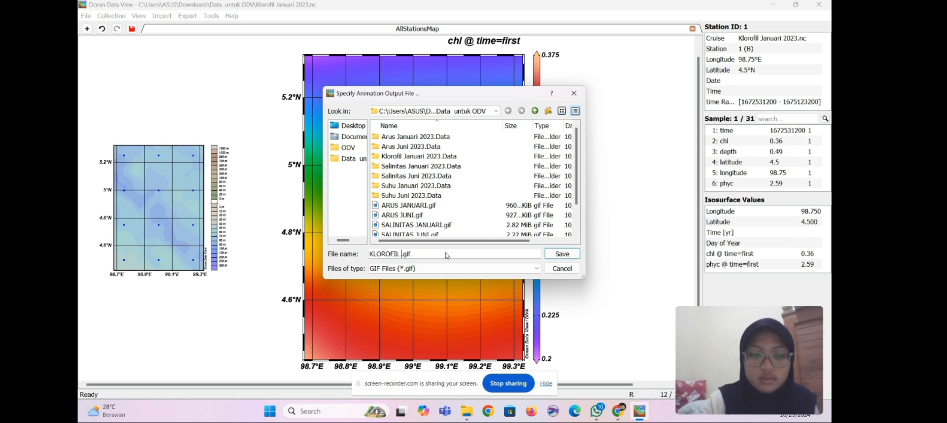
{"action": "type", "text": "UARI"}
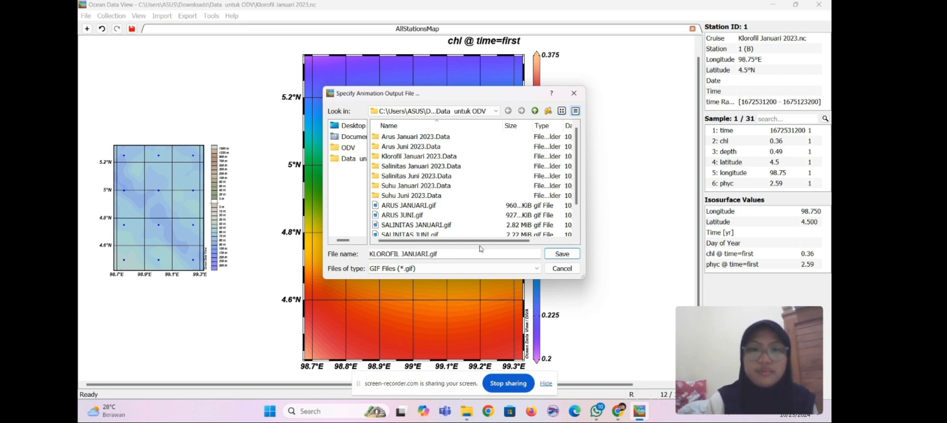
{"action": "left_click", "coordinate": [562, 254]}
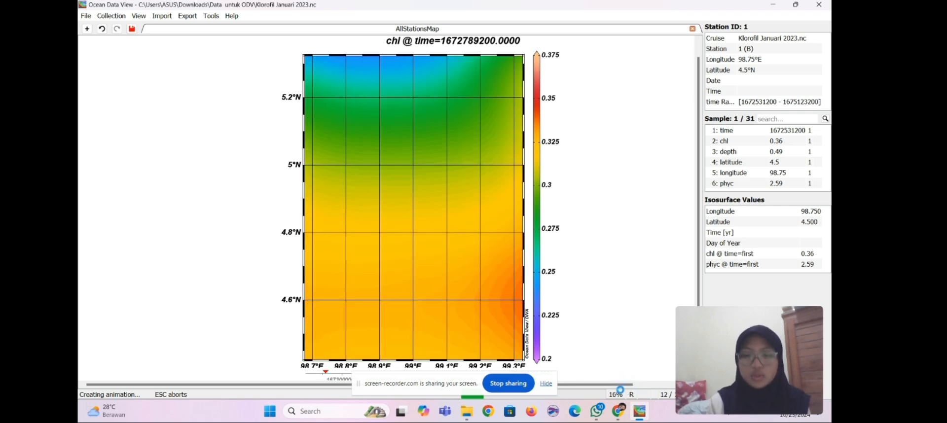
{"action": "mouse_move", "coordinate": [636, 407]}
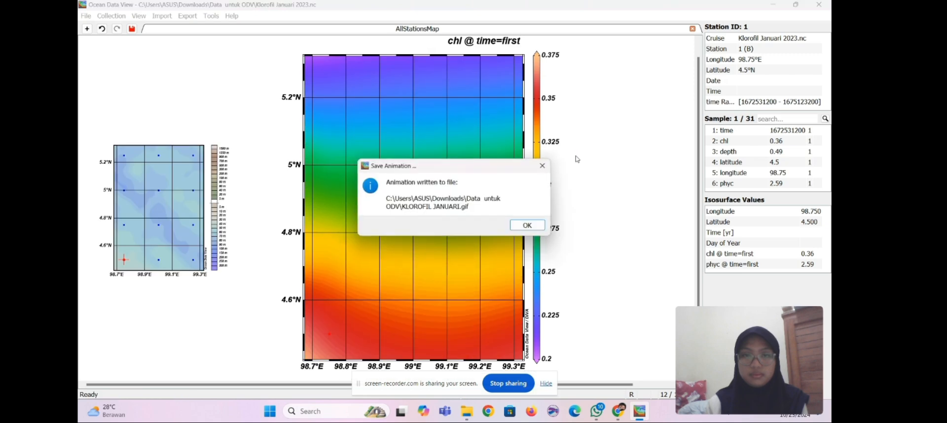
{"action": "left_click", "coordinate": [529, 226]}
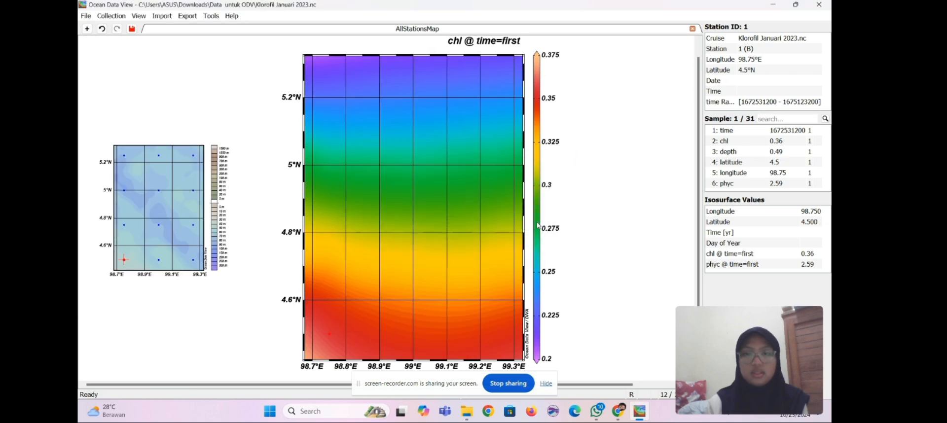
Step: Review the contour settings in the January chlorophyll plot's properties
{"action": "right_click", "coordinate": [413, 214]}
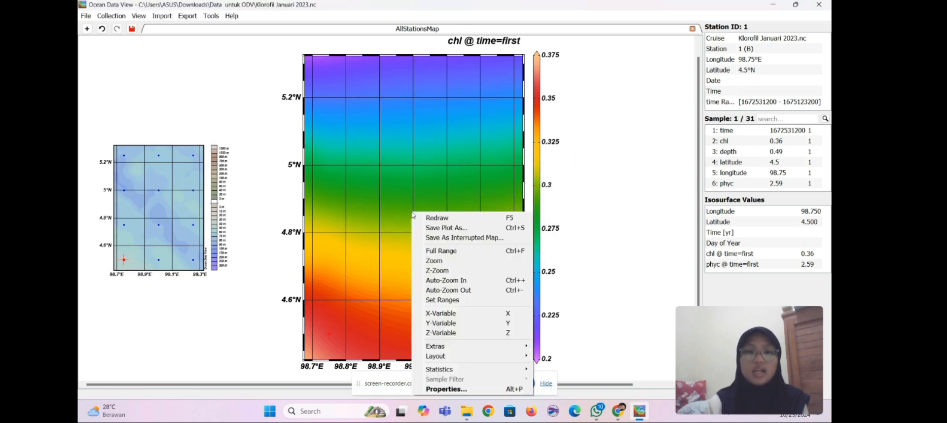
{"action": "left_click", "coordinate": [452, 390]}
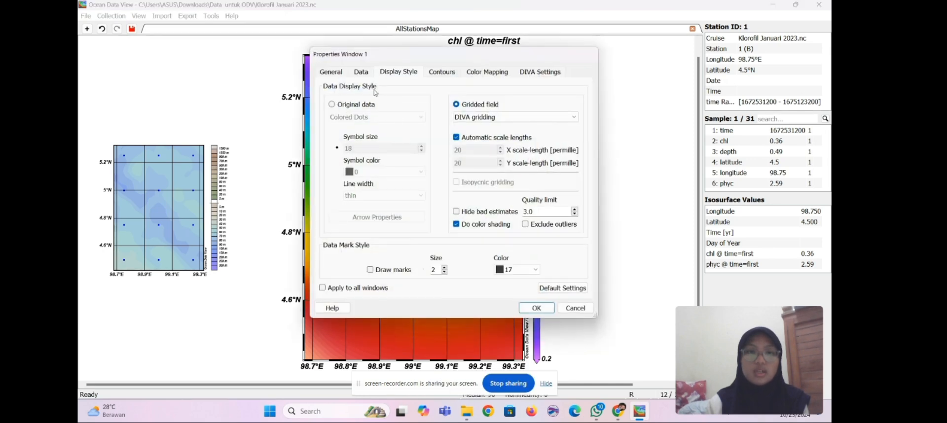
{"action": "left_click", "coordinate": [452, 70]}
{"action": "left_click", "coordinate": [536, 308]}
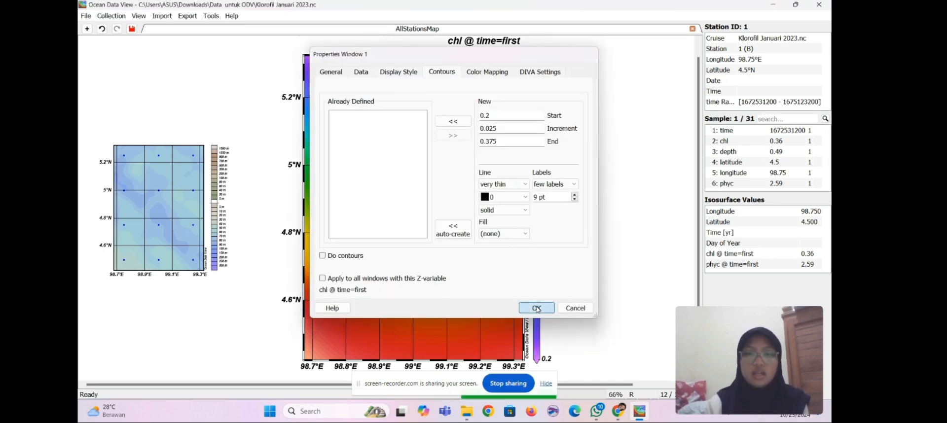
Step: Start saving the January chlorophyll plot as an image in the Data untuk ODV folder, named KLOROFIL JANUARI
{"action": "right_click", "coordinate": [427, 245]}
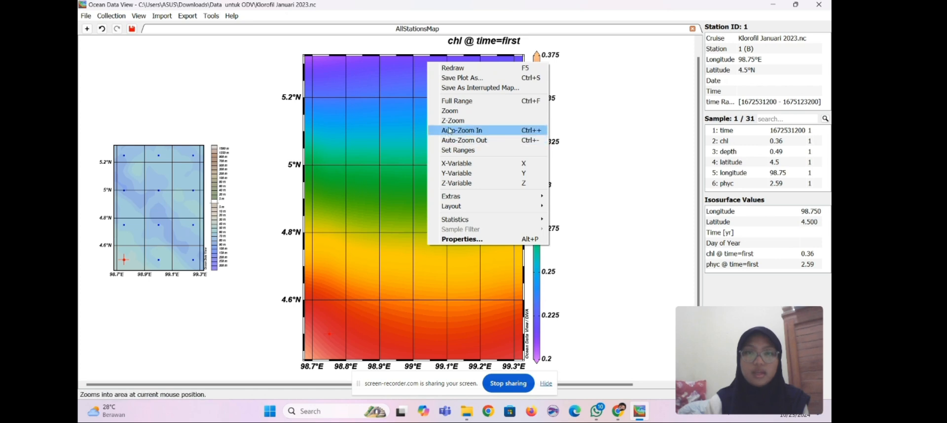
{"action": "left_click", "coordinate": [468, 80]}
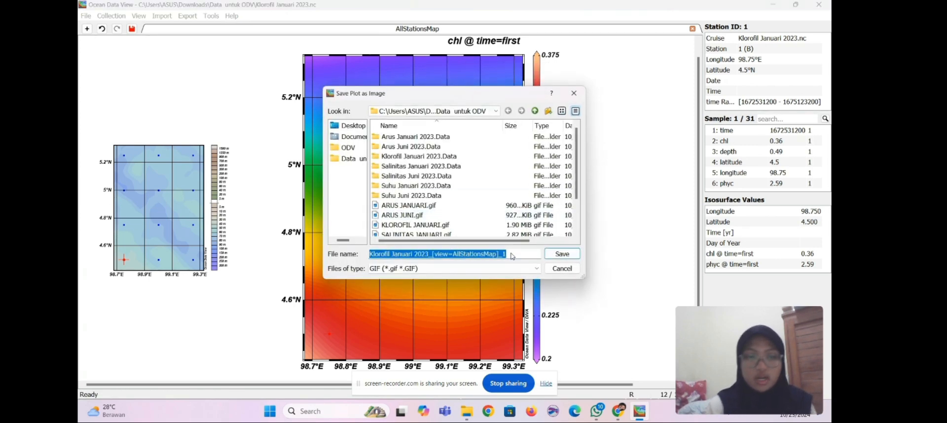
{"action": "type", "text": "KlOROFI"}
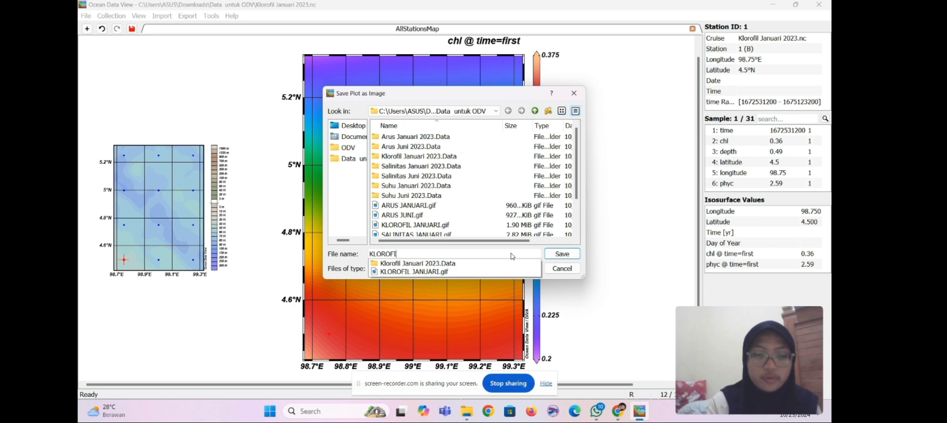
{"action": "type", "text": "L JANUARAI"}
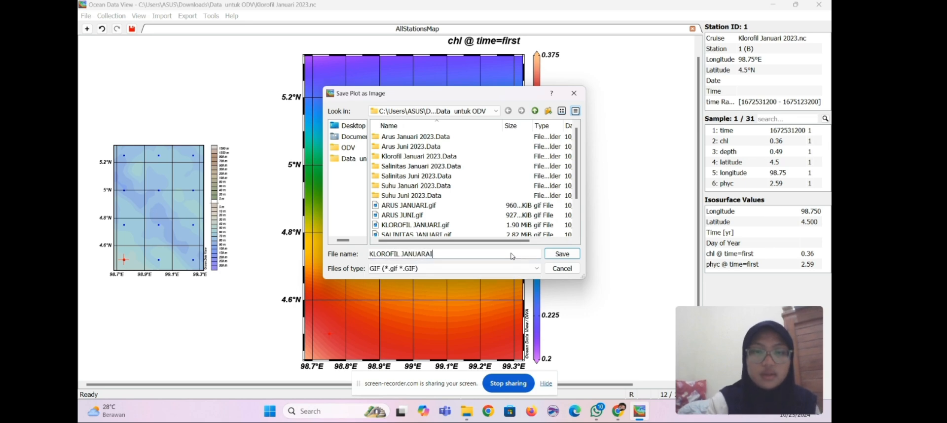
{"action": "left_click", "coordinate": [486, 270]}
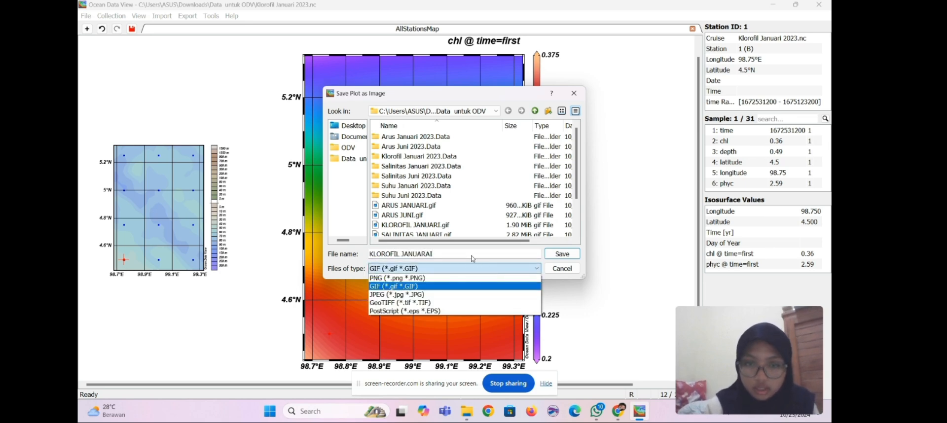
{"action": "left_click", "coordinate": [471, 256]}
{"action": "key", "text": "BackSpace"}
{"action": "key", "text": "BackSpace"}
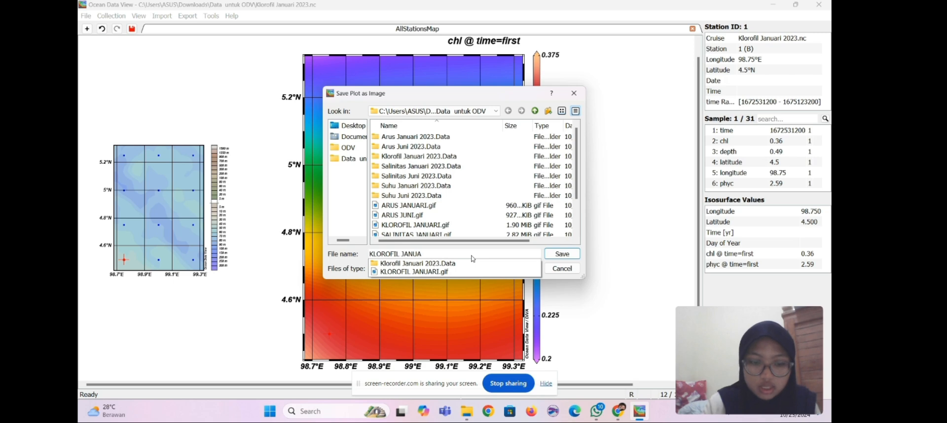
{"action": "type", "text": "RO"}
{"action": "key", "text": "BackSpace"}
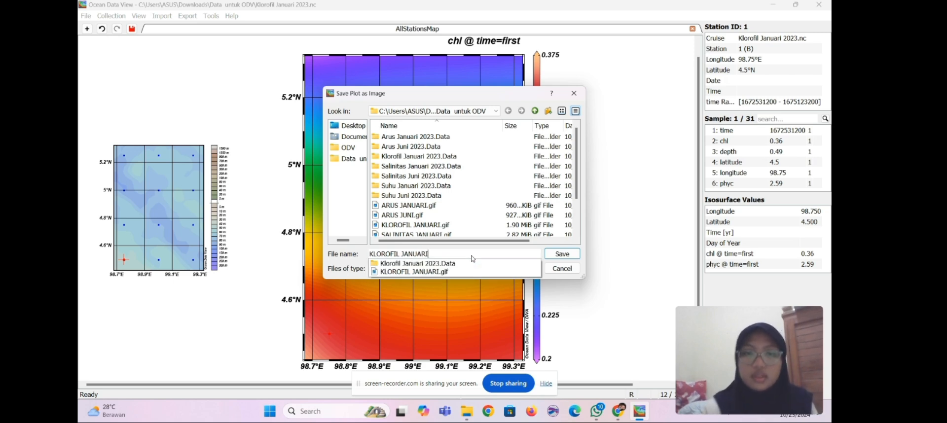
{"action": "key", "text": "Escape"}
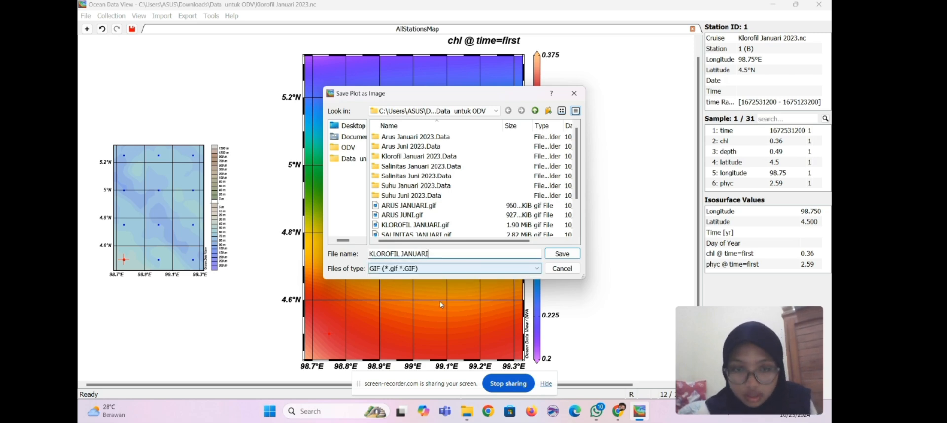
Step: Choose PNG as the image format and save the chlorophyll plot at 300 dpi with the normal display style
{"action": "left_click", "coordinate": [453, 269]}
{"action": "left_click", "coordinate": [451, 277]}
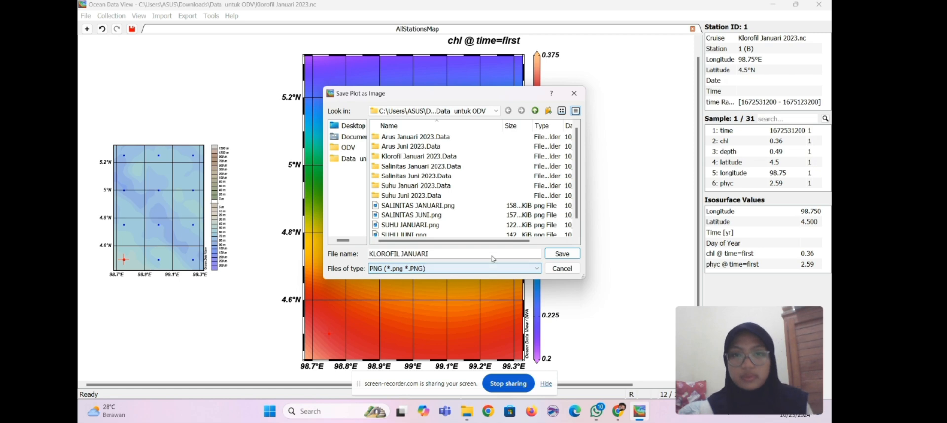
{"action": "left_click", "coordinate": [564, 255]}
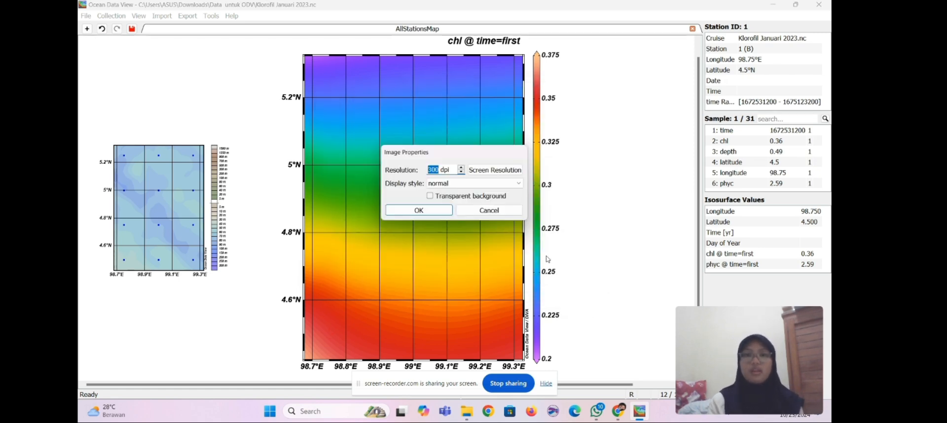
{"action": "left_click", "coordinate": [416, 211]}
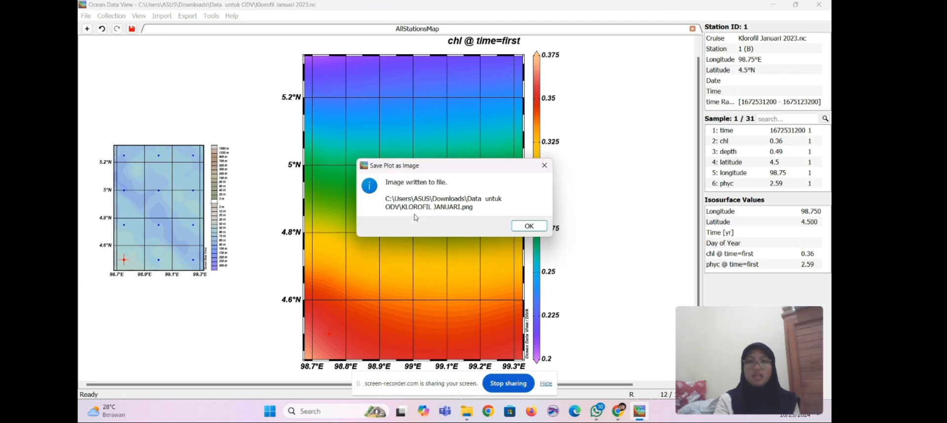
{"action": "left_click", "coordinate": [524, 226]}
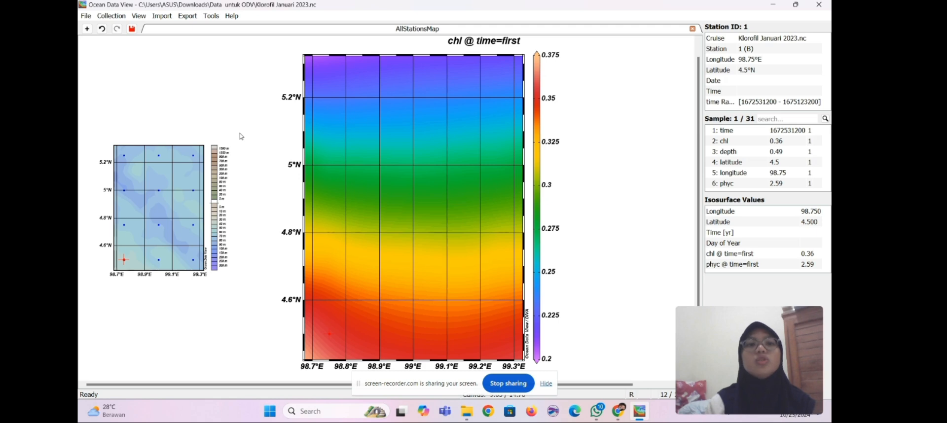
Step: Open the Klorofil Juni 2023.nc file from the Data untuk ODV folder
{"action": "left_click", "coordinate": [83, 18]}
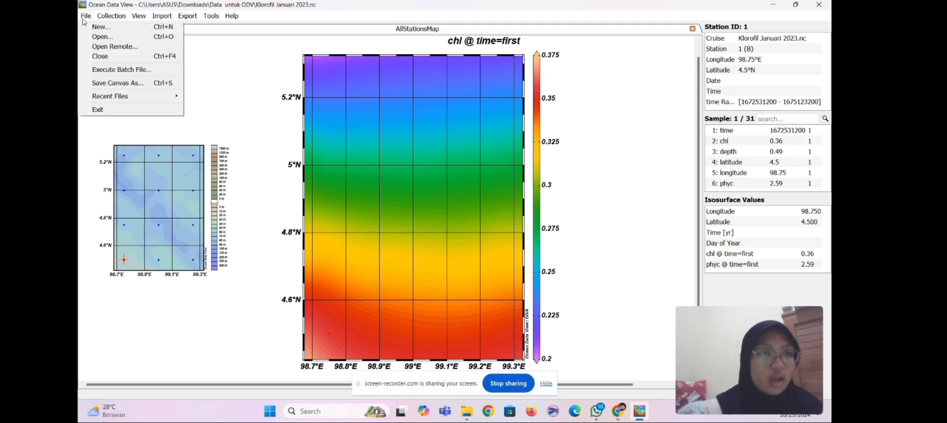
{"action": "left_click", "coordinate": [101, 36]}
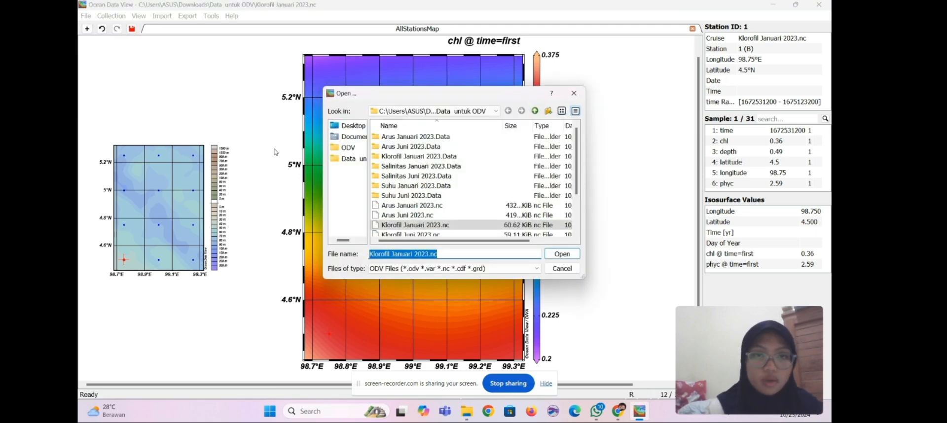
{"action": "scroll", "coordinate": [447, 228], "scroll_direction": "down", "scroll_amount": 2}
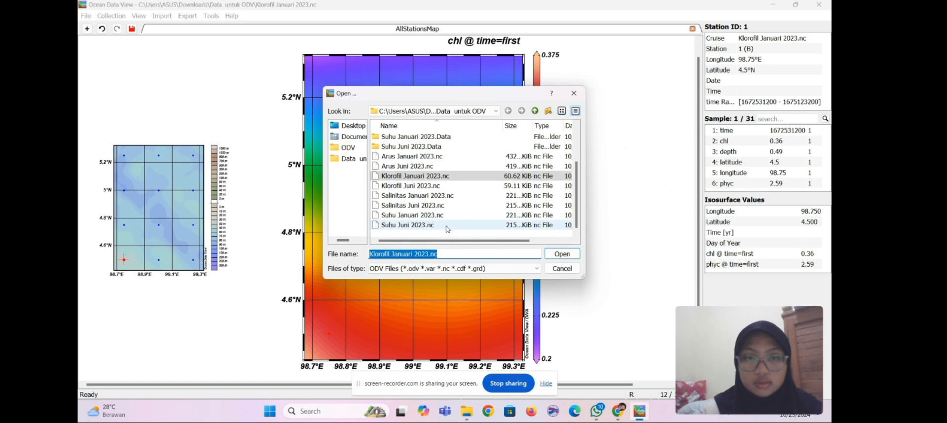
{"action": "scroll", "coordinate": [448, 225], "scroll_direction": "up", "scroll_amount": 1}
{"action": "double_click", "coordinate": [456, 207]}
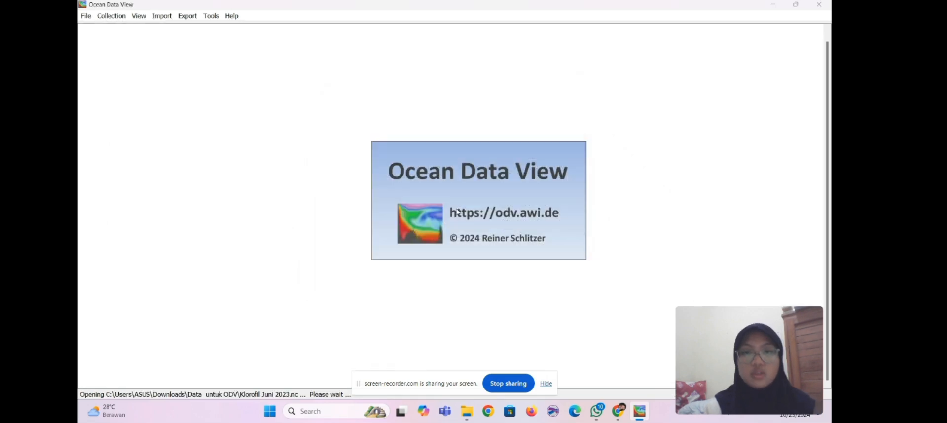
Step: Accept all four NetCDF dimensions and the default metadata associations, and use time as the primary variable
{"action": "left_click", "coordinate": [508, 279]}
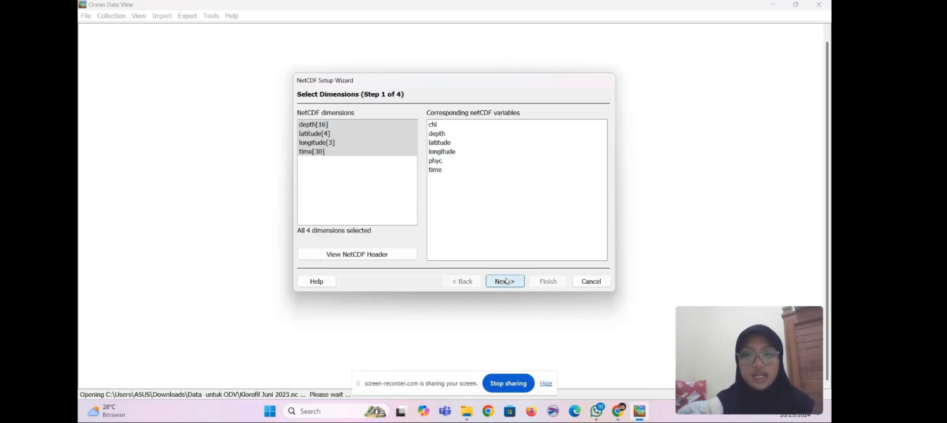
{"action": "left_click", "coordinate": [506, 280]}
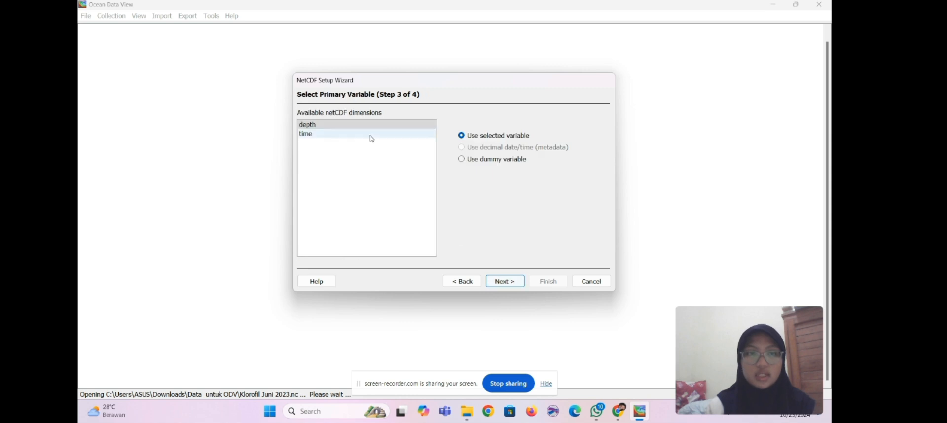
{"action": "left_click", "coordinate": [370, 134]}
{"action": "left_click", "coordinate": [510, 285]}
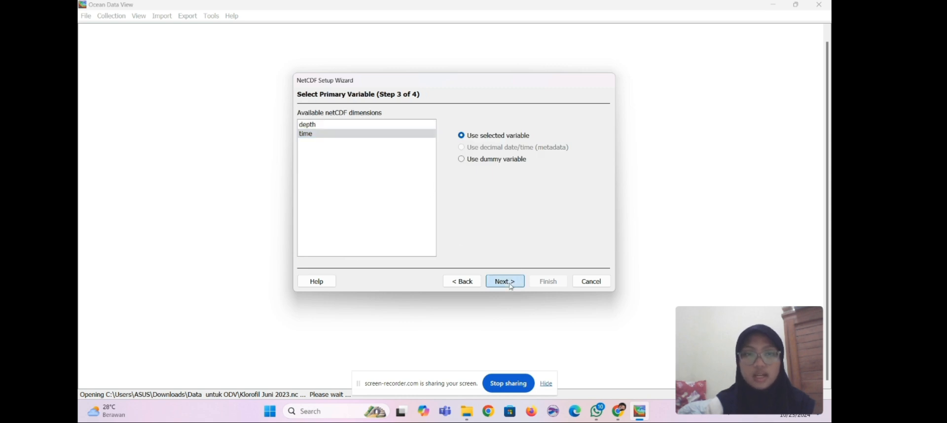
Step: Subset the depth dimension to only the surface level, with both first and last index at 0
{"action": "left_click", "coordinate": [373, 153]}
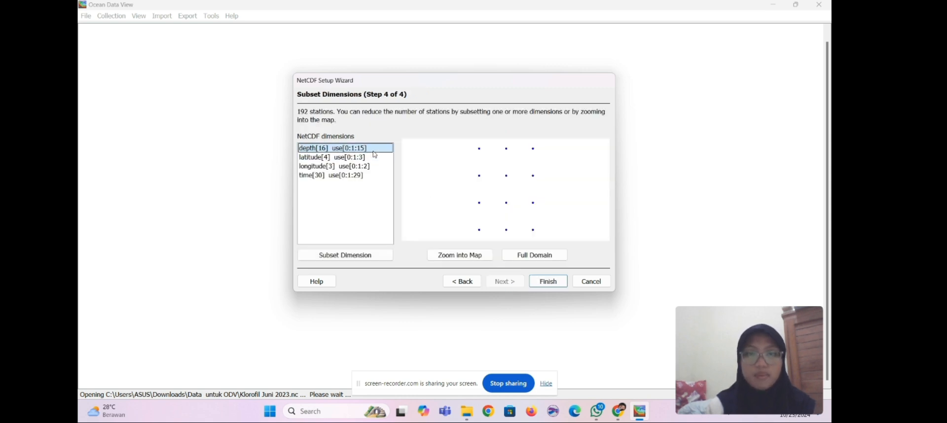
{"action": "left_click", "coordinate": [379, 255]}
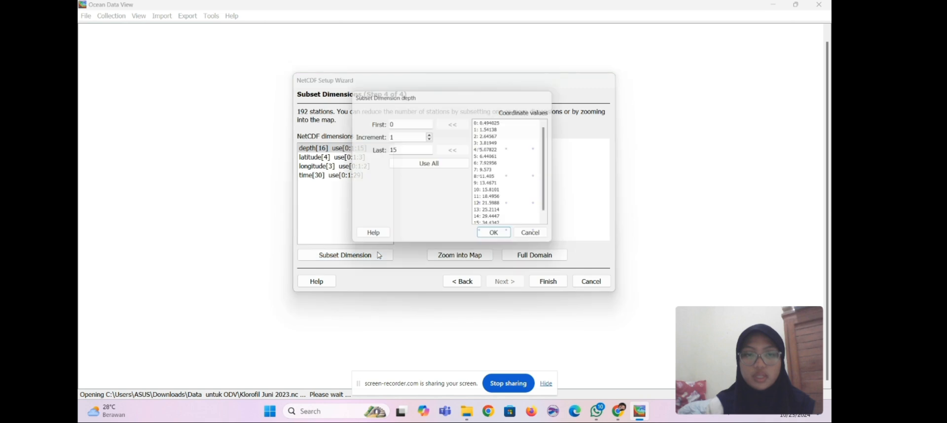
{"action": "left_click", "coordinate": [488, 123]}
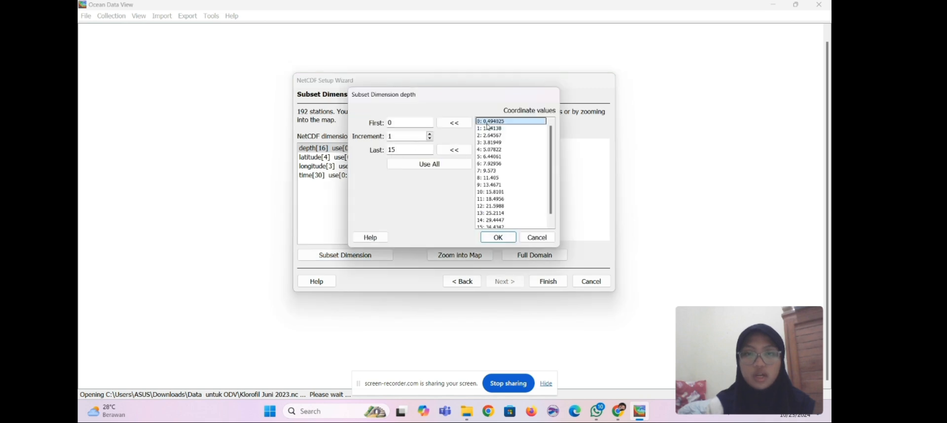
{"action": "left_click", "coordinate": [457, 152]}
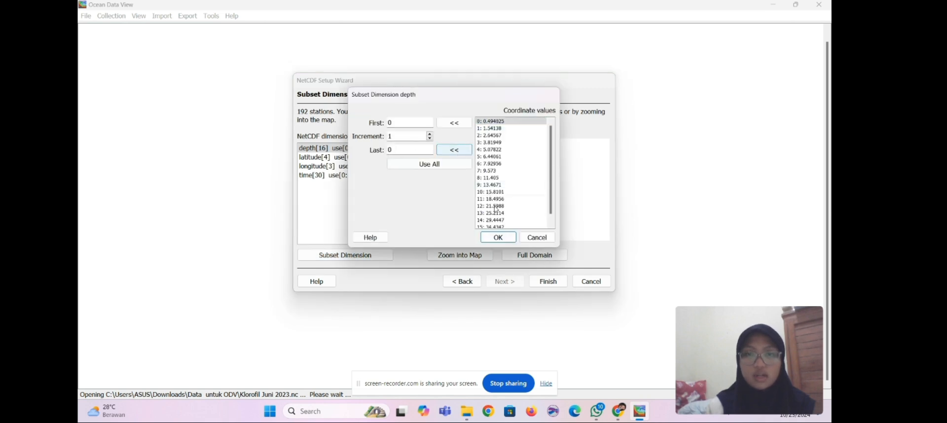
{"action": "left_click", "coordinate": [498, 237]}
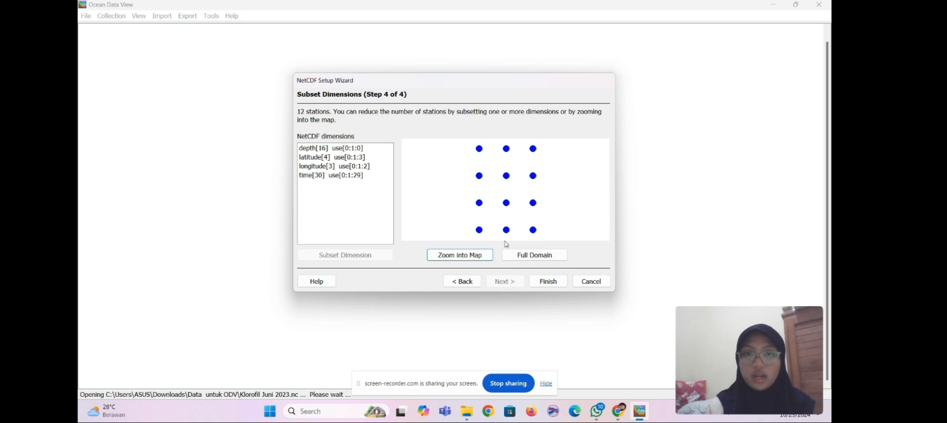
Step: Finish the NetCDF setup and save it under the name KLOROFIL JUNI
{"action": "left_click", "coordinate": [552, 280]}
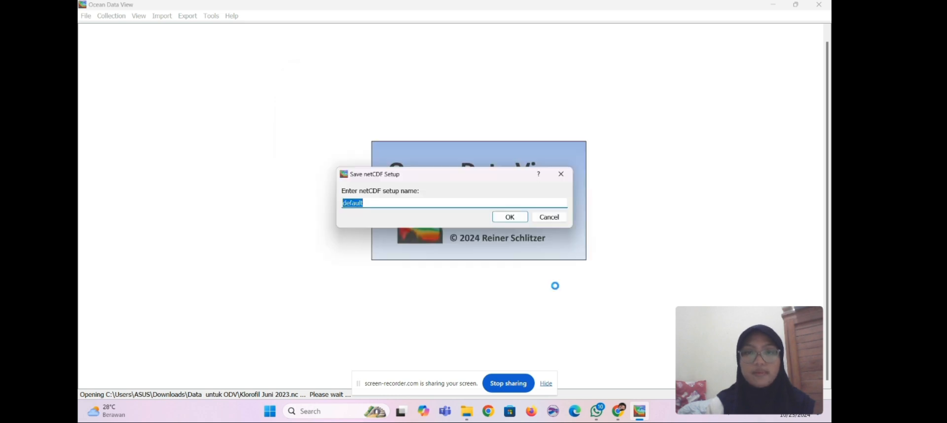
{"action": "type", "text": "KLO"}
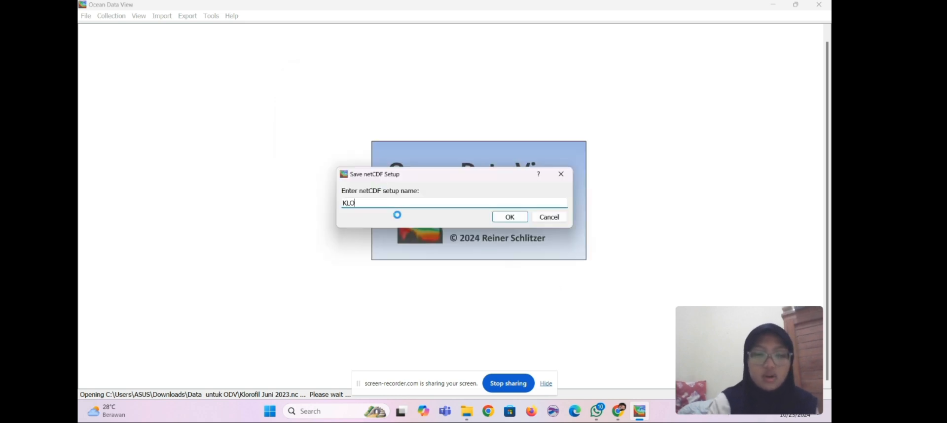
{"action": "type", "text": "ROFIL JUNI"}
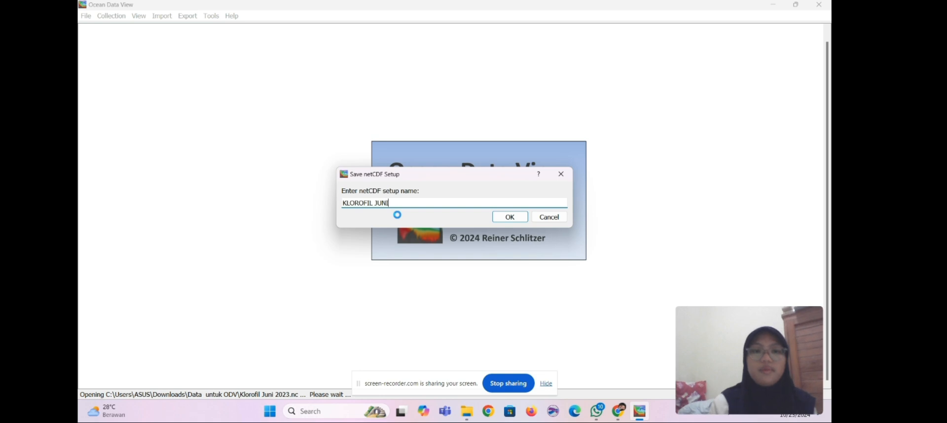
{"action": "left_click", "coordinate": [509, 216]}
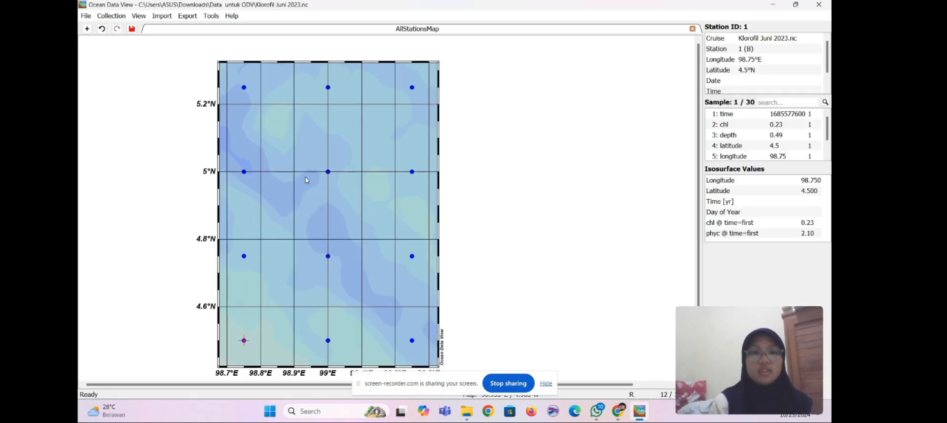
Step: Turn on the color bar in the June chlorophyll station map's layer properties
{"action": "right_click", "coordinate": [306, 178]}
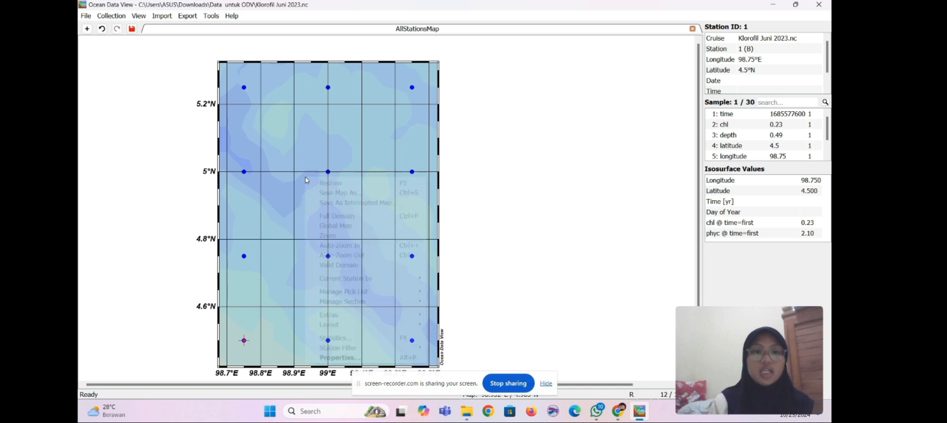
{"action": "left_click", "coordinate": [340, 358]}
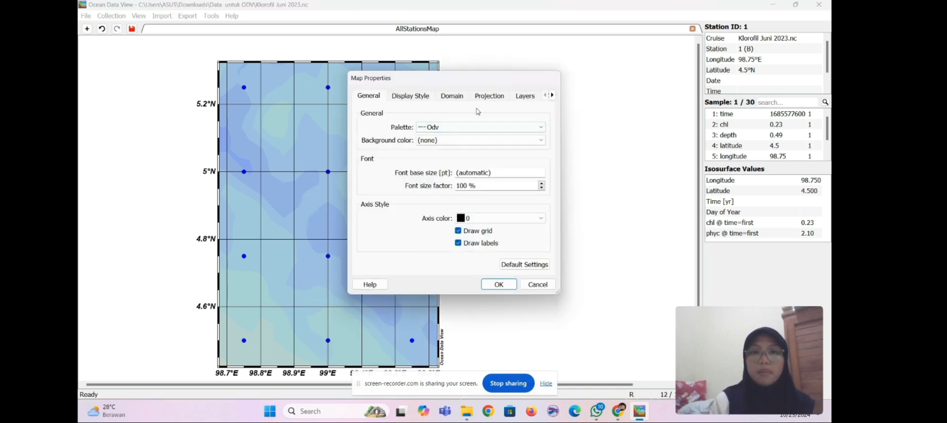
{"action": "left_click", "coordinate": [427, 99]}
{"action": "left_click", "coordinate": [517, 97]}
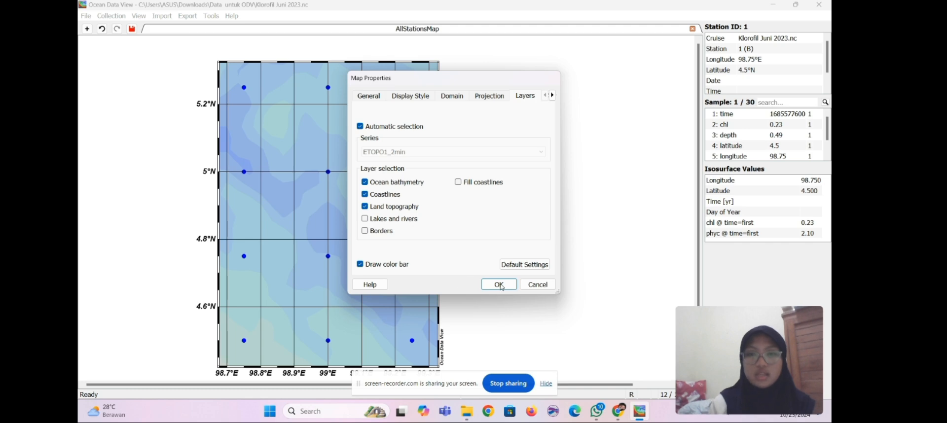
{"action": "left_click", "coordinate": [499, 284]}
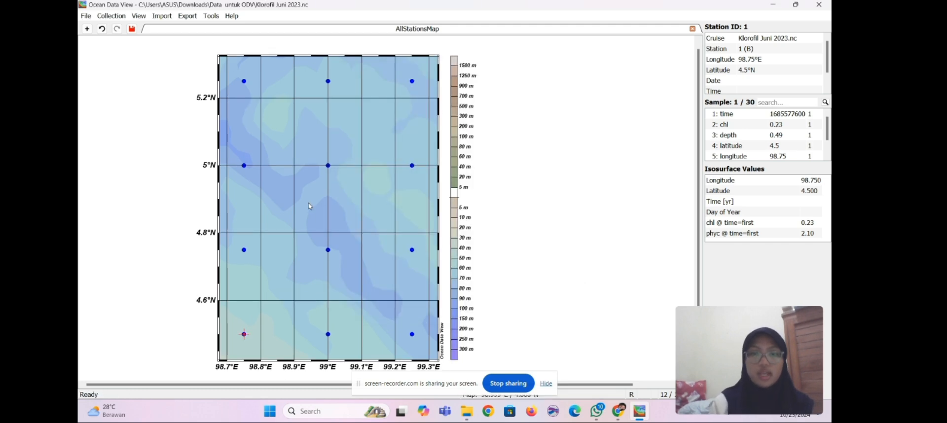
Step: Apply the 1 SURFACE Window layout template to the June chlorophyll view
{"action": "right_click", "coordinate": [580, 154]}
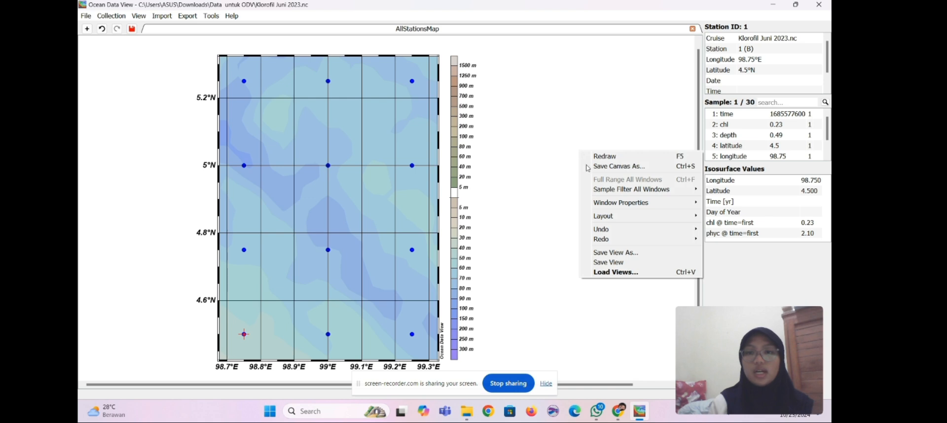
{"action": "mouse_move", "coordinate": [604, 221]}
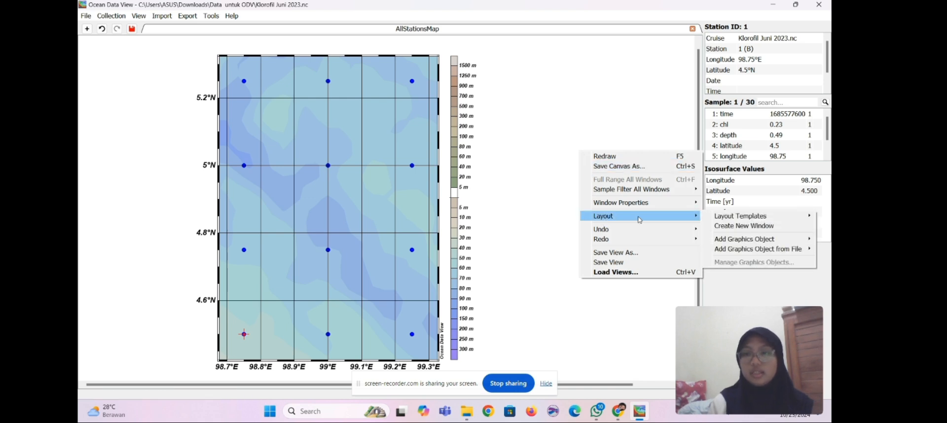
{"action": "mouse_move", "coordinate": [740, 216]}
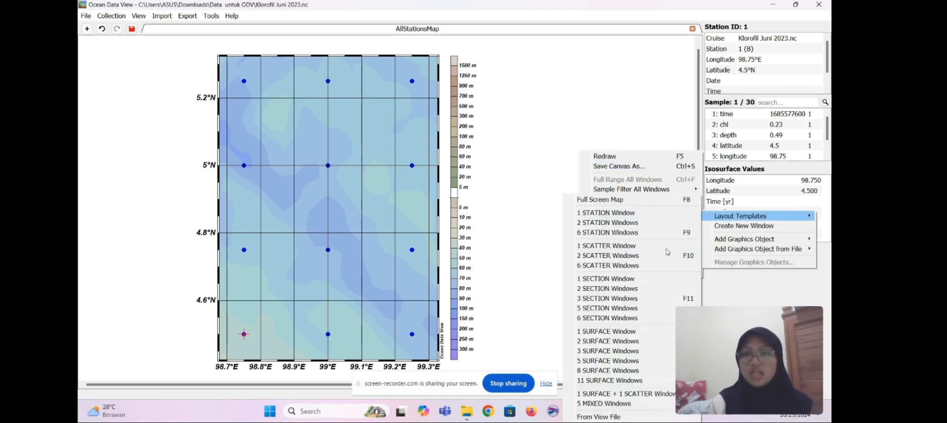
{"action": "left_click", "coordinate": [619, 331]}
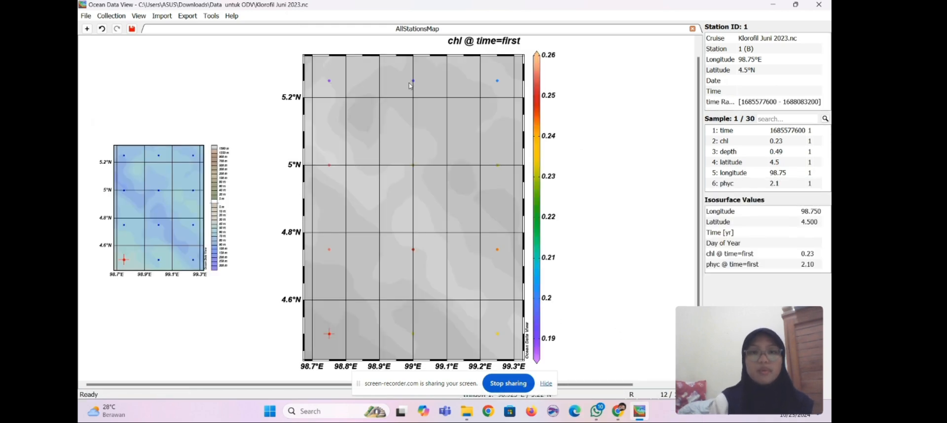
Step: Display the June chlorophyll surface plot as a gridded field using DIVA gridding
{"action": "right_click", "coordinate": [453, 181]}
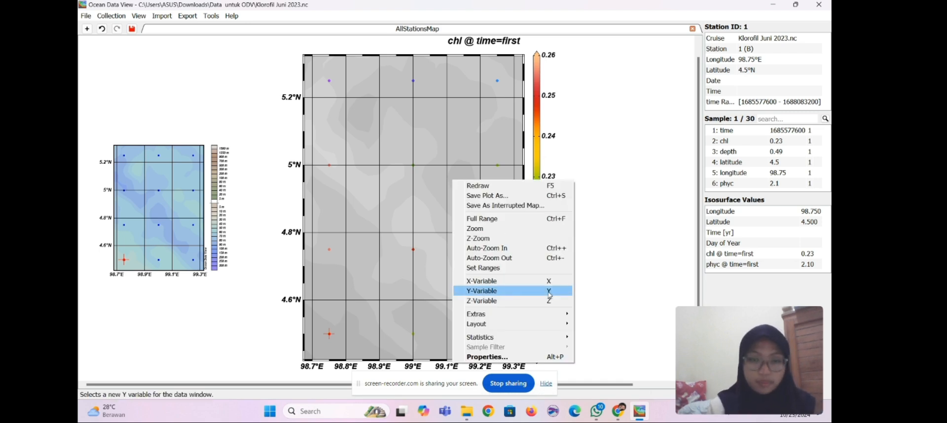
{"action": "left_click", "coordinate": [515, 358]}
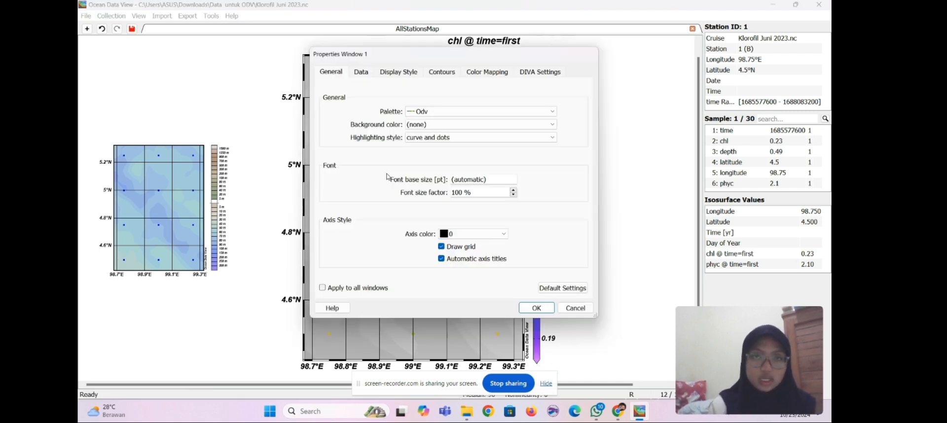
{"action": "left_click", "coordinate": [384, 73]}
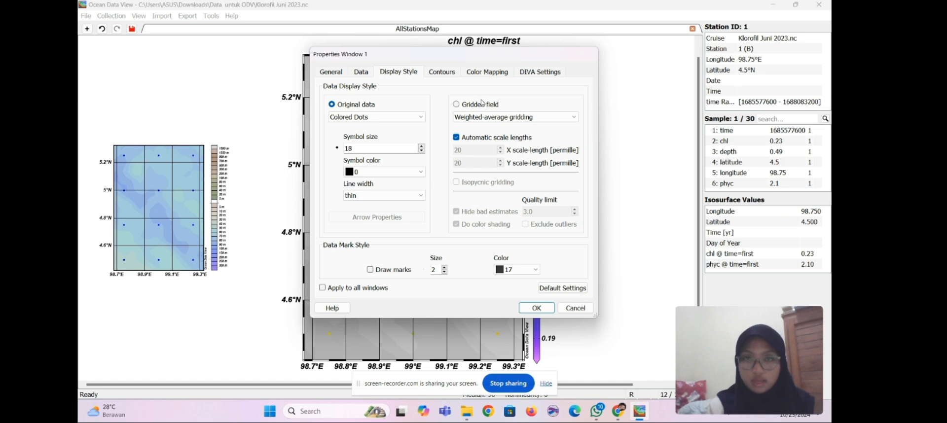
{"action": "left_click", "coordinate": [483, 117]}
{"action": "left_click", "coordinate": [484, 143]}
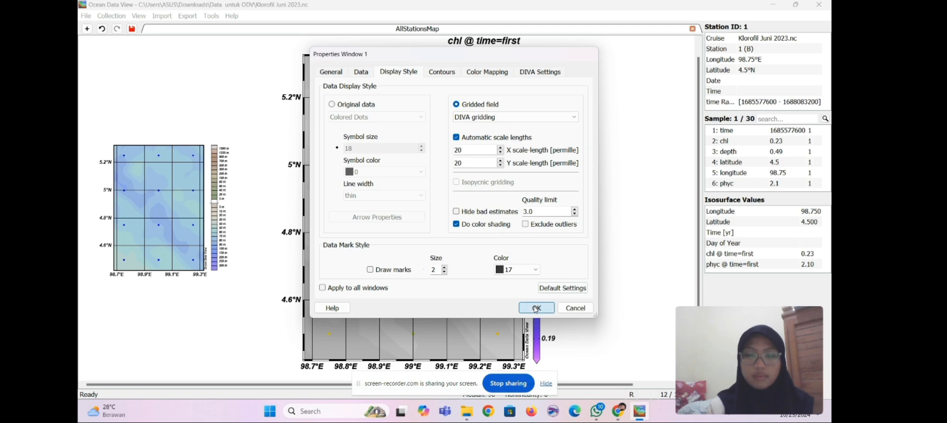
{"action": "left_click", "coordinate": [535, 308]}
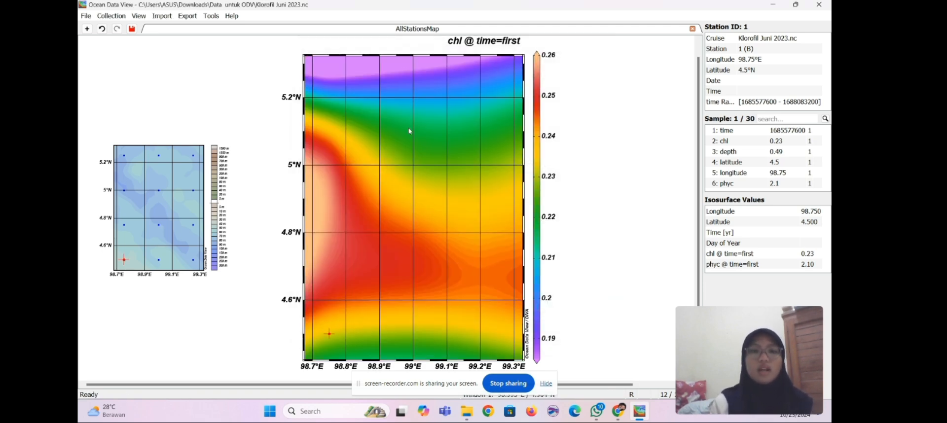
Step: Create an isosurface animation of the chlorophyll surface plot over time with a step of 86400 and 30 frames
{"action": "right_click", "coordinate": [445, 143]}
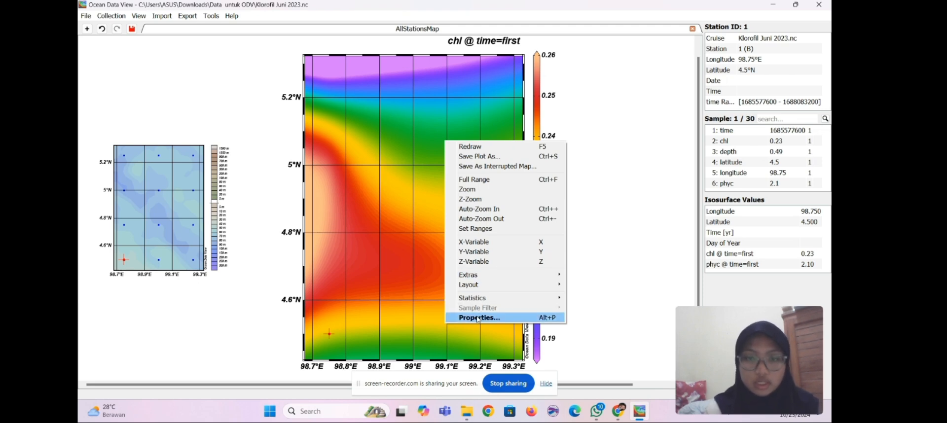
{"action": "mouse_move", "coordinate": [498, 275]}
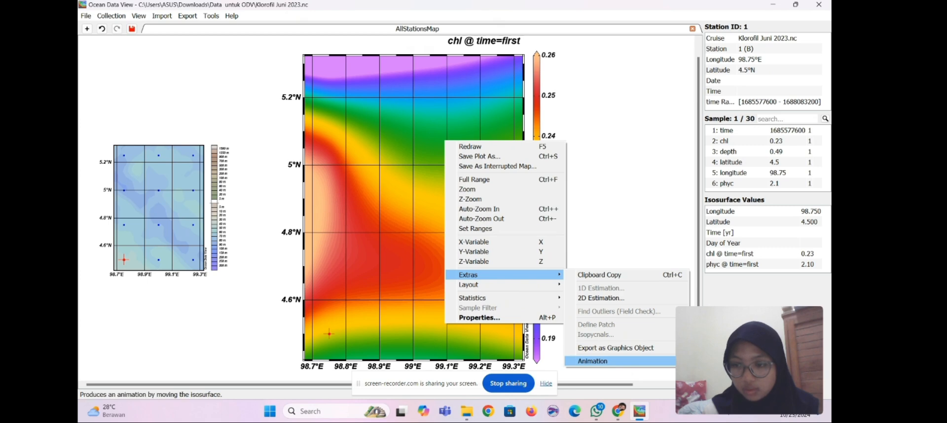
{"action": "left_click", "coordinate": [592, 361]}
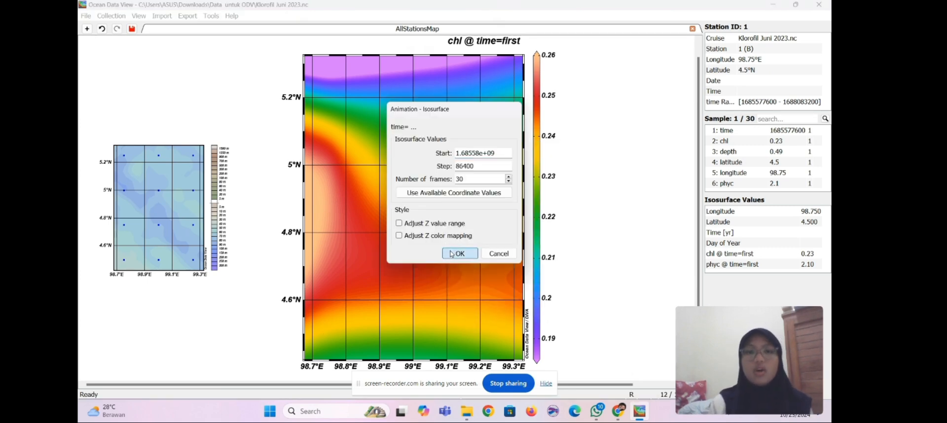
{"action": "left_click", "coordinate": [447, 253]}
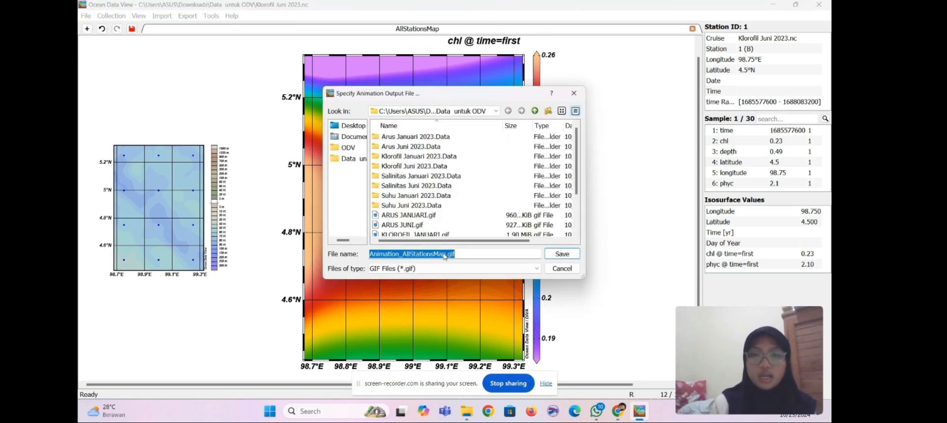
Step: Save the animation as KLOROFIL JUNI.gif in the Data untuk ODV folder
{"action": "left_click", "coordinate": [443, 254]}
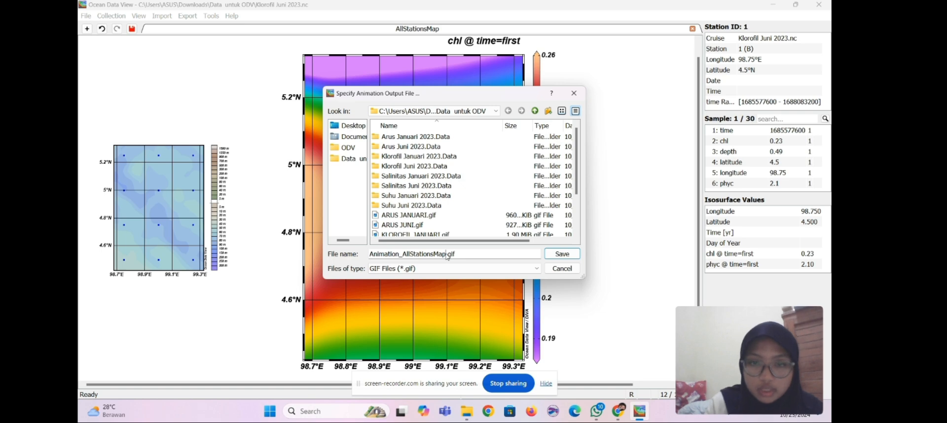
{"action": "key", "text": "BackSpace"}
{"action": "key", "text": "BackSpace"}
{"action": "key", "text": "BackSpace"}
{"action": "key", "text": "BackSpace"}
{"action": "key", "text": "BackSpace"}
{"action": "key", "text": "BackSpace"}
{"action": "key", "text": "BackSpace"}
{"action": "key", "text": "BackSpace"}
{"action": "key", "text": "BackSpace"}
{"action": "key", "text": "BackSpace"}
{"action": "key", "text": "BackSpace"}
{"action": "key", "text": "BackSpace"}
{"action": "key", "text": "BackSpace"}
{"action": "key", "text": "BackSpace"}
{"action": "key", "text": "BackSpace"}
{"action": "key", "text": "BackSpace"}
{"action": "key", "text": "BackSpace"}
{"action": "key", "text": "BackSpace"}
{"action": "key", "text": "BackSpace"}
{"action": "key", "text": "BackSpace"}
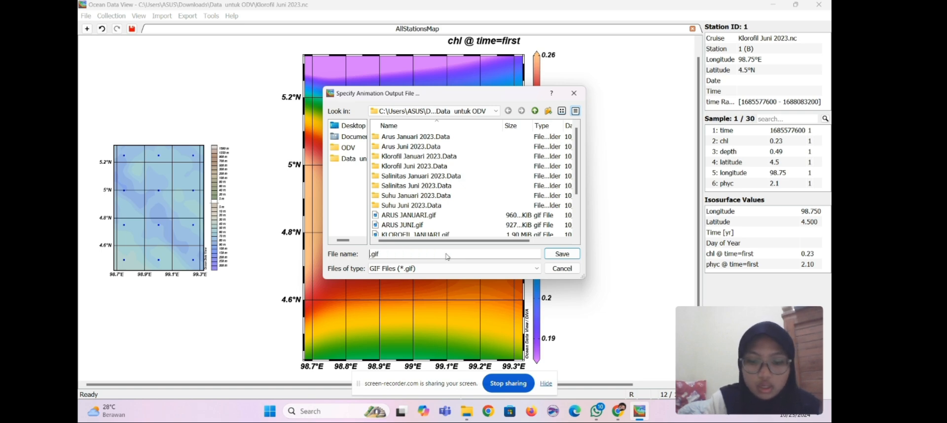
{"action": "type", "text": "KLOROFIL "}
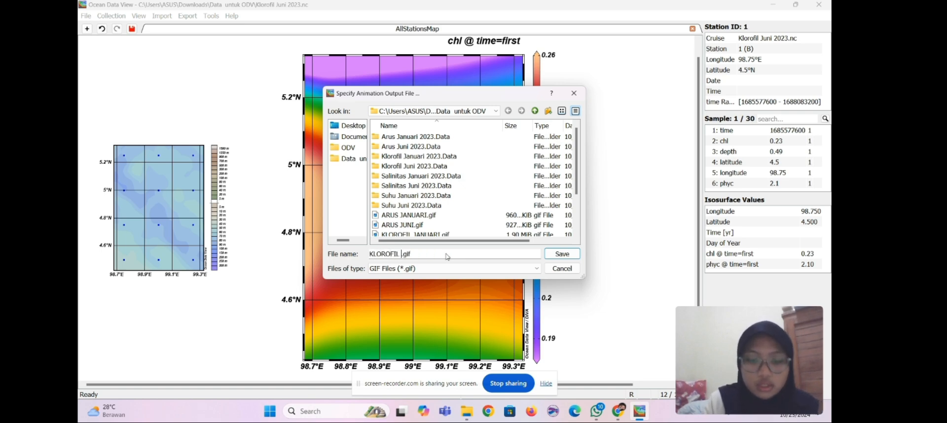
{"action": "type", "text": "JUNI"}
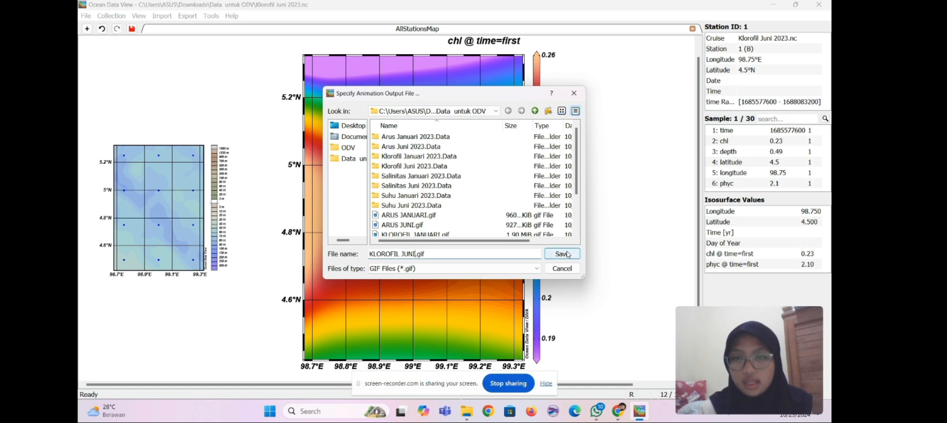
{"action": "left_click", "coordinate": [567, 254]}
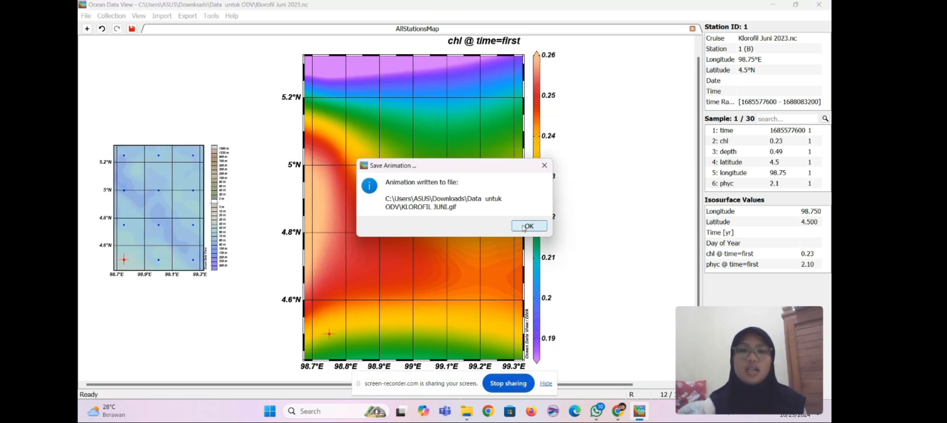
{"action": "left_click", "coordinate": [525, 226]}
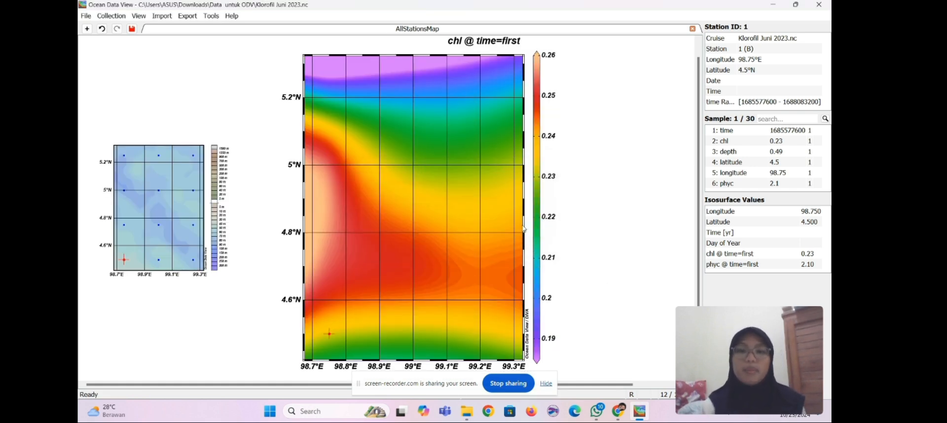
Step: Check the contour settings in the chlorophyll surface plot's properties and accept them as they are
{"action": "right_click", "coordinate": [385, 205]}
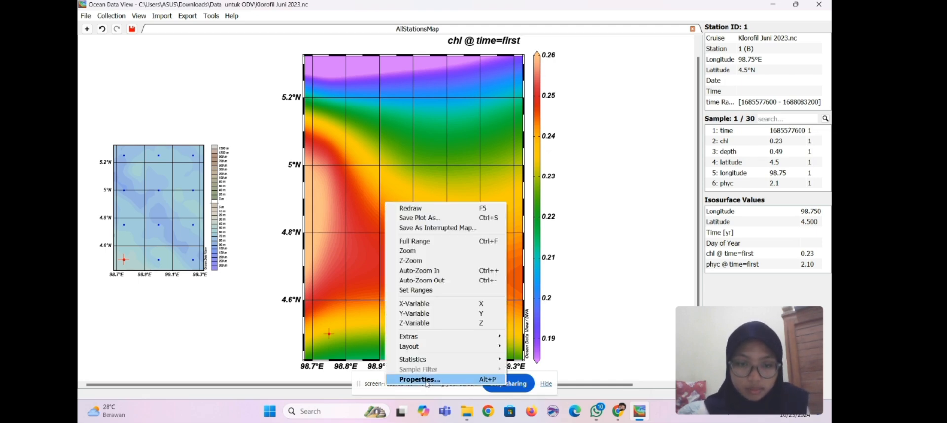
{"action": "left_click", "coordinate": [427, 384]}
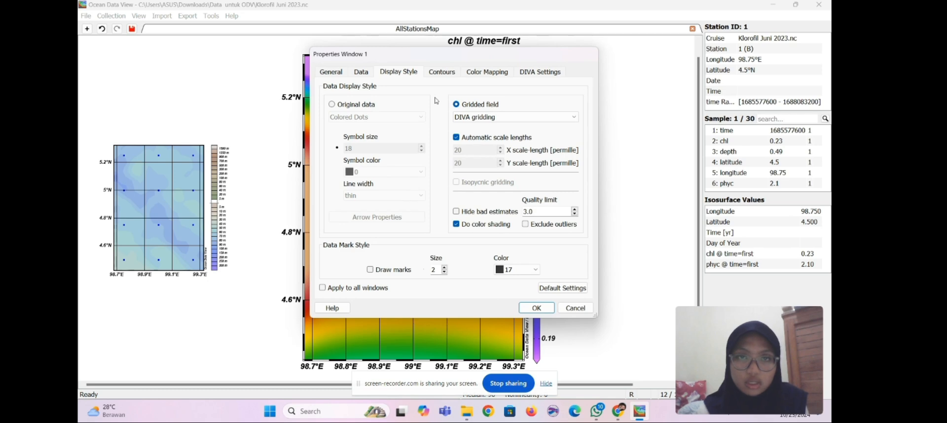
{"action": "left_click", "coordinate": [440, 73]}
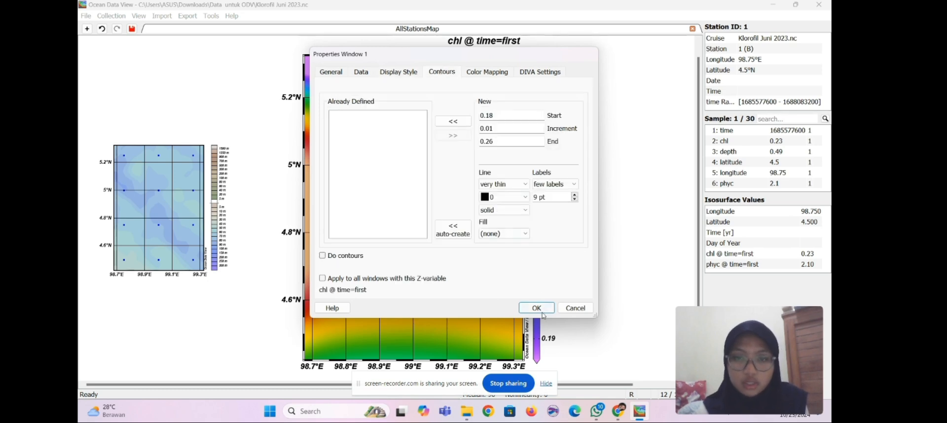
{"action": "left_click", "coordinate": [542, 309]}
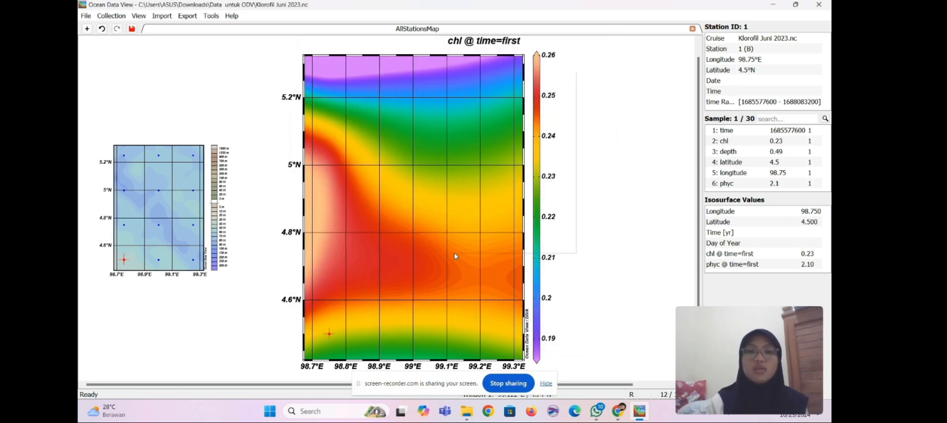
Step: Save the chlorophyll surface plot as a PNG image named KLOROFIL JUNI at 300 dpi with normal display style
{"action": "right_click", "coordinate": [454, 253]}
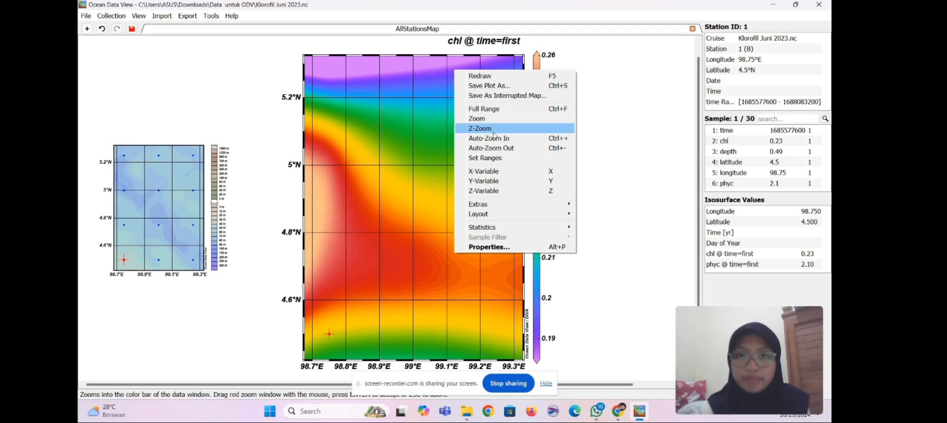
{"action": "left_click", "coordinate": [503, 88]}
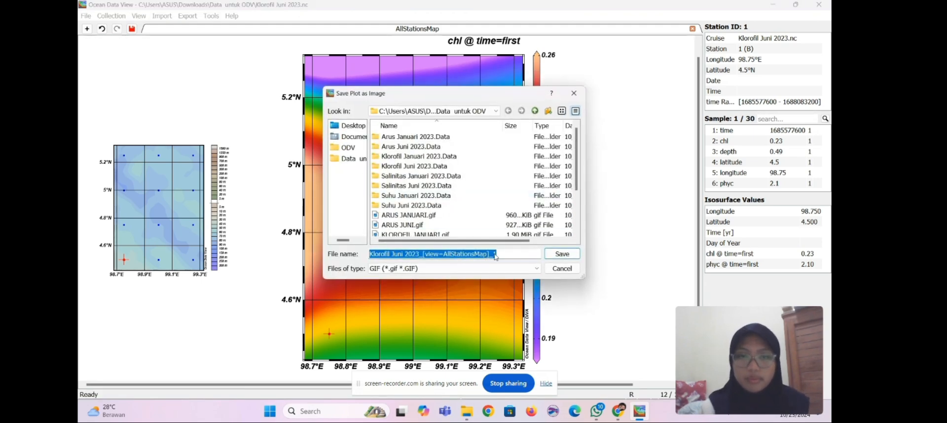
{"action": "type", "text": "KLOROFI"}
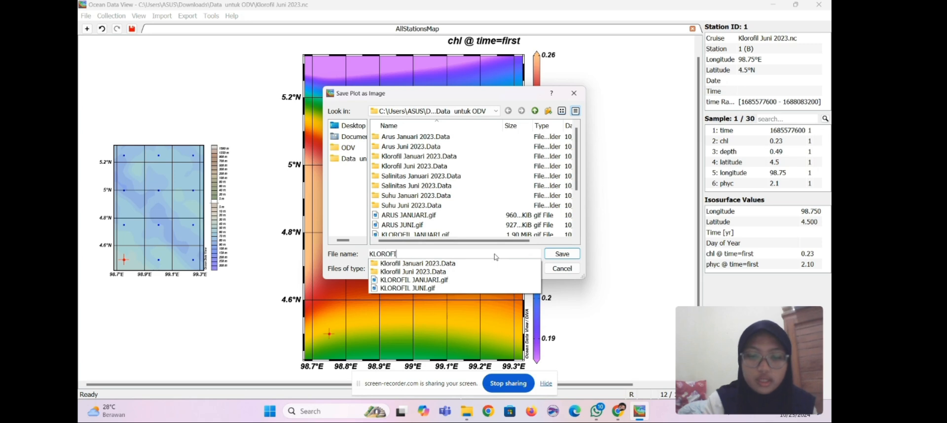
{"action": "type", "text": "L JUNI"}
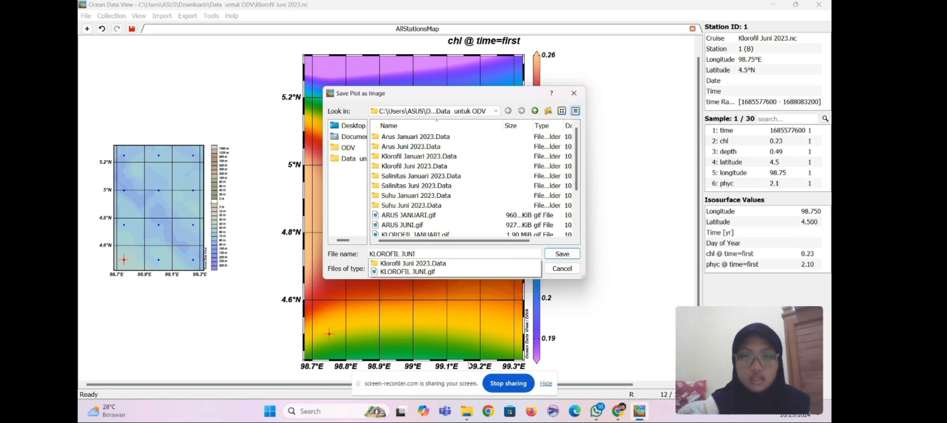
{"action": "left_click", "coordinate": [469, 321]}
{"action": "left_click", "coordinate": [476, 270]}
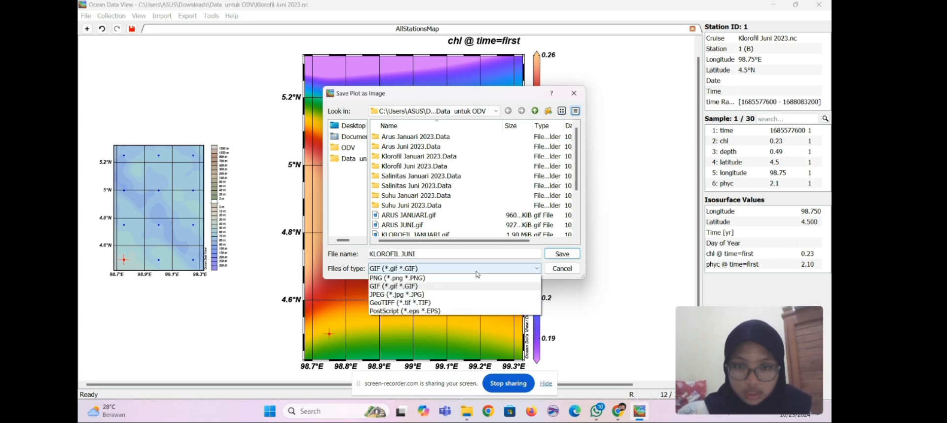
{"action": "left_click", "coordinate": [476, 286]}
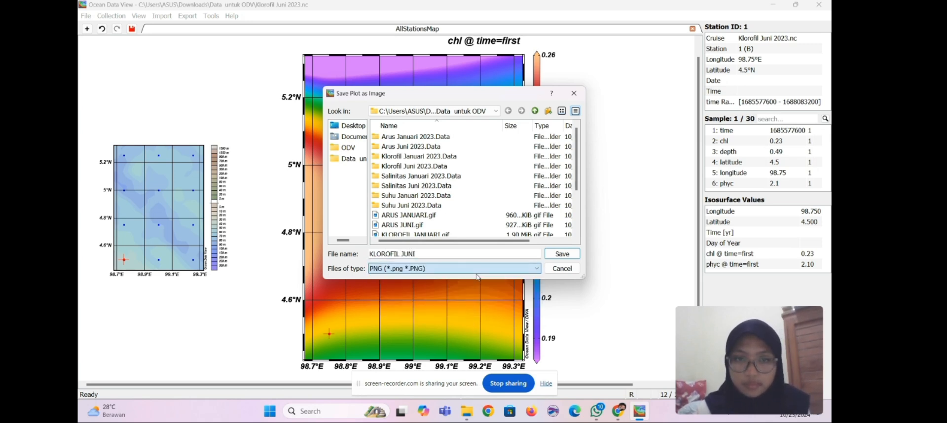
{"action": "left_click", "coordinate": [563, 254]}
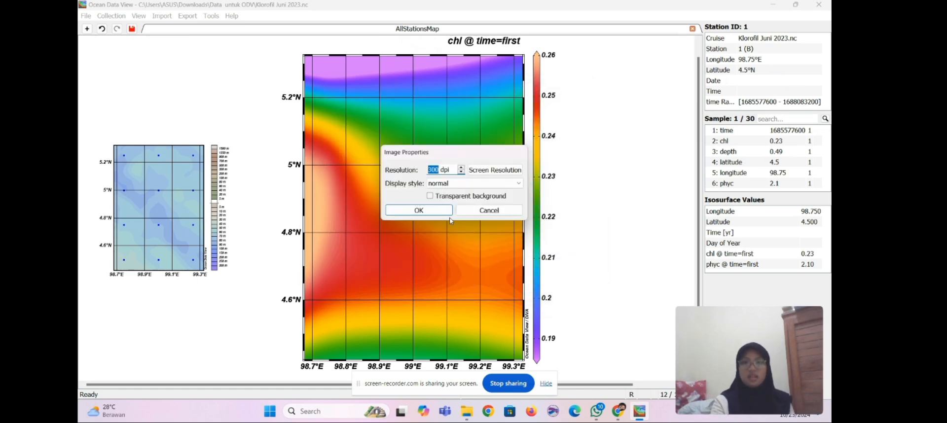
{"action": "left_click", "coordinate": [418, 211]}
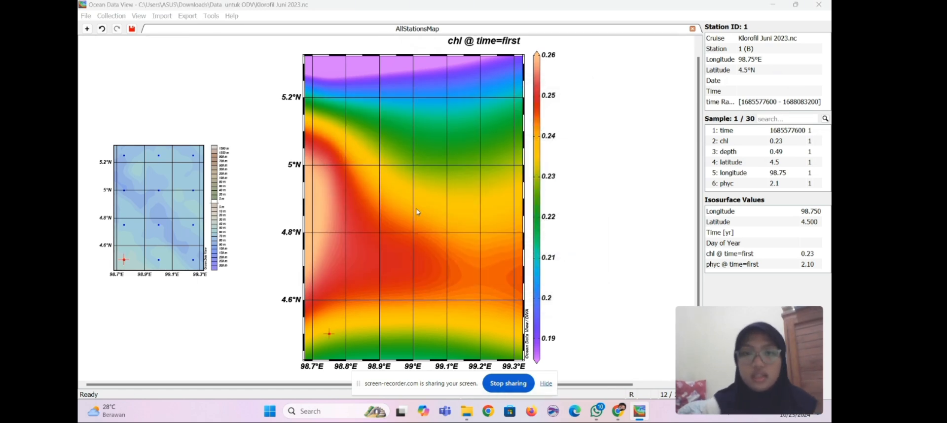
{"action": "left_click", "coordinate": [524, 227]}
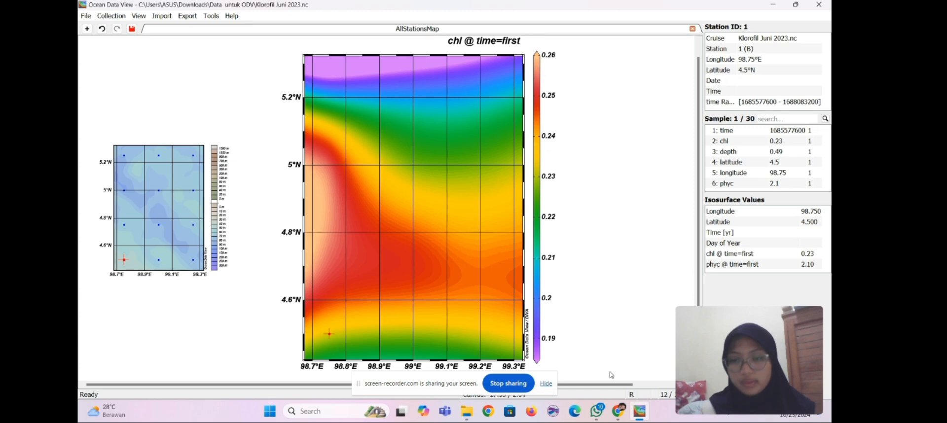
Step: Switch to File Explorer and view the exported GIF and PNG files in the Data untuk ODV folder
{"action": "left_click", "coordinate": [618, 411]}
{"action": "left_click", "coordinate": [600, 377]}
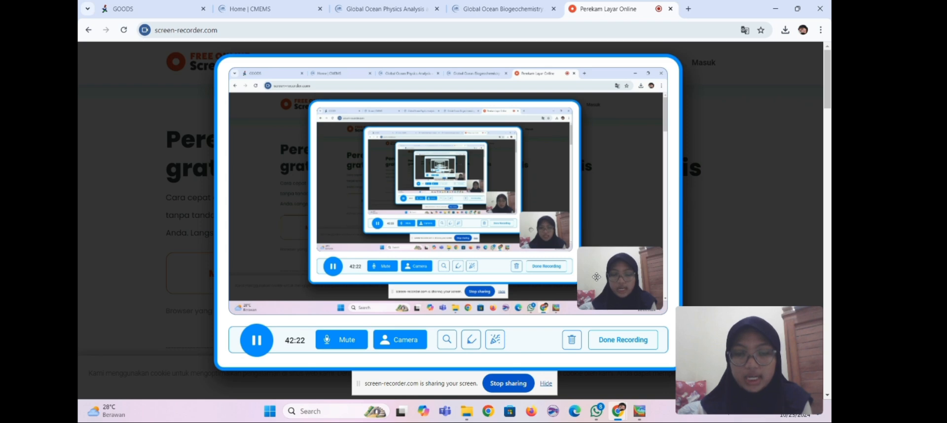
{"action": "mouse_move", "coordinate": [471, 412]}
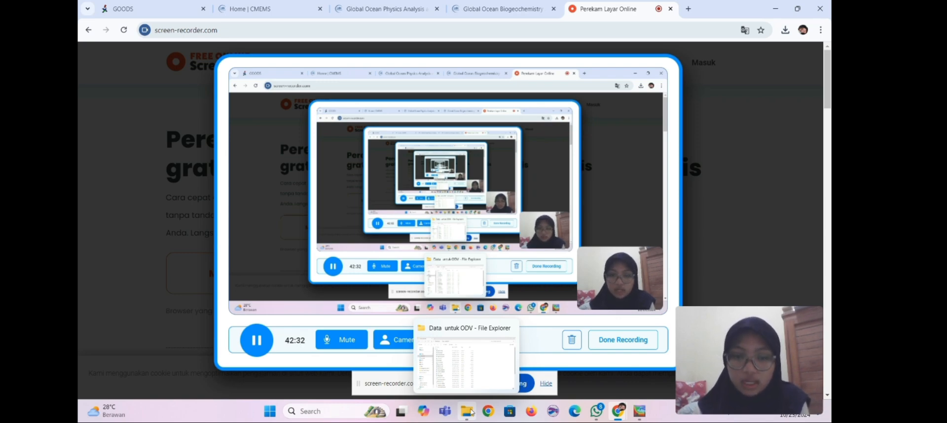
{"action": "left_click", "coordinate": [471, 412]}
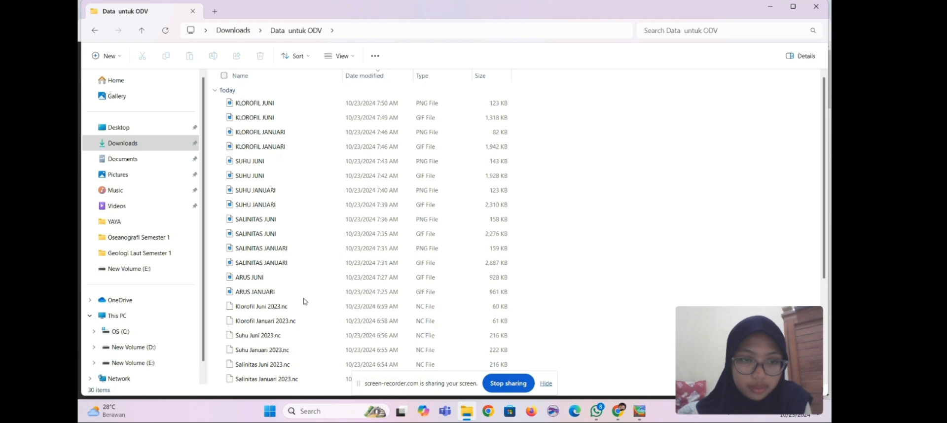
Step: Open ARUS JANUARI.gif in an enlarged Photos window and view the January and June current animations
{"action": "left_click", "coordinate": [305, 295]}
{"action": "double_click", "coordinate": [306, 297]}
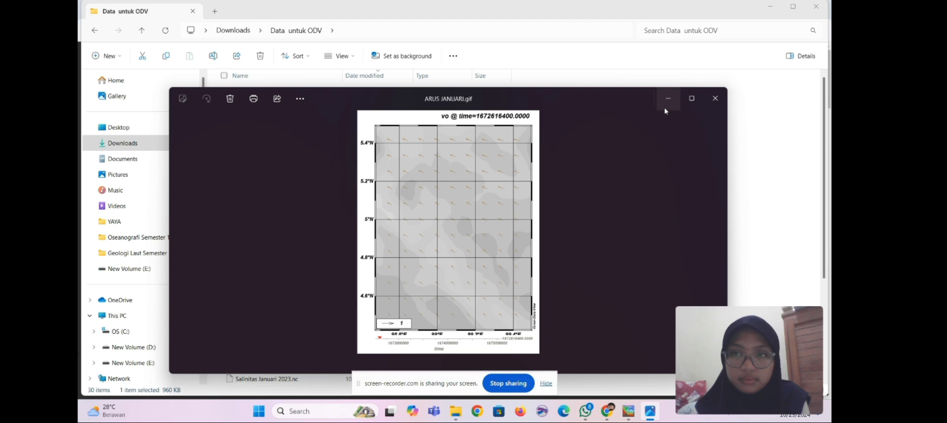
{"action": "left_click", "coordinate": [691, 98]}
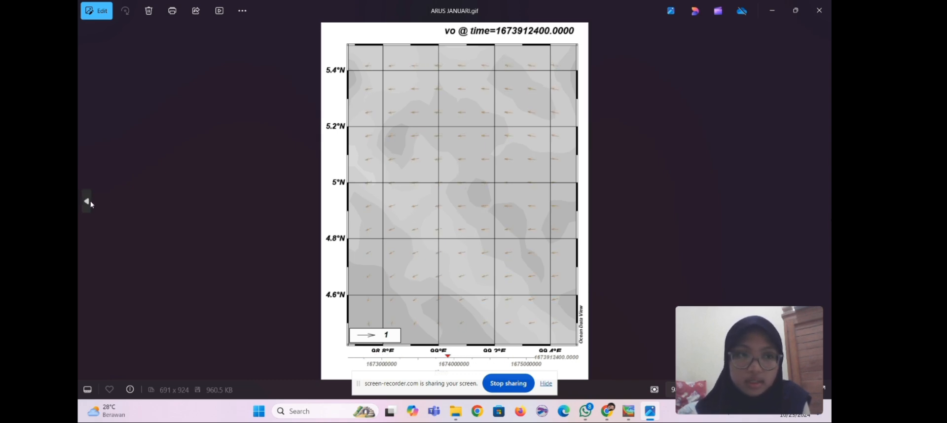
{"action": "left_click", "coordinate": [87, 202]}
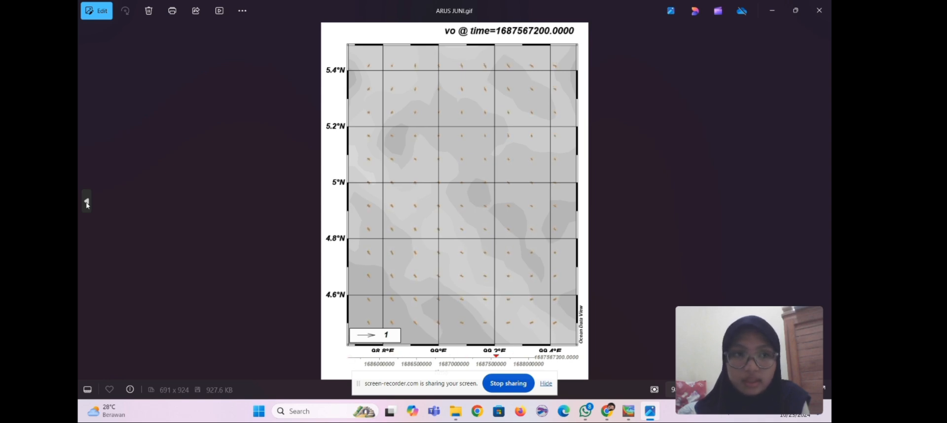
Step: View the exported salinity maps, going through the GIF and PNG of SALINITAS JANUARI and SALINITAS JUNI
{"action": "left_click", "coordinate": [86, 203]}
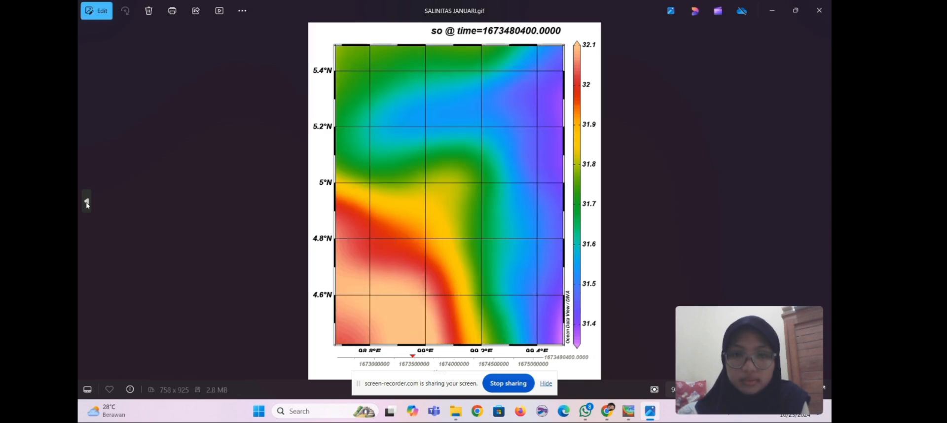
{"action": "left_click", "coordinate": [86, 202]}
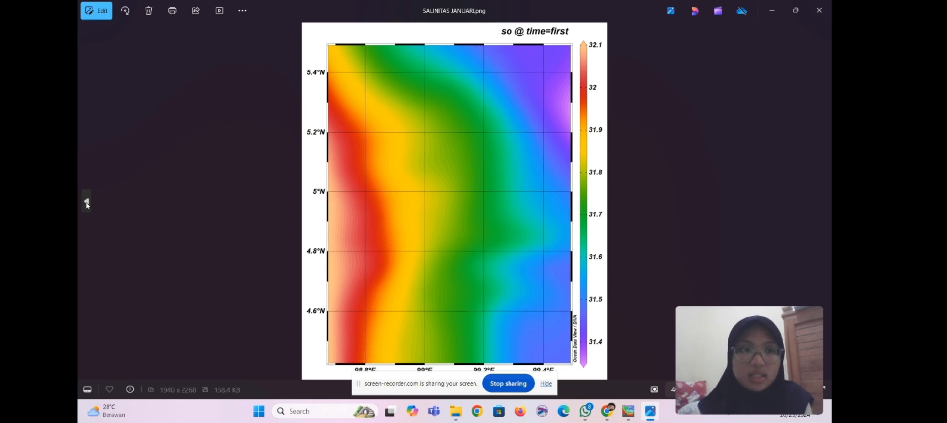
{"action": "left_click", "coordinate": [87, 202]}
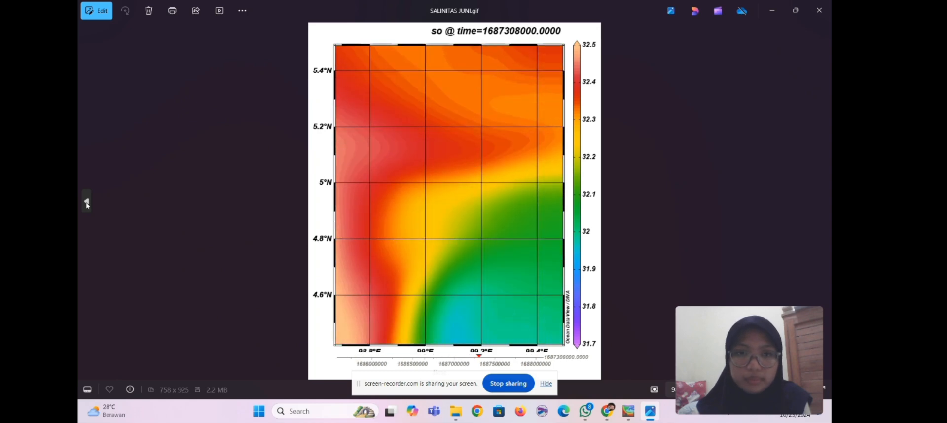
{"action": "left_click", "coordinate": [86, 202]}
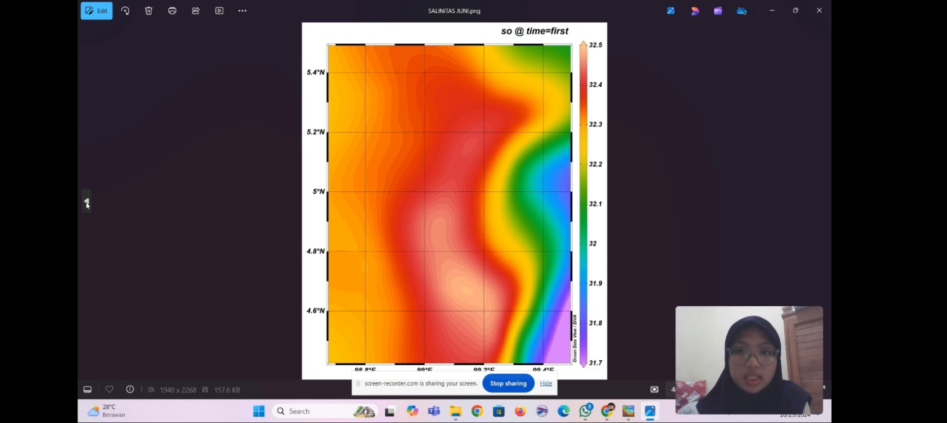
Step: View the exported temperature maps, going through the GIF and PNG of SUHU JANUARI and SUHU JUNI
{"action": "left_click", "coordinate": [86, 202]}
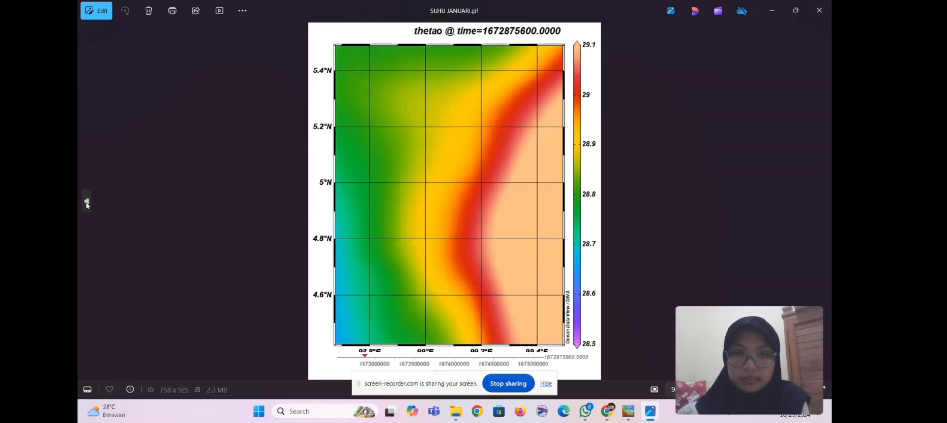
{"action": "left_click", "coordinate": [86, 202]}
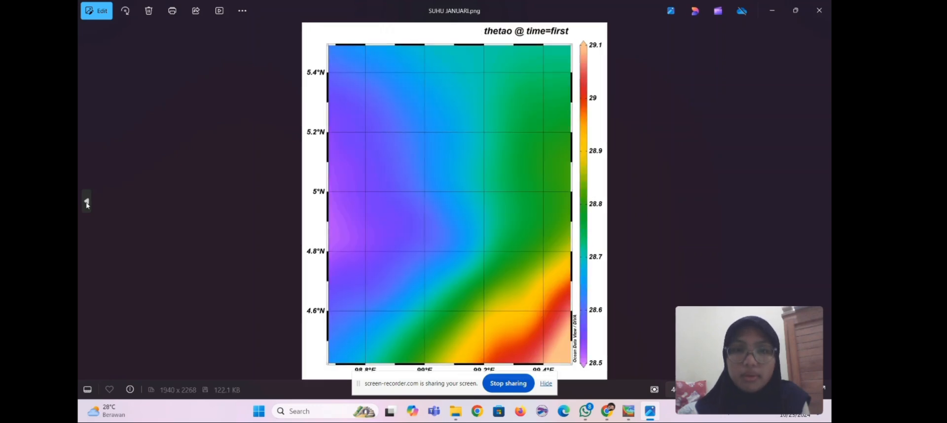
{"action": "left_click", "coordinate": [87, 202]}
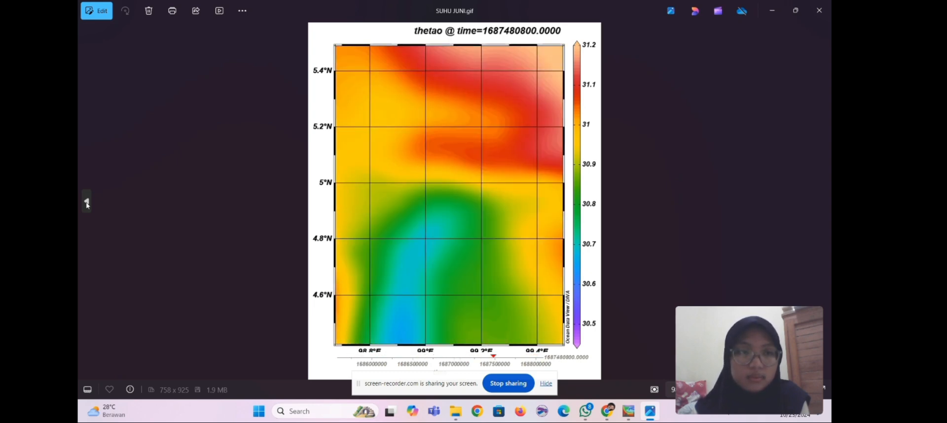
{"action": "left_click", "coordinate": [86, 202]}
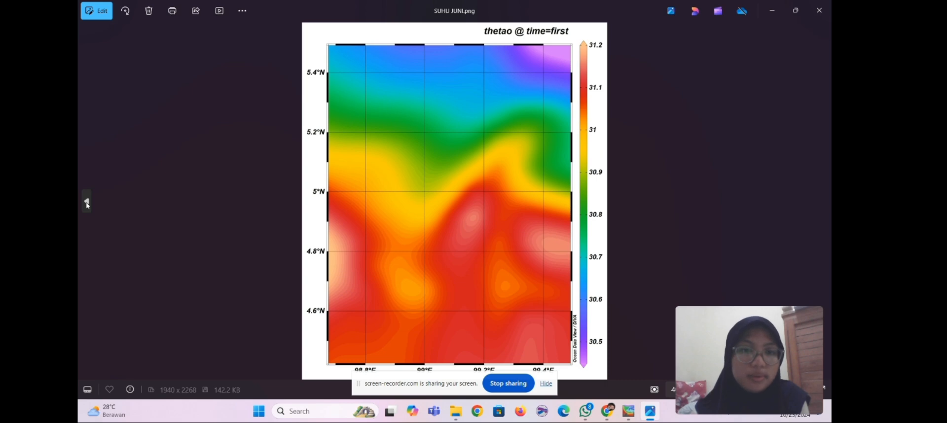
Step: View the exported chlorophyll maps, going through the GIF and PNG of KLOROFIL JANUARI and KLOROFIL JUNI
{"action": "left_click", "coordinate": [87, 202]}
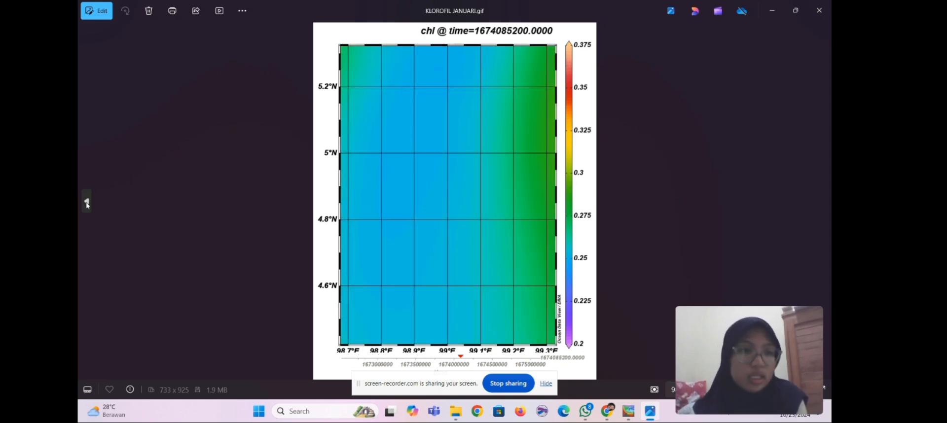
{"action": "left_click", "coordinate": [87, 202]}
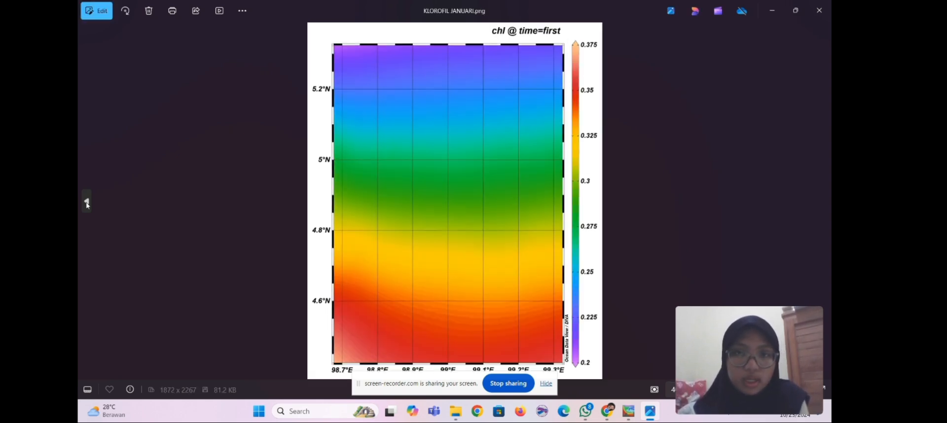
{"action": "left_click", "coordinate": [87, 202]}
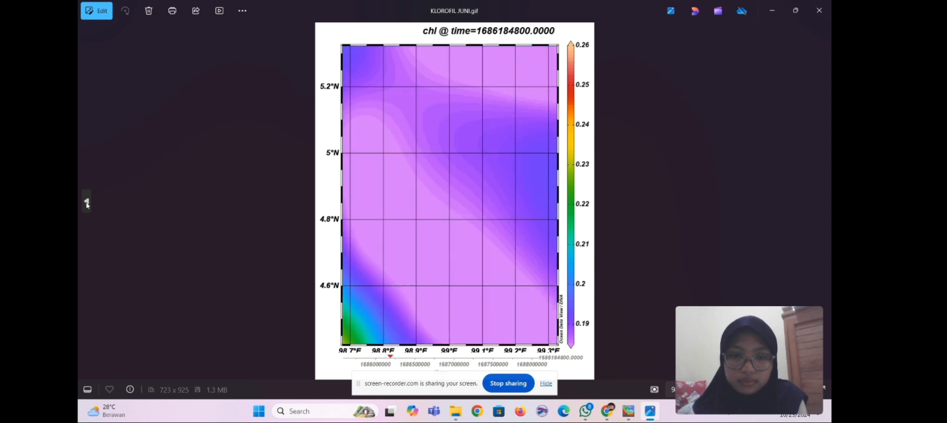
{"action": "left_click", "coordinate": [86, 204]}
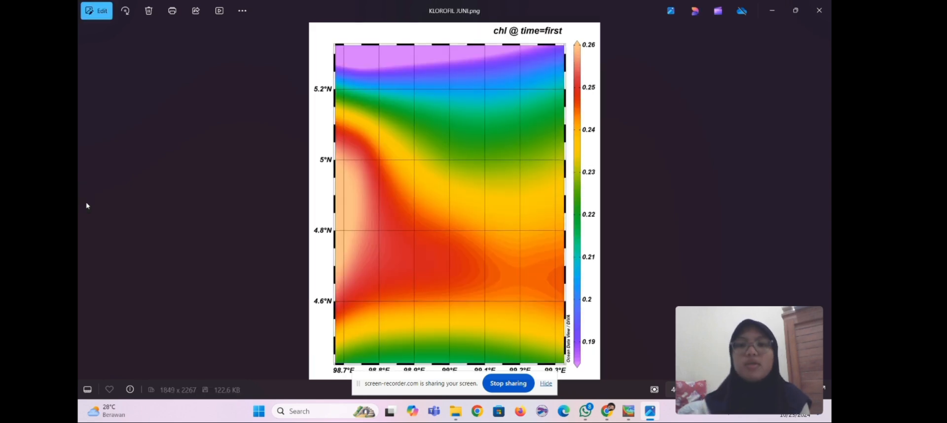